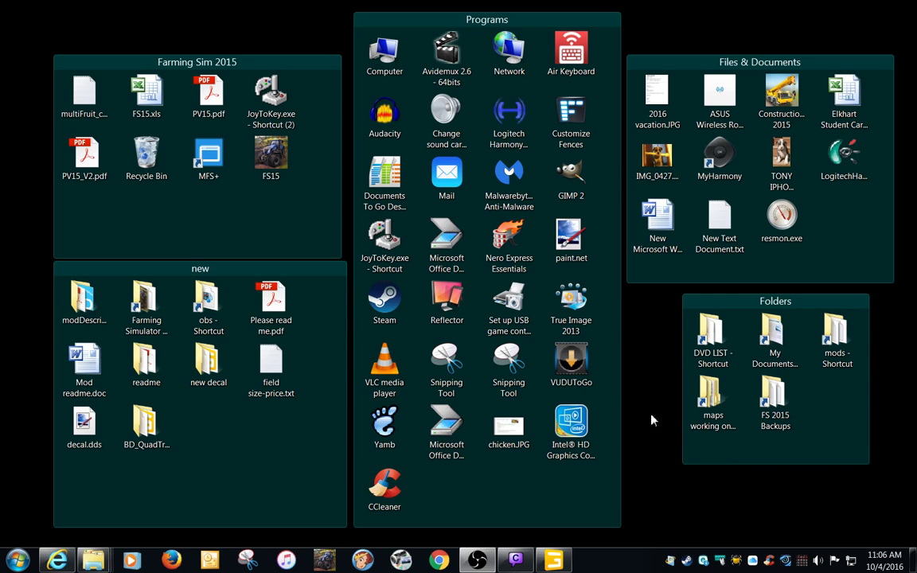
double_click(711, 339)
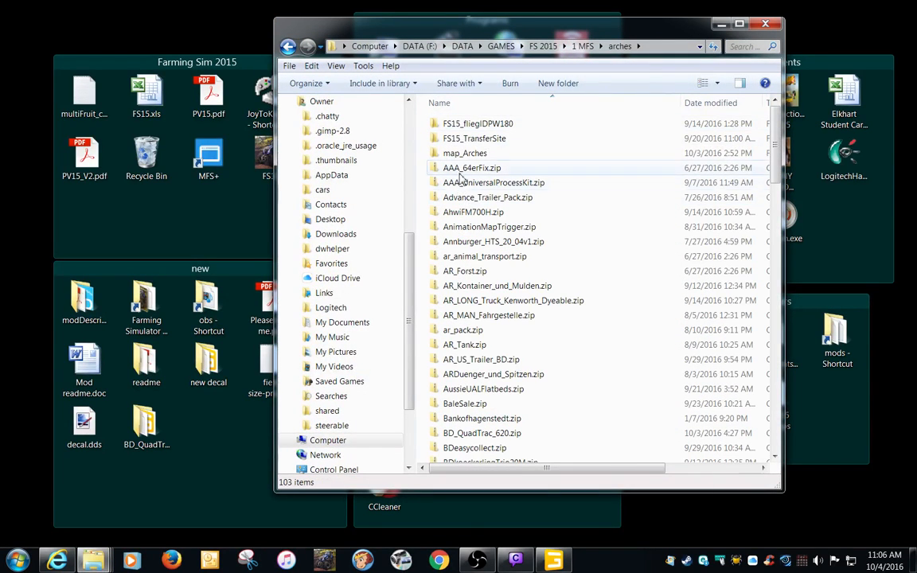
click(459, 155)
double_click(459, 155)
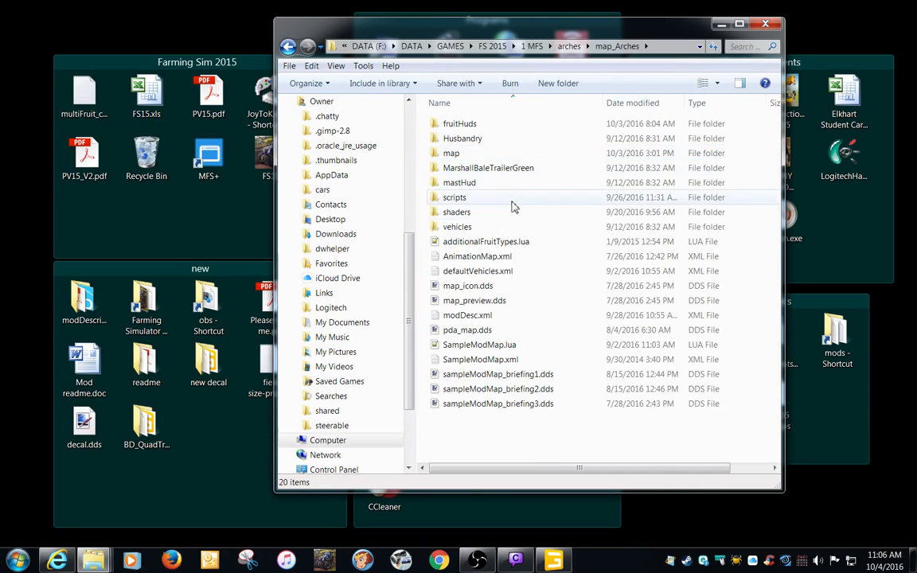
double_click(466, 154)
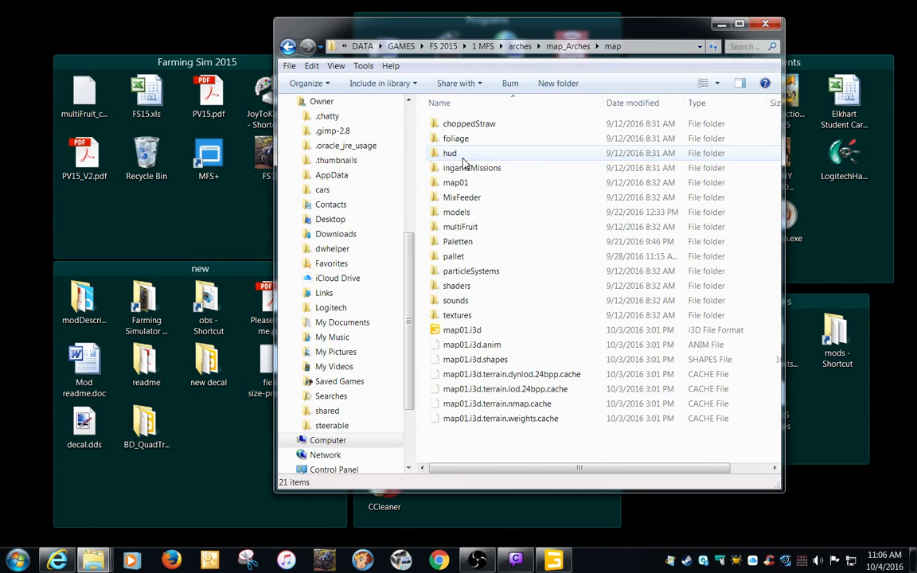
click(470, 333)
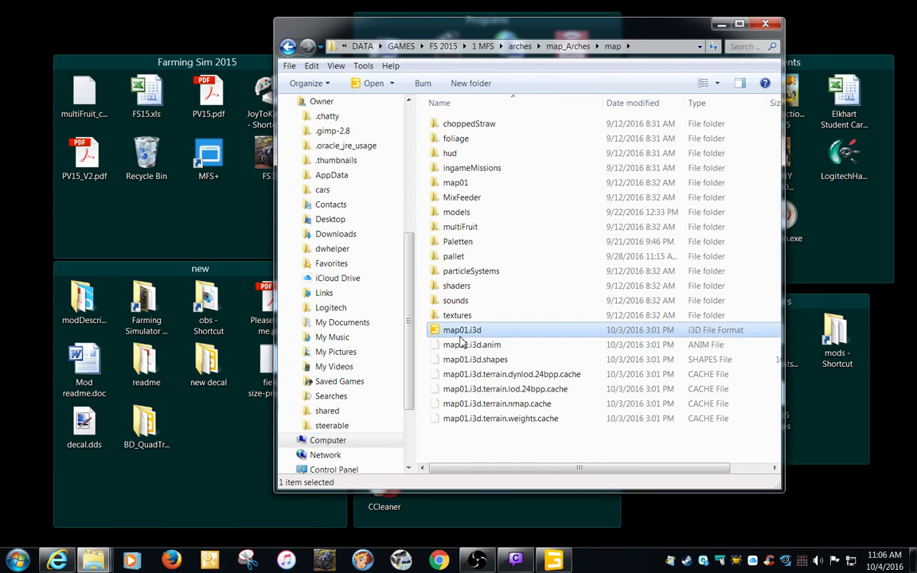
double_click(462, 335)
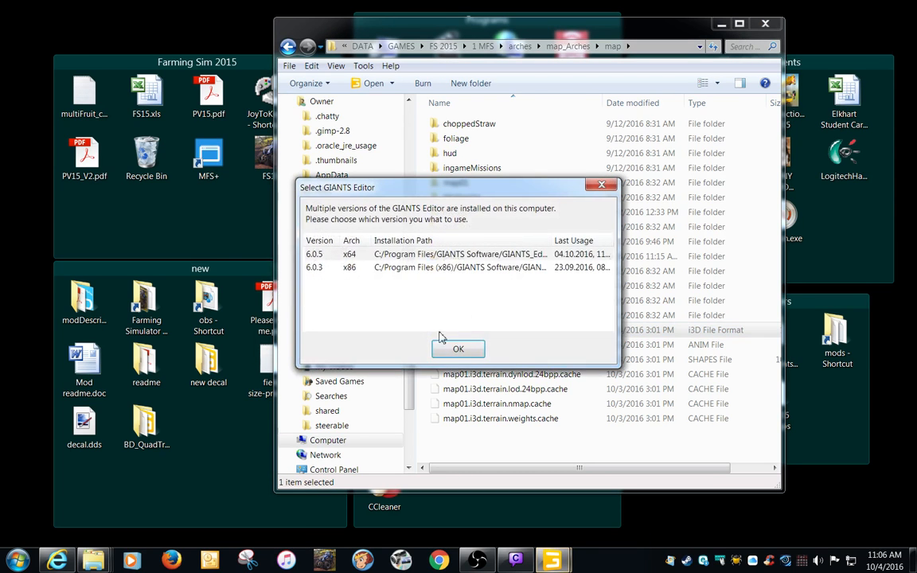
click(599, 186)
click(764, 26)
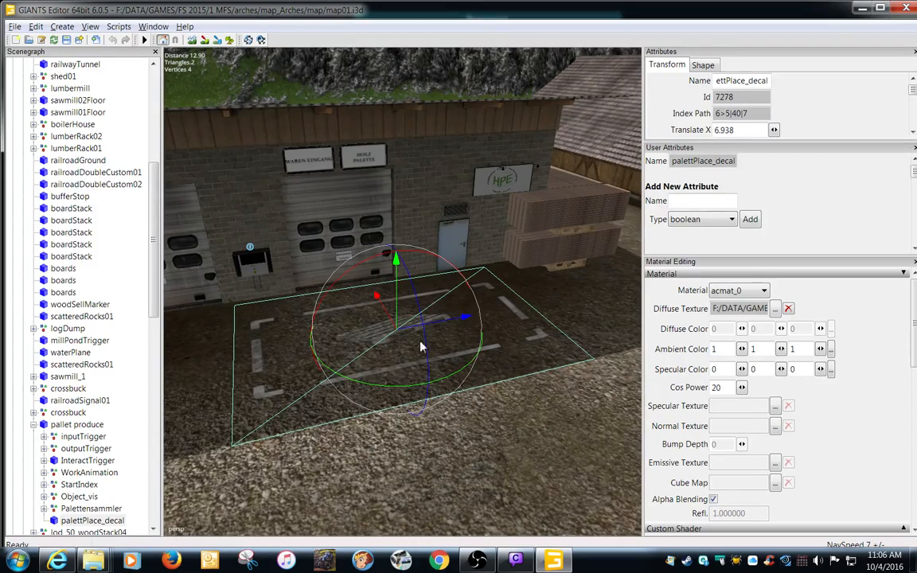
Examine the pallet place ground decal and the PalletTrigger outline around it in front of the building.
alt+right_drag(408, 418, 250, 444)
alt+drag(250, 444, 517, 369)
scroll(515, 368, up, 2)
click(500, 481)
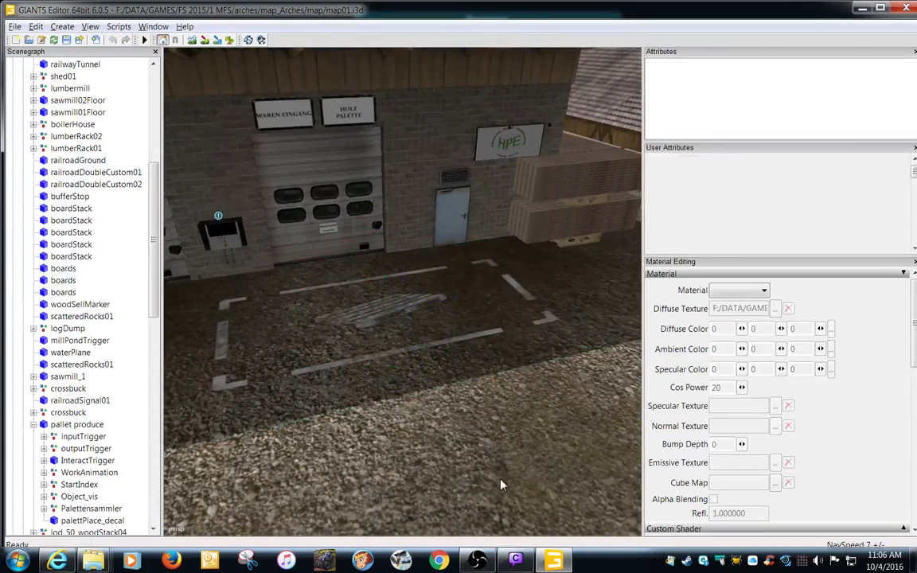
click(388, 330)
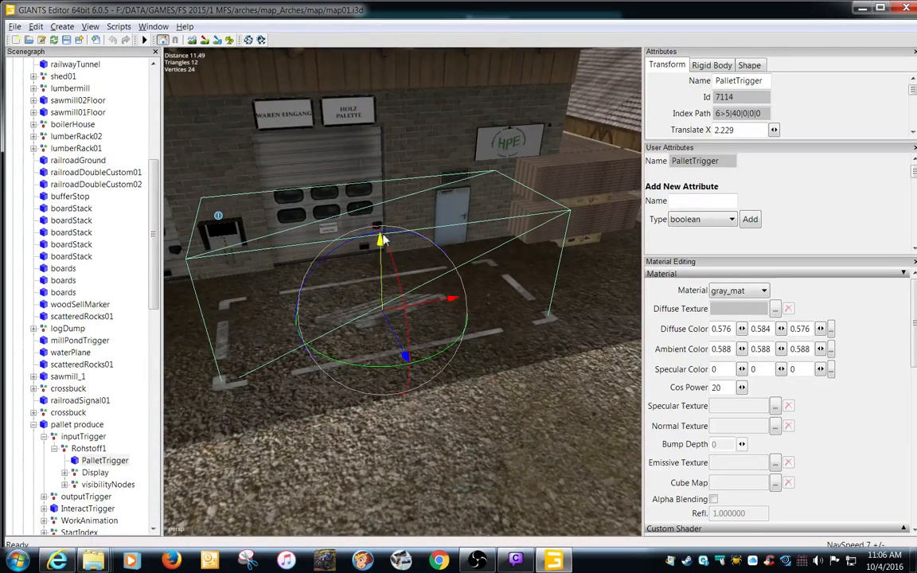
alt+middle_drag(355, 393, 417, 414)
scroll(442, 411, up, 4)
alt+middle_drag(429, 464, 427, 450)
scroll(428, 450, up, 5)
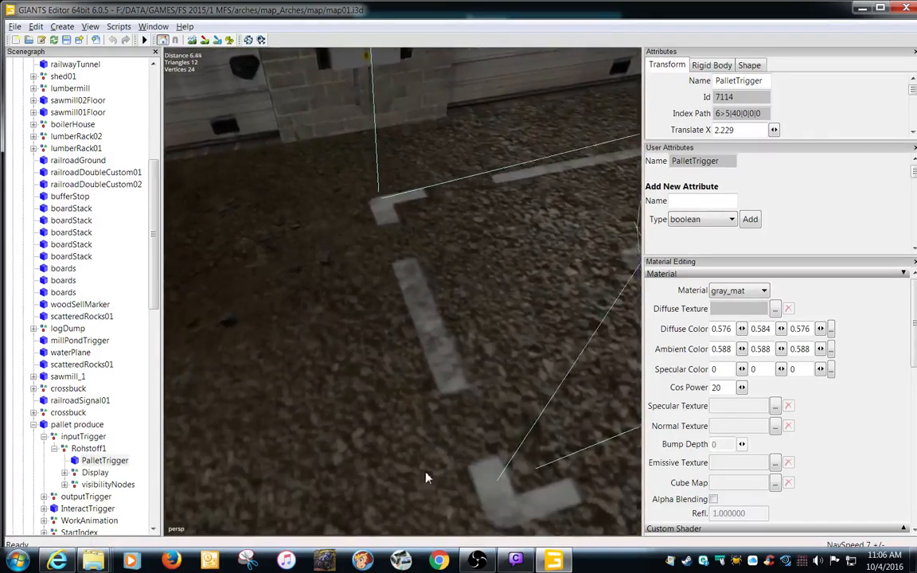
click(462, 424)
scroll(466, 418, down, 5)
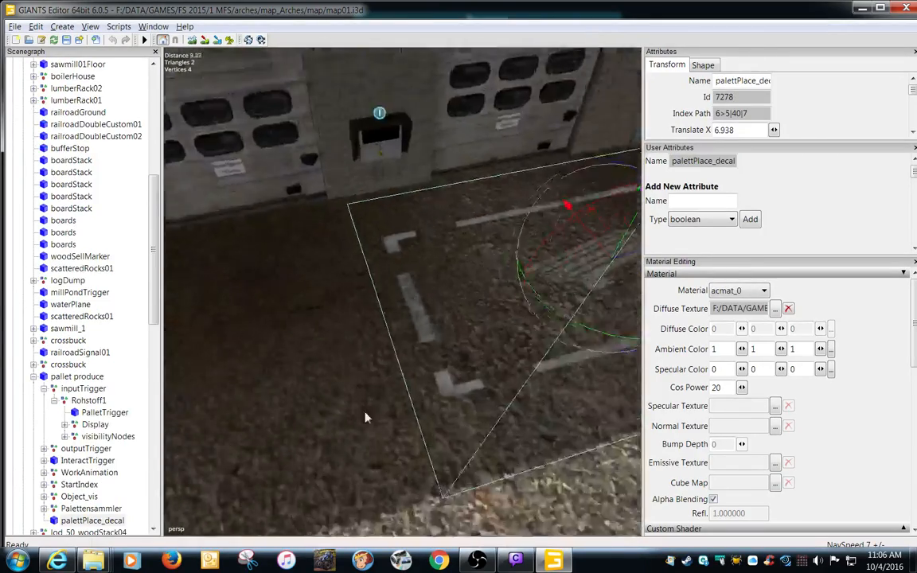
Select palettPlace_decal and start exporting the selection with its files.
click(98, 522)
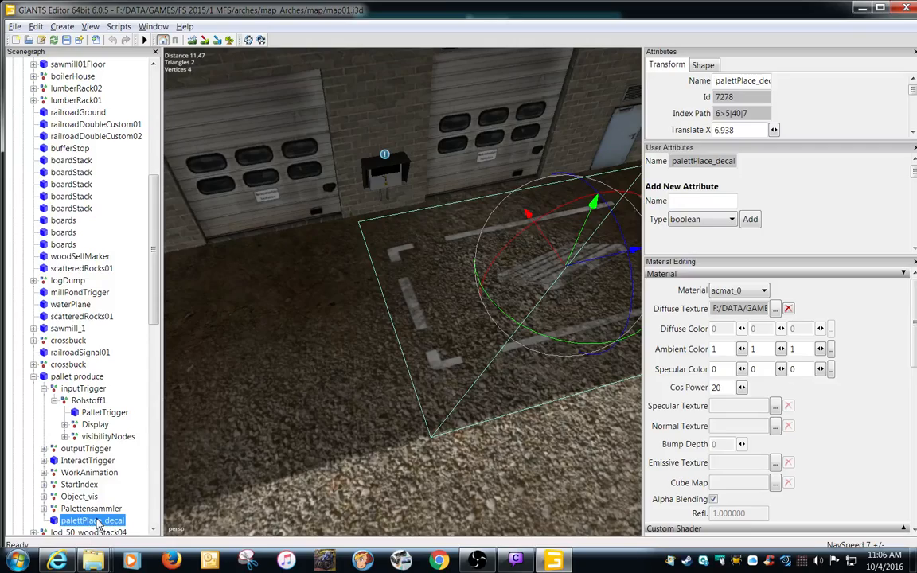
scroll(460, 463, down, 3)
alt+drag(342, 484, 525, 419)
click(86, 520)
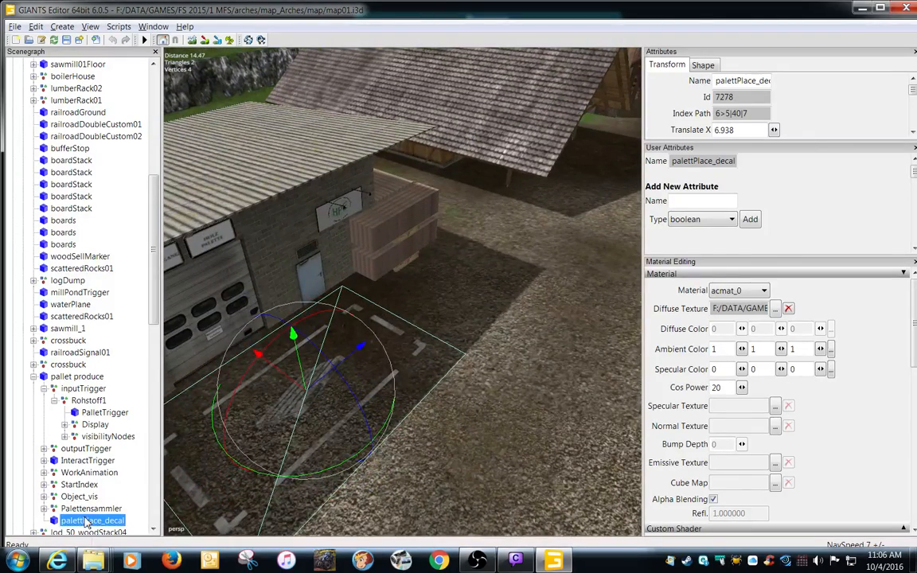
click(14, 27)
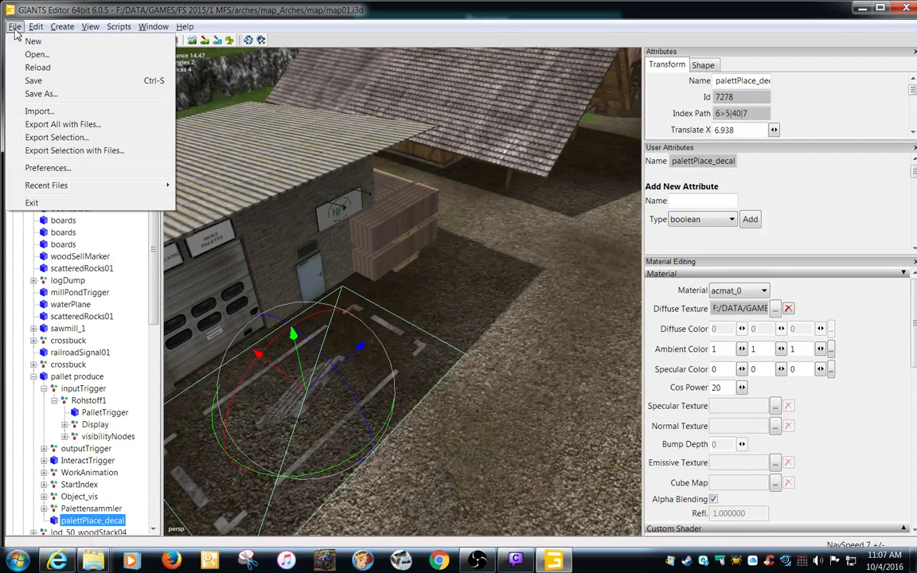
click(48, 152)
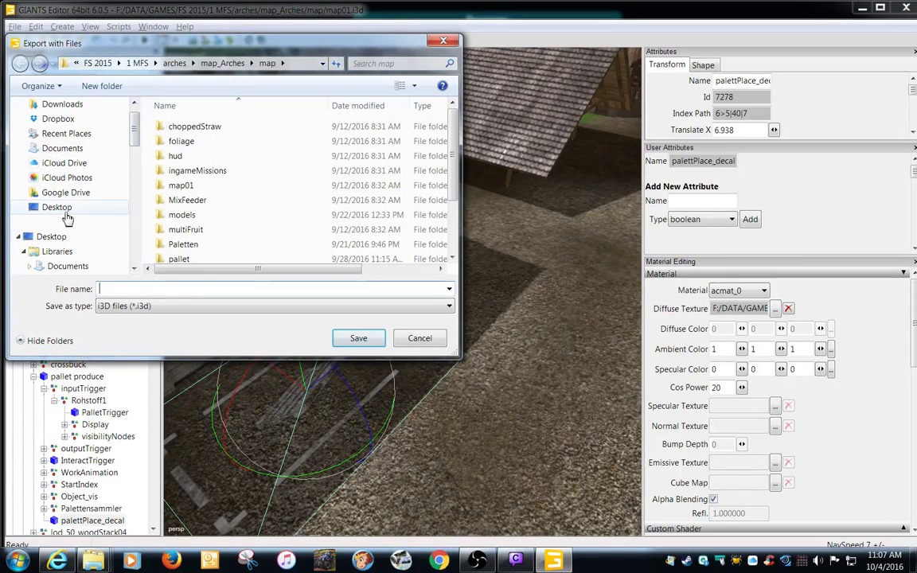
Create a folder named your_decal on the Desktop and open it as the export destination.
click(57, 207)
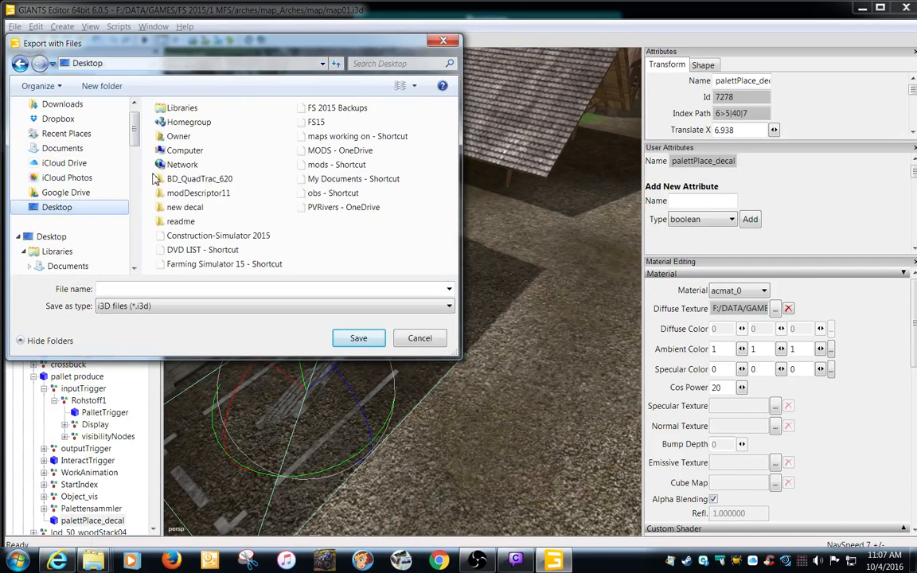
click(111, 86)
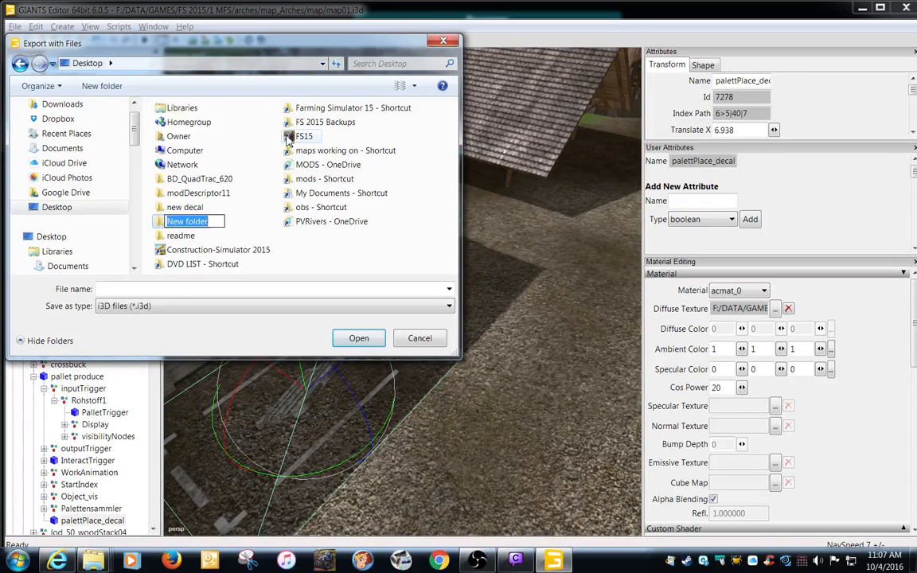
text(ouyo)
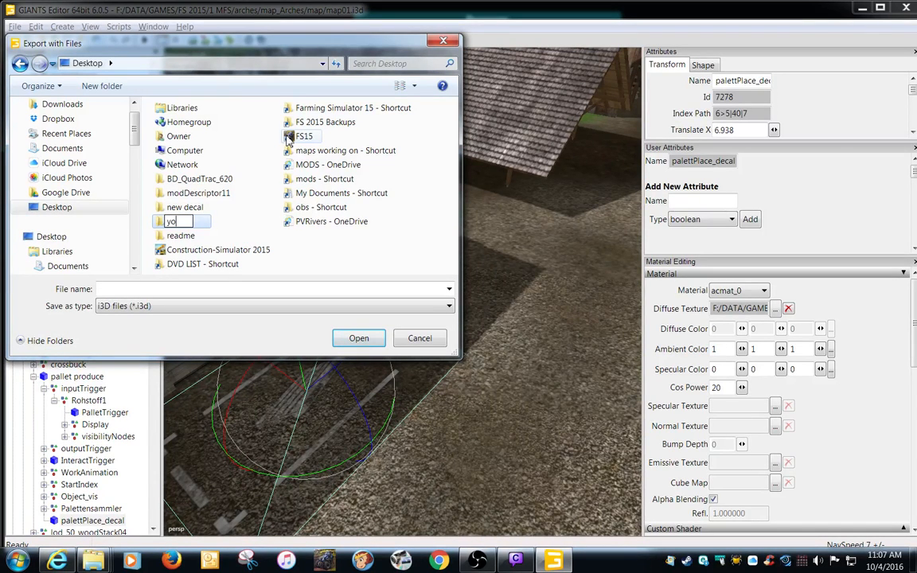
text(ur_decal)
key(Return)
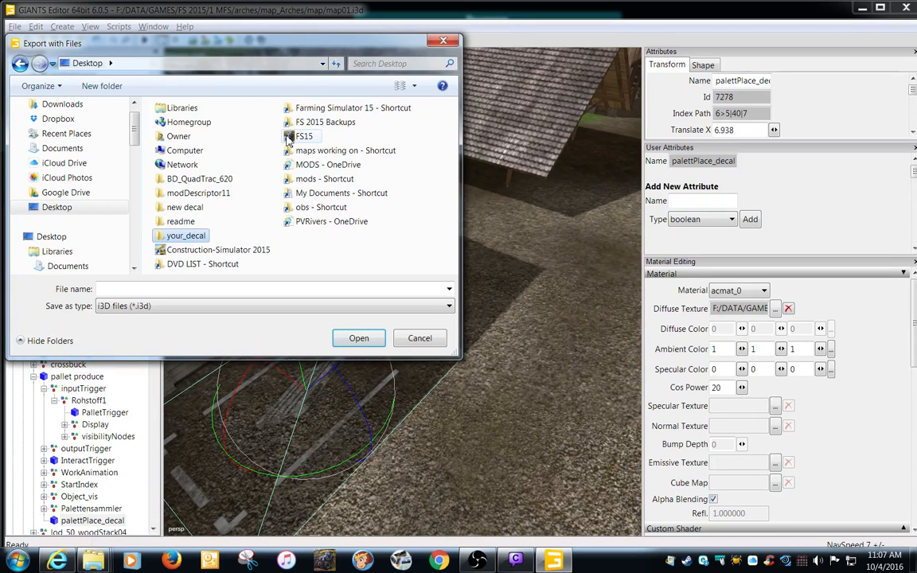
key(Return)
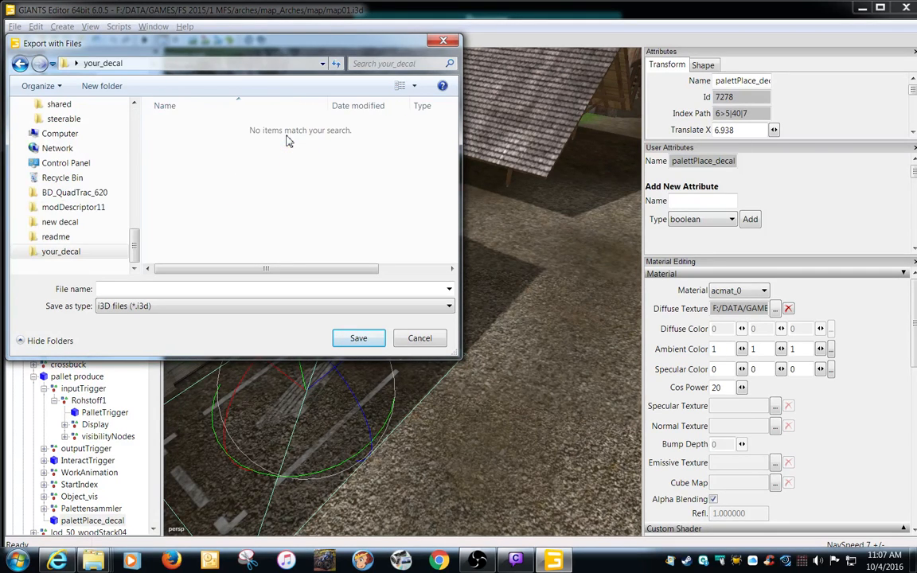
Save the export as your_decal and close the map without saving its changes.
text(your_decal)
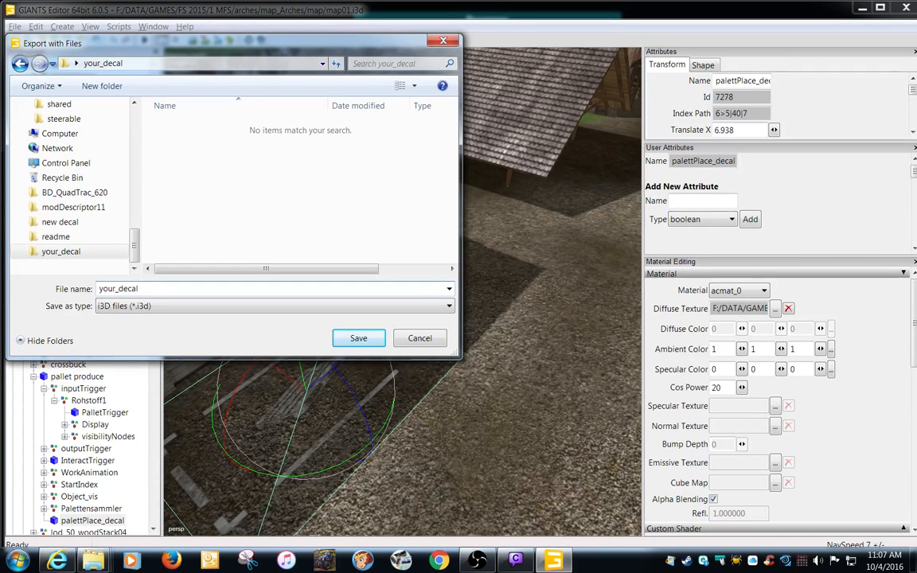
key(Return)
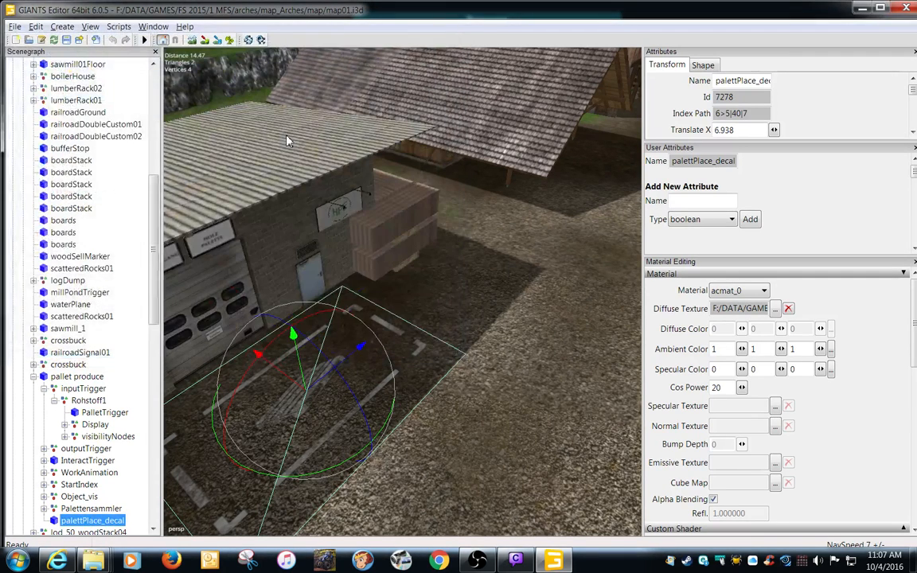
click(906, 7)
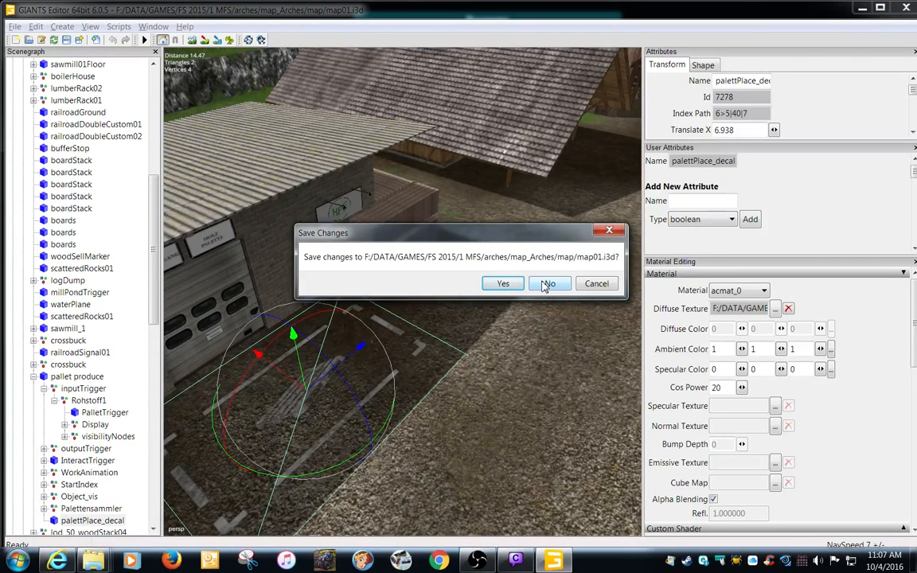
click(548, 285)
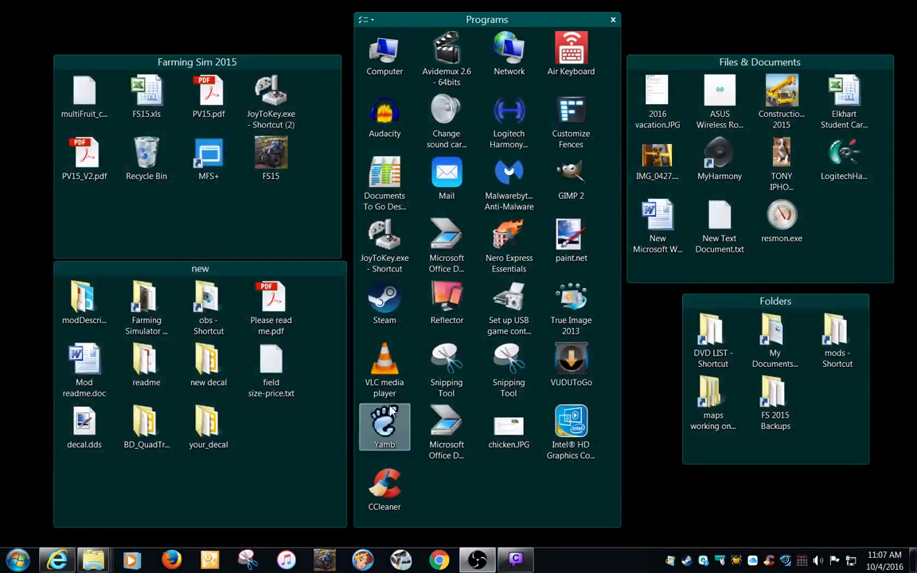
Open the your_decal folder on the desktop and go to models/buildings/pallet production/textures.
double_click(222, 437)
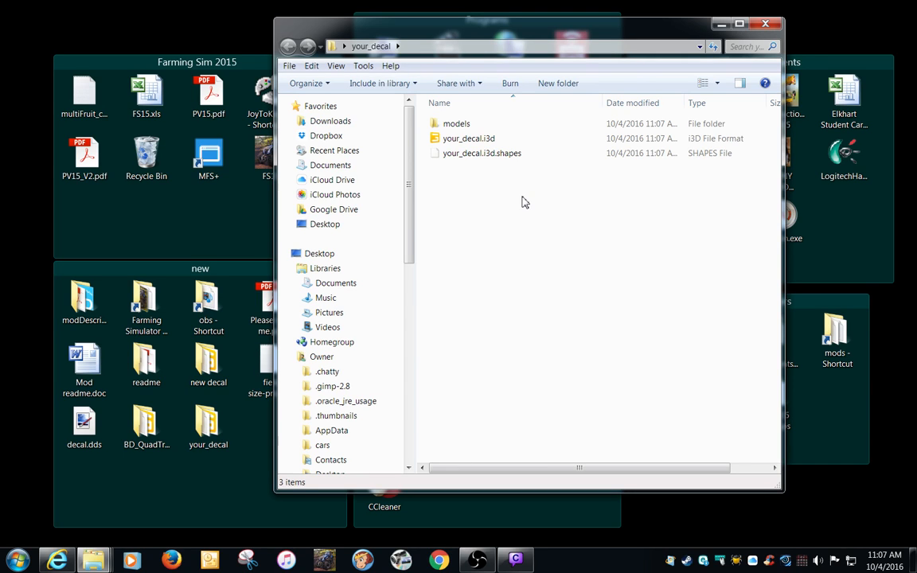
double_click(455, 127)
double_click(455, 127)
double_click(454, 127)
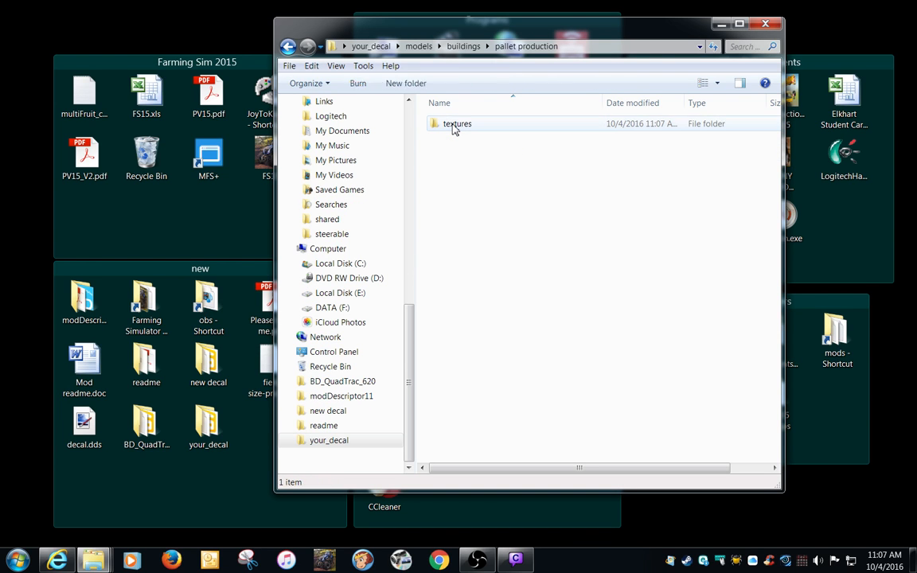
click(455, 127)
double_click(455, 127)
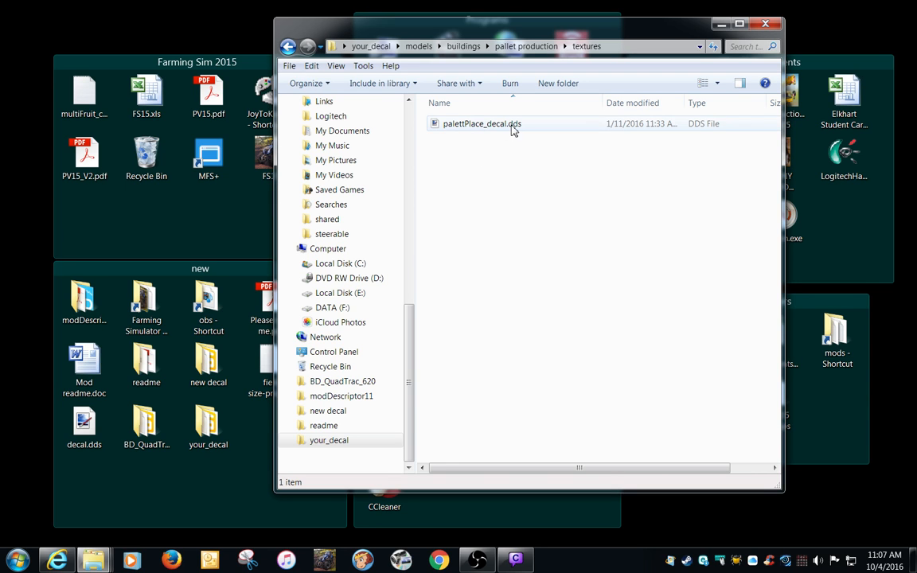
Move palettPlace_decal.dds from the textures folder to the main your_decal folder.
right_click(459, 127)
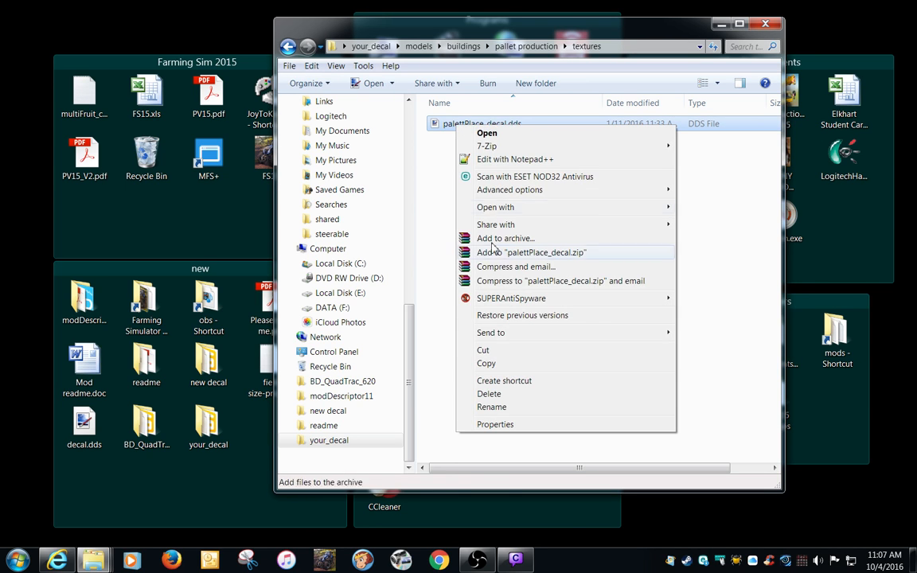
click(490, 352)
click(369, 46)
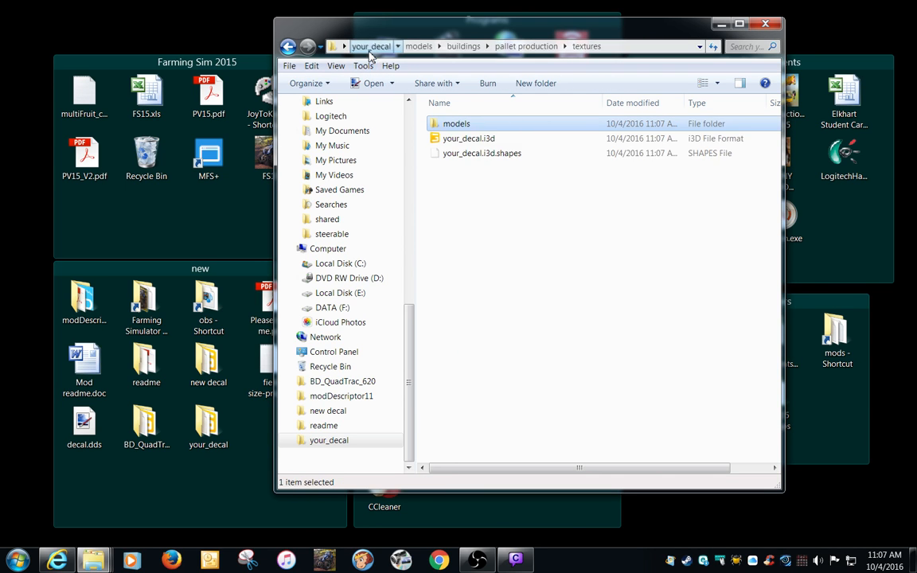
right_click(528, 217)
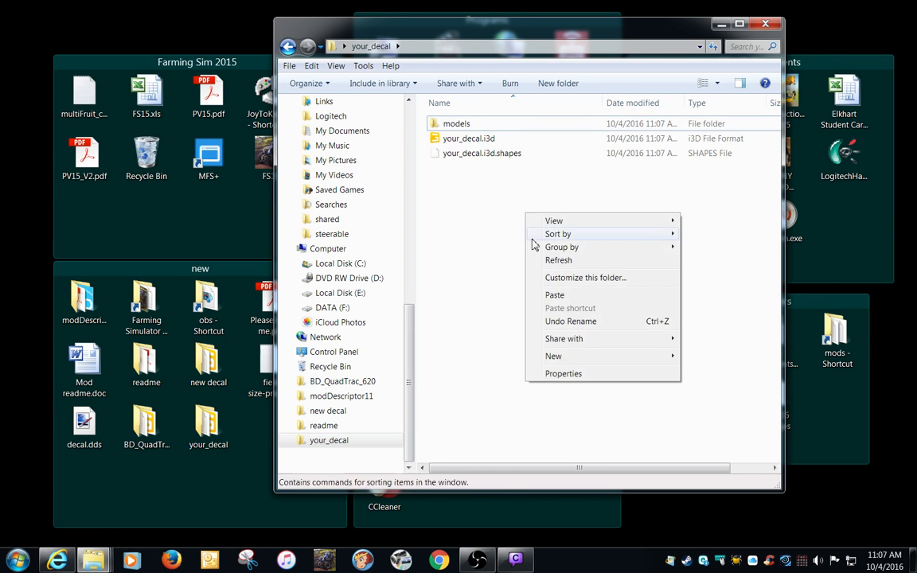
click(554, 295)
click(464, 183)
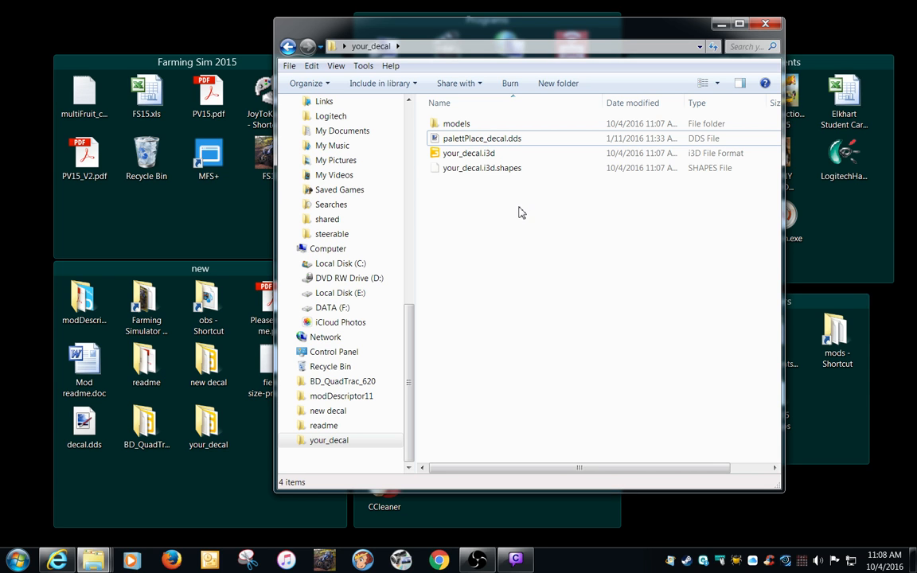
Open your_decal.i3d in Notepad++ and place the cursor in the palettPlace_decal.dds filename path.
right_click(459, 156)
click(457, 187)
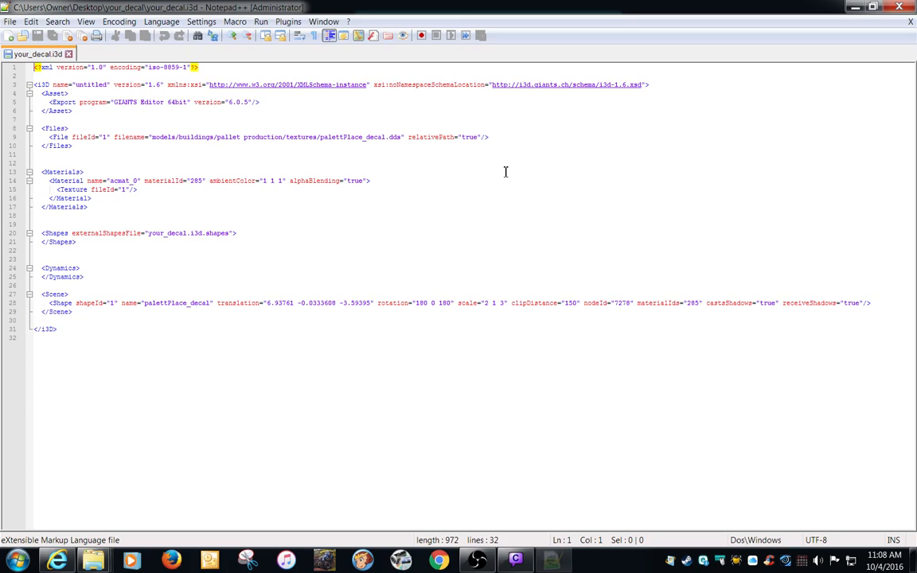
double_click(510, 8)
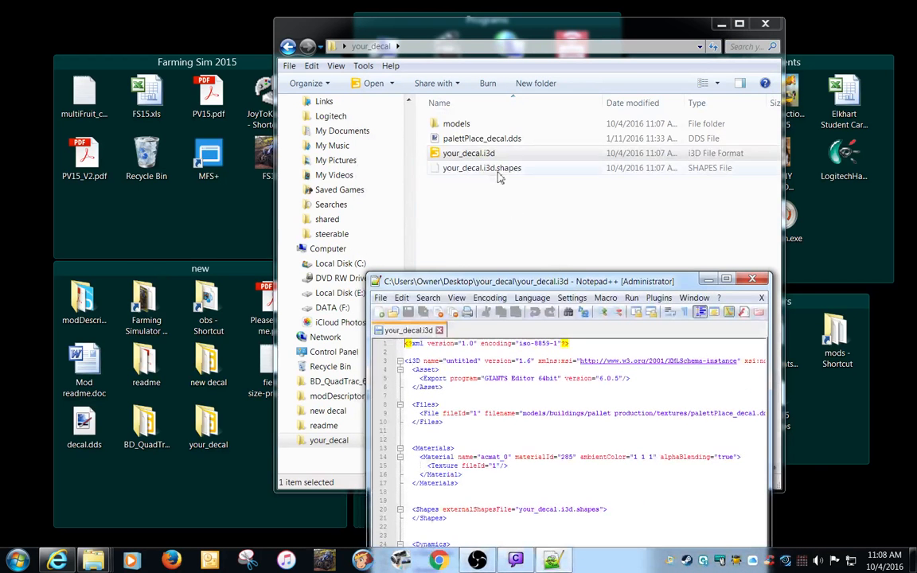
right_click(486, 154)
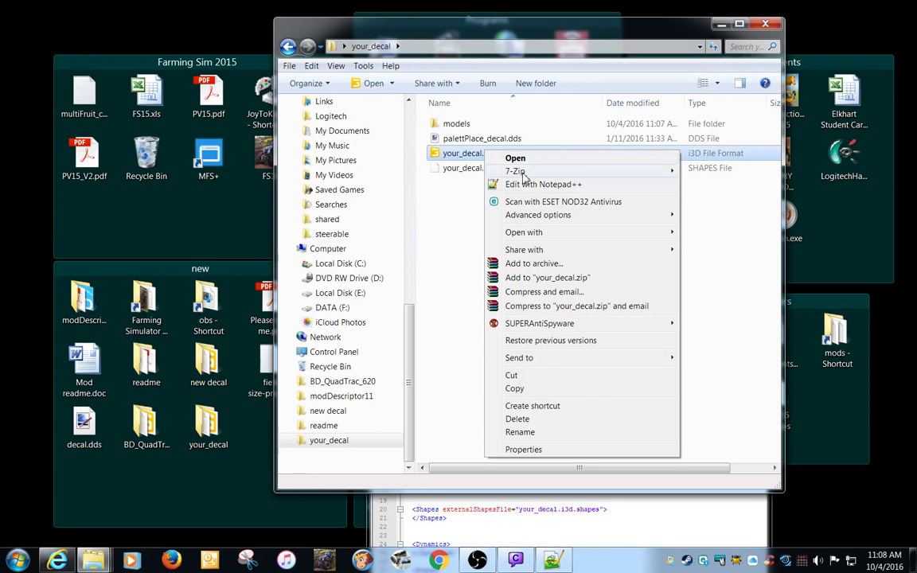
click(610, 529)
double_click(546, 293)
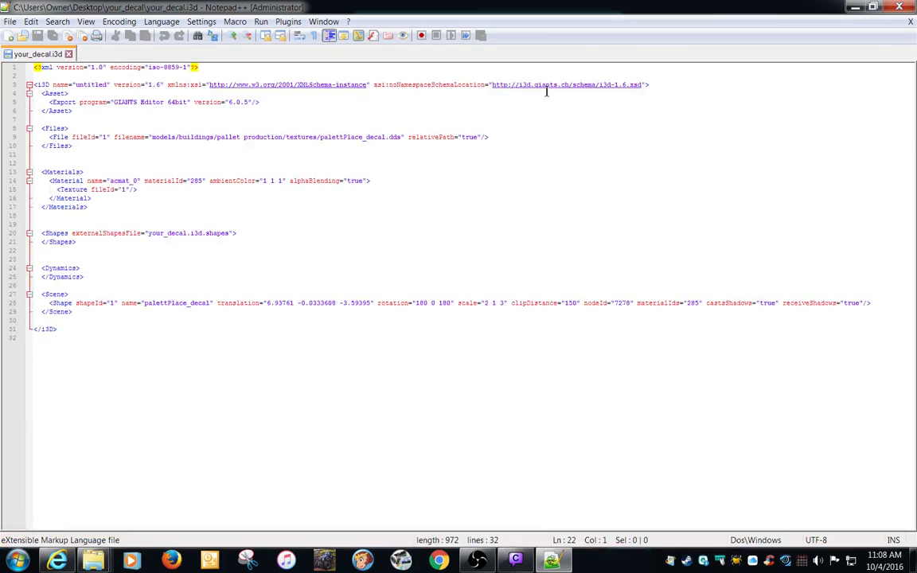
click(368, 140)
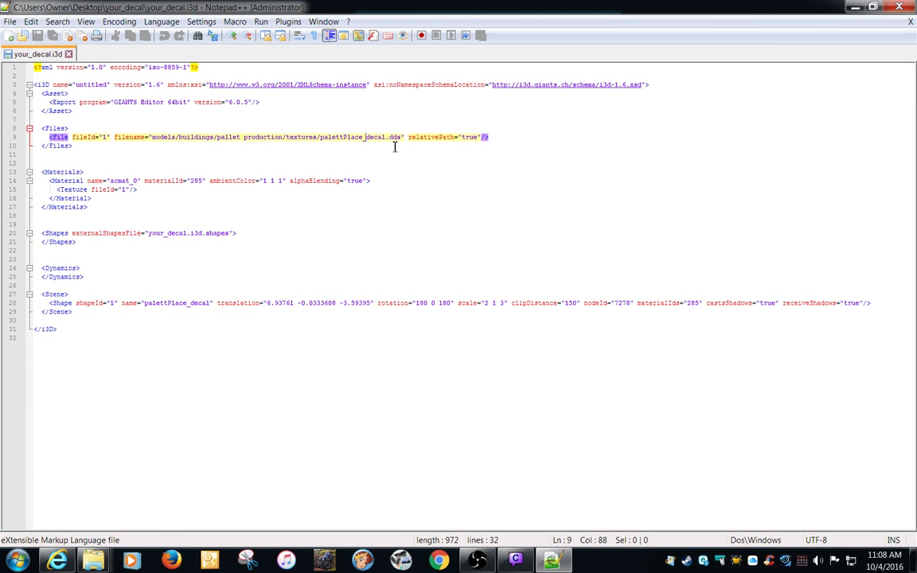
Shorten the texture's filename path in the Files section to just decal.dds.
key(BackSpace)
key(BackSpace)
key(BackSpace)
key(BackSpace)
key(BackSpace)
key(BackSpace)
key(BackSpace)
key(BackSpace)
key(BackSpace)
key(BackSpace)
key(BackSpace)
key(BackSpace)
key(BackSpace)
key(BackSpace)
key(BackSpace)
key(BackSpace)
key(BackSpace)
key(BackSpace)
key(BackSpace)
key(BackSpace)
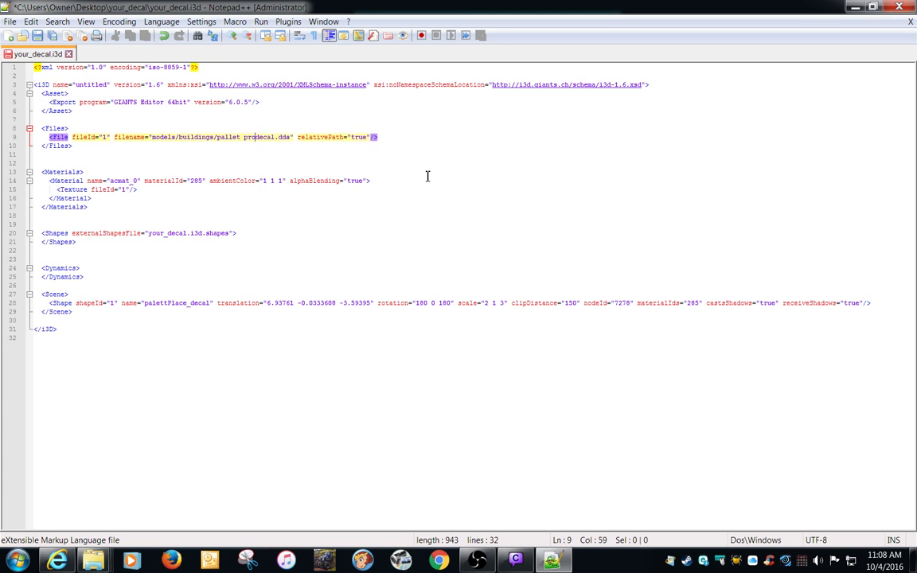
key(BackSpace)
key(BackSpace)
key(BackSpace)
key(BackSpace)
key(BackSpace)
key(BackSpace)
key(BackSpace)
key(BackSpace)
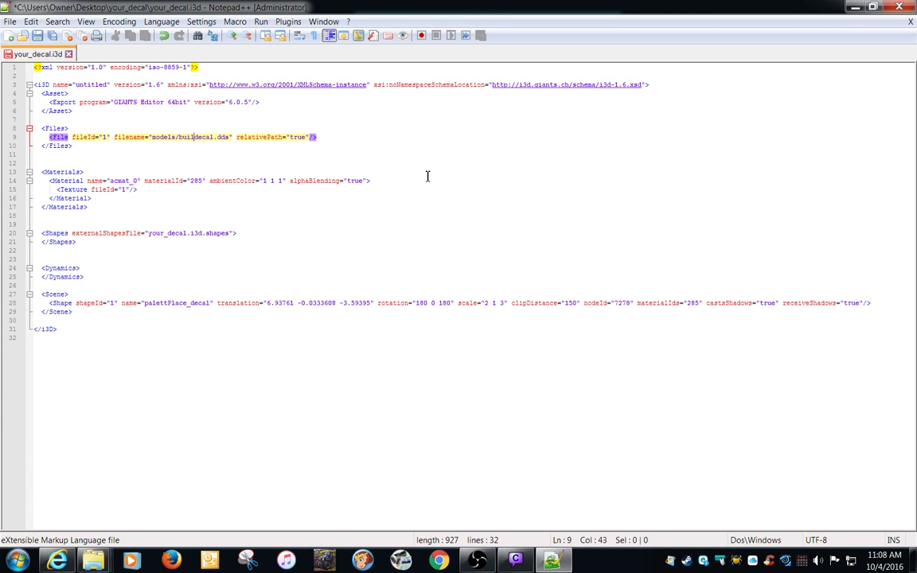
key(BackSpace)
key(BackSpace)
key(BackSpace)
key(BackSpace)
key(BackSpace)
key(BackSpace)
key(BackSpace)
key(BackSpace)
key(BackSpace)
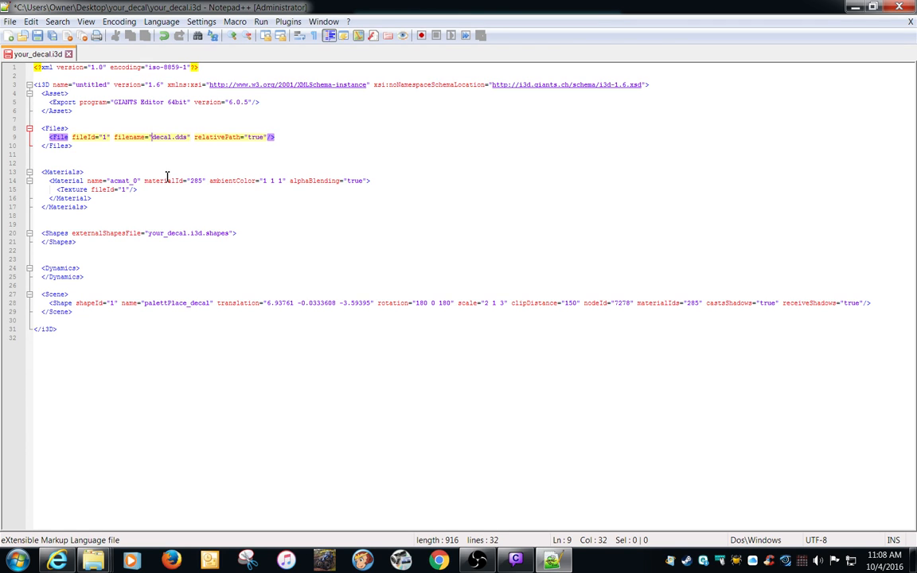
Save your_decal.i3d and close Notepad++.
click(37, 36)
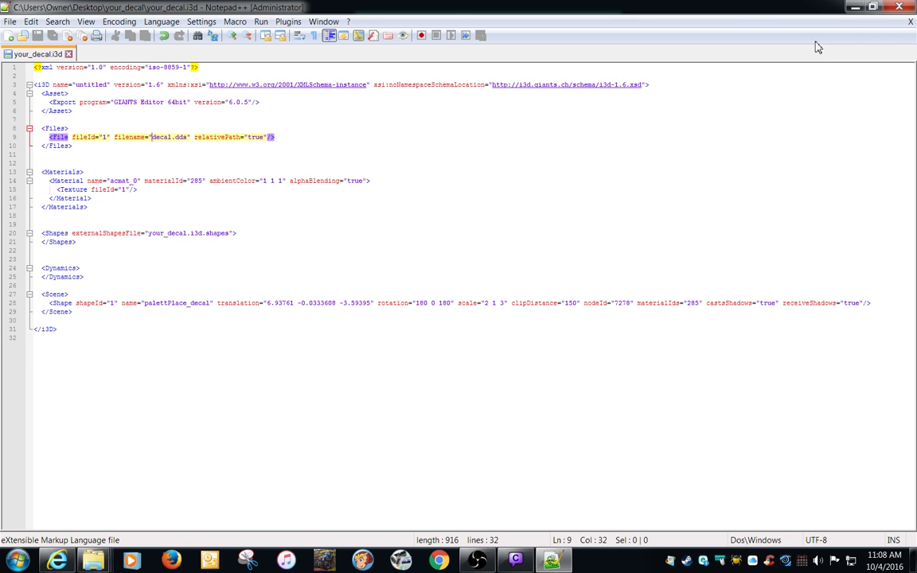
click(910, 22)
click(900, 7)
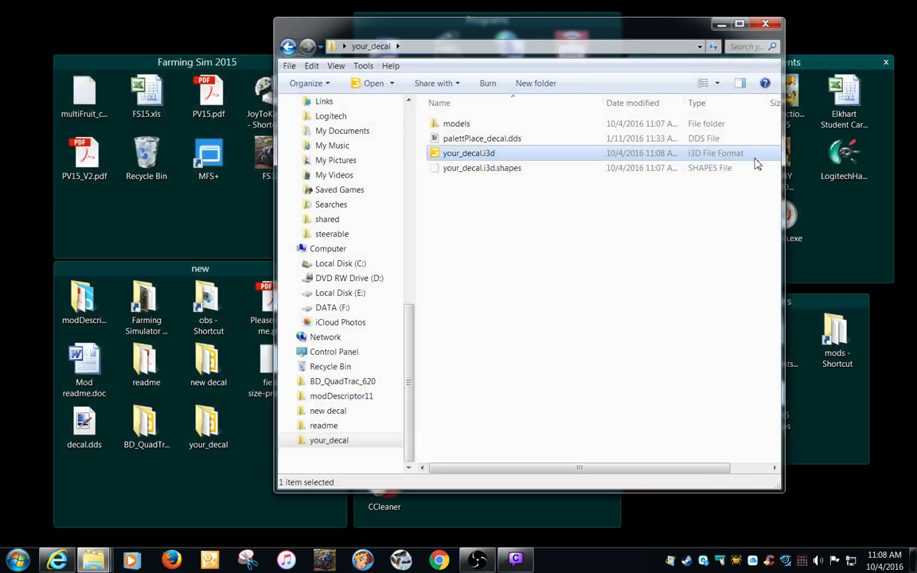
Delete the models folder from the your_decal folder.
click(466, 124)
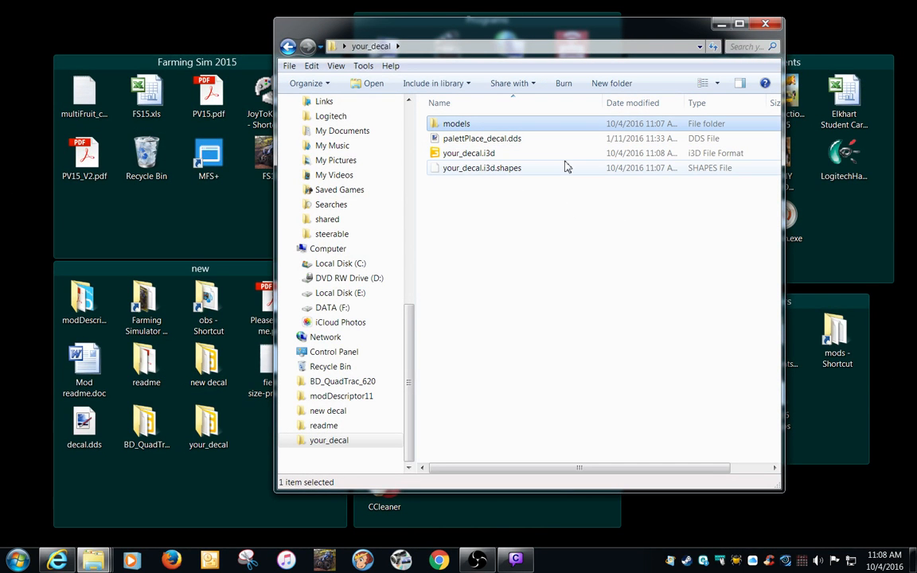
key(Delete)
click(508, 328)
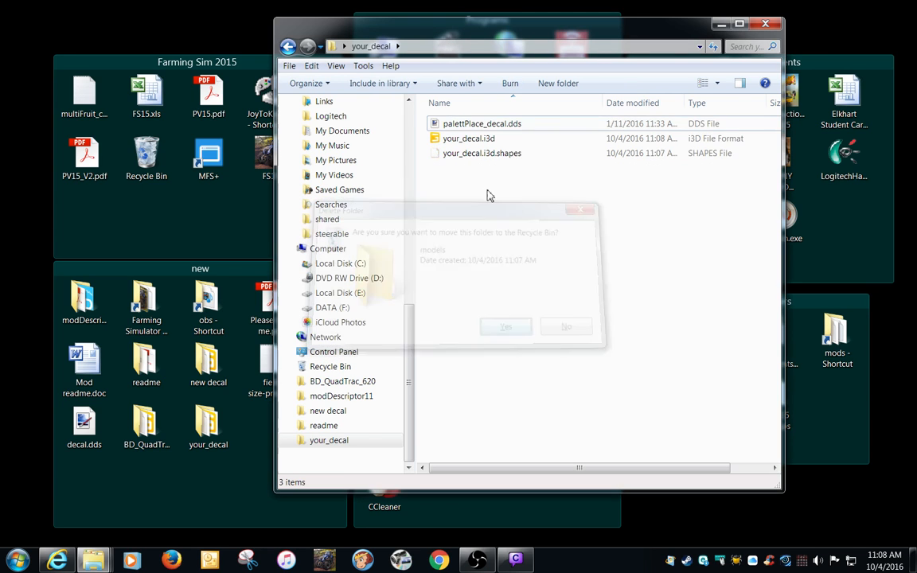
Rename palettPlace_decal.dds in the your_decal folder as decal.dds.
click(485, 126)
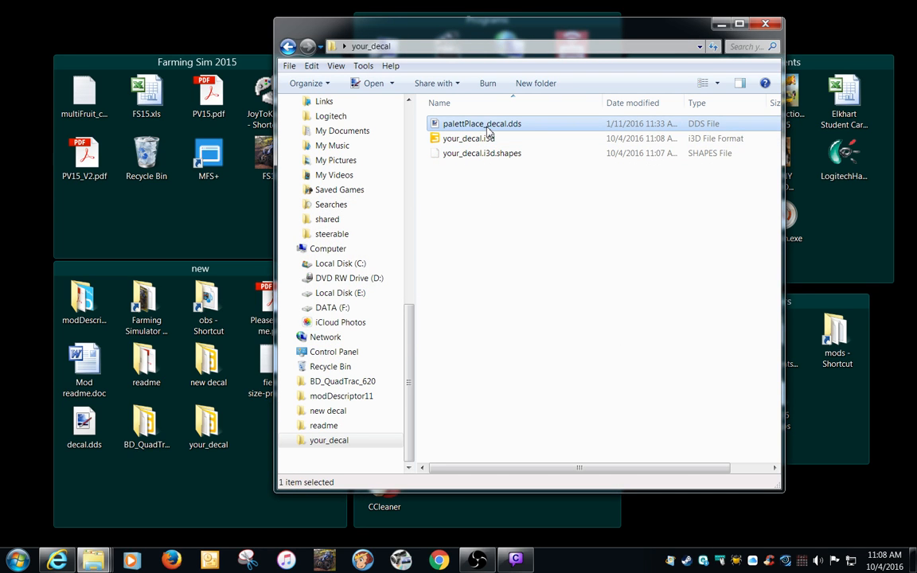
click(488, 127)
click(488, 126)
key(BackSpace)
key(BackSpace)
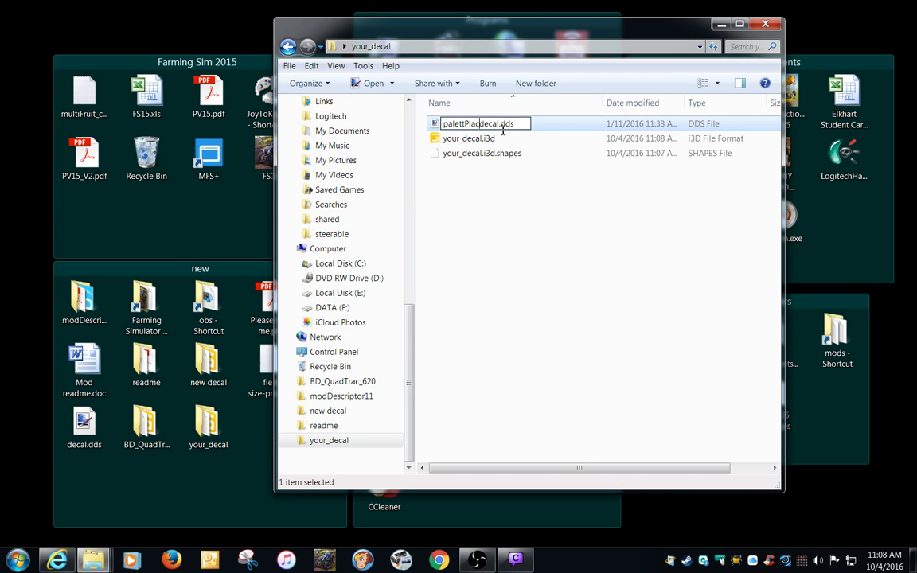
key(BackSpace)
key(BackSpace)
key(BackSpace)
key(BackSpace)
key(BackSpace)
key(BackSpace)
key(BackSpace)
key(BackSpace)
key(BackSpace)
key(BackSpace)
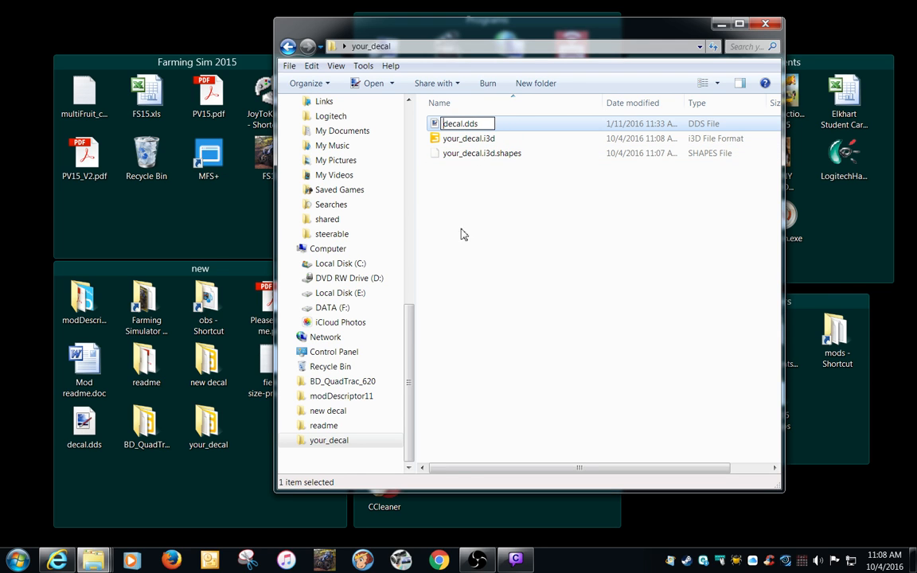
click(461, 234)
Open your_decal.i3d in GIANTS Editor 6.0.5 x64 and show the full transform attributes of palettPlace_decal with Material Editing closed.
double_click(468, 139)
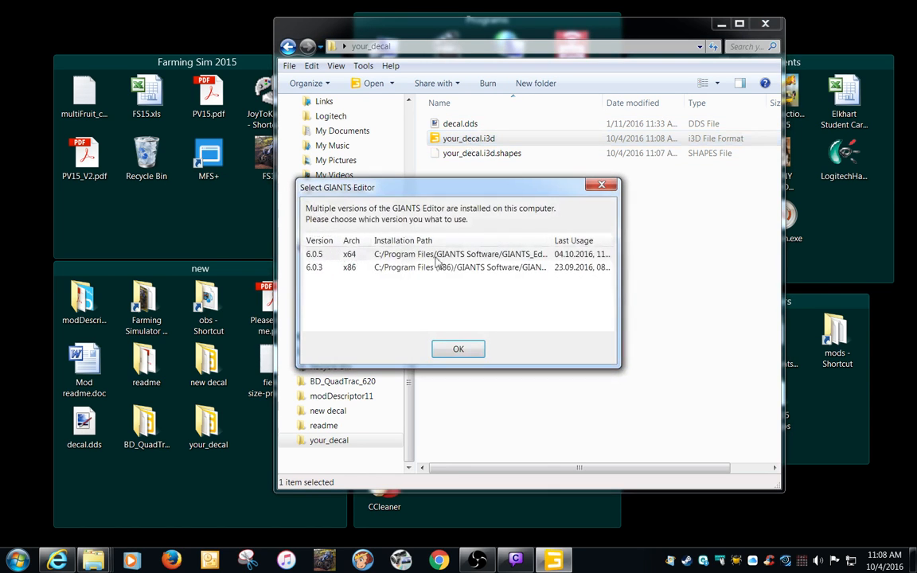
click(414, 254)
double_click(414, 254)
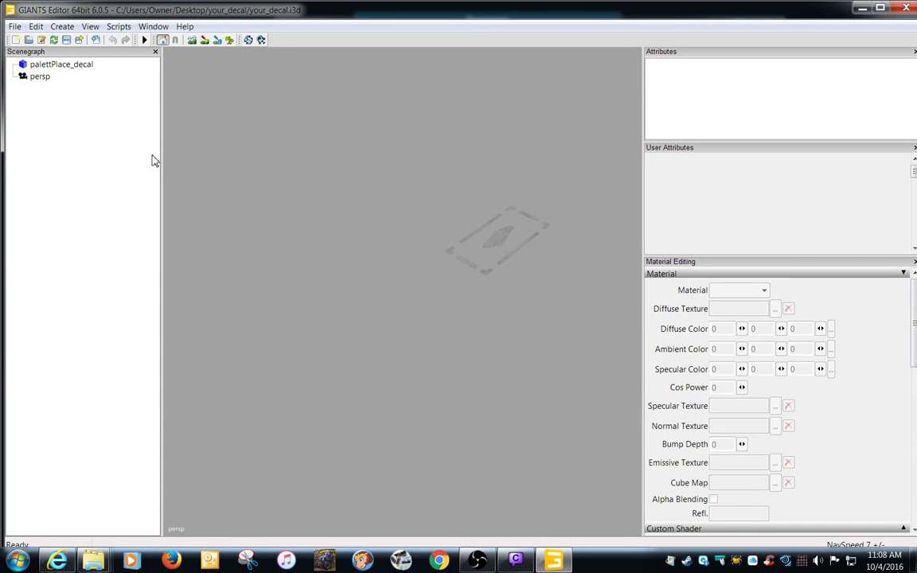
click(71, 66)
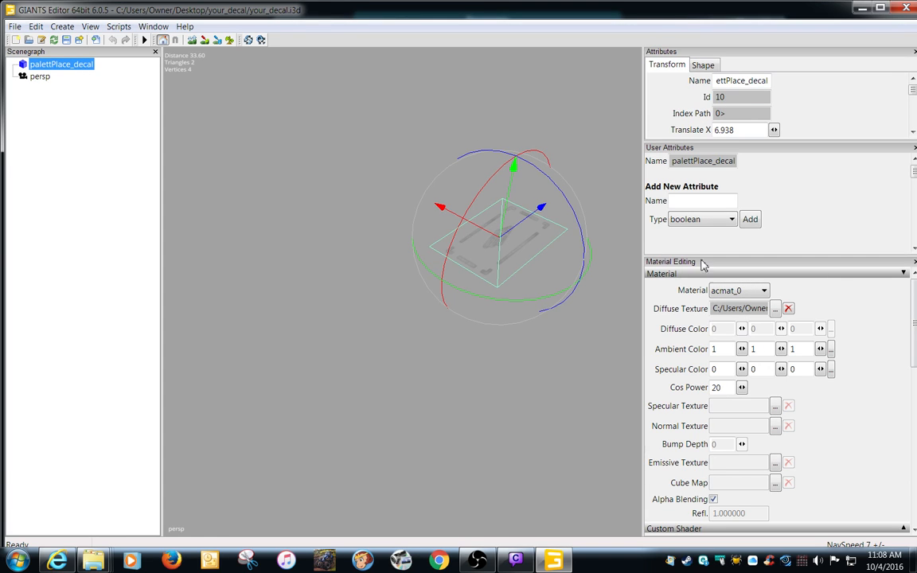
click(914, 262)
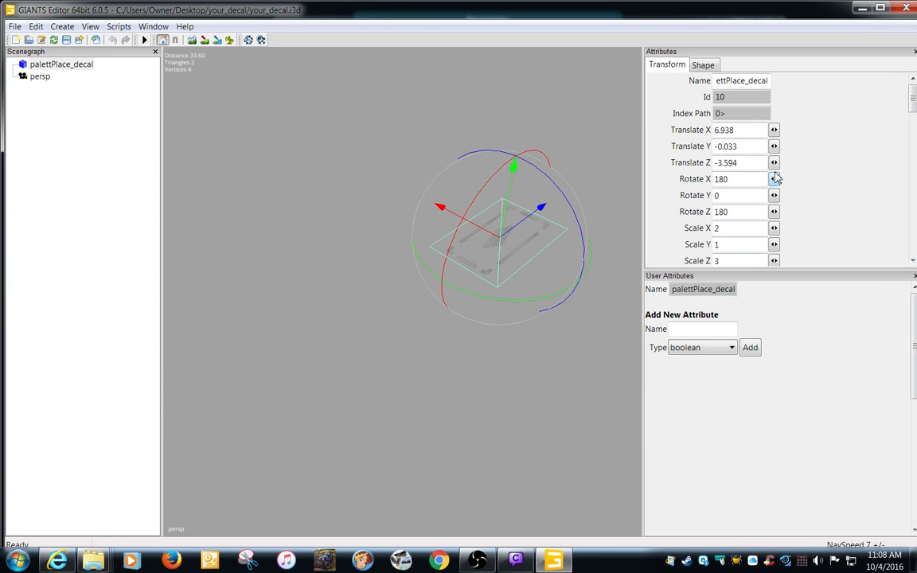
Set the decal's Translate X, Y and Z to 0, save the file and close GIANTS Editor.
drag(756, 133, 647, 139)
text(0)
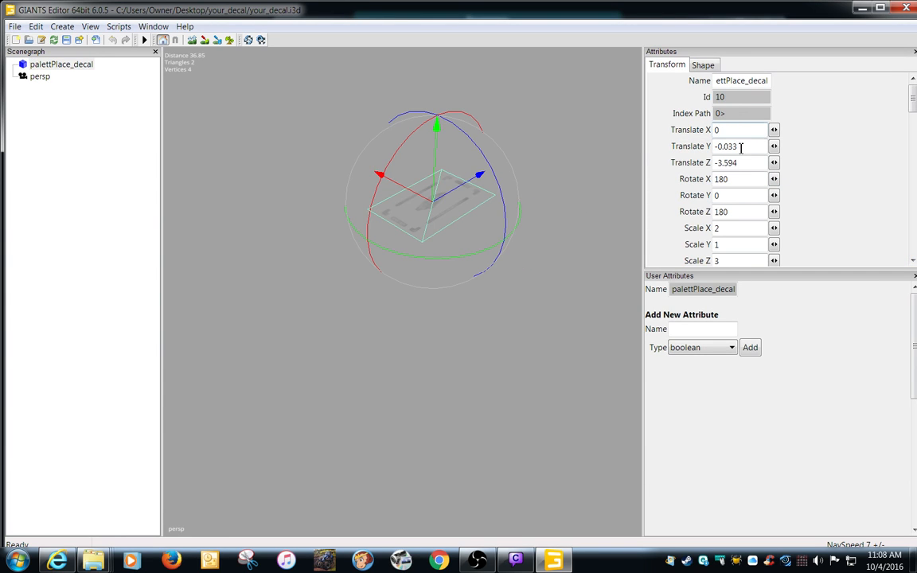
drag(741, 147, 649, 147)
text(0)
drag(753, 166, 655, 165)
text(0)
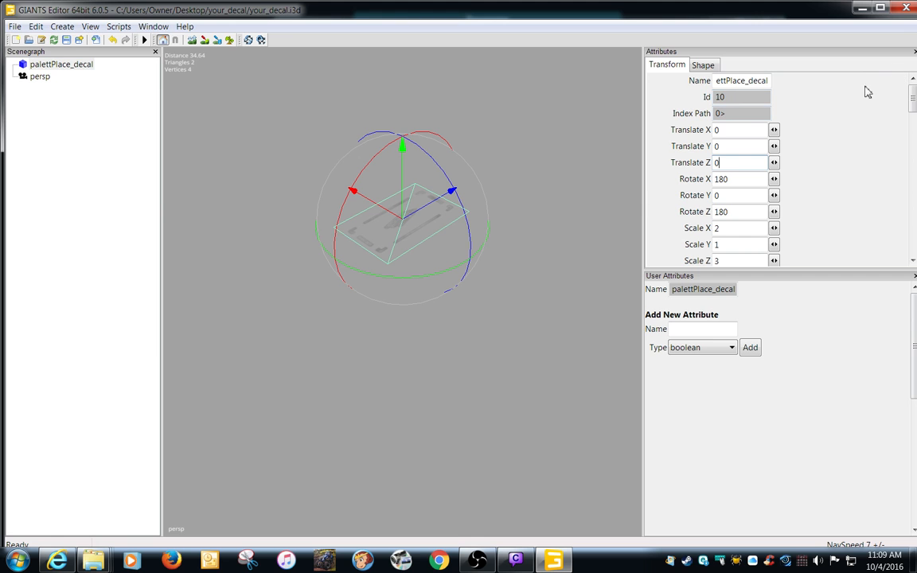
click(906, 8)
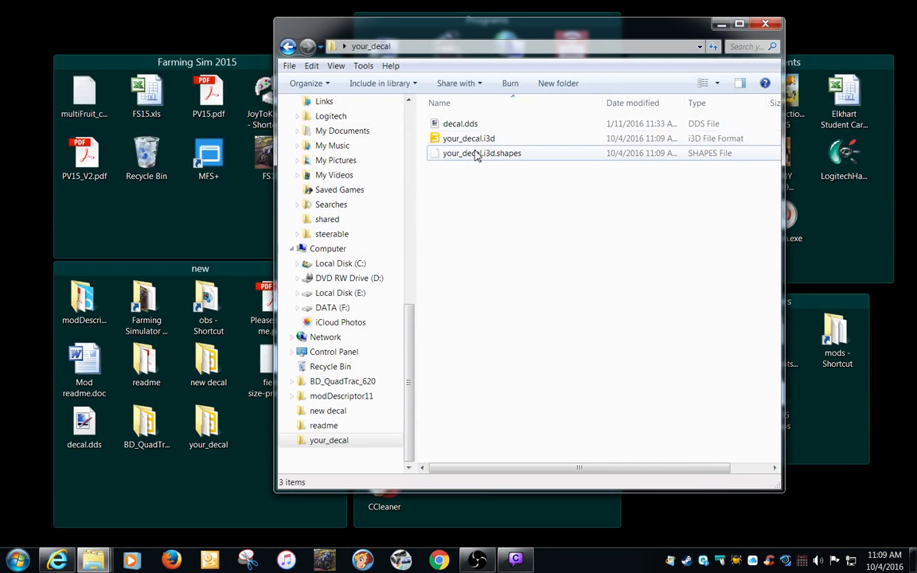
Reopen your_decal.i3d in GIANTS Editor 6.0.5 x64, examine the decal in the viewport and close the editor.
double_click(478, 140)
double_click(512, 253)
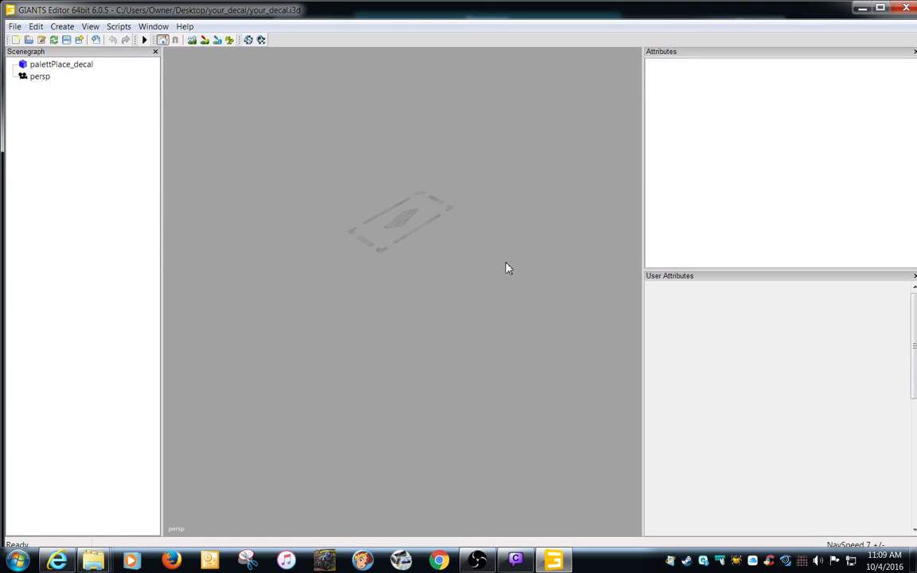
alt+right_drag(407, 293, 469, 250)
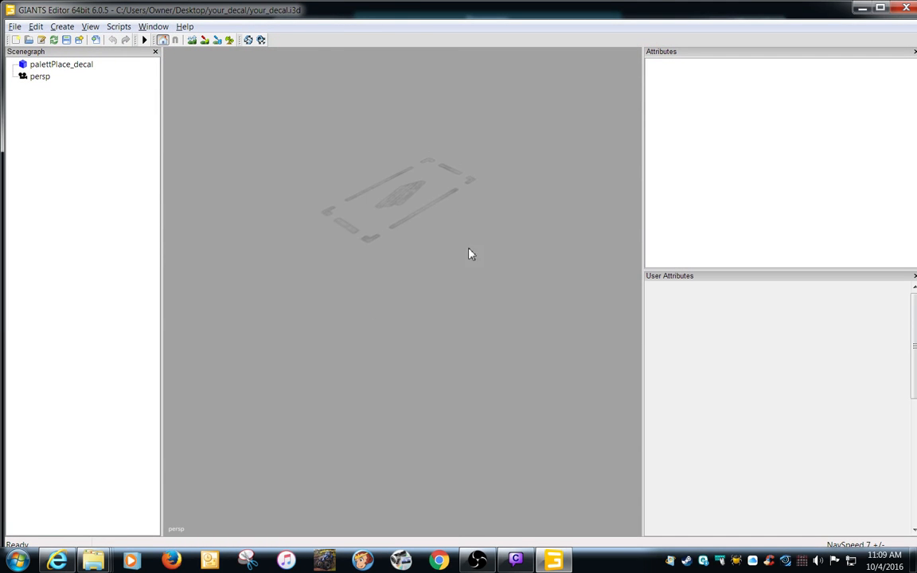
alt+middle_drag(469, 250, 534, 343)
alt+right_drag(534, 343, 464, 366)
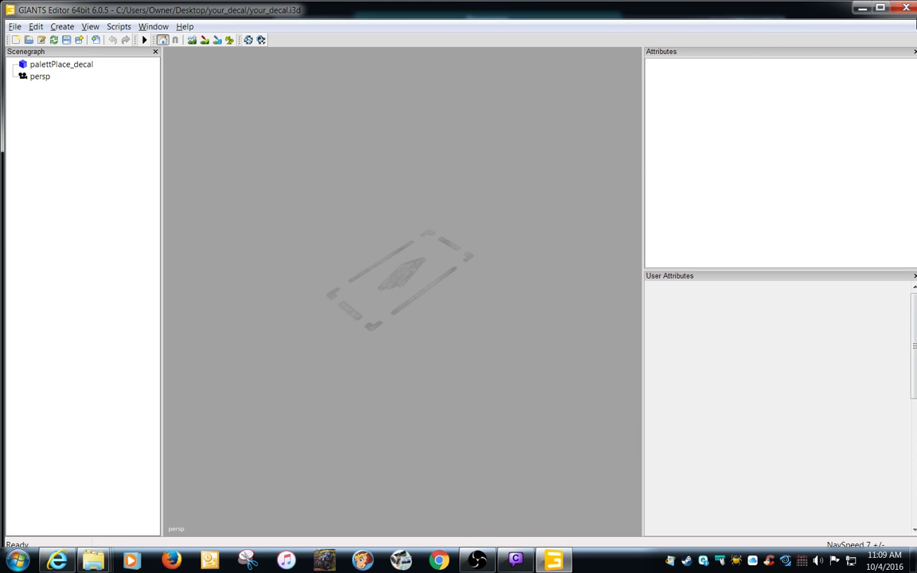
click(906, 8)
click(524, 282)
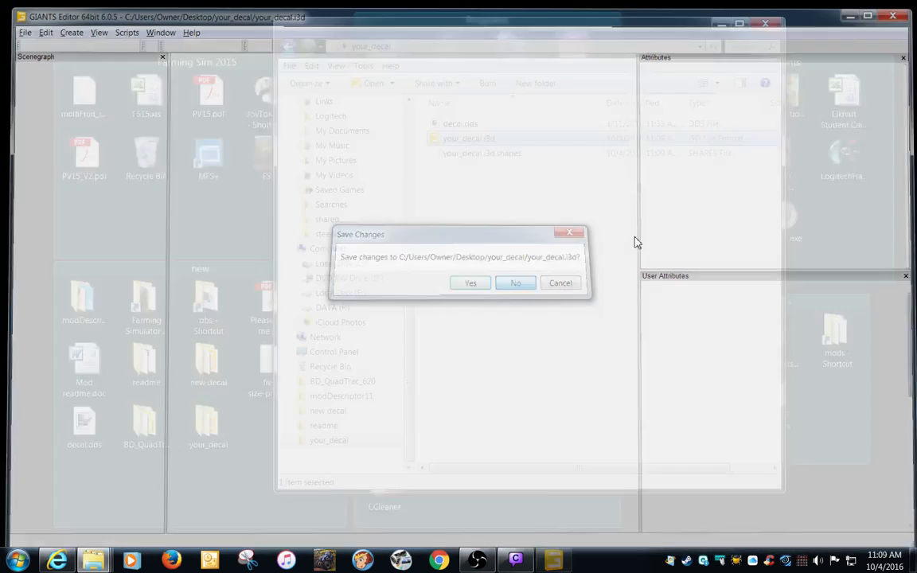
Reopen the your_decal folder from the desktop and load your_decal.i3d in GIANTS Editor 6.0.5 x64.
click(763, 27)
double_click(208, 422)
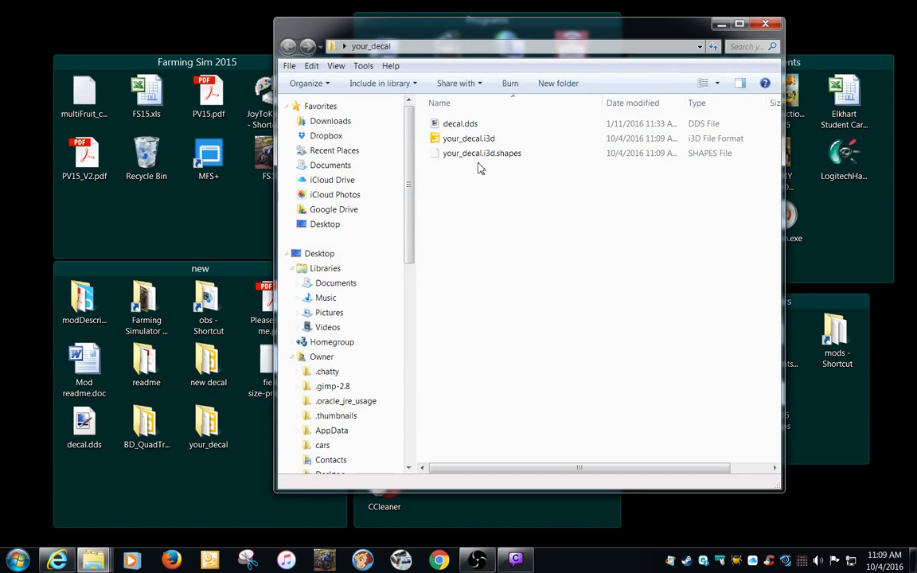
double_click(430, 139)
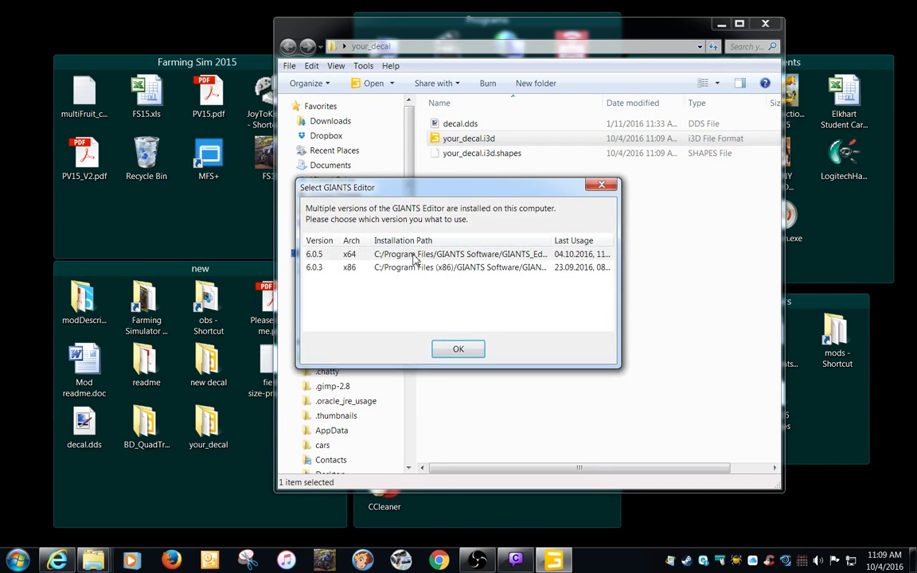
double_click(415, 256)
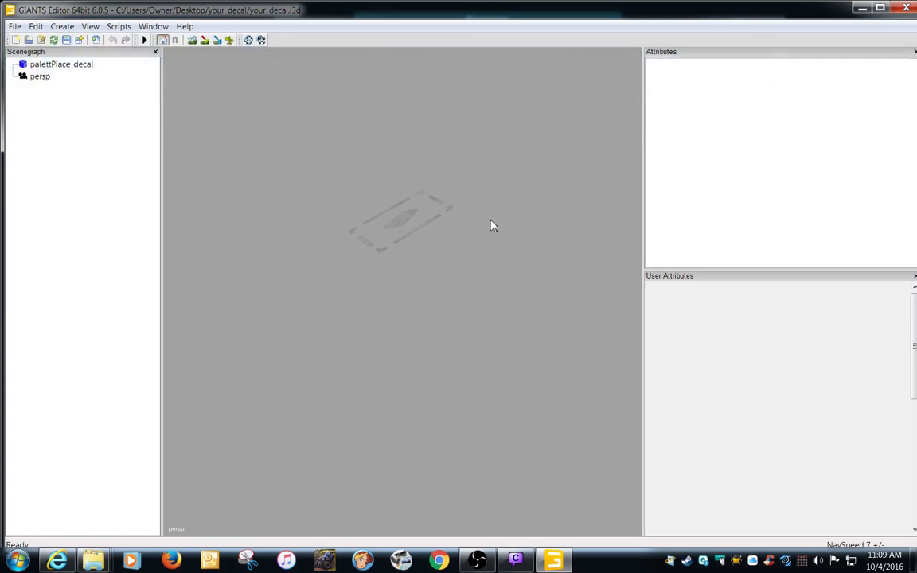
Rename the palettPlace_decal object as cubs_decal.
click(78, 67)
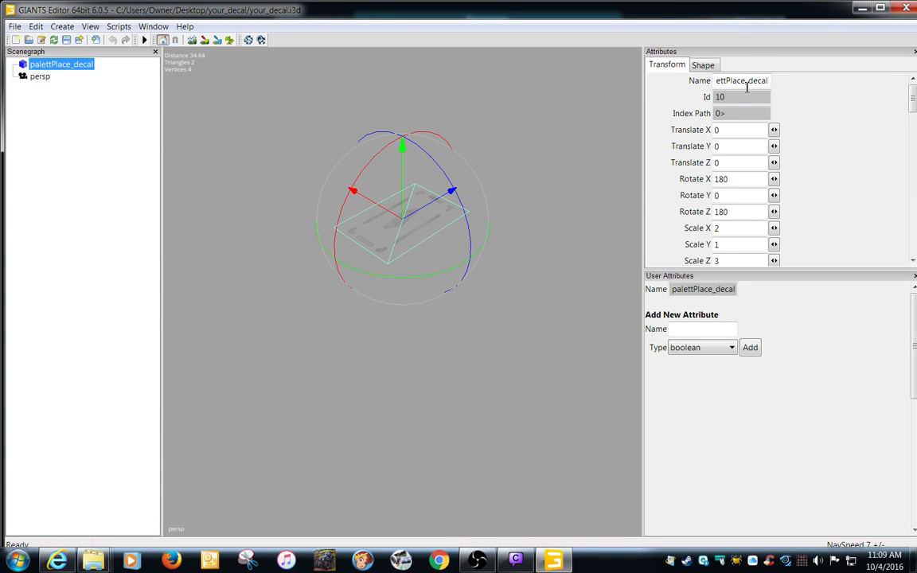
drag(747, 83, 649, 77)
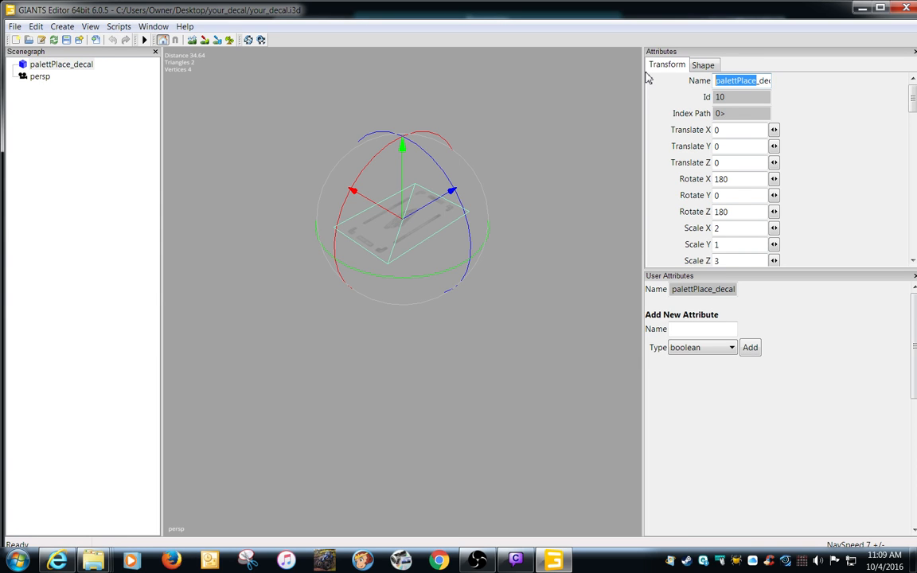
text(cug)
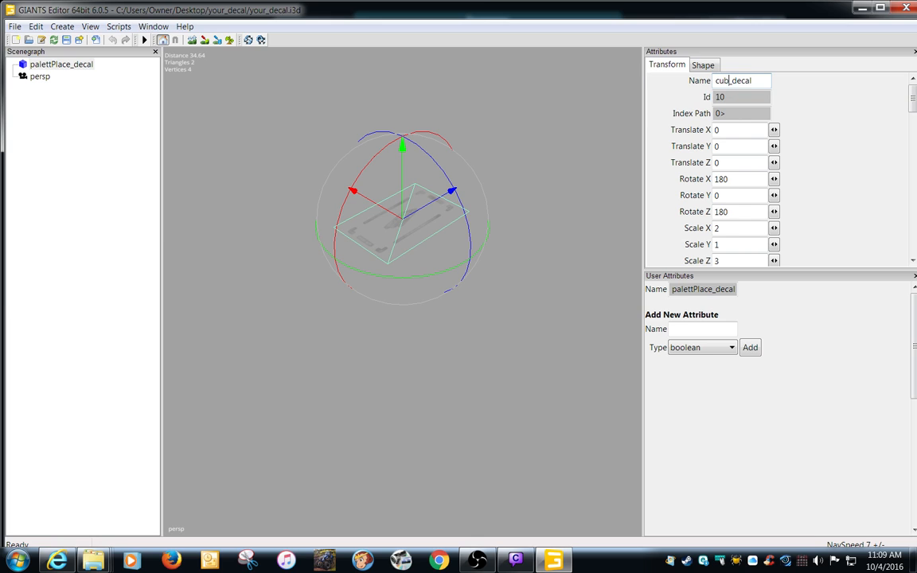
text(s)
key(Return)
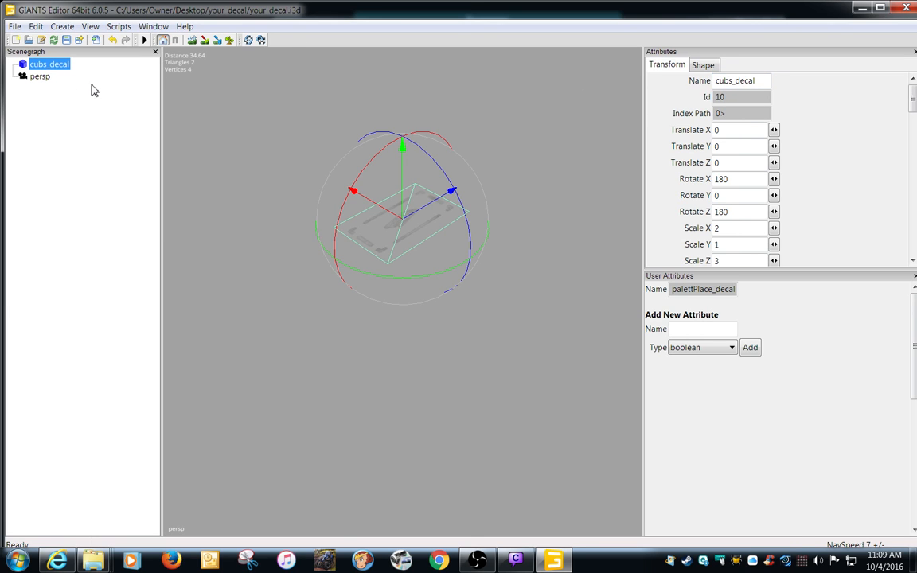
Start exporting everything with files and create and open a cubs_decal folder on the desktop as the destination.
click(15, 26)
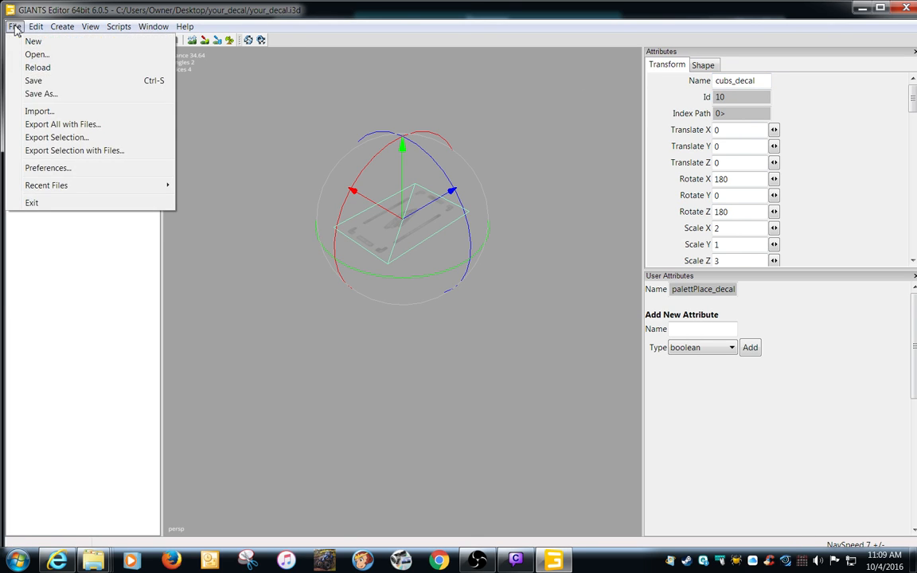
click(49, 125)
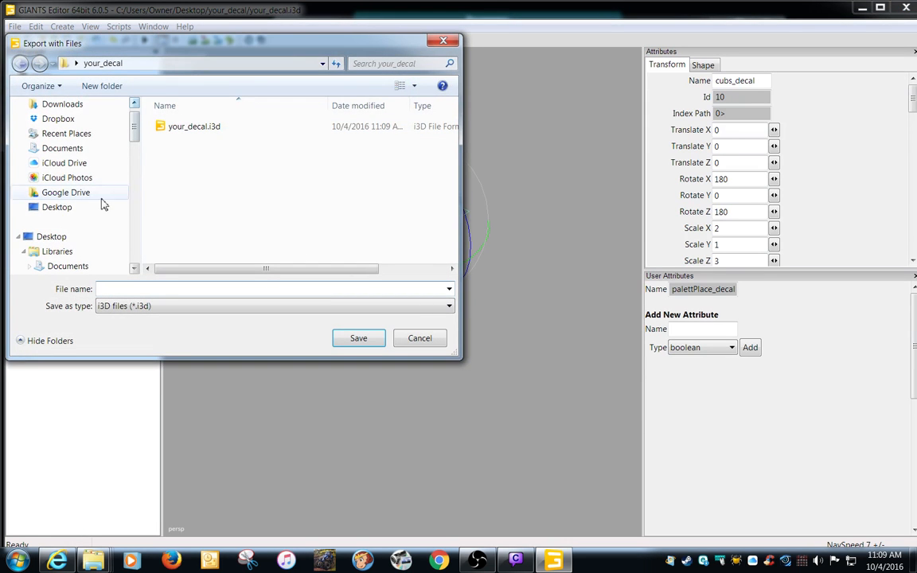
click(71, 210)
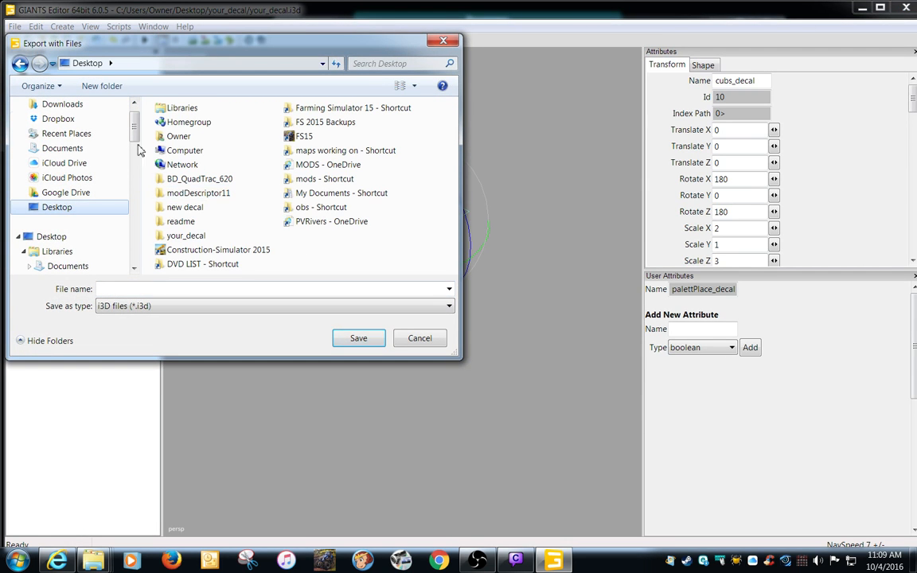
click(112, 92)
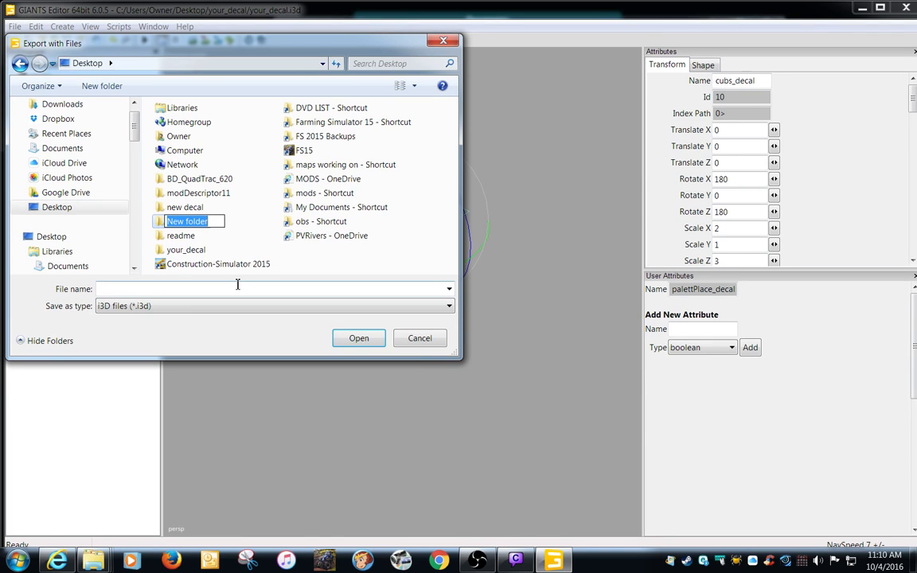
text(cubs_decal)
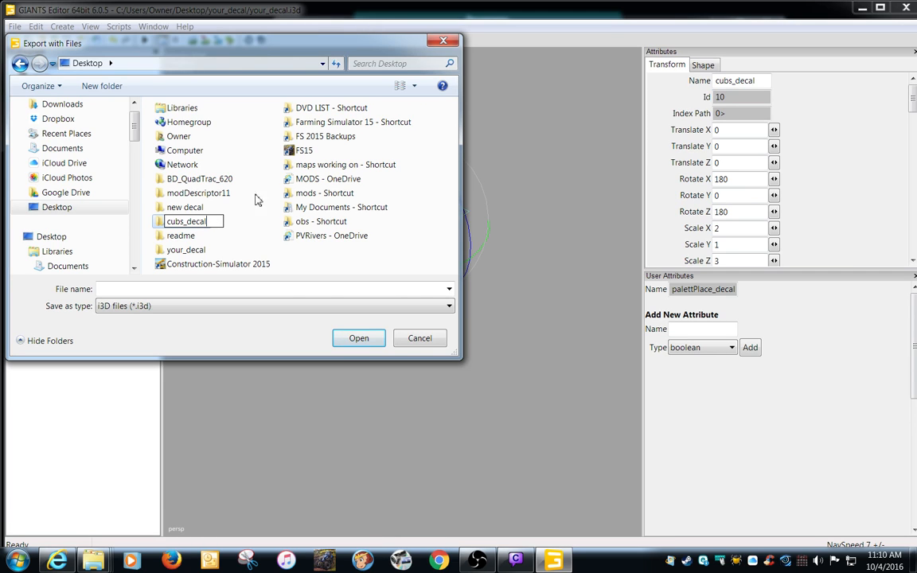
key(Return)
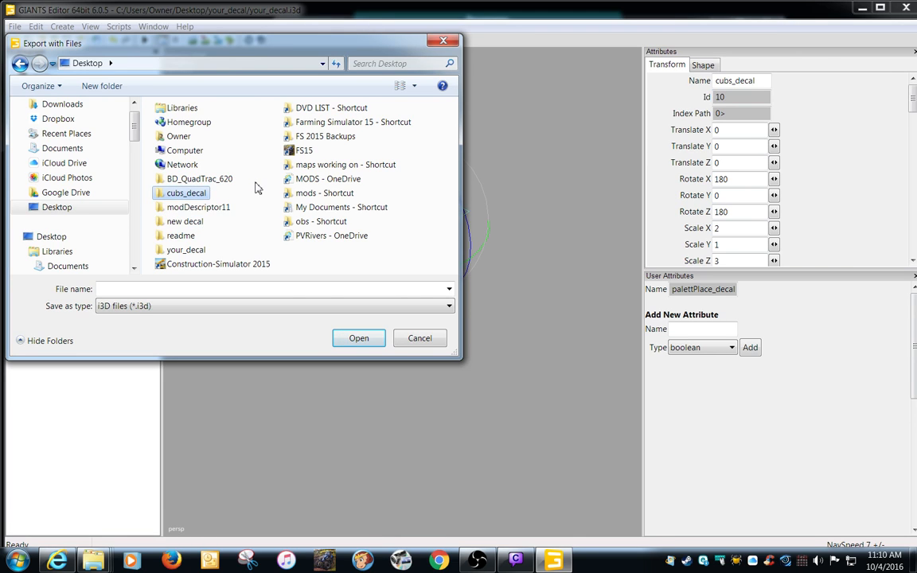
double_click(177, 194)
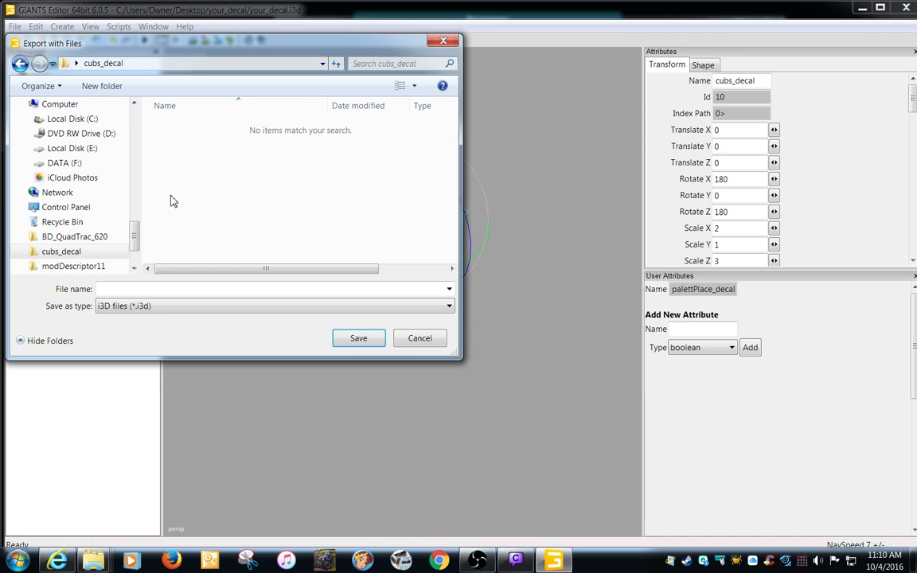
Export the files as cubs_decal, then close the editor without saving your_decal.i3d and close its folder.
click(160, 289)
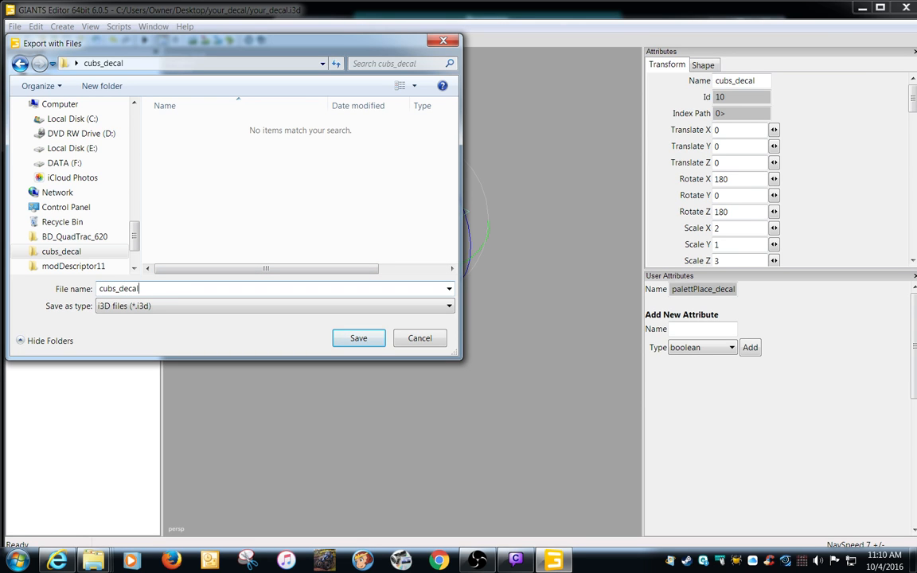
key(Return)
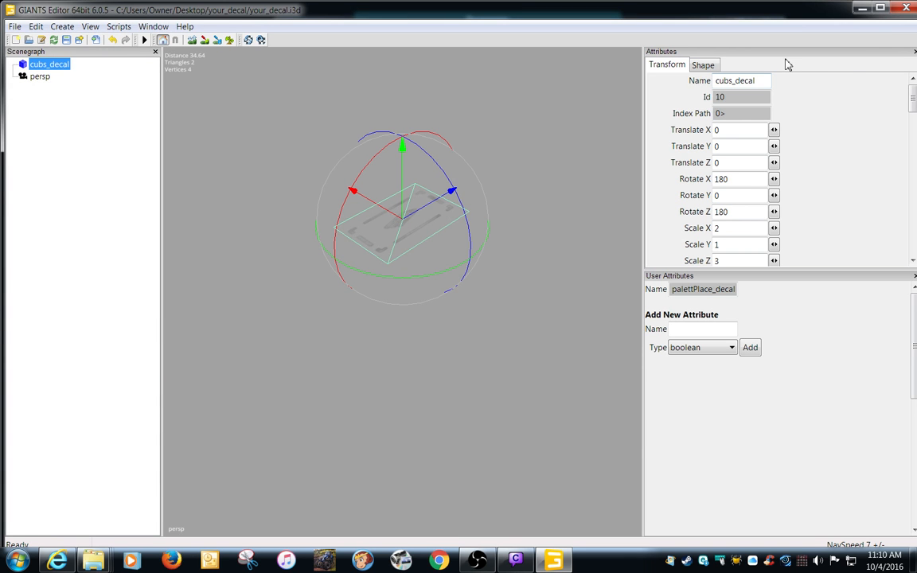
click(906, 7)
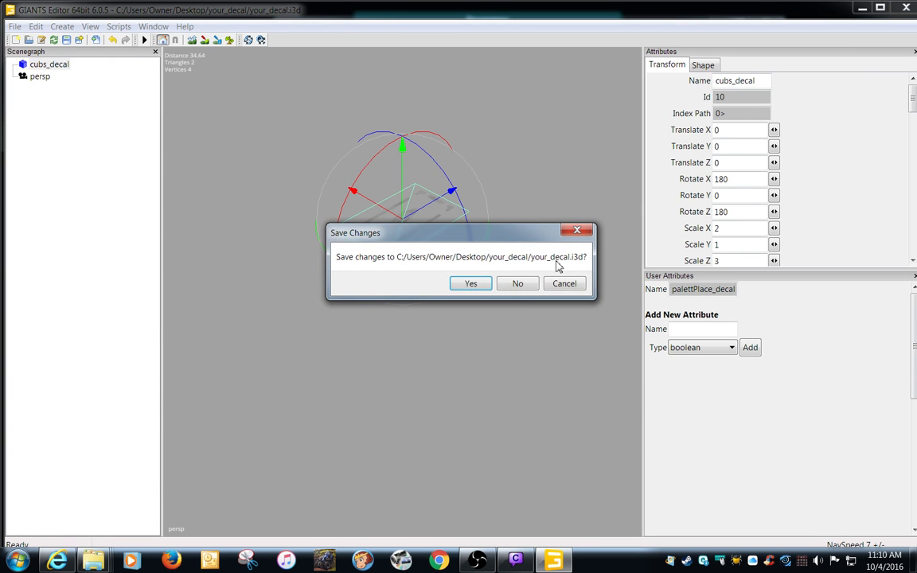
click(517, 284)
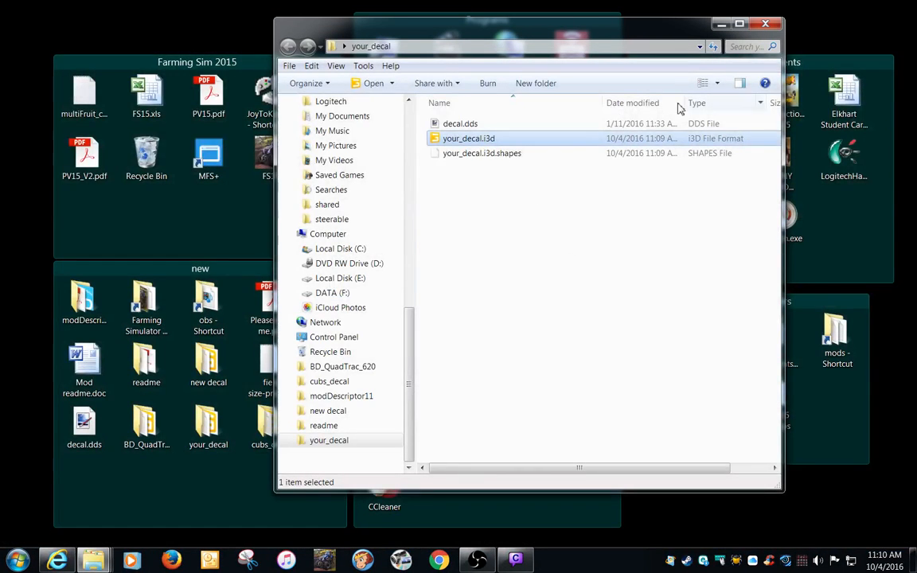
click(766, 24)
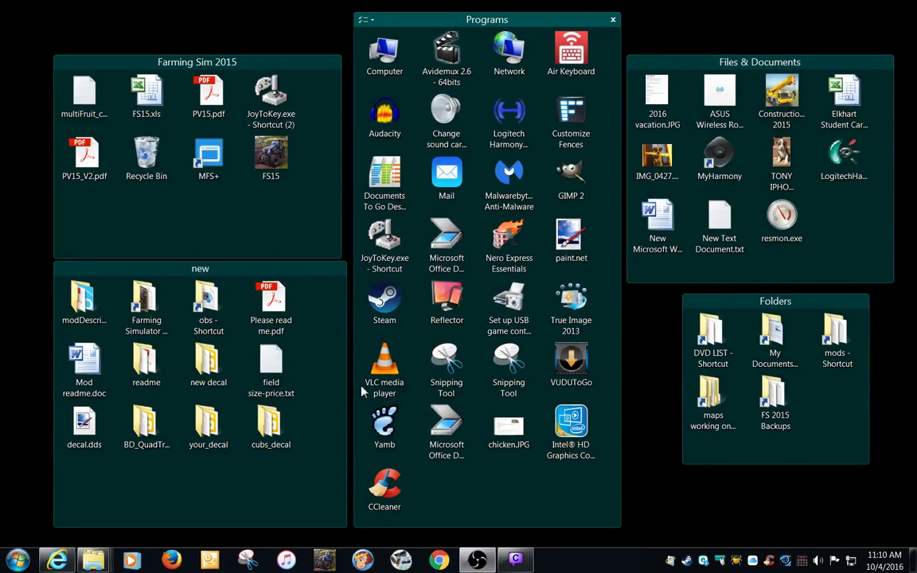
Load cubs_decal.i3d from its desktop folder in GIANTS Editor 6.0.5 x64, examine the cubs_decal object's attributes and close the editor.
double_click(269, 425)
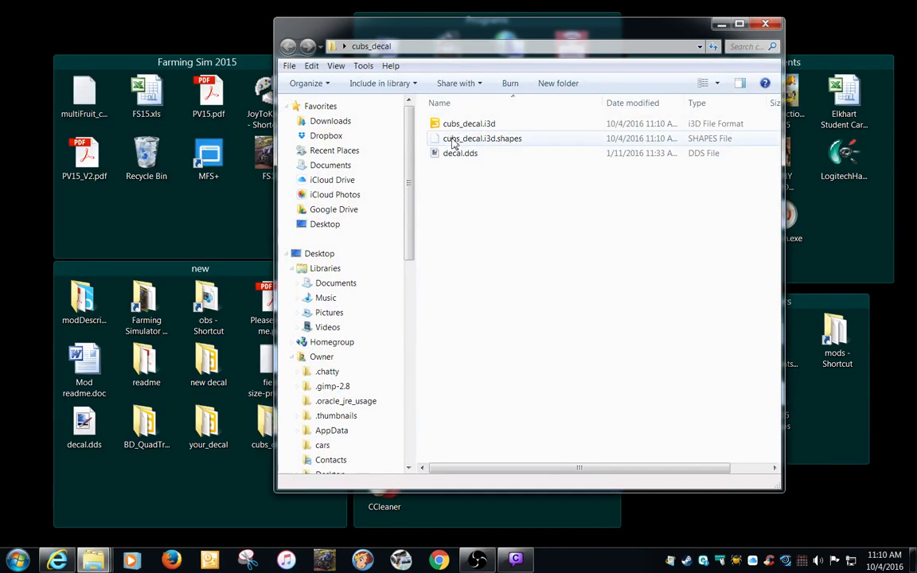
double_click(466, 124)
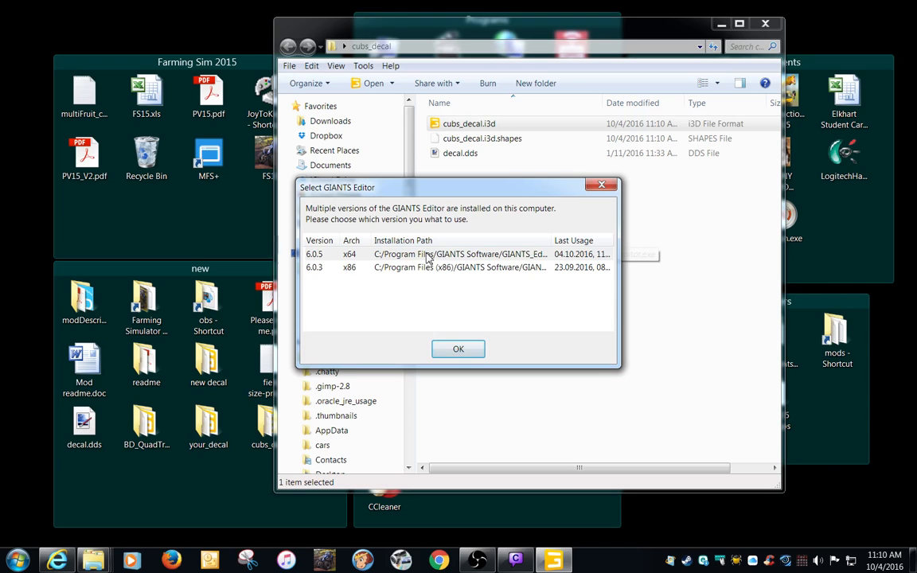
double_click(427, 254)
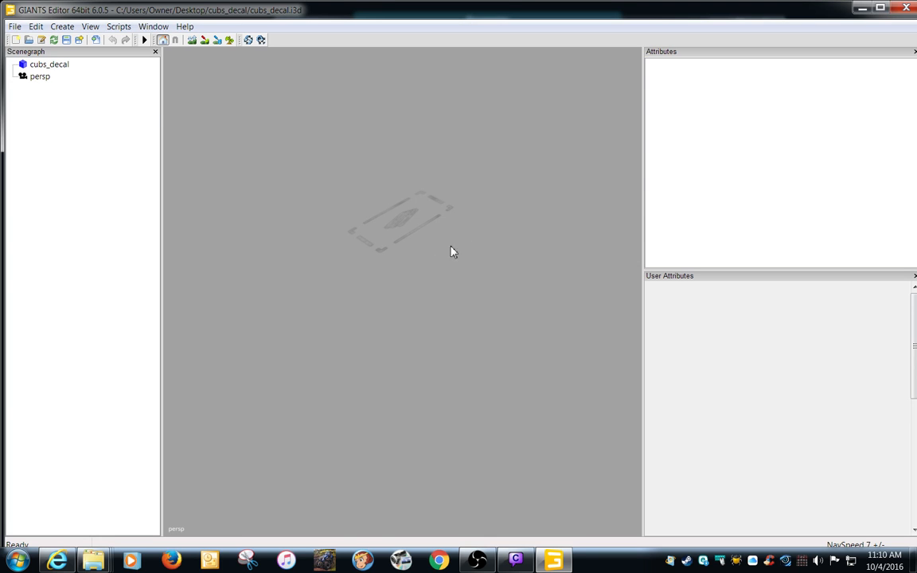
click(60, 67)
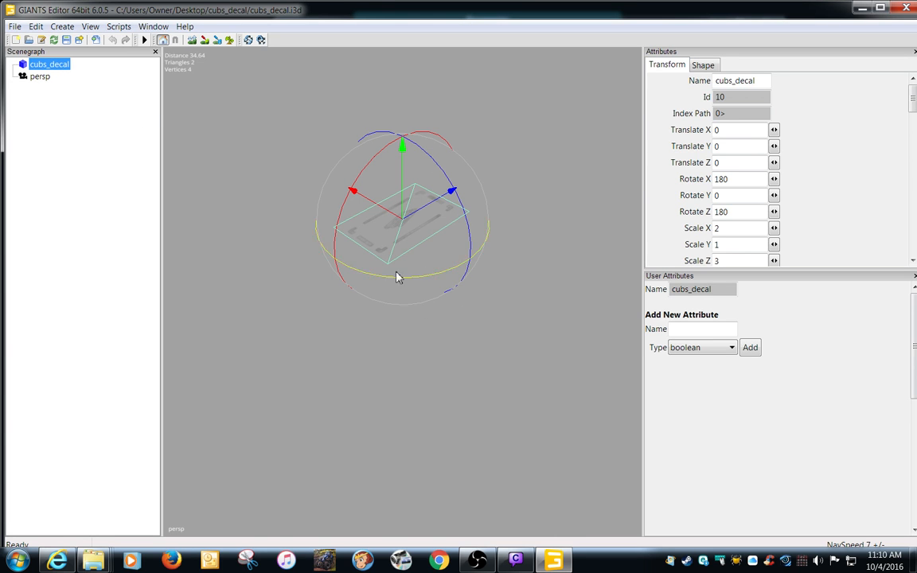
click(913, 11)
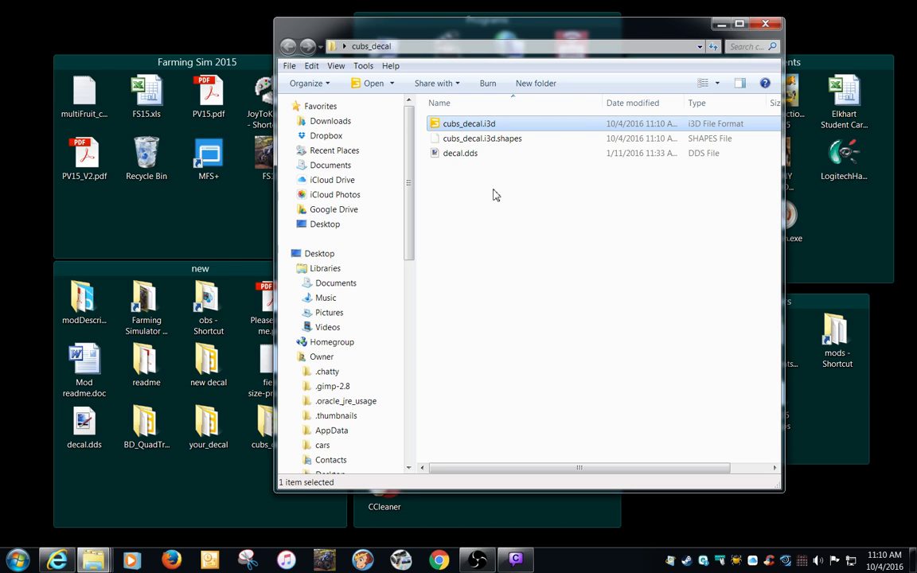
Erase all artwork from the cubs_decal folder's decal.dds in a maximized paint.net window and display the Colors window beside the canvas.
double_click(451, 155)
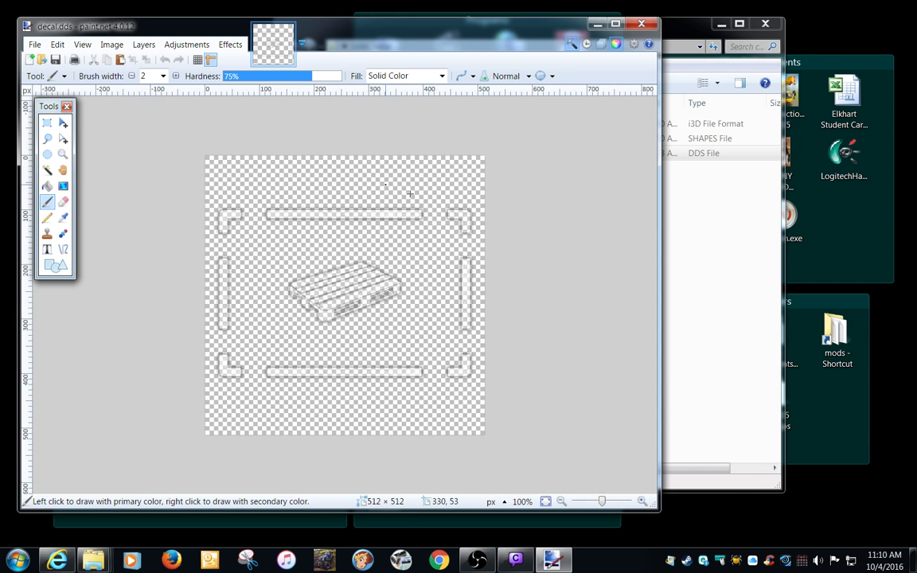
double_click(557, 26)
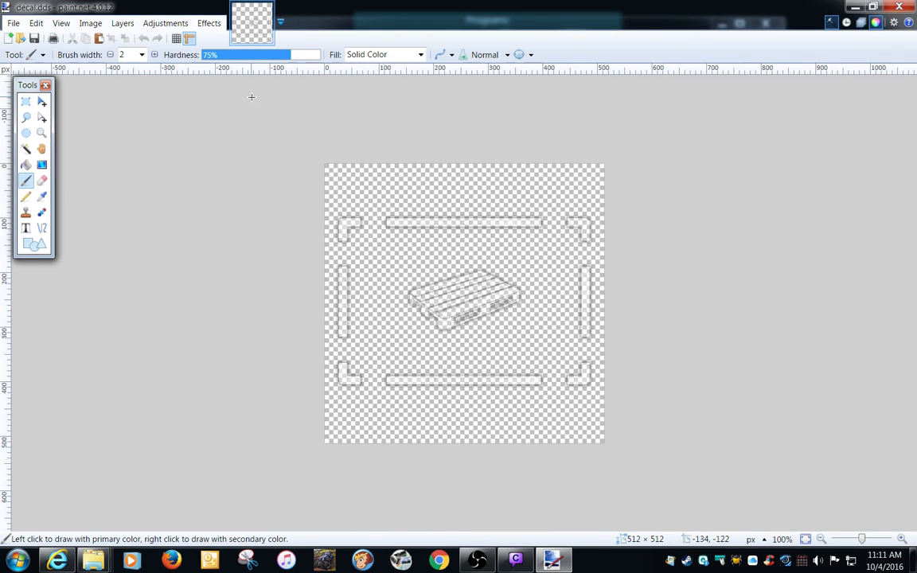
click(26, 101)
drag(283, 149, 430, 270)
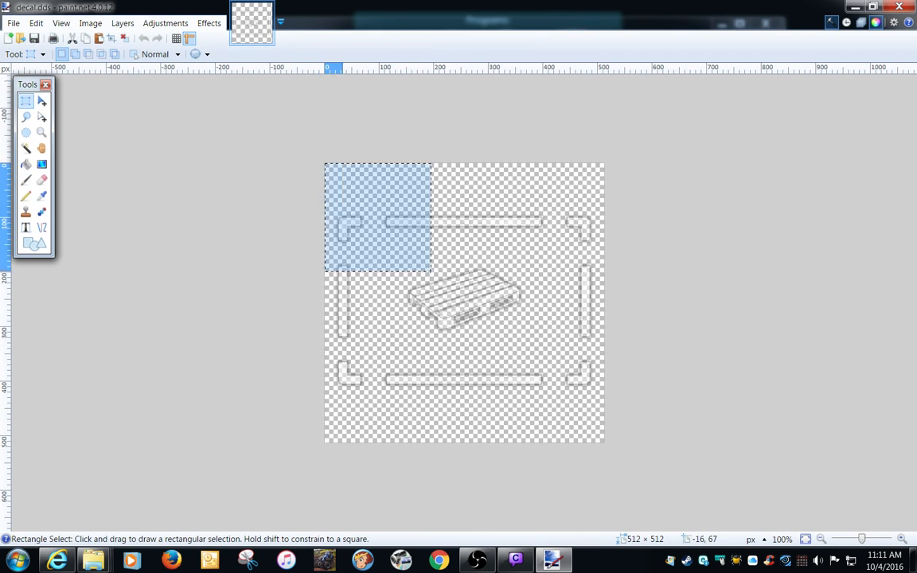
key(ctrl+a)
key(Delete)
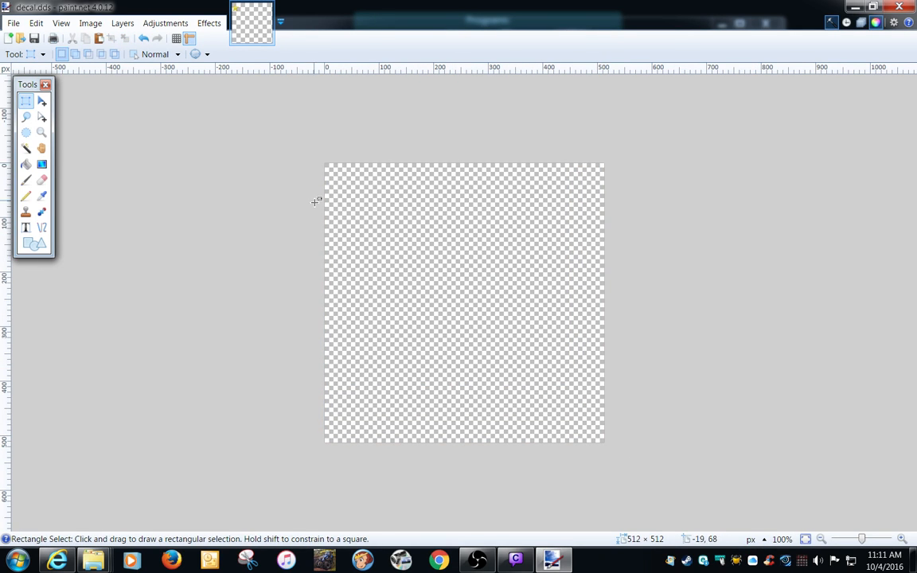
key(F8)
drag(259, 129, 879, 115)
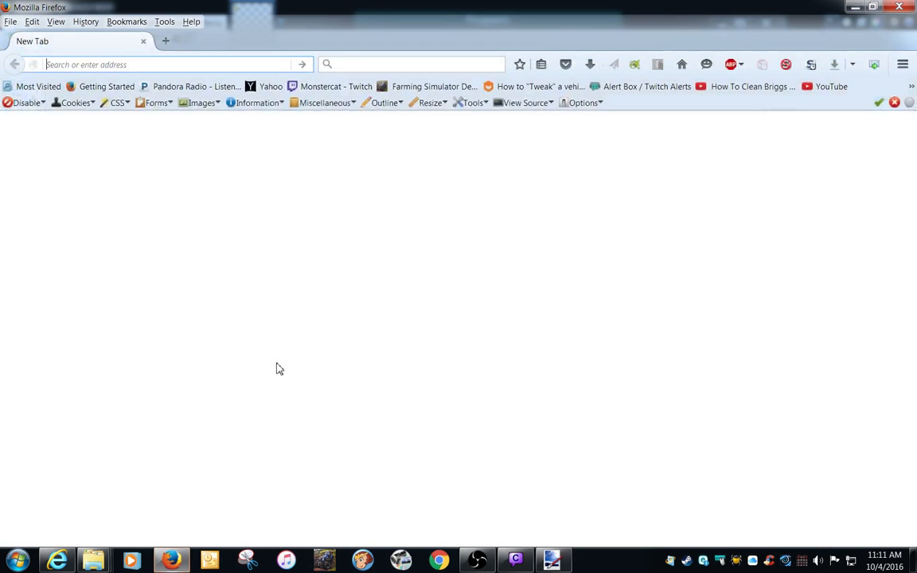
Search for "cubs logo" in Firefox and show the Google image results.
click(368, 64)
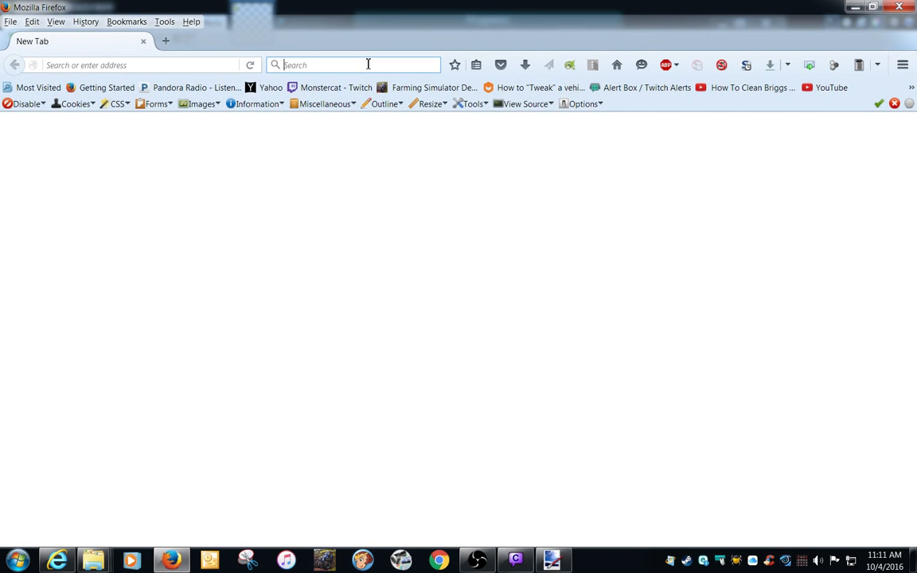
text(cub)
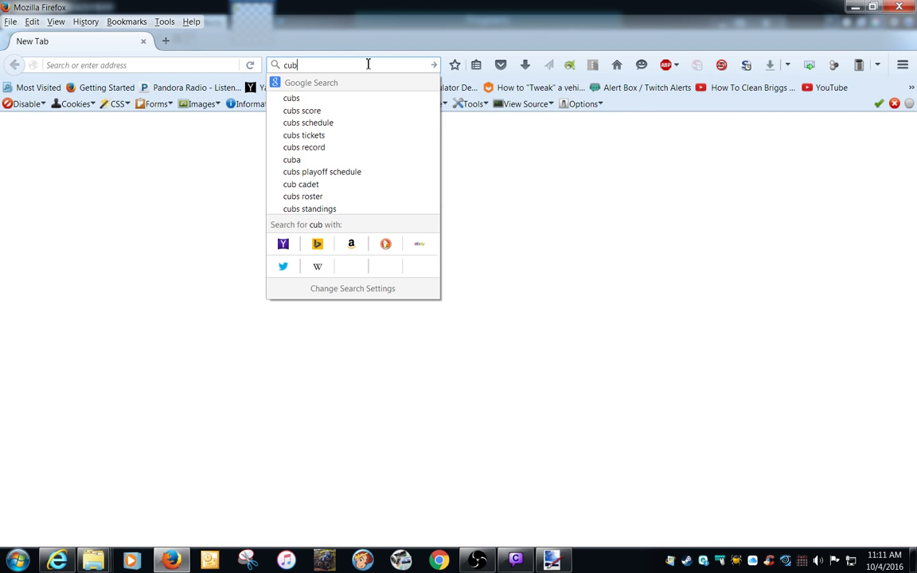
text(s logo)
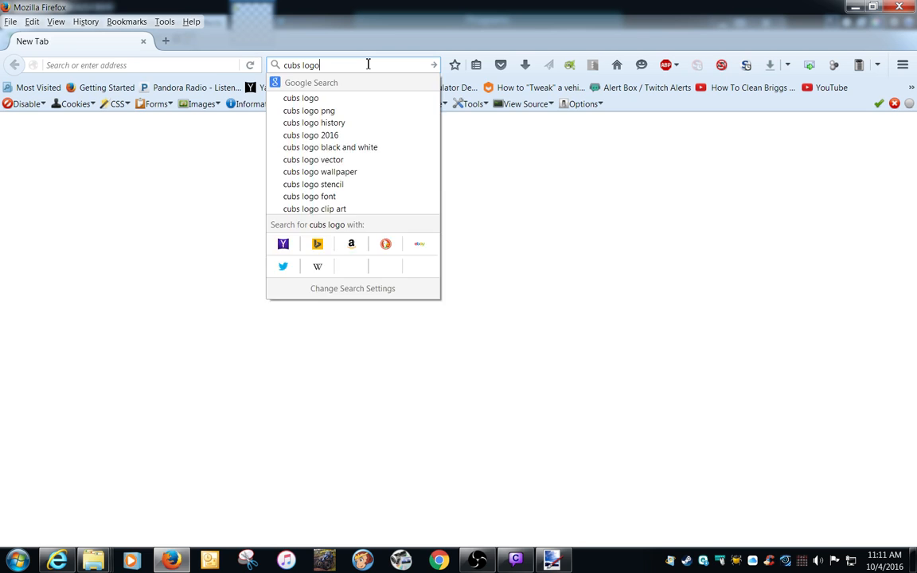
key(Return)
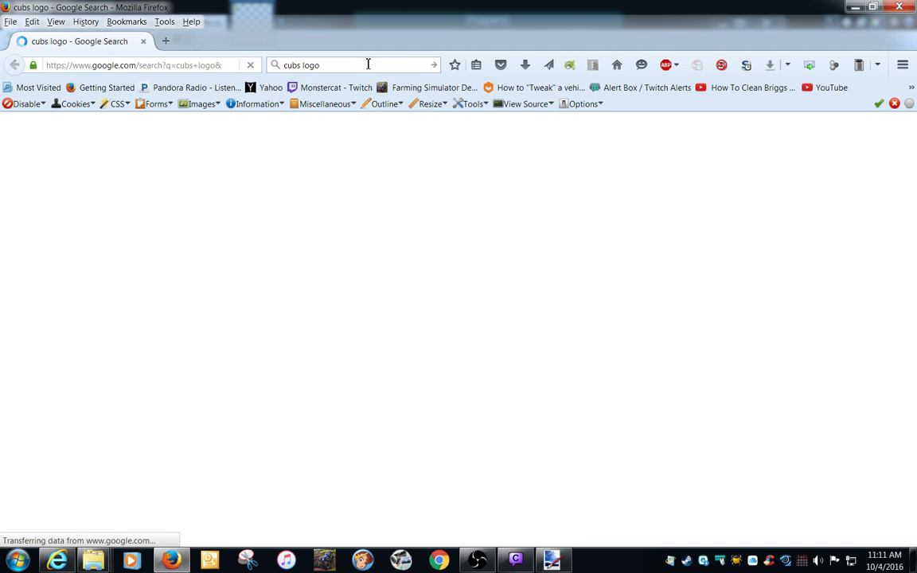
click(139, 172)
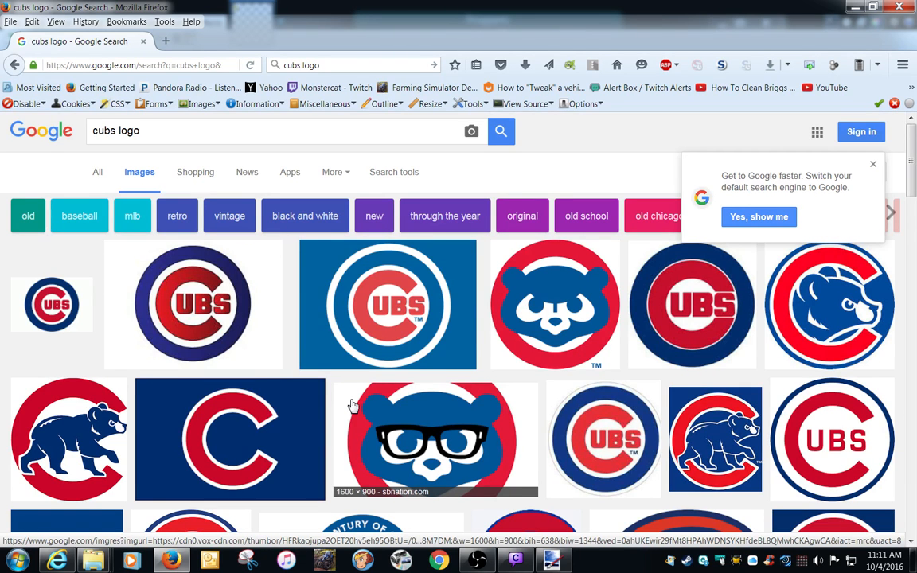
Copy the round Cubs logo image from wikihow.com and paste it into a new image in paint.net.
click(227, 315)
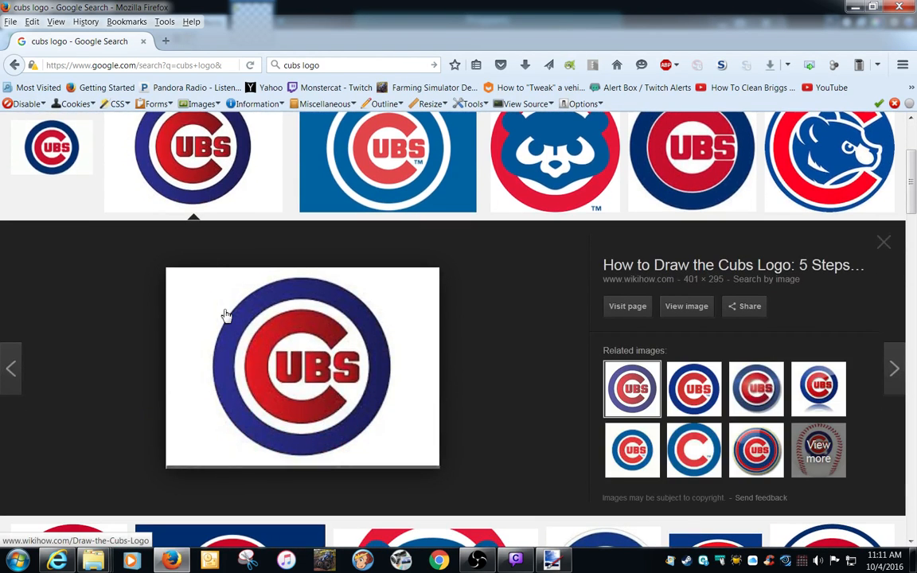
right_click(308, 369)
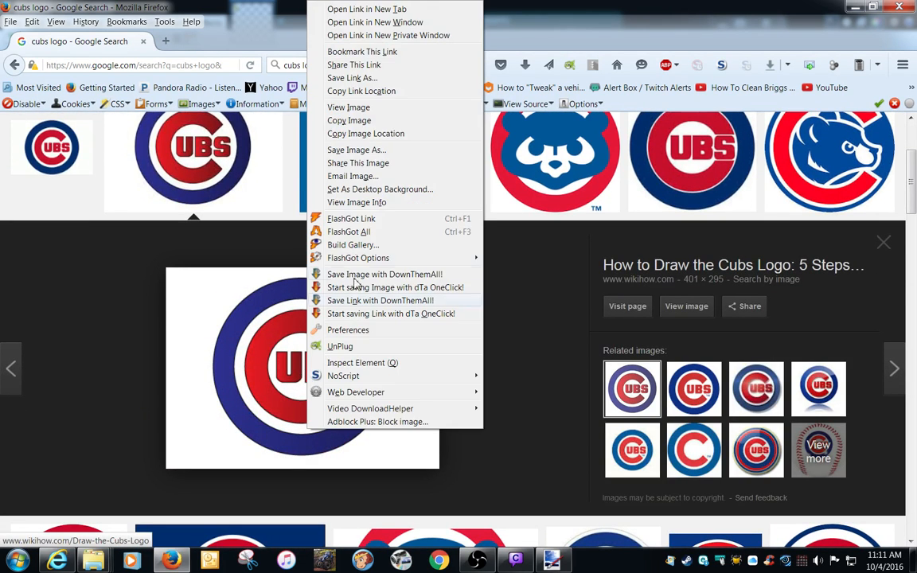
click(345, 121)
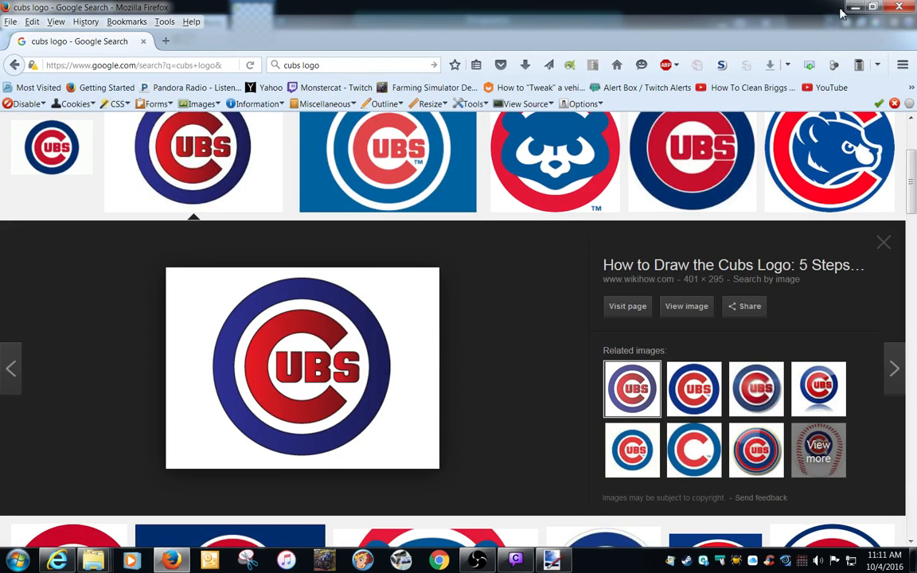
key(alt+Tab)
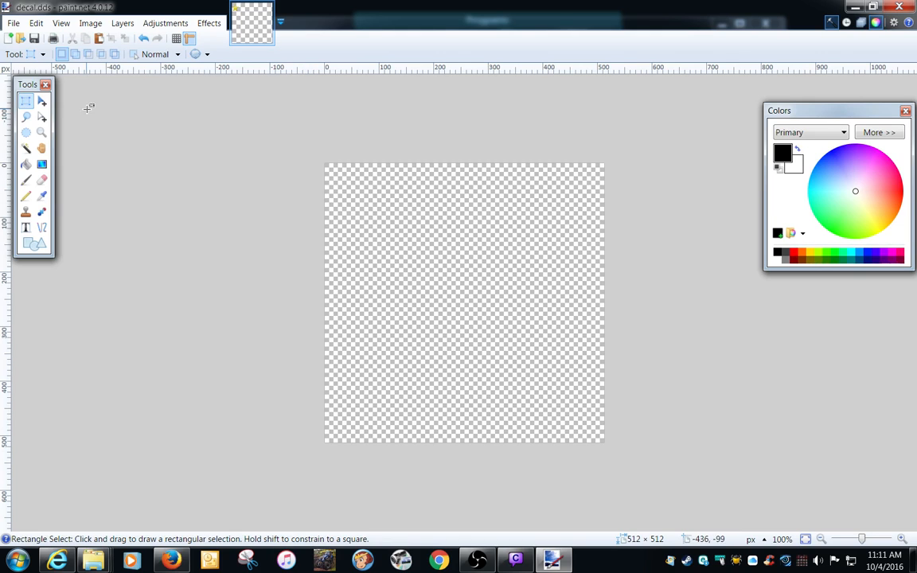
click(37, 24)
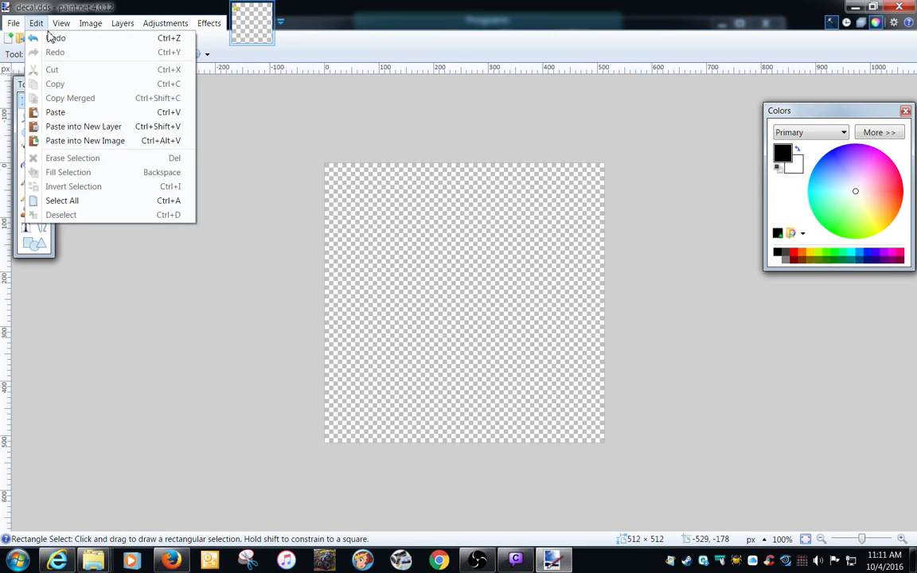
click(74, 140)
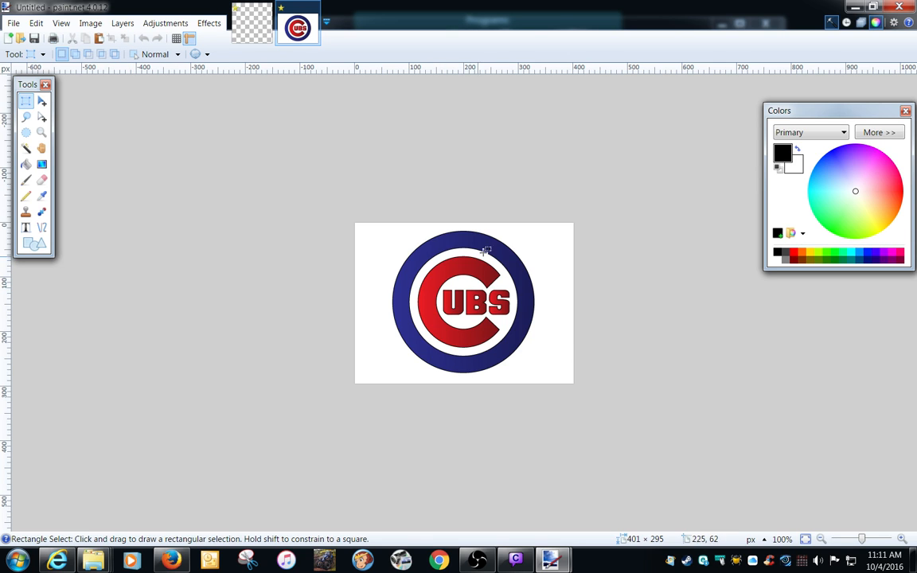
Erase the white background outside the logo's blue ring using the Magic Wand at 50% tolerance and clear the selection.
click(25, 151)
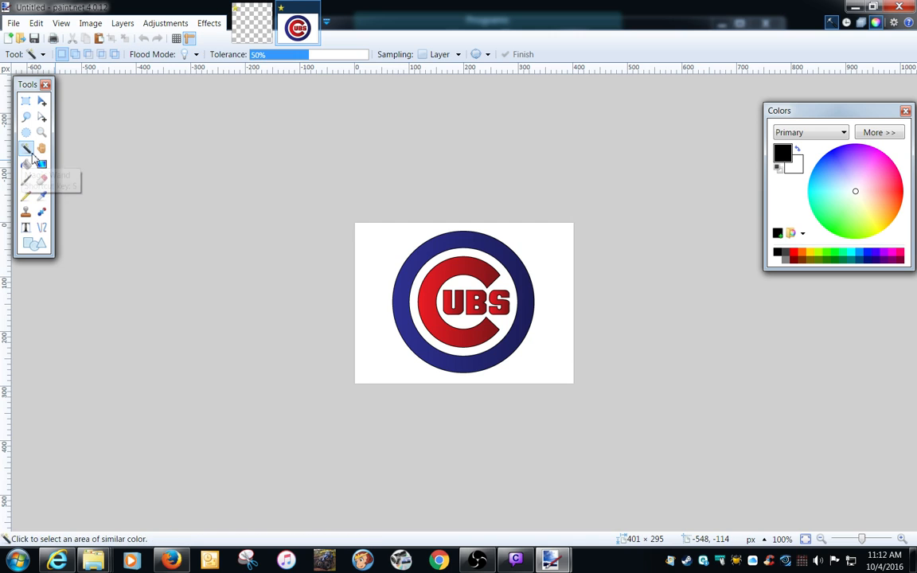
click(359, 242)
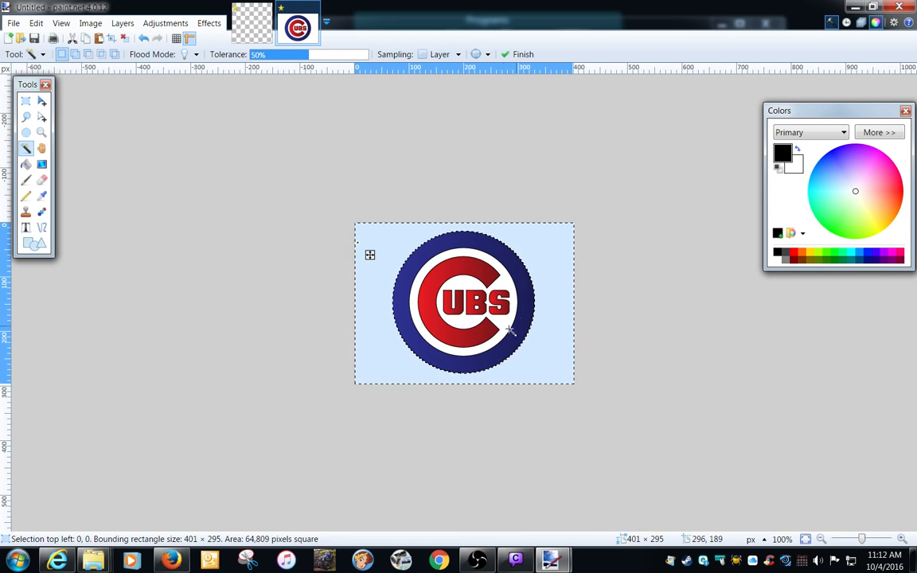
key(Delete)
key(ctrl+d)
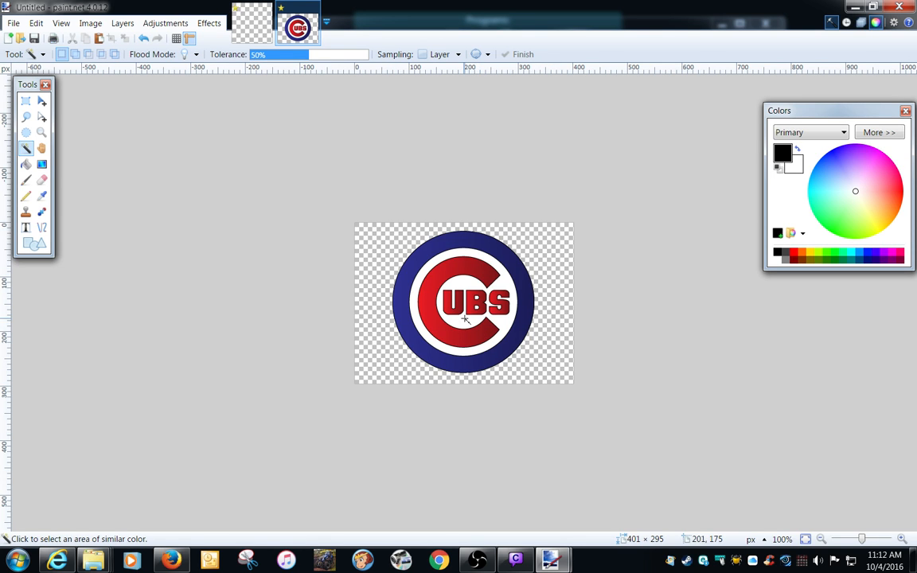
click(413, 300)
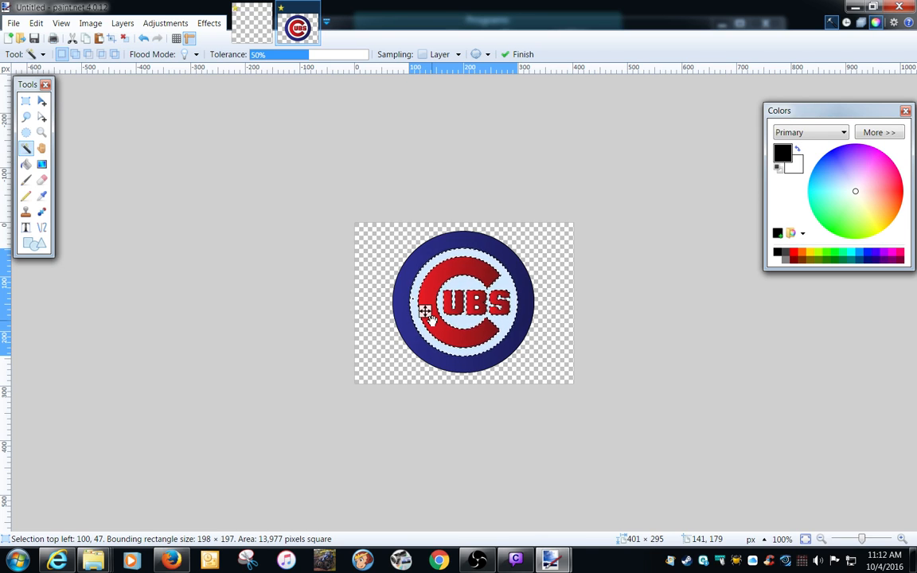
click(322, 294)
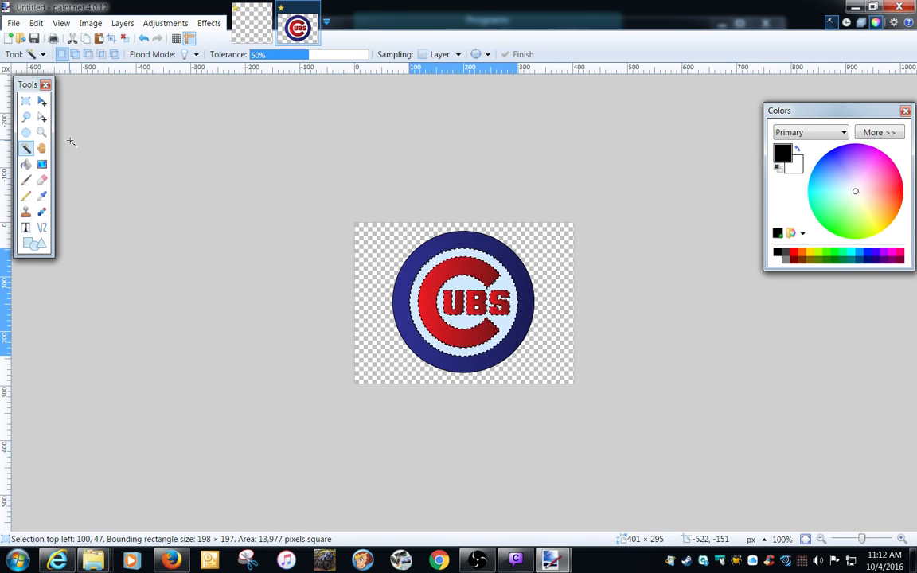
click(26, 100)
click(236, 161)
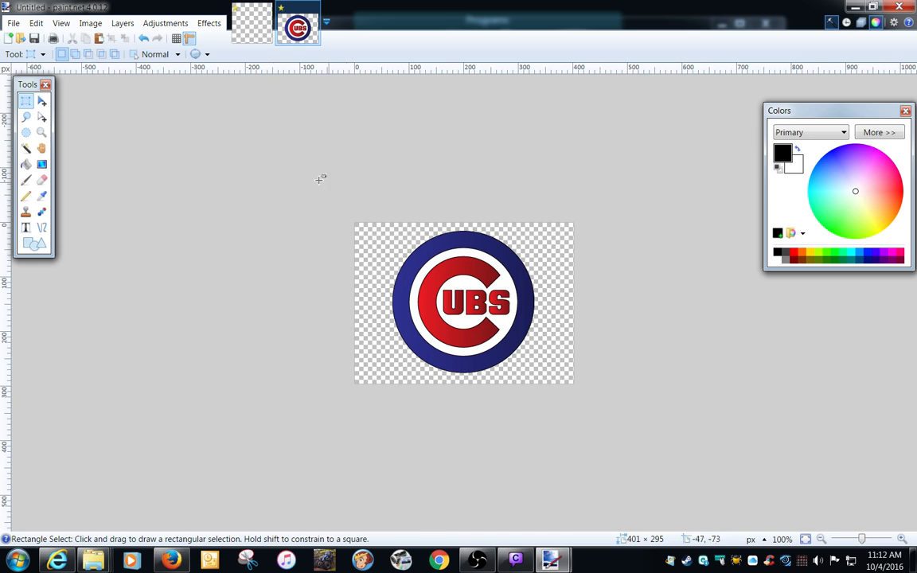
click(88, 23)
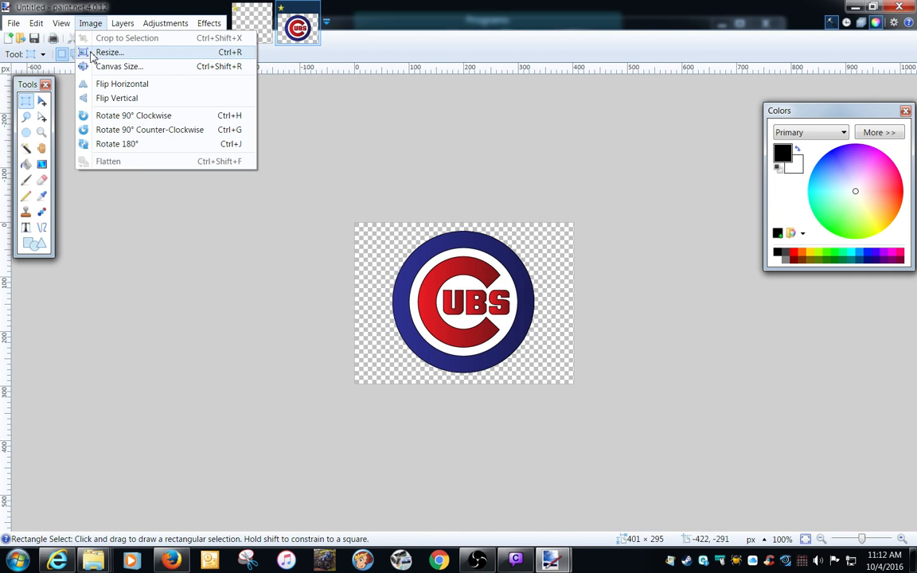
click(90, 52)
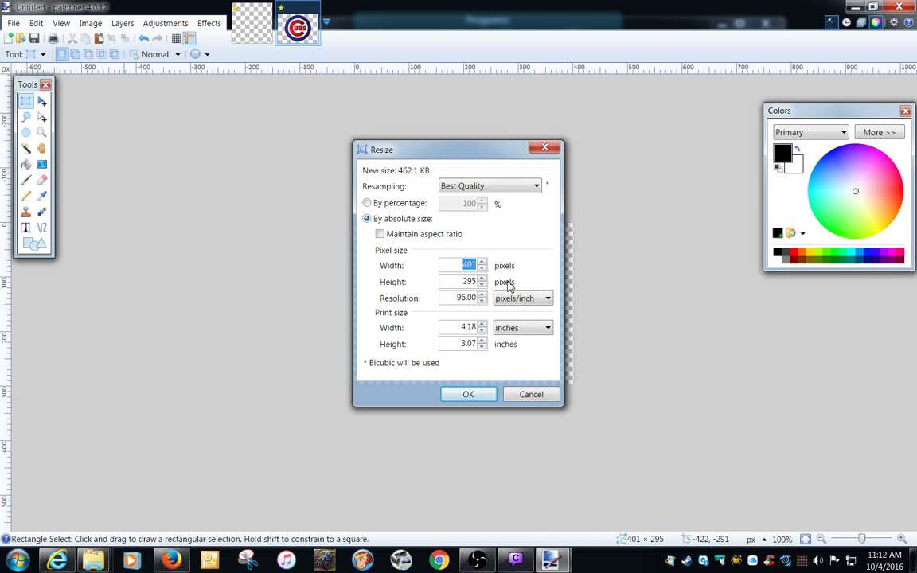
click(545, 148)
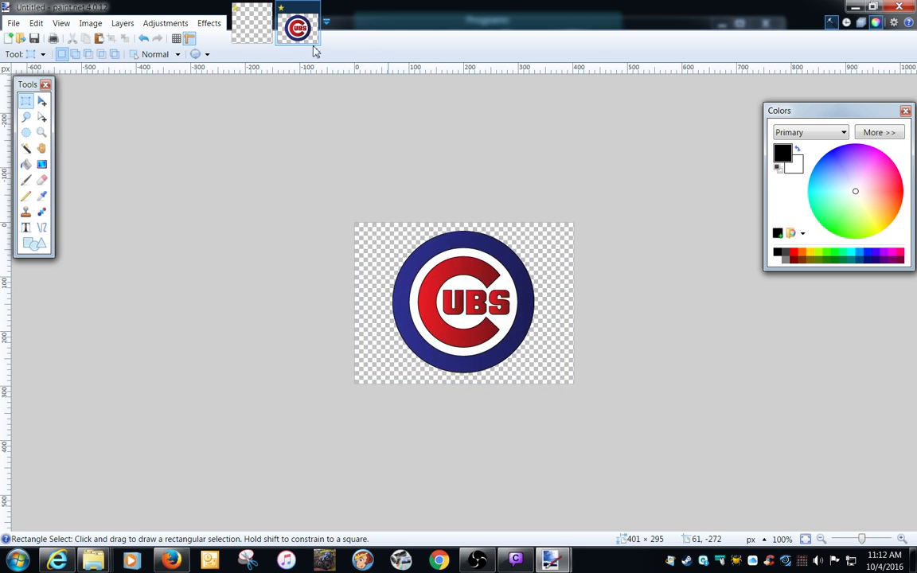
Check the pixel dimensions of the decal.dds canvas in the Resize settings without changing them.
click(251, 23)
click(89, 23)
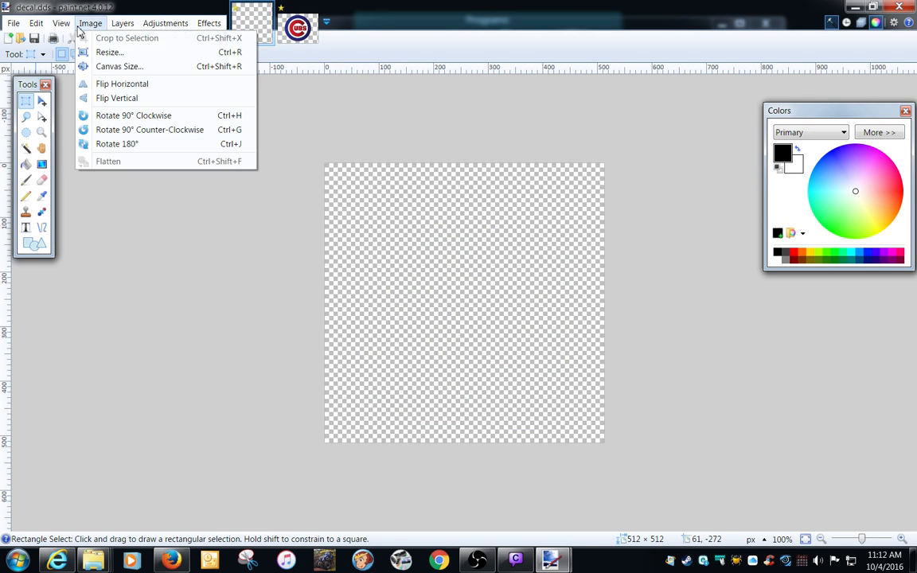
click(93, 52)
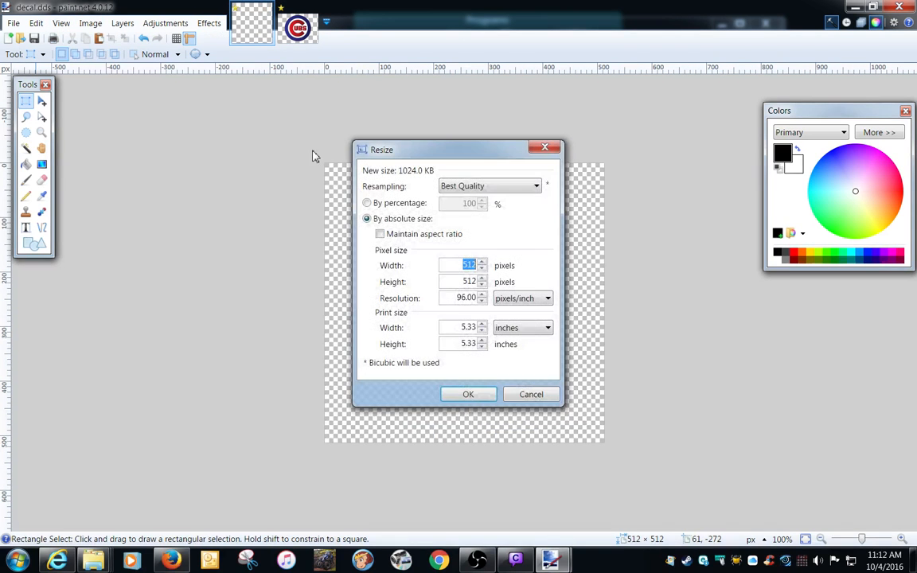
click(544, 148)
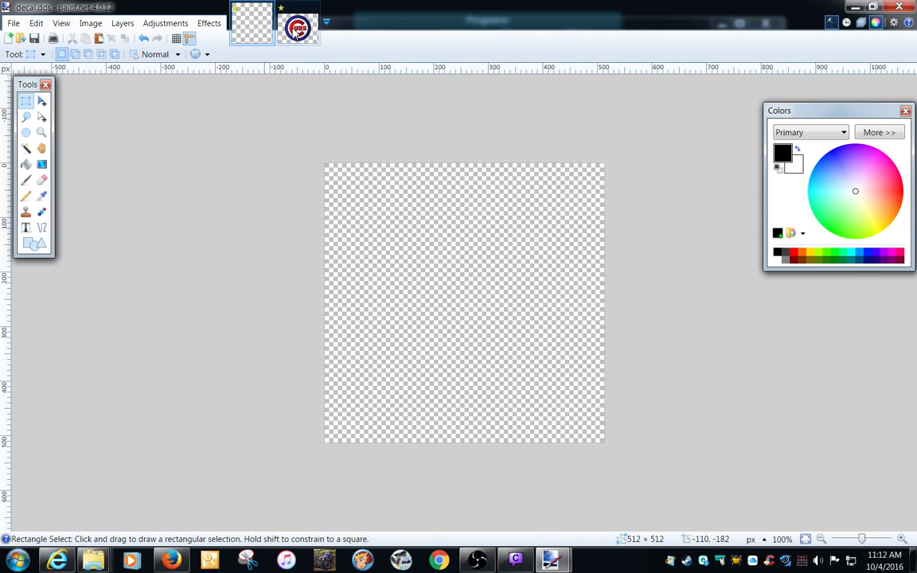
Select the entire Cubs logo image and copy it.
click(297, 30)
click(36, 23)
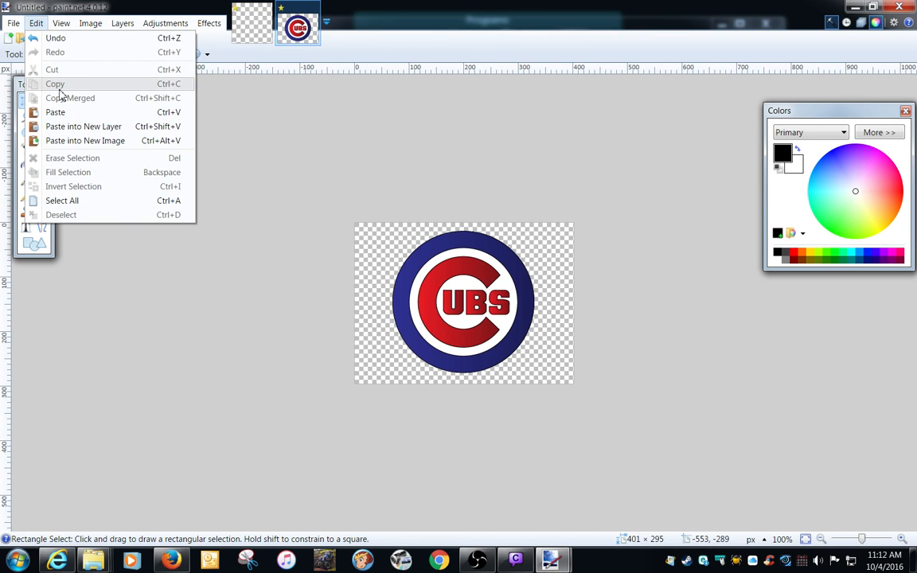
click(62, 200)
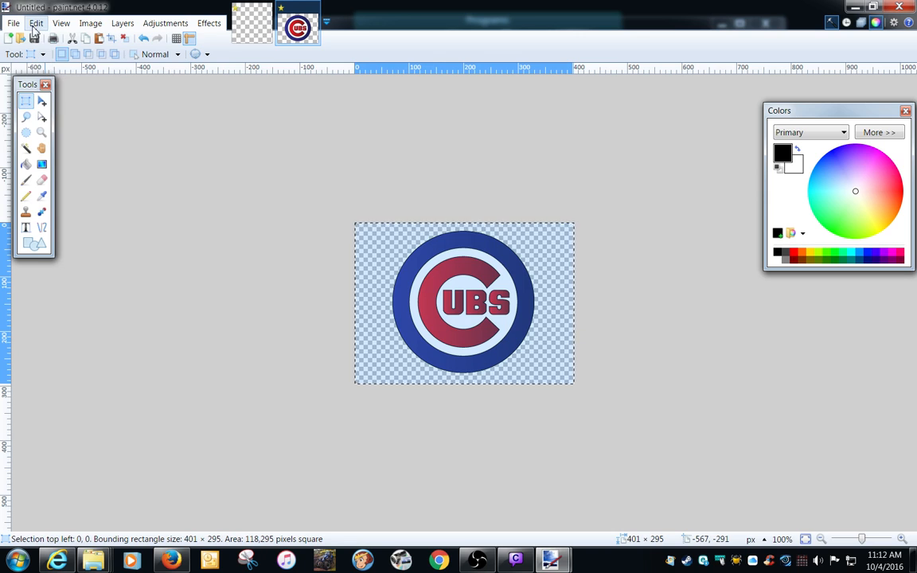
click(36, 23)
click(57, 83)
Paste the logo into decal.dds and move it near the canvas centre, with its selection's top-left corner at about 65, 101 px.
click(253, 25)
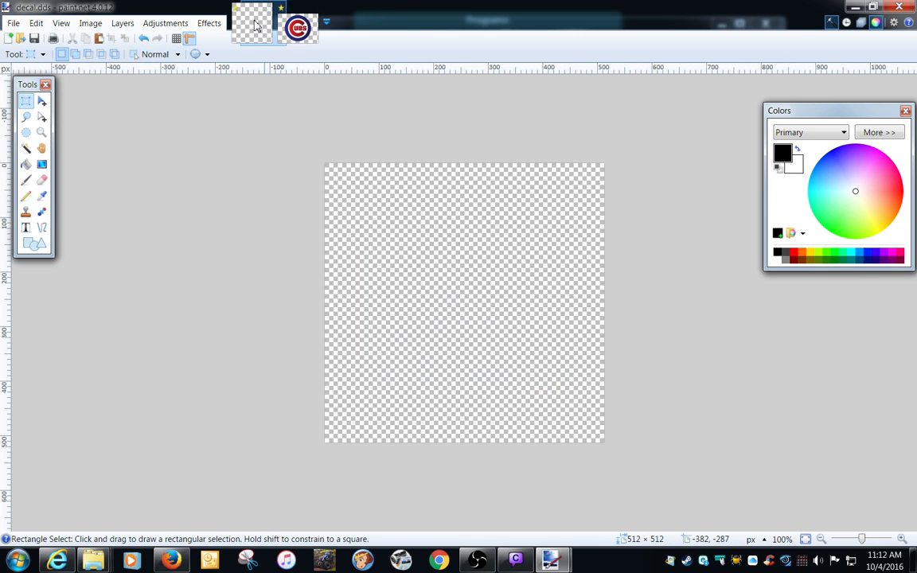
click(36, 23)
click(62, 114)
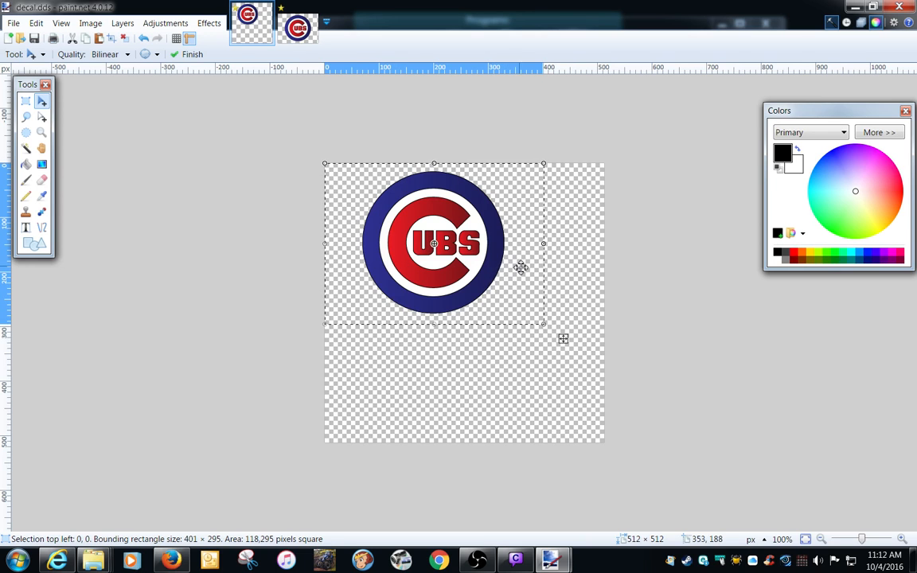
drag(521, 268, 560, 322)
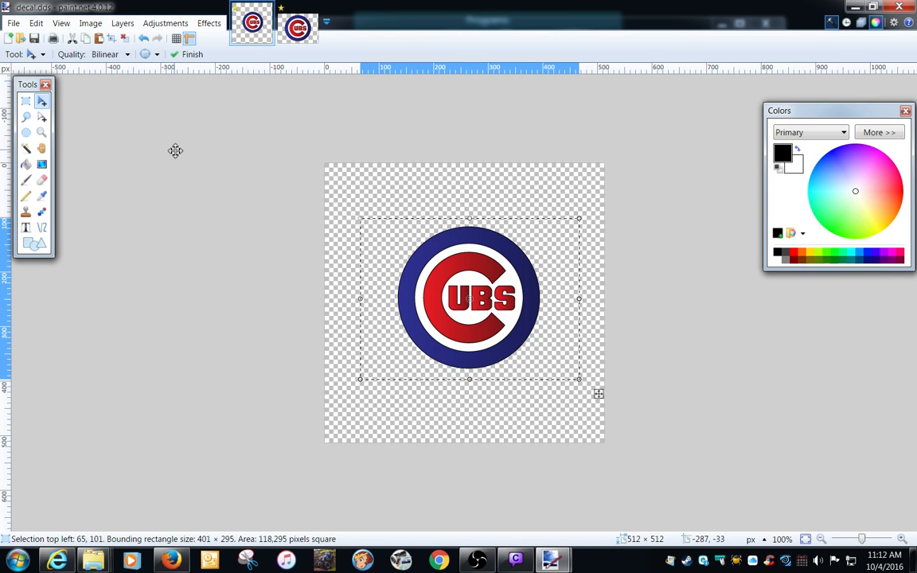
Save the artwork over decal.dds in the cubs_decal folder as DXT3 (Explicit Alpha) with mip maps generated.
click(13, 24)
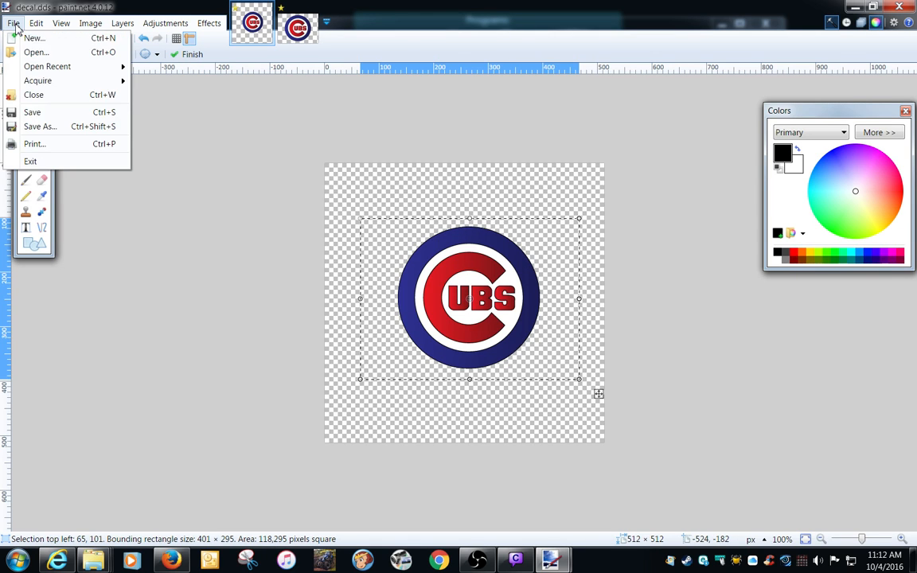
click(33, 126)
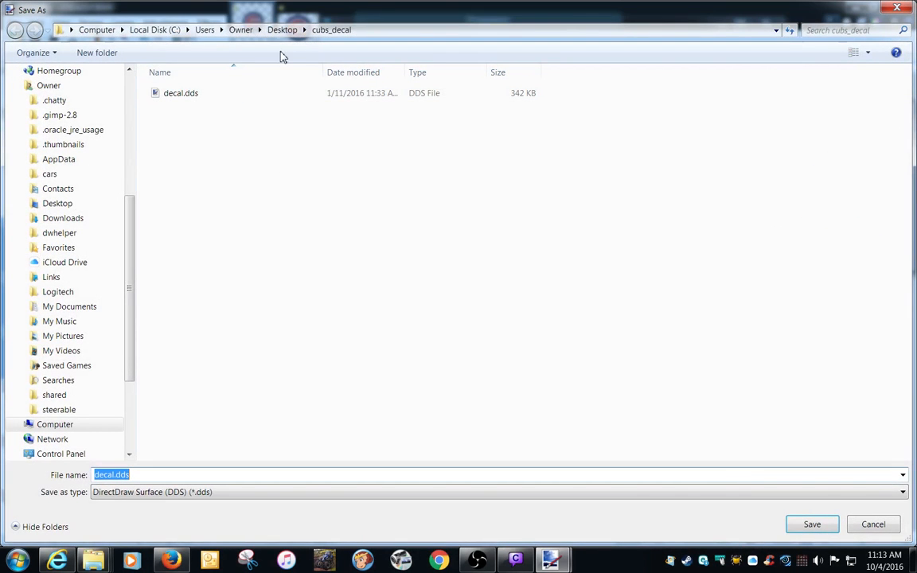
double_click(201, 97)
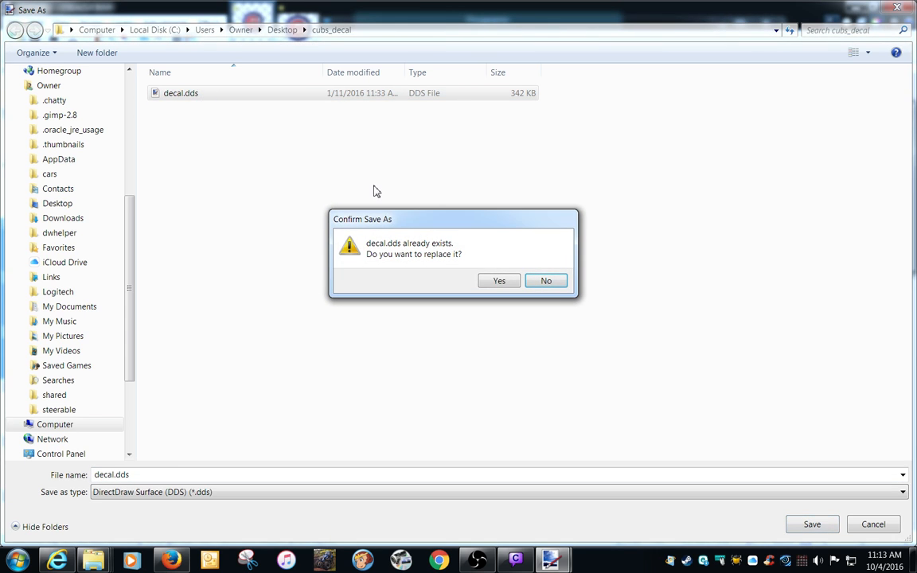
click(497, 282)
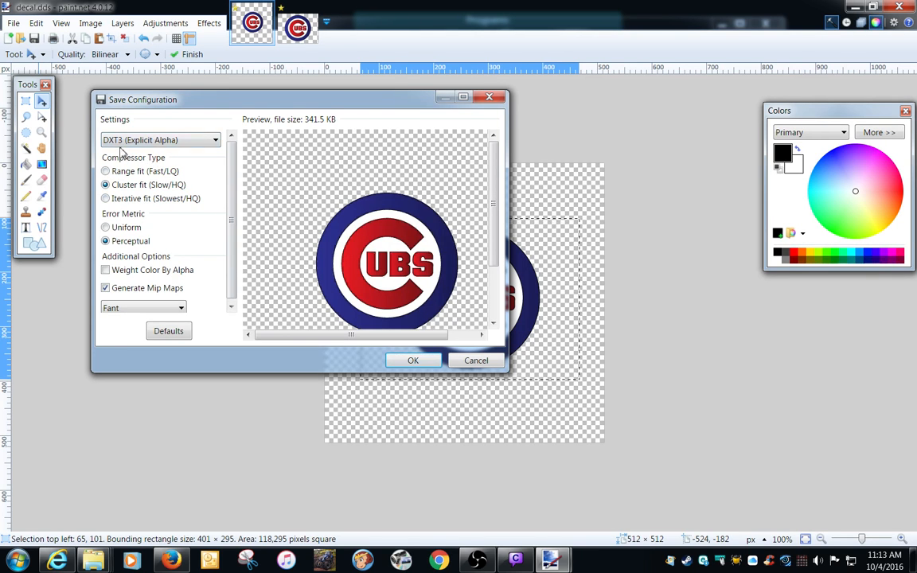
click(219, 148)
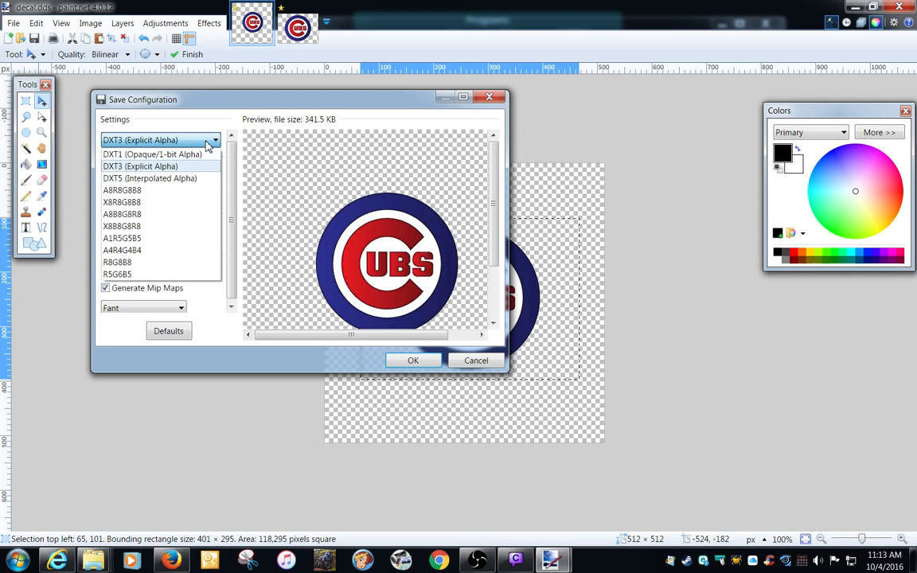
click(137, 163)
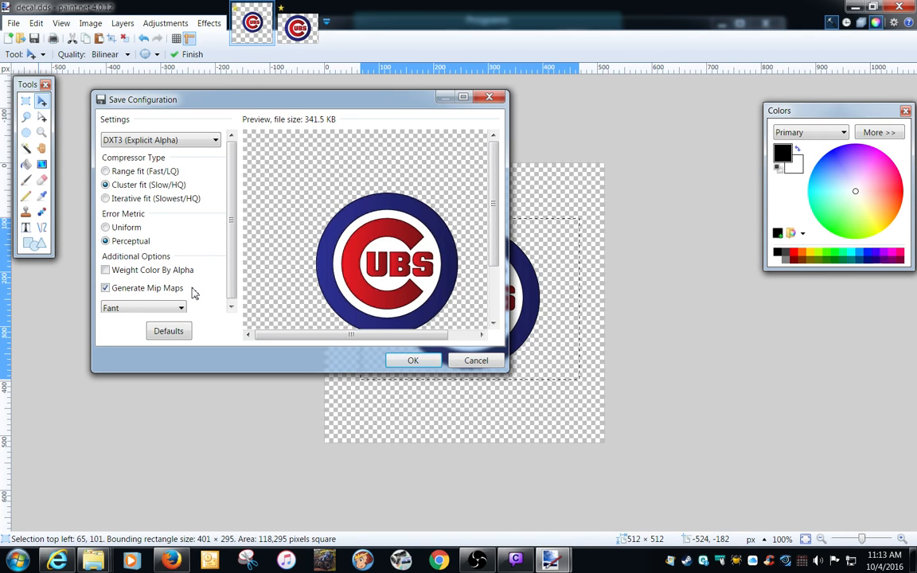
scroll(238, 270, down, 1)
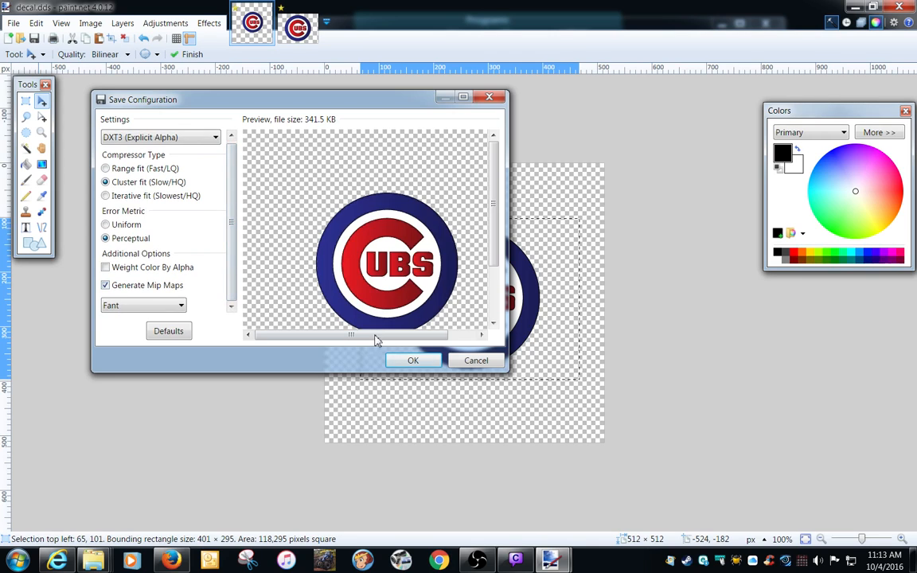
click(402, 364)
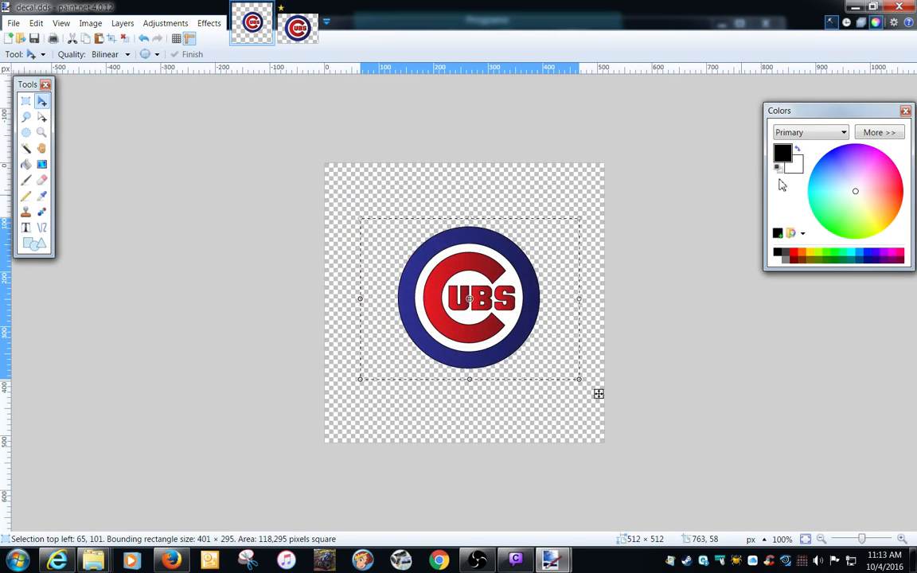
Minimize paint.net and open cubs_decal.i3d from the cubs_decal folder in GIANTS Editor version 6.0.5 x64.
click(854, 7)
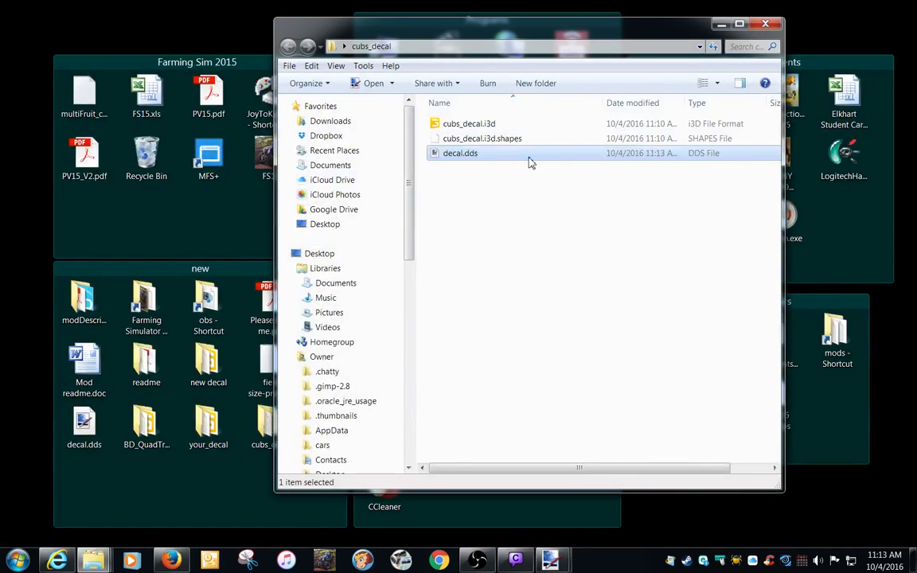
double_click(452, 123)
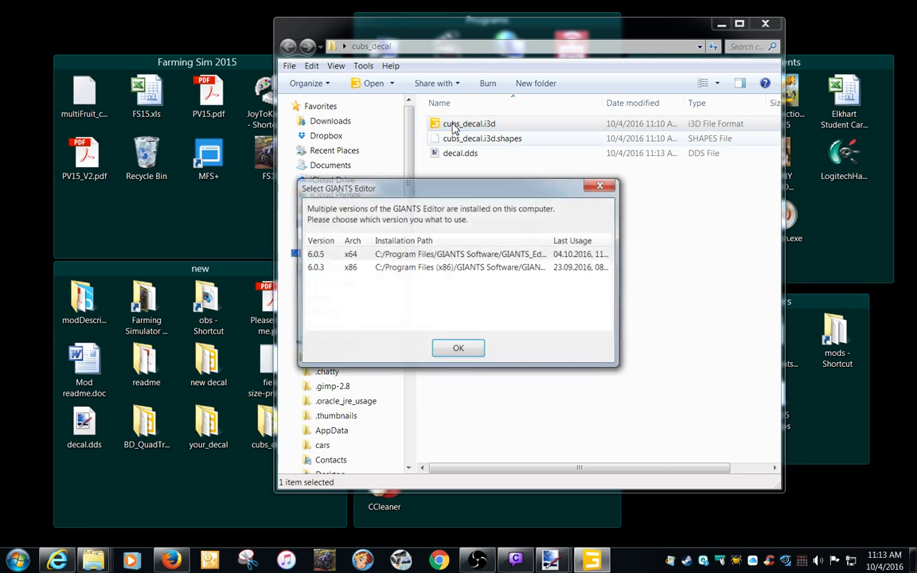
double_click(409, 254)
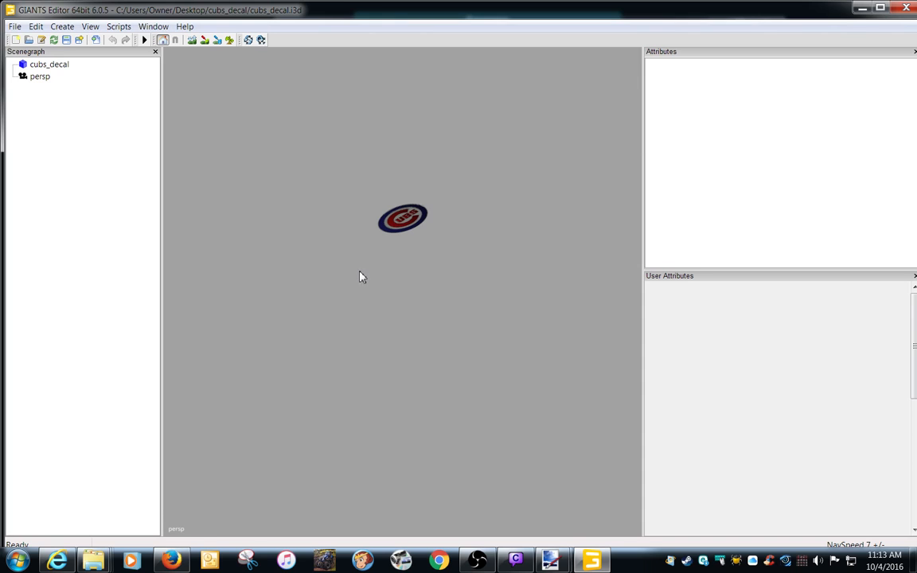
Examine the Cubs logo on the decal in the 3D view from different angles and distances.
alt+right_drag(360, 272, 460, 219)
alt+middle_drag(461, 219, 419, 322)
alt+right_drag(419, 321, 498, 301)
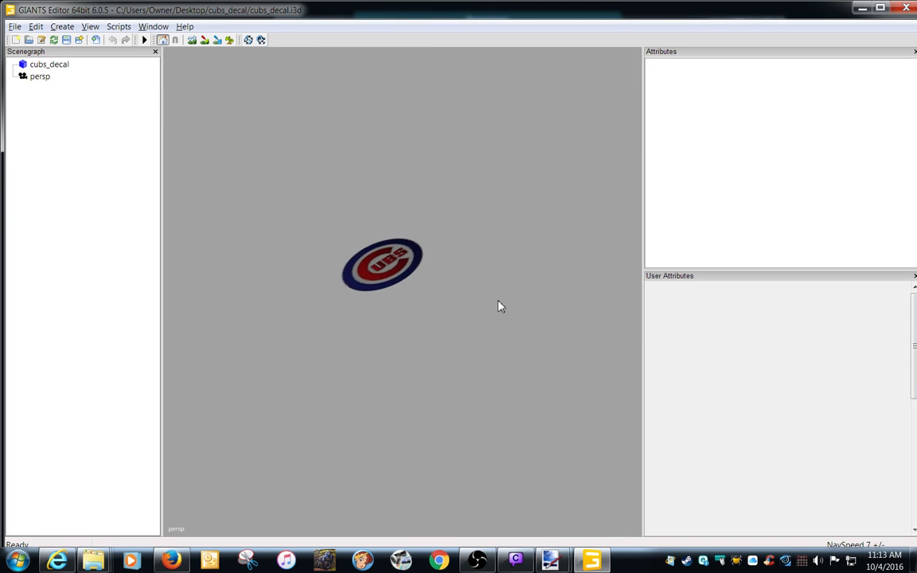
alt+right_drag(436, 296, 494, 267)
alt+right_drag(405, 280, 444, 262)
alt+drag(445, 262, 432, 290)
alt+right_drag(432, 289, 271, 324)
alt+drag(308, 308, 335, 286)
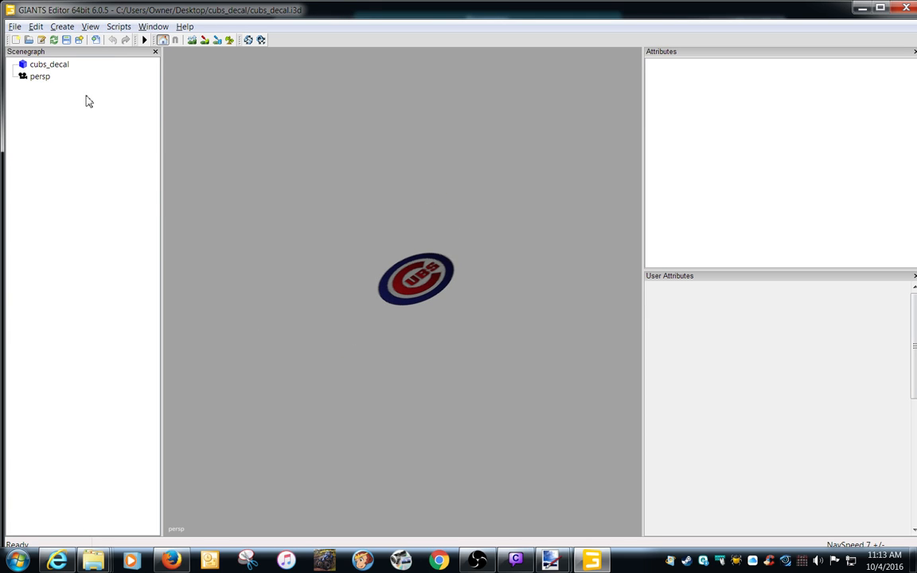
Try setting the cubs_decal object's Rotate X to 0 and undo the change.
click(56, 66)
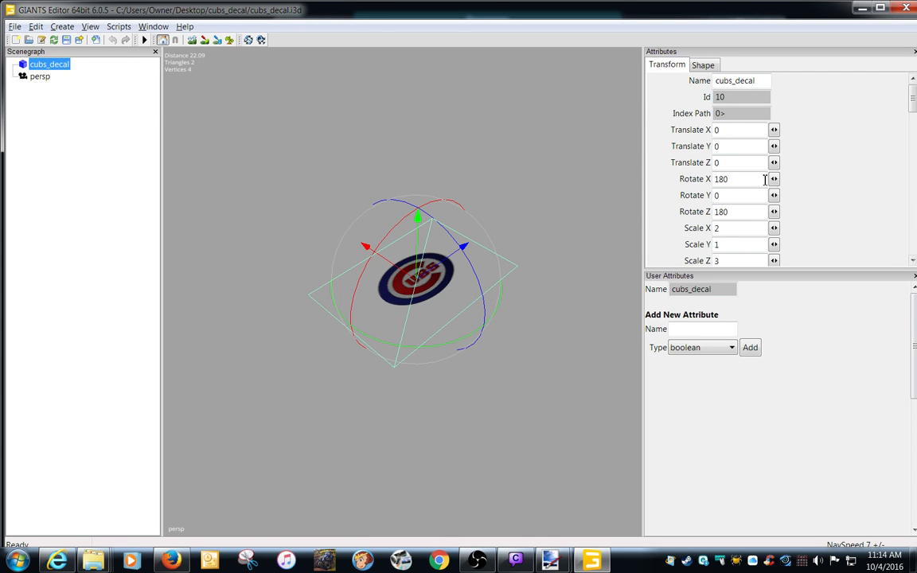
drag(764, 179, 676, 183)
text(0)
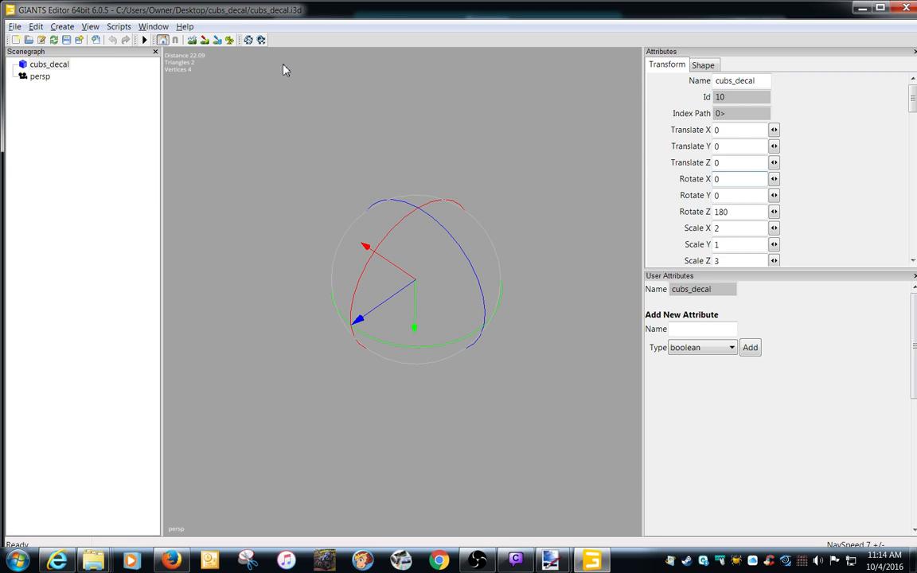
click(36, 27)
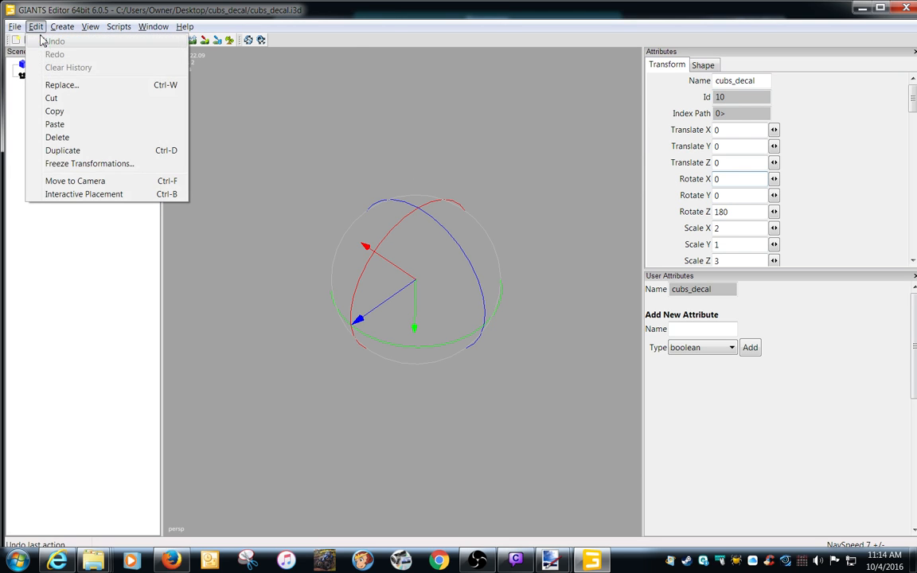
click(727, 178)
click(38, 27)
click(44, 40)
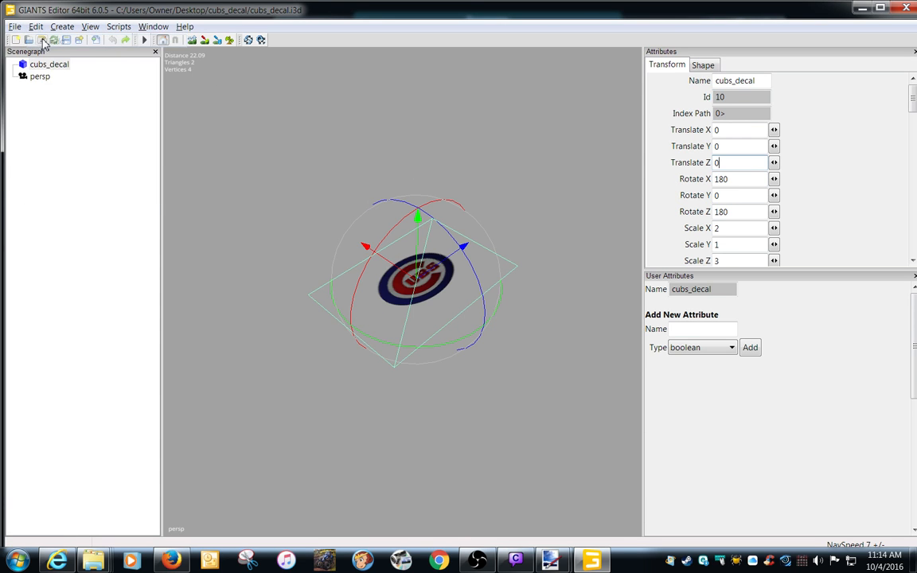
Try setting the cubs_decal object's Rotate Z to 0 and undo the change.
drag(741, 214, 682, 216)
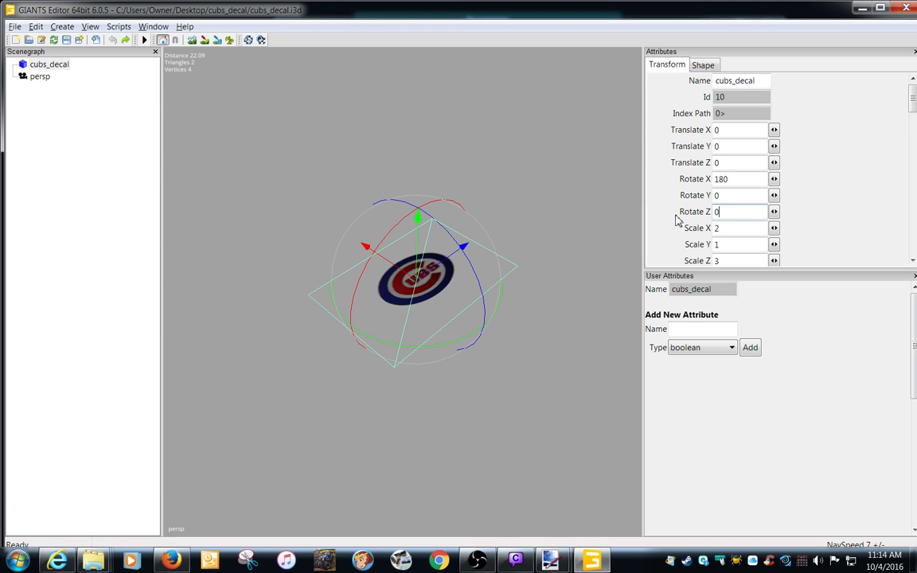
key(Return)
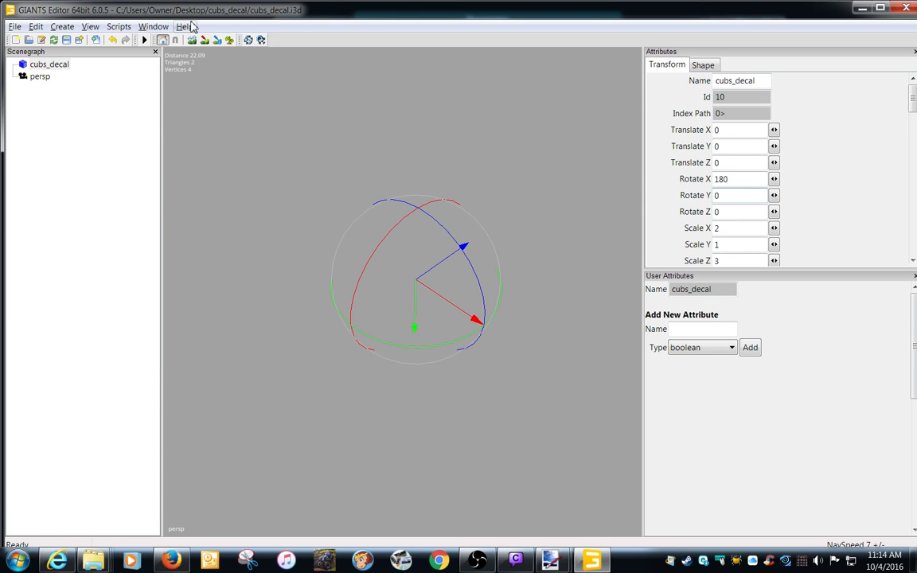
click(36, 26)
click(49, 41)
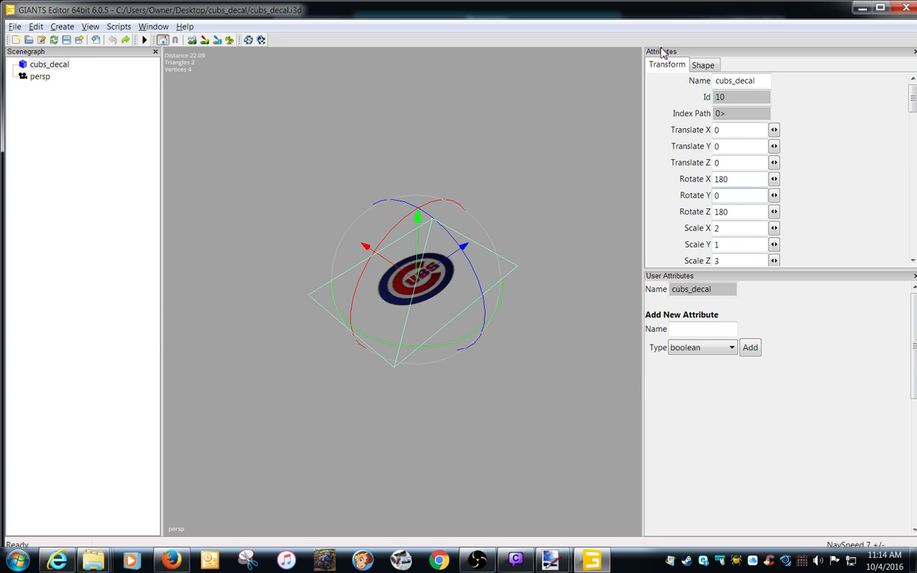
Close GIANTS Editor without saving changes to cubs_decal.i3d and dismiss the cubs_decal folder window.
click(907, 9)
click(515, 283)
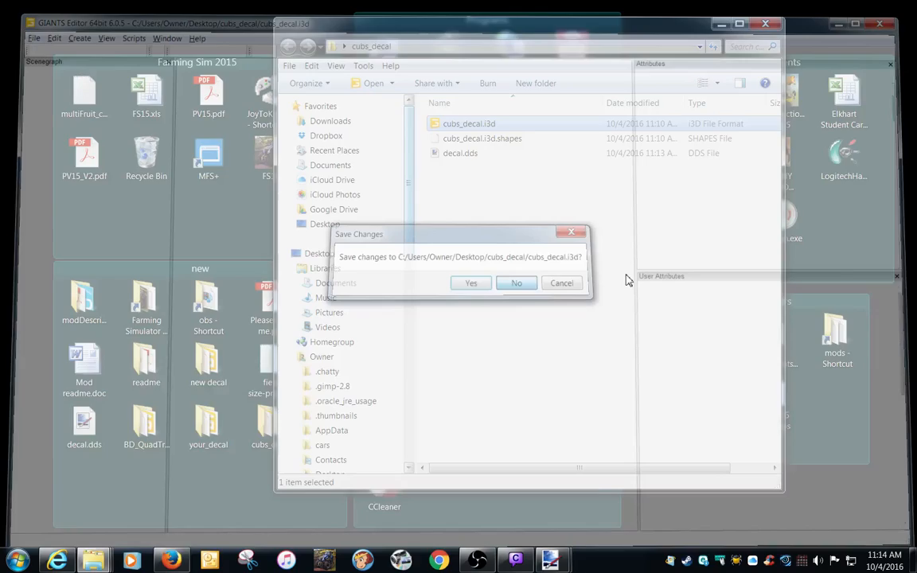
click(690, 24)
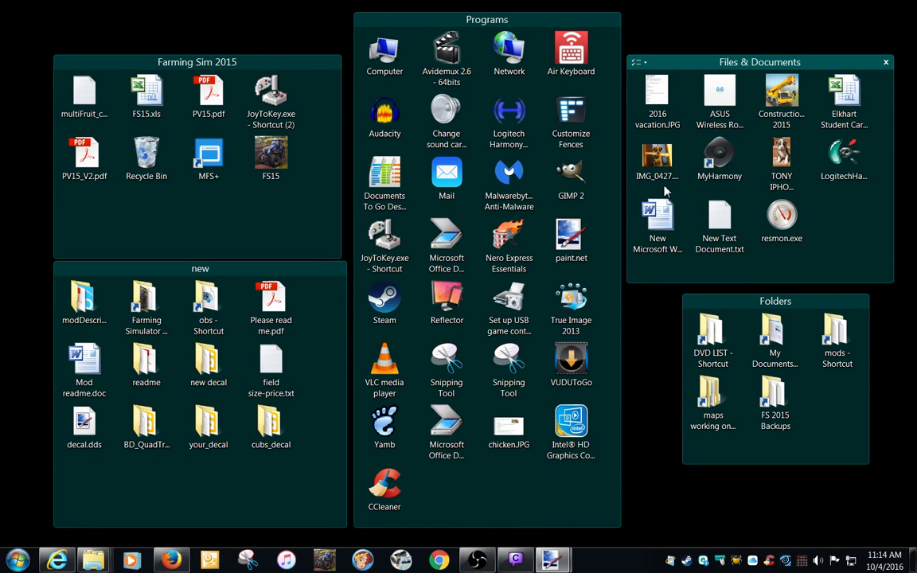
Open the arches folder in the FS 2015 Backups and select VD_Truck_Kenworth_AR_Dyeable.zip.
double_click(775, 394)
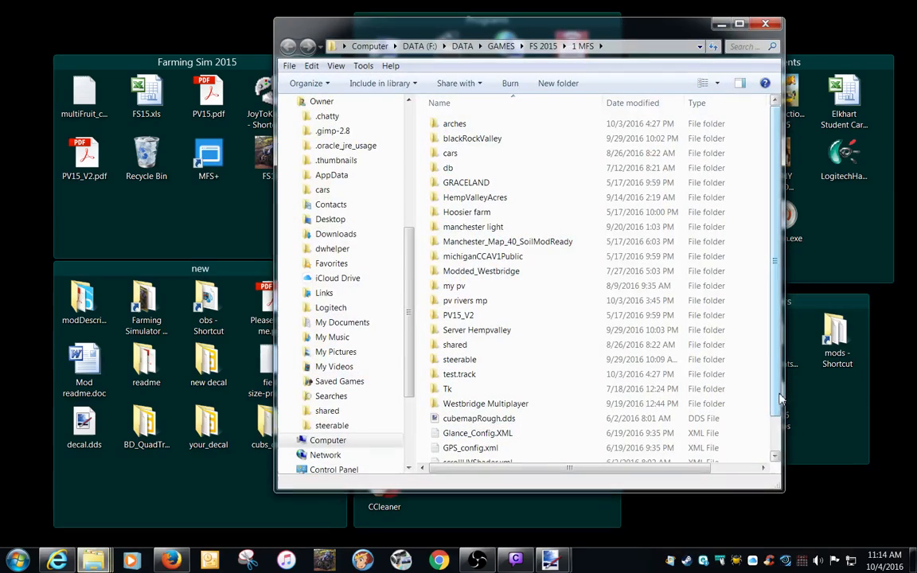
double_click(445, 123)
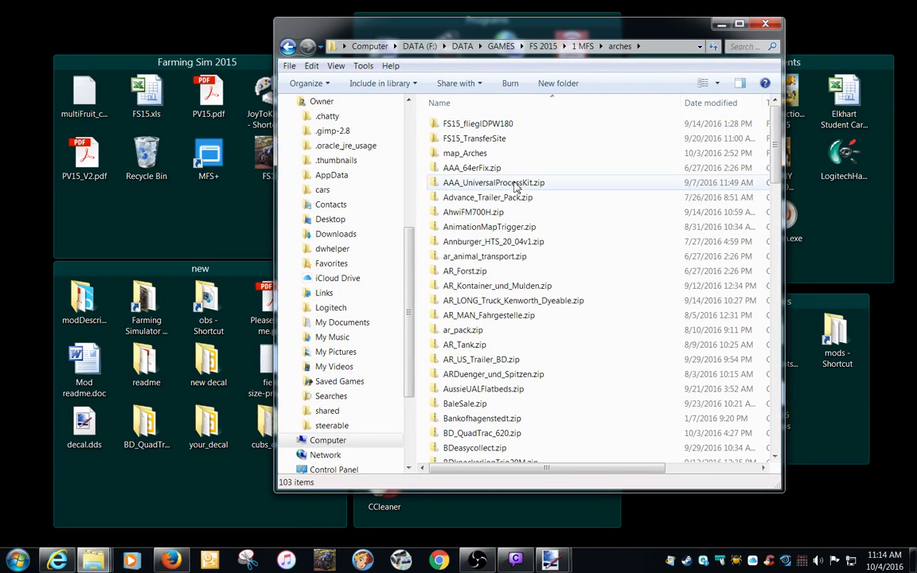
scroll(529, 315, down, 2)
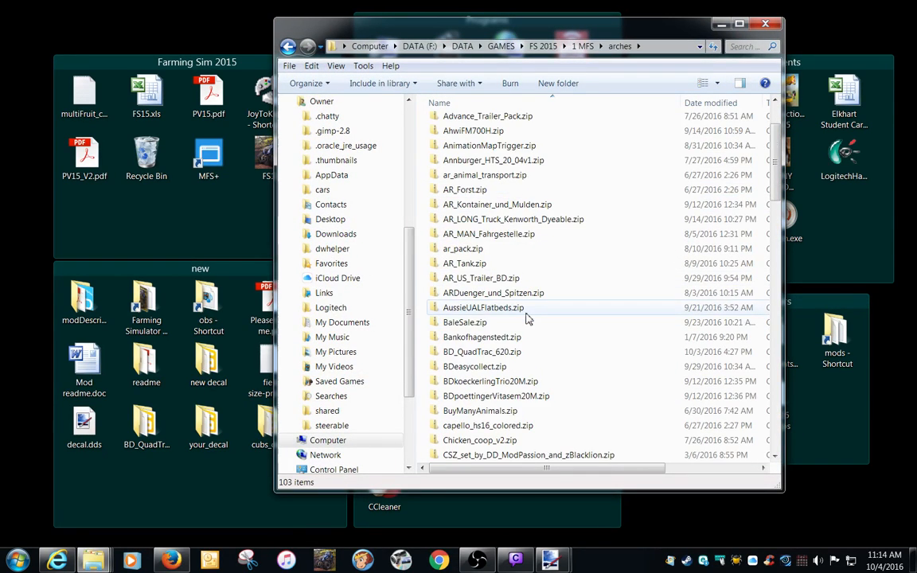
scroll(525, 319, down, 10)
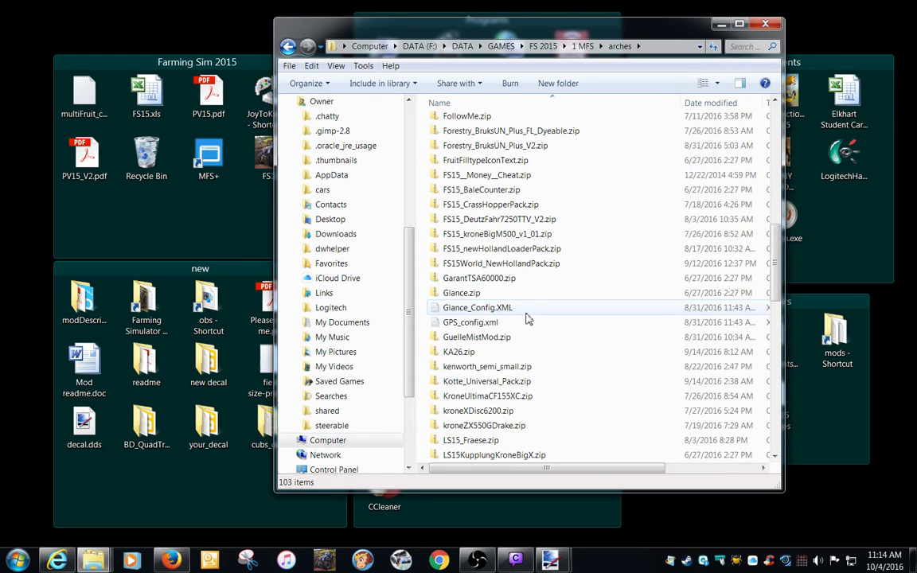
scroll(525, 319, down, 11)
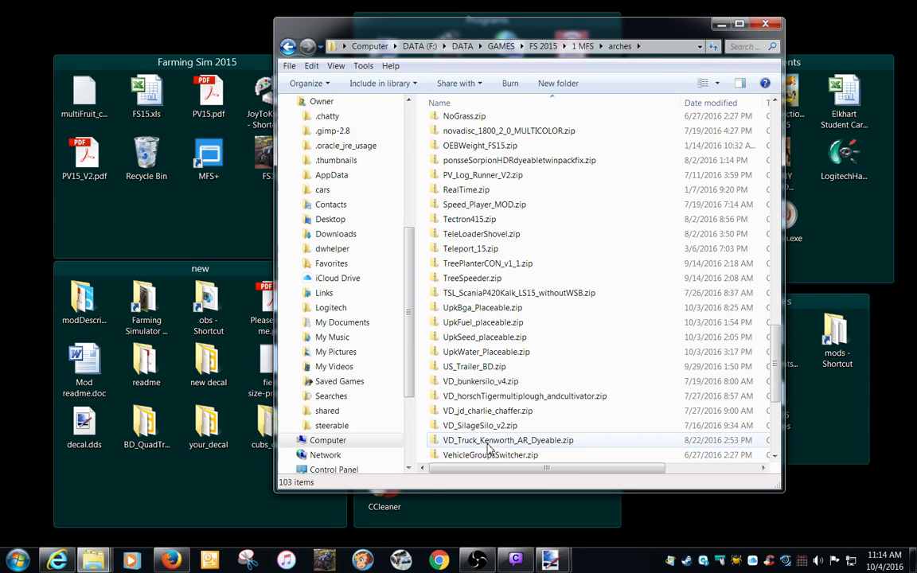
click(522, 441)
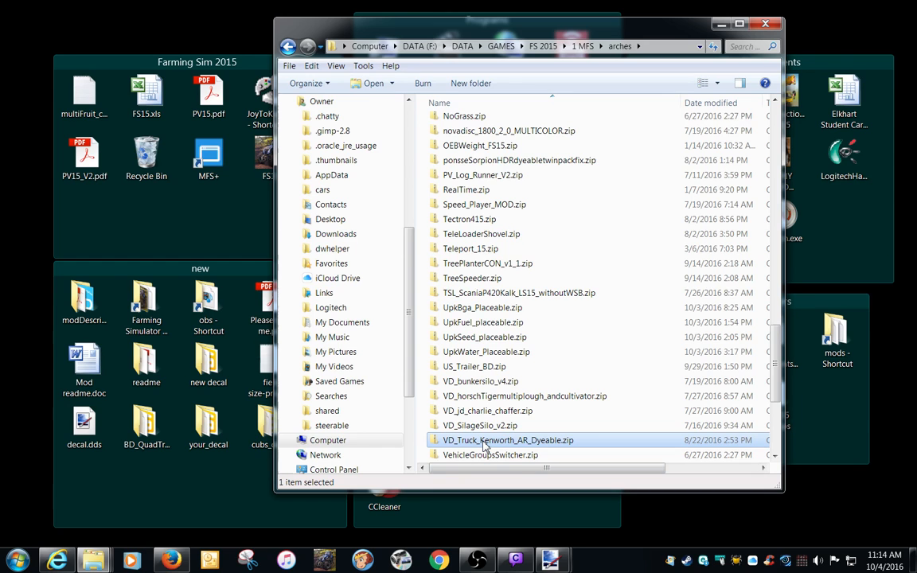
Extract VD_Truck_Kenworth_AR_Dyeable.zip to its own folder on the desktop and close the arches folder window.
right_click(485, 446)
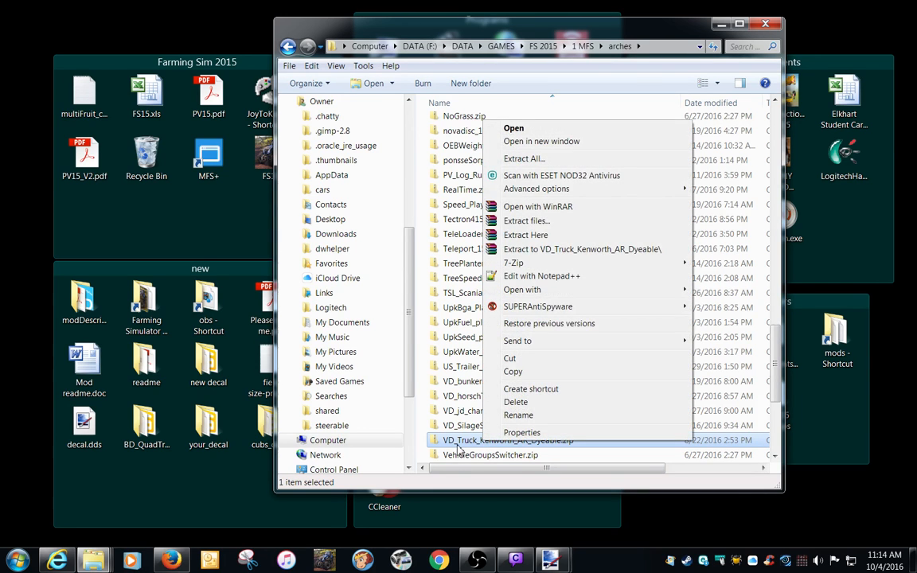
click(488, 393)
key(Return)
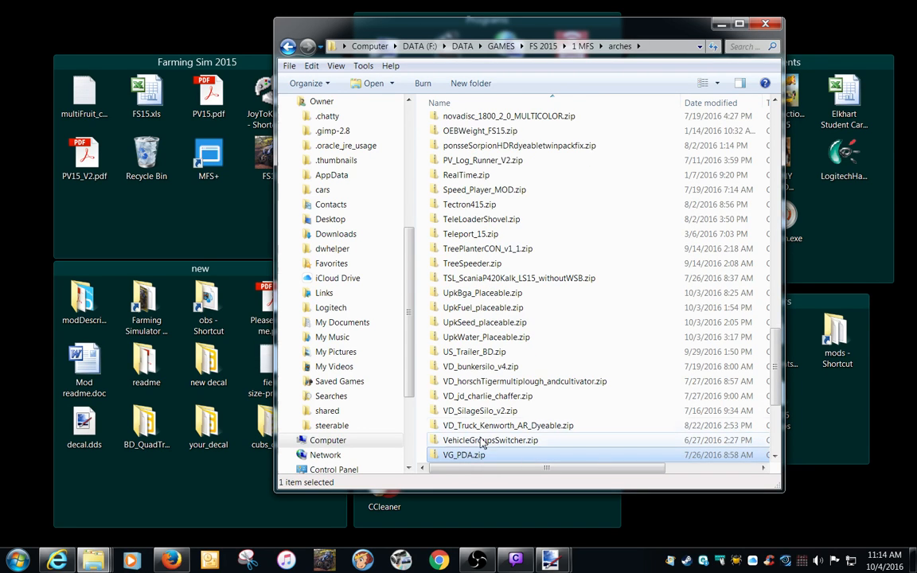
drag(472, 425, 370, 454)
right_drag(370, 453, 103, 487)
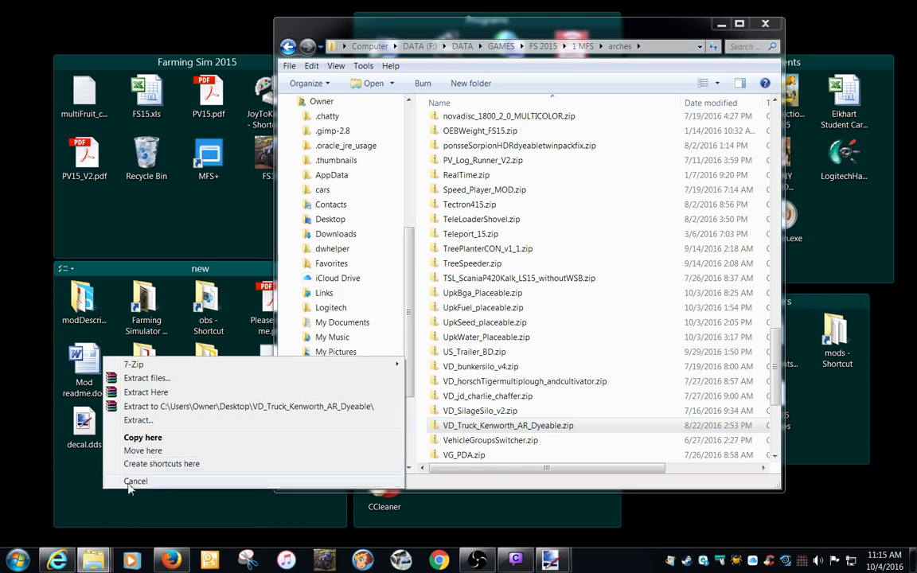
click(161, 408)
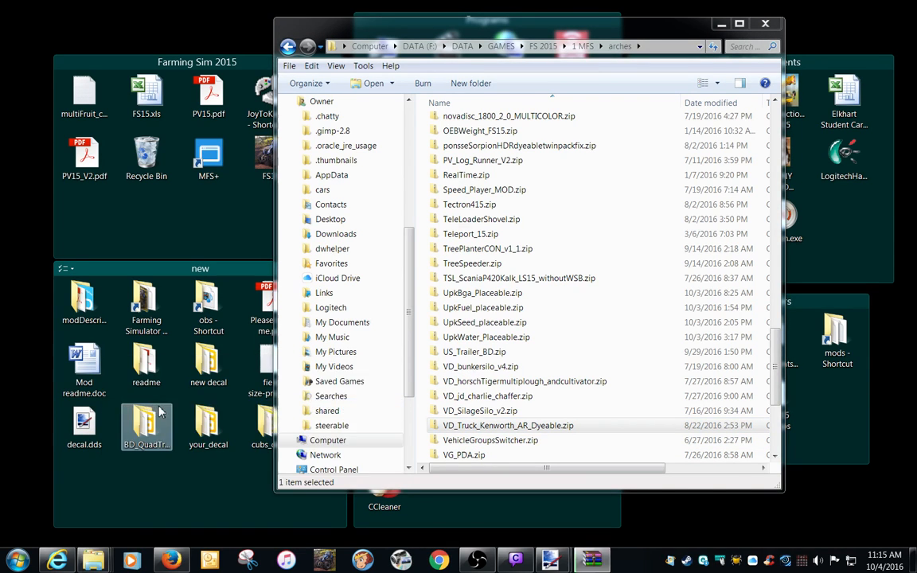
click(764, 26)
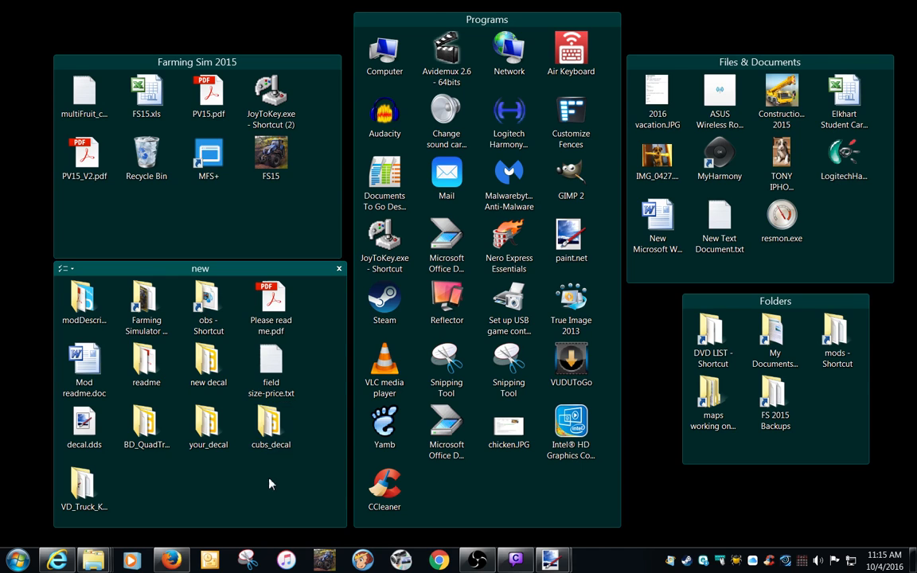
Check the contents of the cubs_decal folder and move the folder into the extracted VD_Truck_Kenworth_AR_Dyeable folder.
double_click(270, 426)
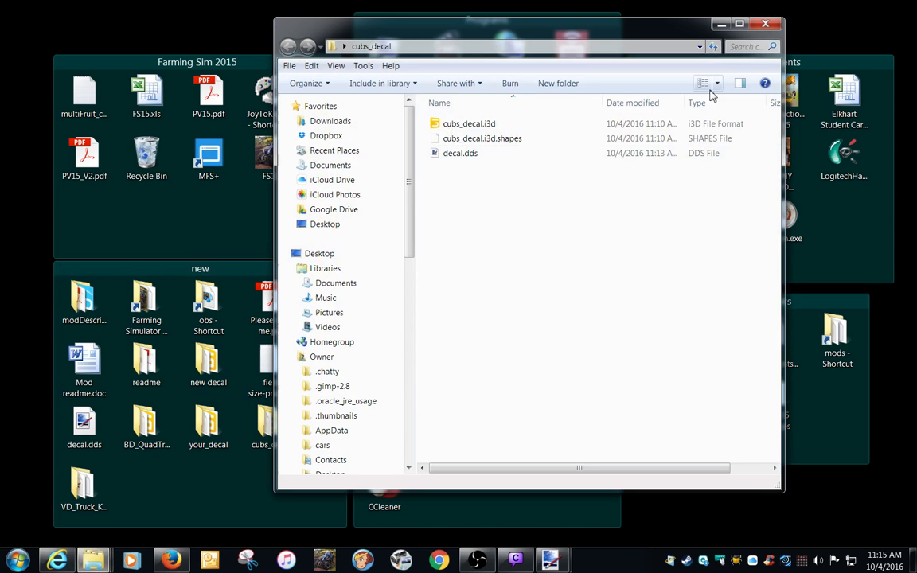
click(765, 24)
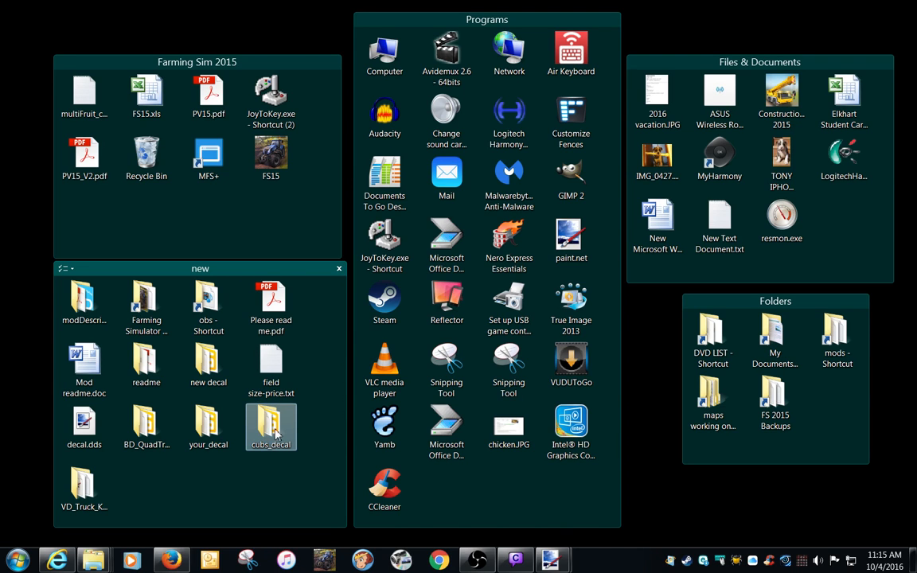
right_drag(276, 432, 100, 493)
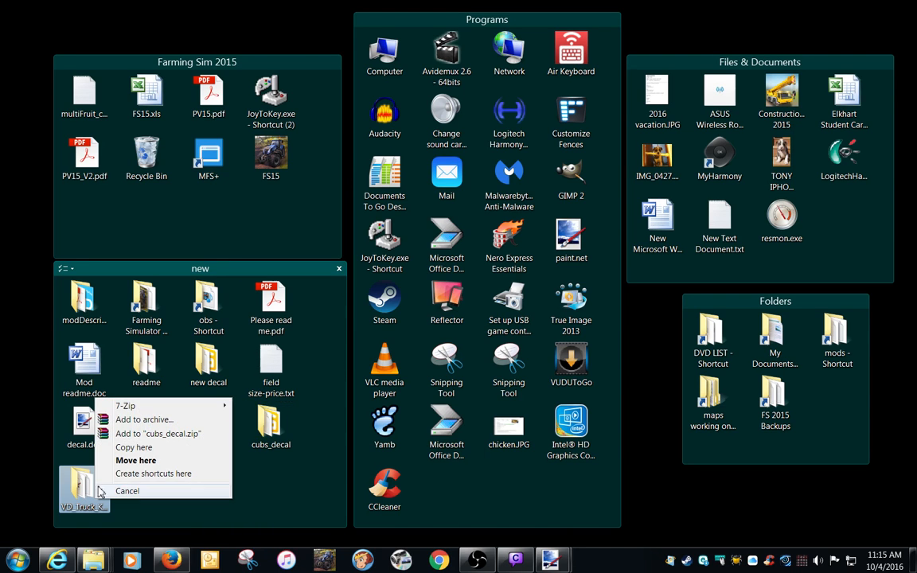
click(94, 462)
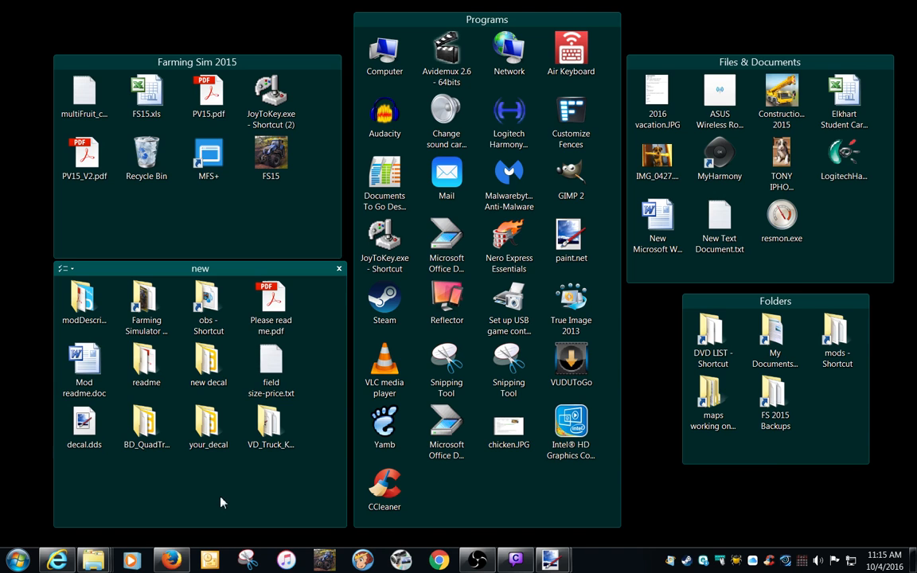
Open Kenworth.i3d from the VD_Truck_Kenworth_AR_Dyeable folder in GIANTS Editor.
double_click(272, 423)
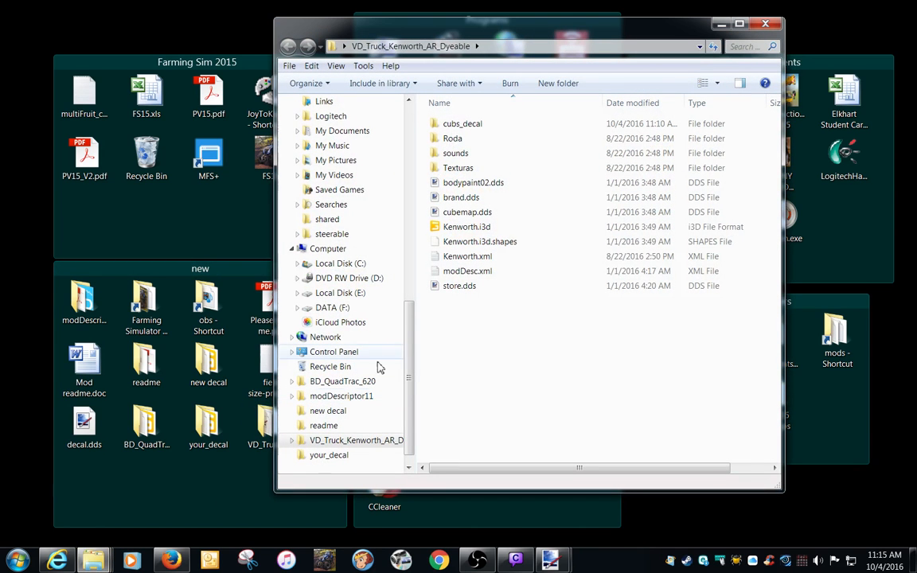
double_click(453, 229)
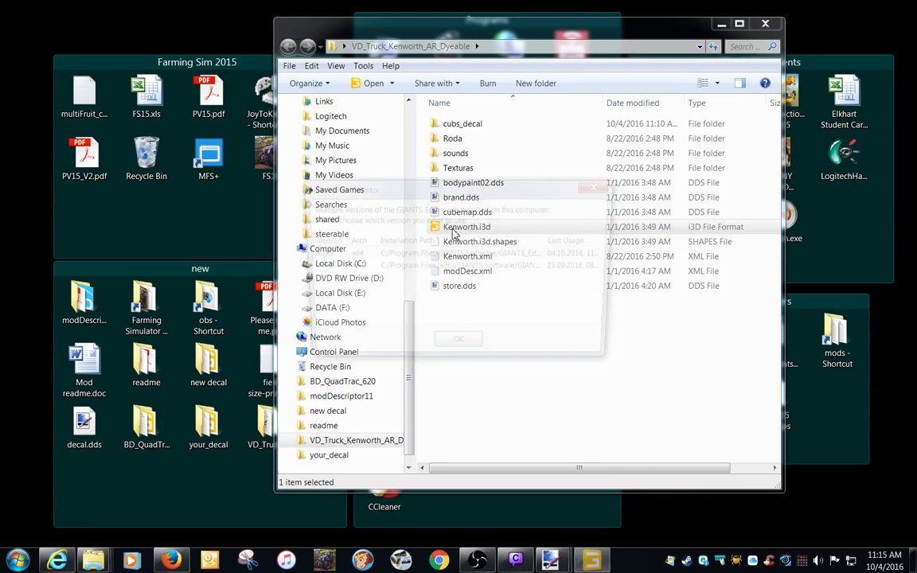
double_click(391, 260)
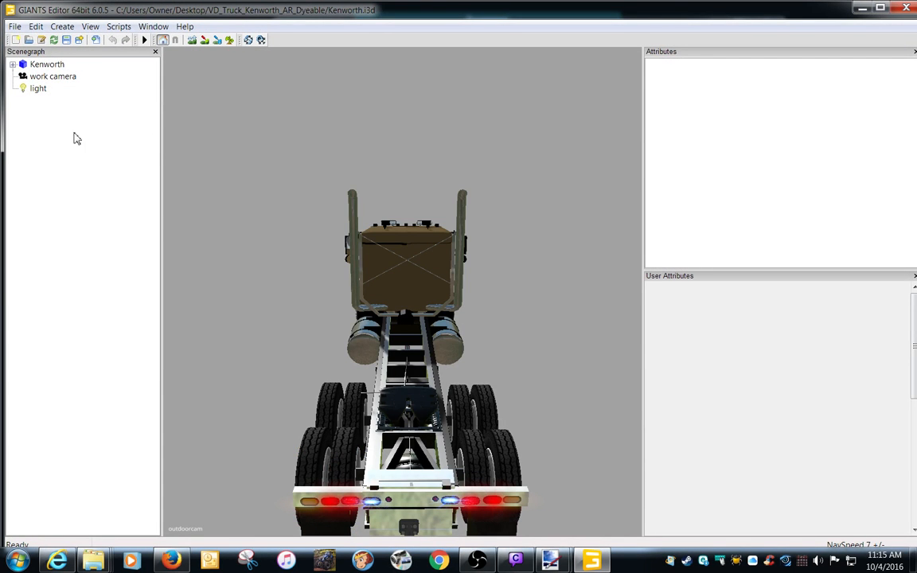
Switch the 3D view to the work camera and frame the Kenworth truck's hood from the front.
click(89, 29)
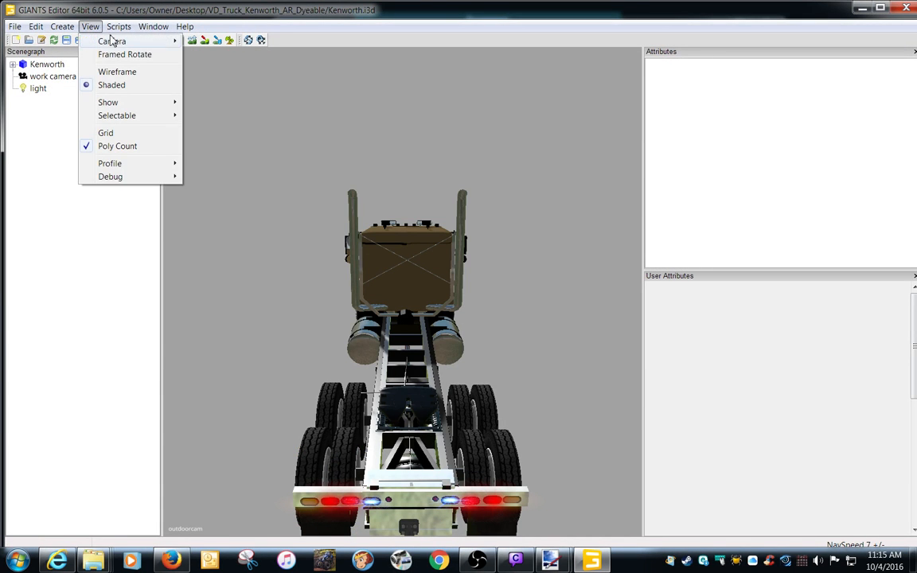
mouse_move(111, 41)
click(199, 69)
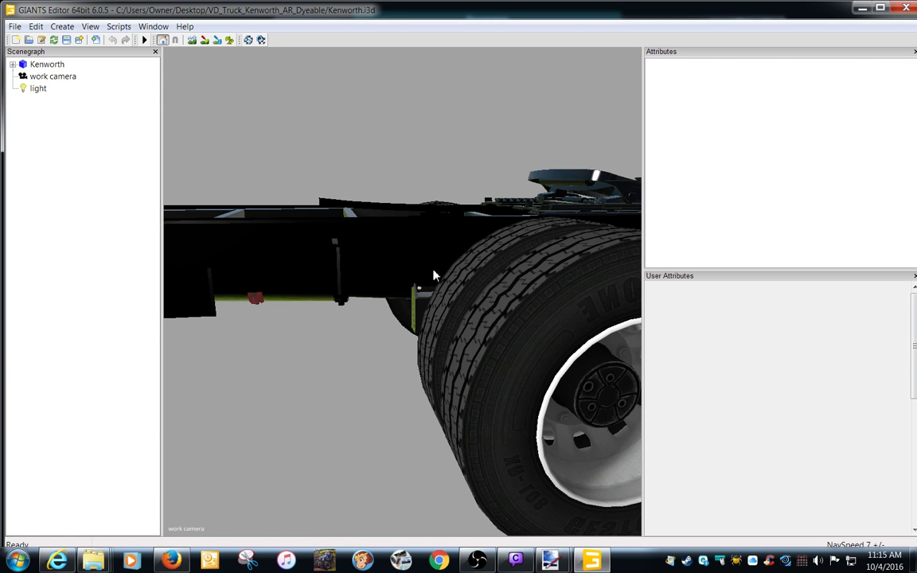
scroll(434, 274, down, 10)
alt+drag(456, 213, 411, 291)
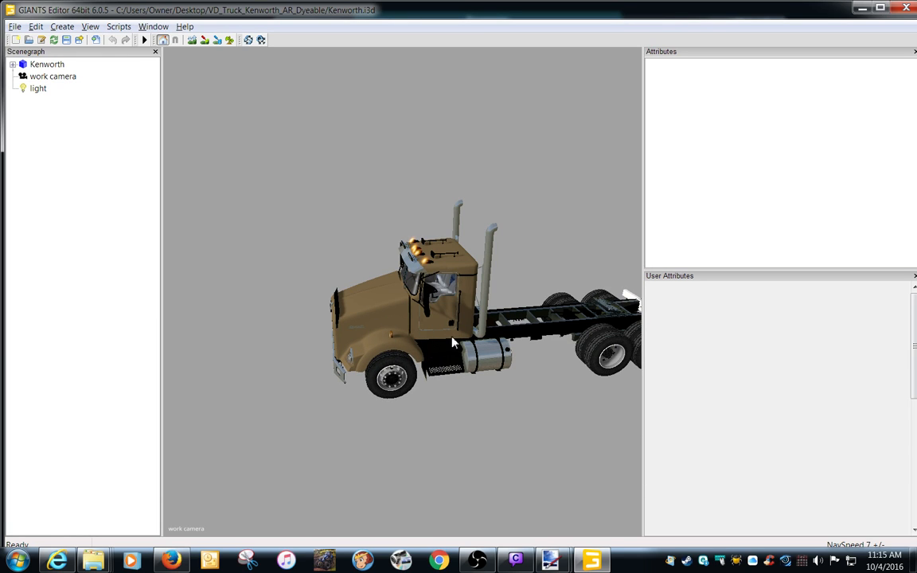
alt+drag(403, 339, 609, 378)
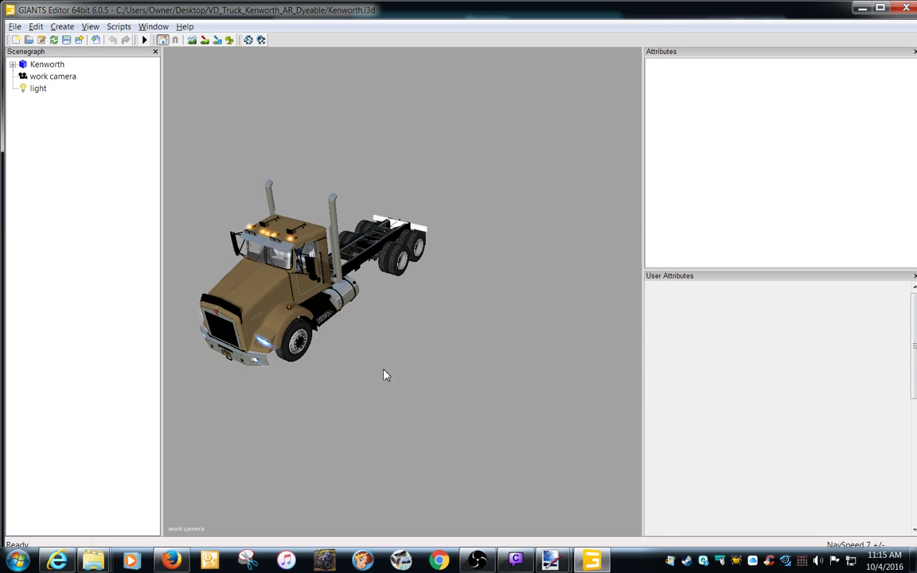
scroll(387, 375, up, 3)
alt+middle_drag(381, 368, 446, 359)
alt+drag(445, 358, 390, 318)
scroll(431, 359, up, 2)
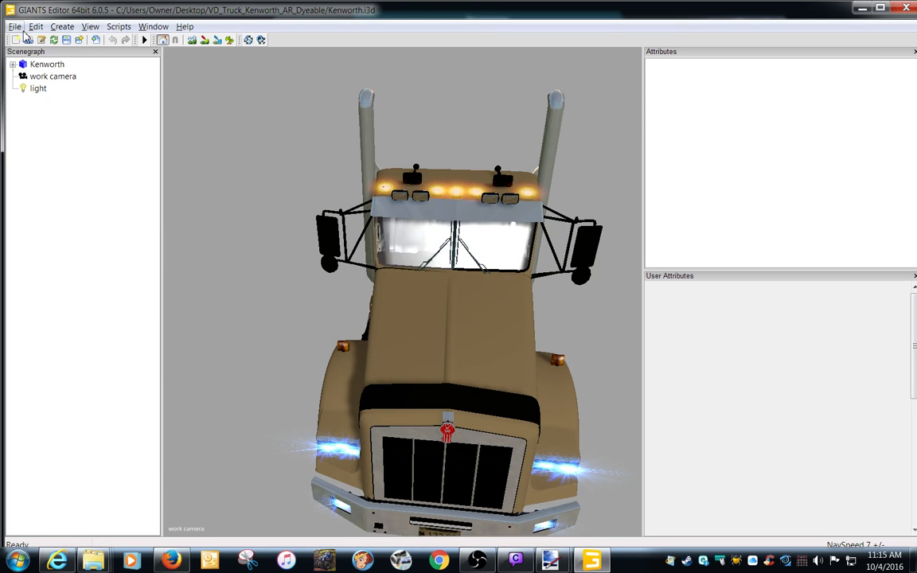
Import cubs_decal.i3d from the cubs_decal folder inside the truck's mod folder into the scene.
click(14, 26)
click(40, 111)
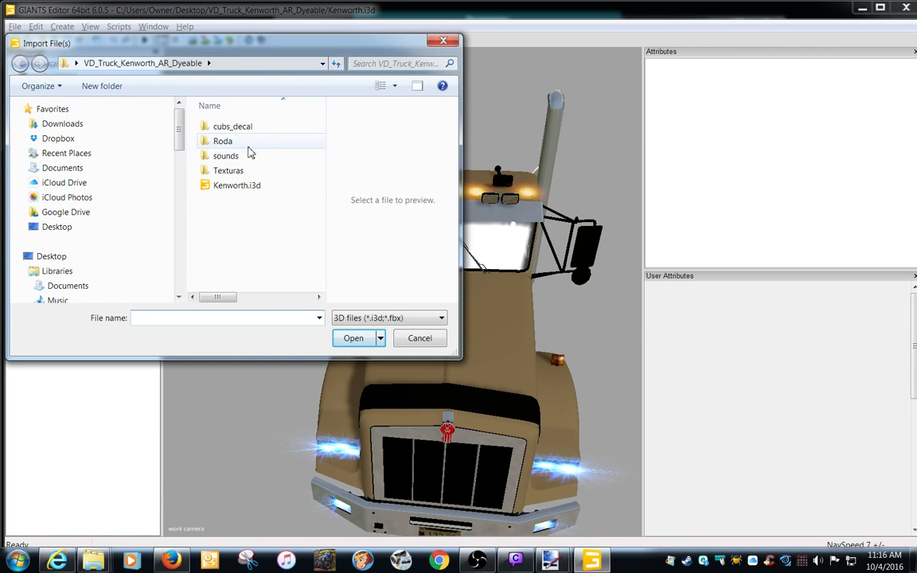
click(80, 229)
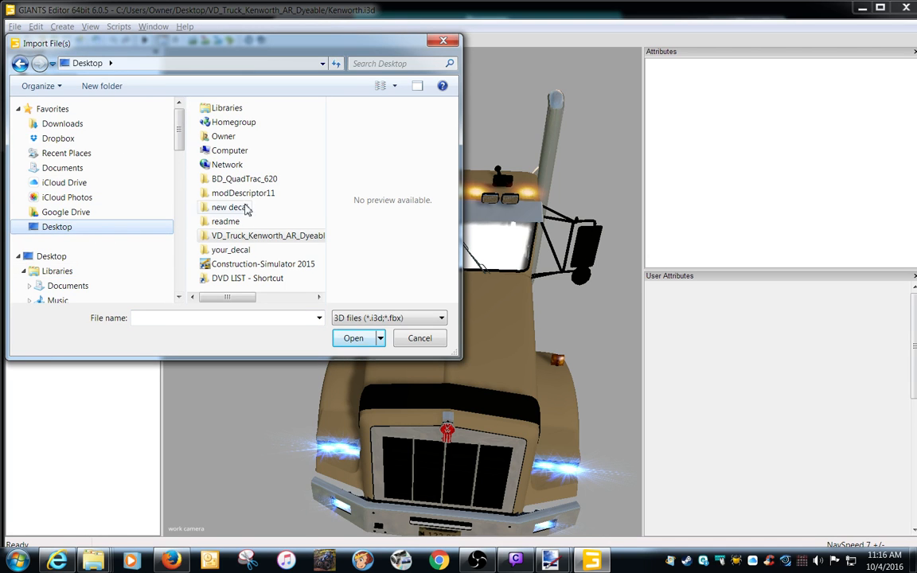
double_click(231, 237)
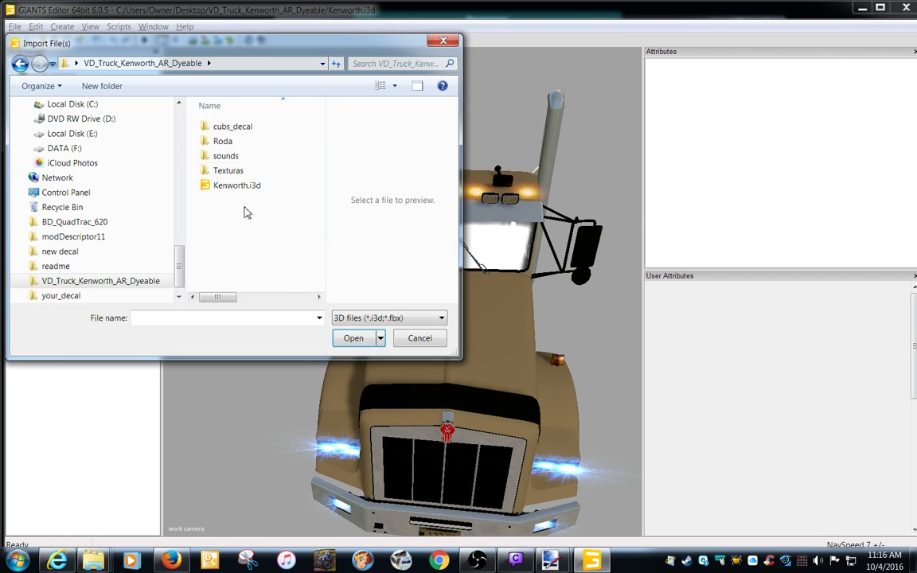
double_click(247, 128)
double_click(251, 129)
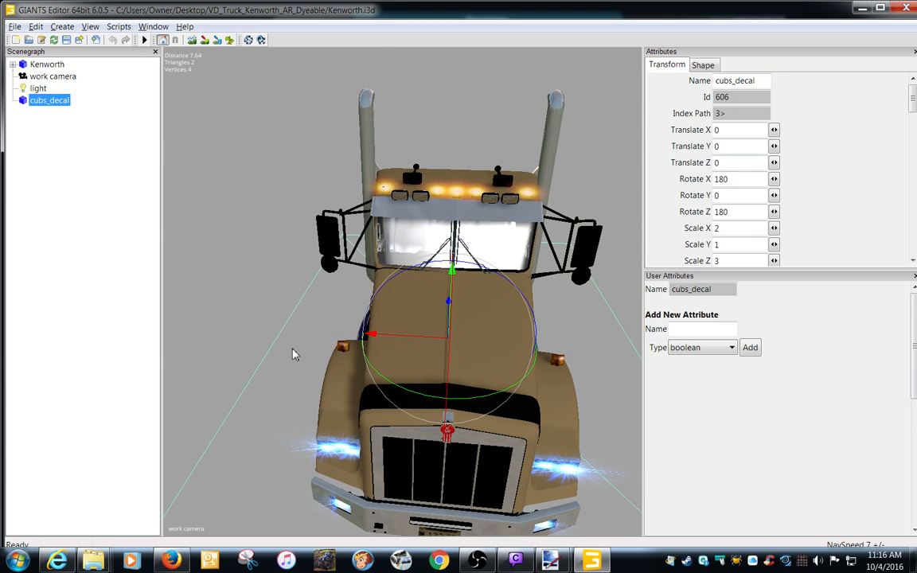
Cut cubs_decal from the scene root and paste it into the Kenworth object's hierarchy.
right_click(53, 106)
click(36, 26)
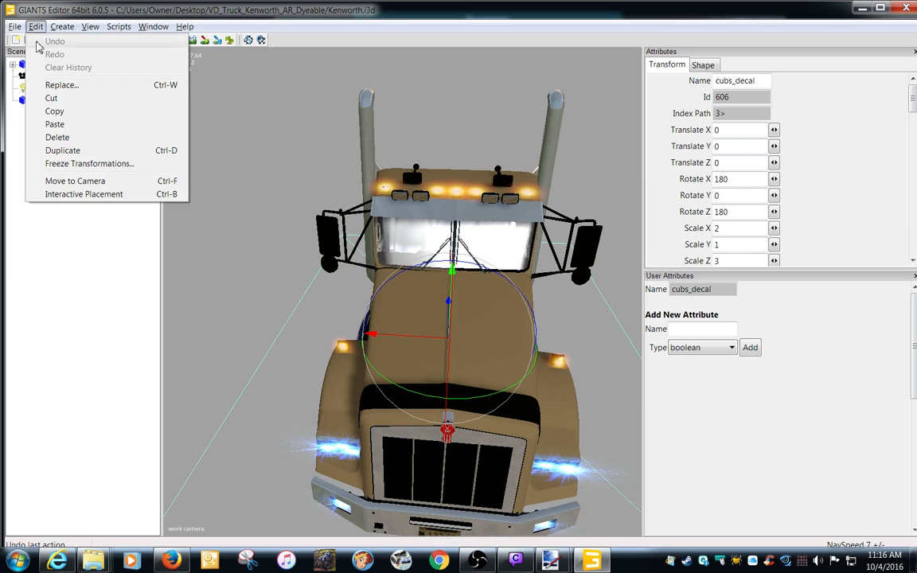
click(49, 98)
click(48, 65)
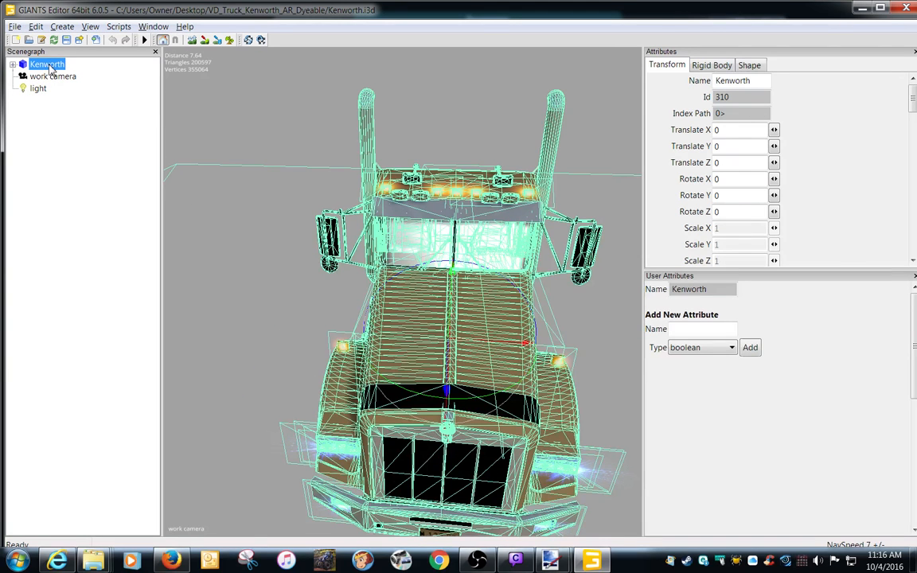
click(14, 64)
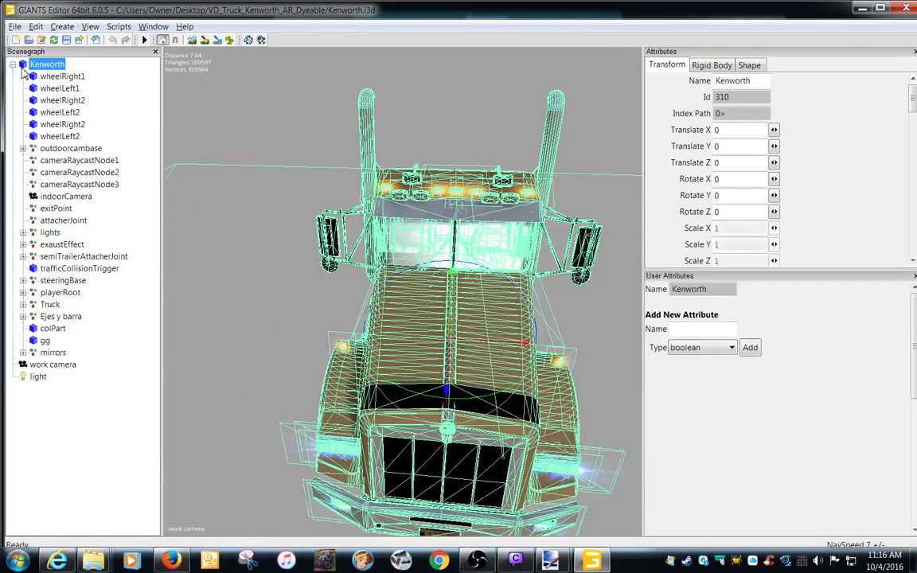
click(36, 26)
click(53, 124)
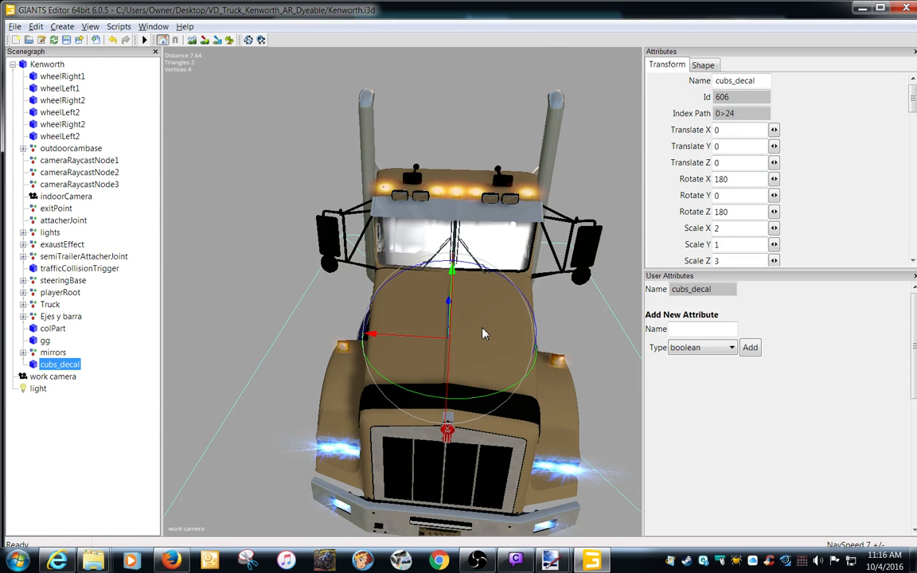
Place cubs_decal above the front of the truck with Interactive Placement, at about X -0.047, Y 3.844, Z 5.404.
key(ctrl+b)
scroll(509, 342, down, 5)
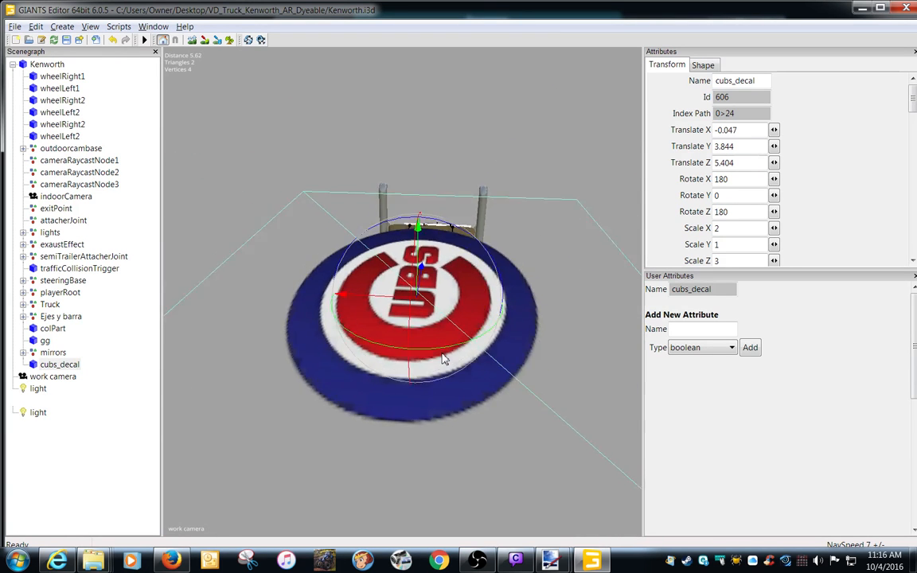
scroll(445, 351, up, 3)
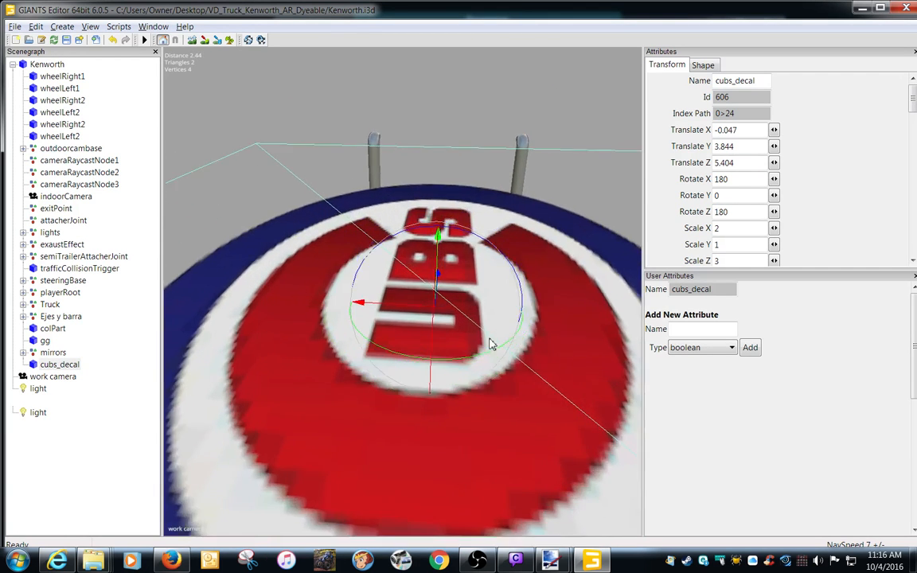
scroll(469, 346, down, 3)
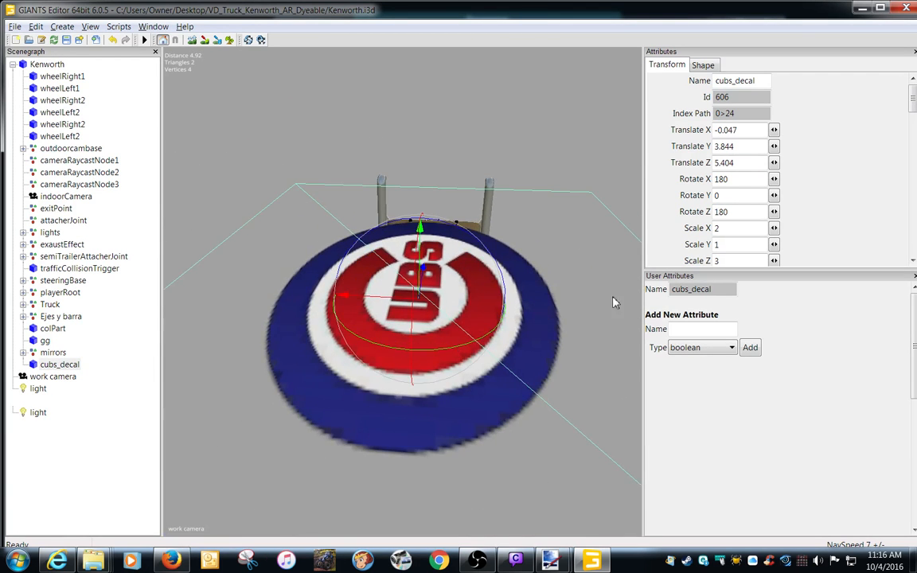
Set the cubs_decal object's Scale X to .25.
double_click(718, 229)
text(.025)
key(Return)
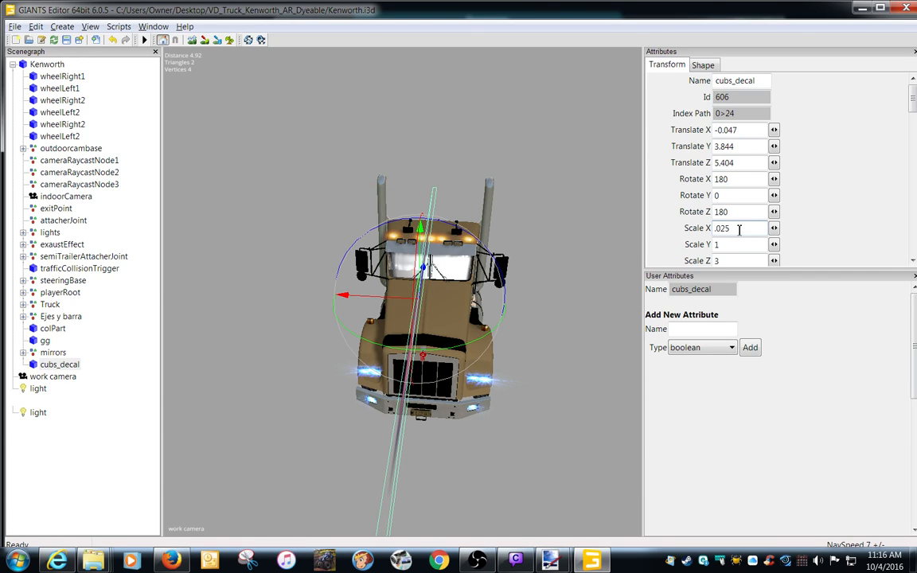
text(.25)
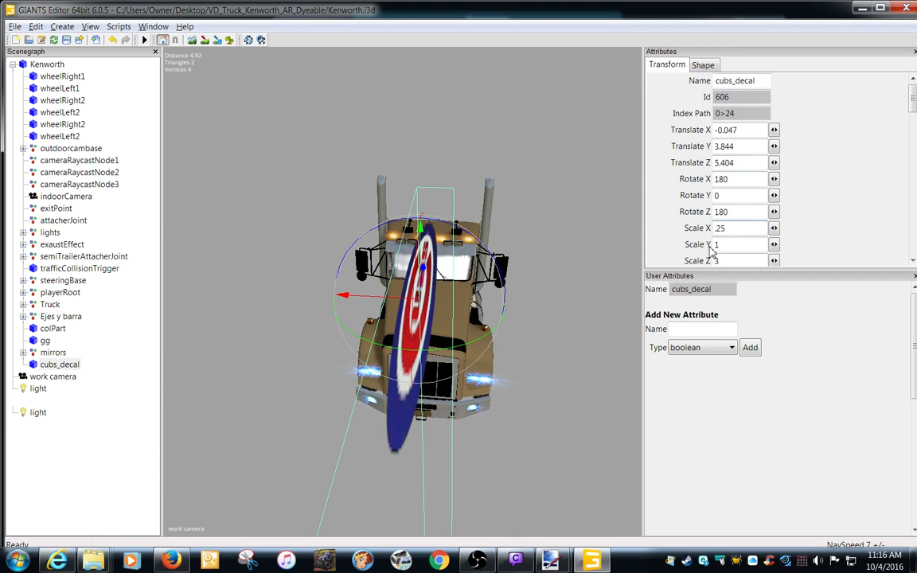
Set the cubs_decal object's Scale Z to .25 and turn it to about 88.871 degrees around Y so the lettering reads upright.
double_click(728, 262)
text(.25)
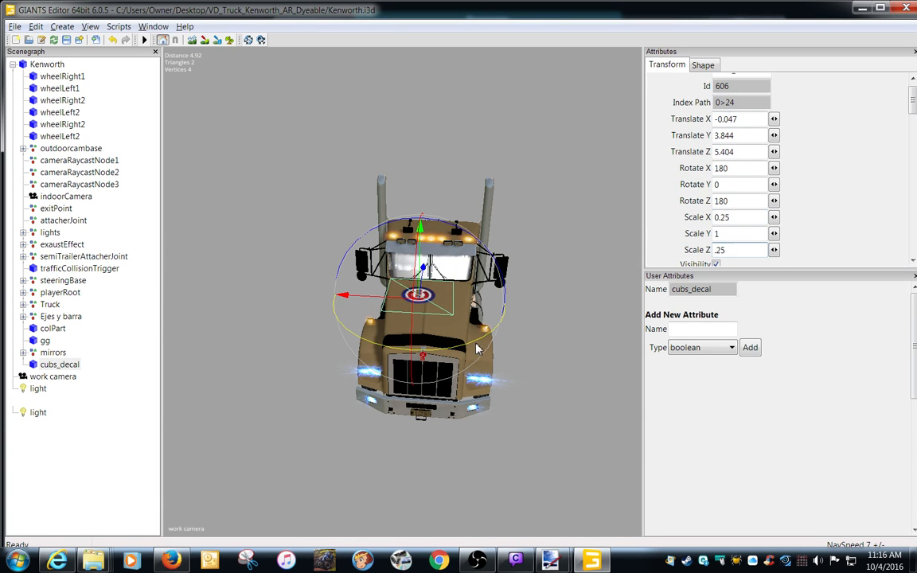
drag(474, 347, 305, 340)
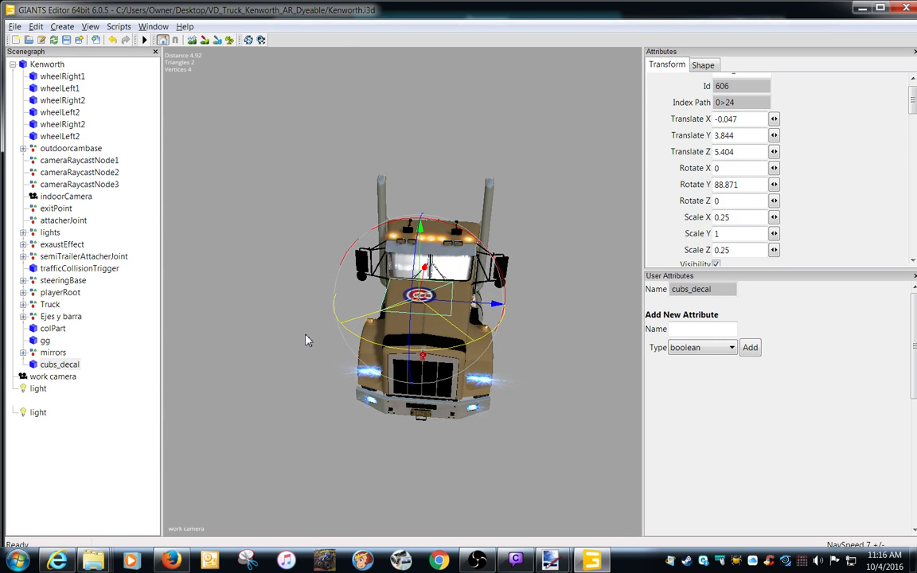
Move cubs_decal down onto the middle of the truck's hood, at about X -0.061, Y 2.257, Z 2.882.
drag(465, 308, 483, 309)
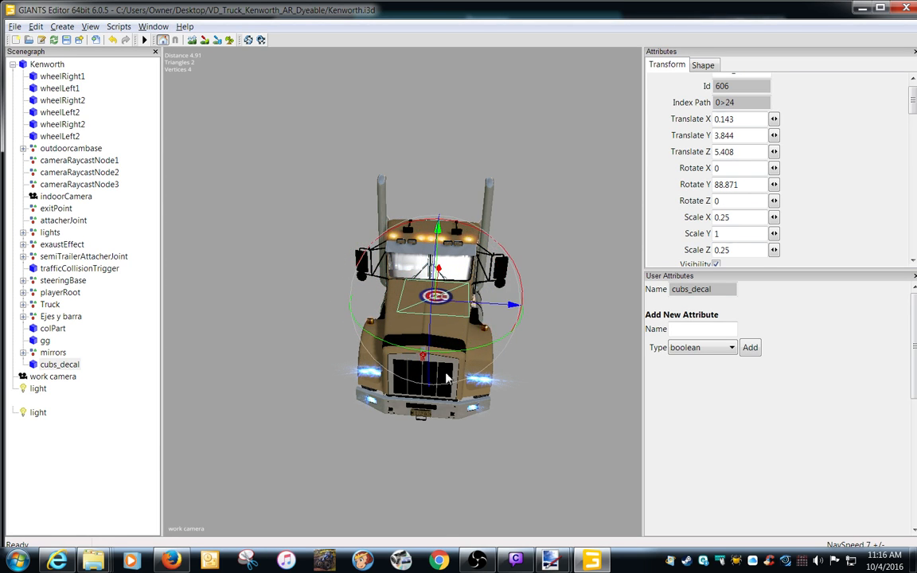
alt+right_drag(401, 410, 458, 405)
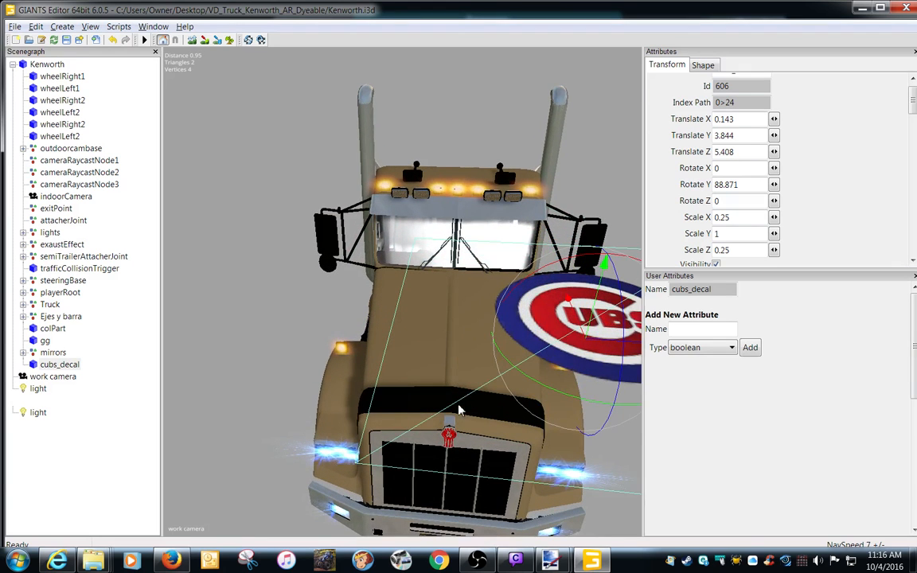
alt+drag(462, 379, 460, 393)
alt+middle_drag(461, 394, 458, 386)
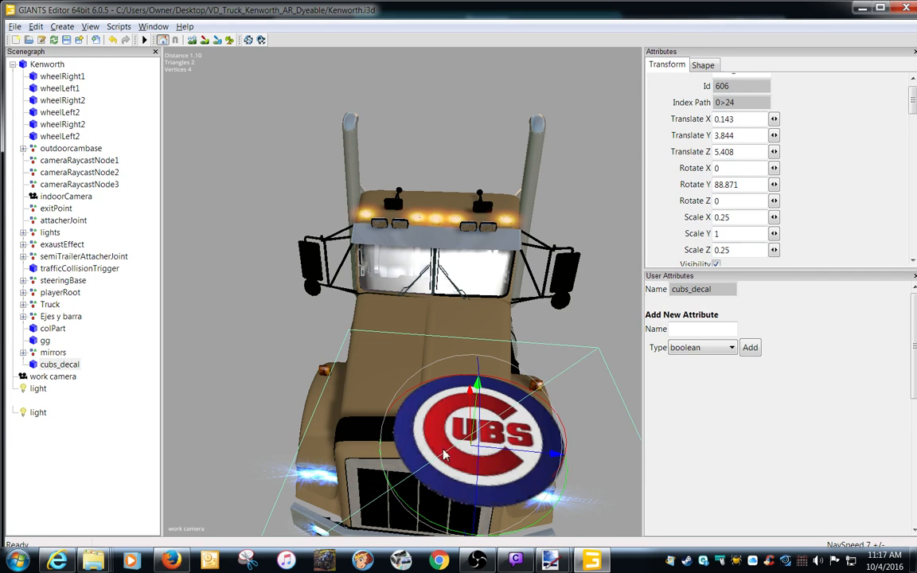
click(401, 371)
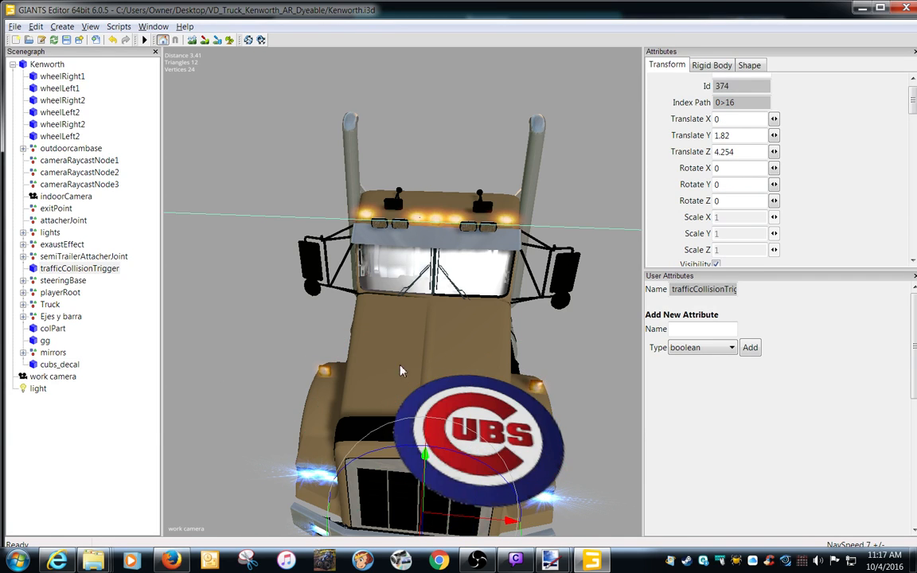
click(54, 367)
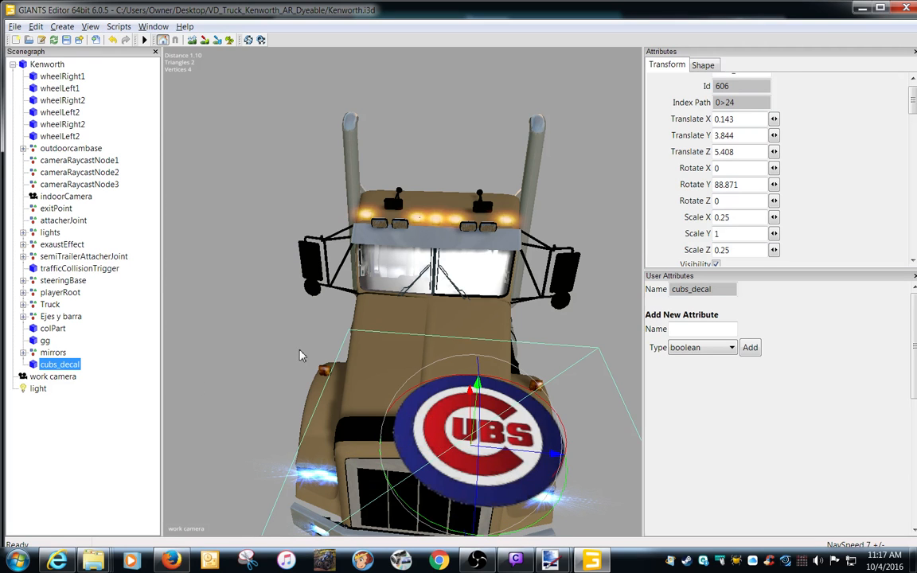
key(ctrl+b)
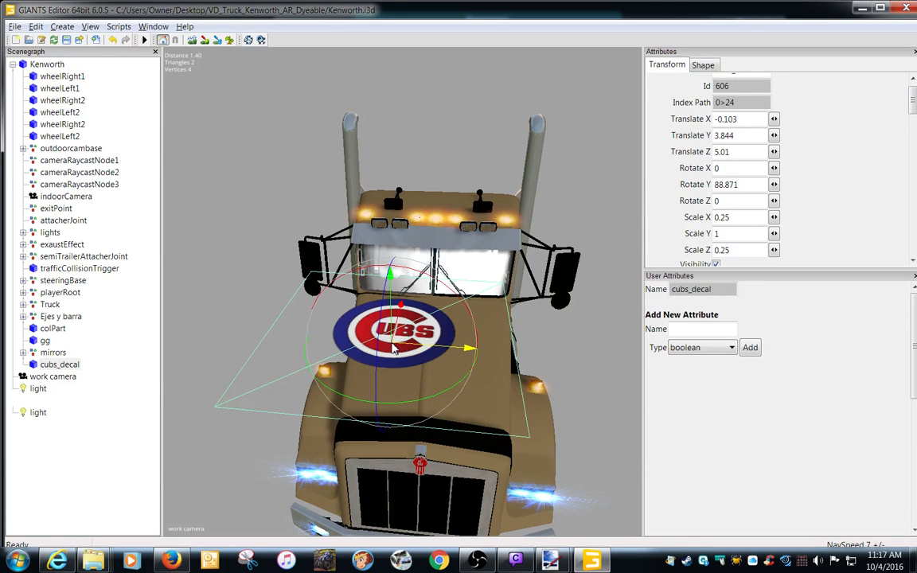
mouse_move(470, 428)
middle_down()
mouse_move(469, 348)
mouse_move(468, 413)
middle_up()
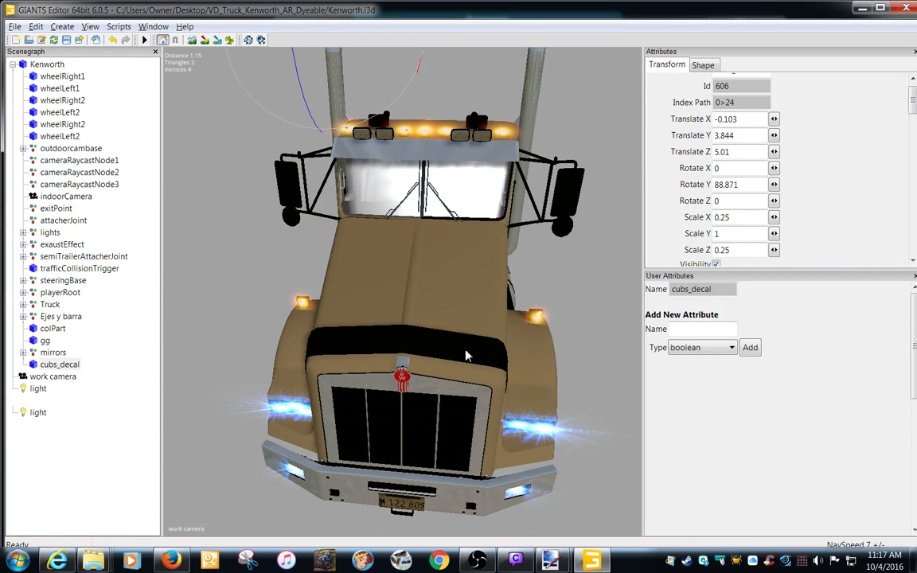
mouse_move(466, 356)
middle_down()
mouse_move(467, 374)
mouse_move(467, 364)
middle_up()
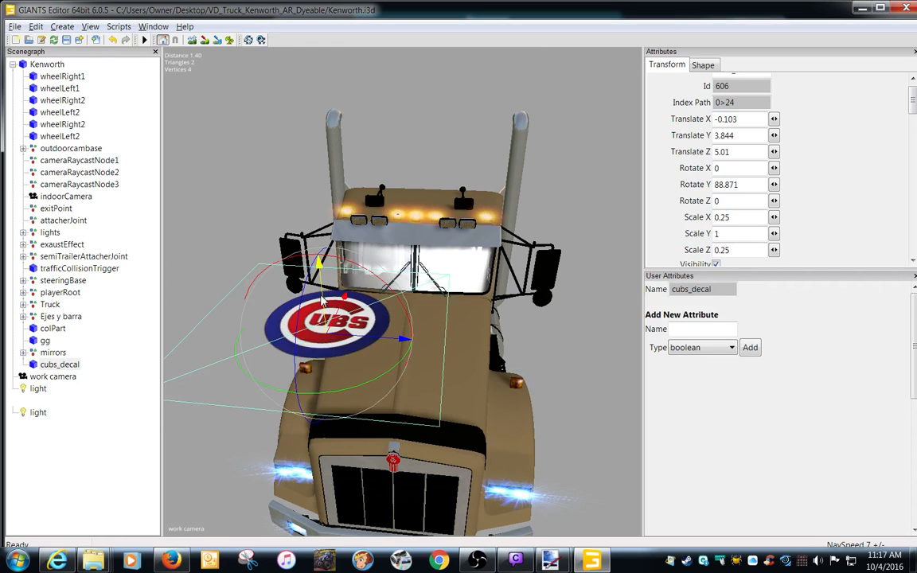
drag(321, 299, 408, 316)
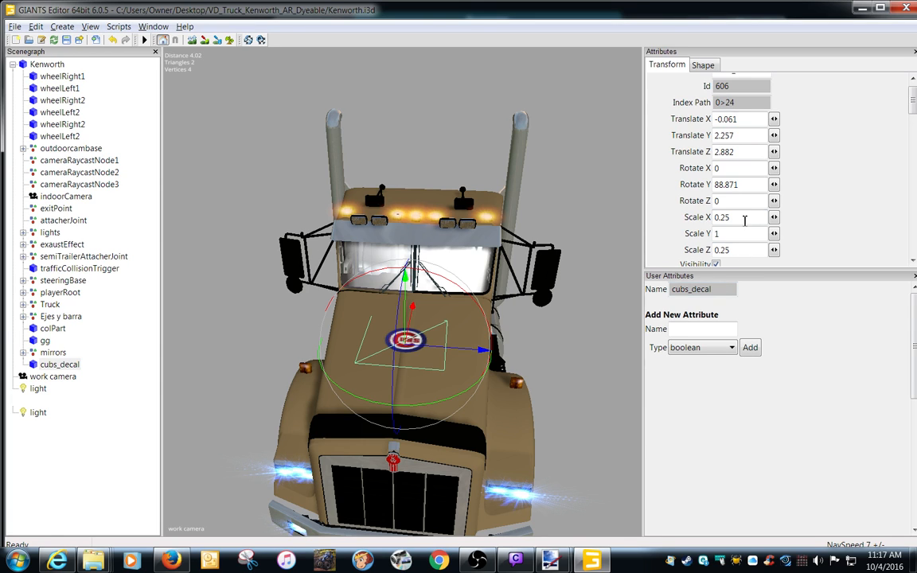
Enlarge cubs_decal by setting both Scale X and Scale Z to .4.
double_click(743, 218)
text(.4)
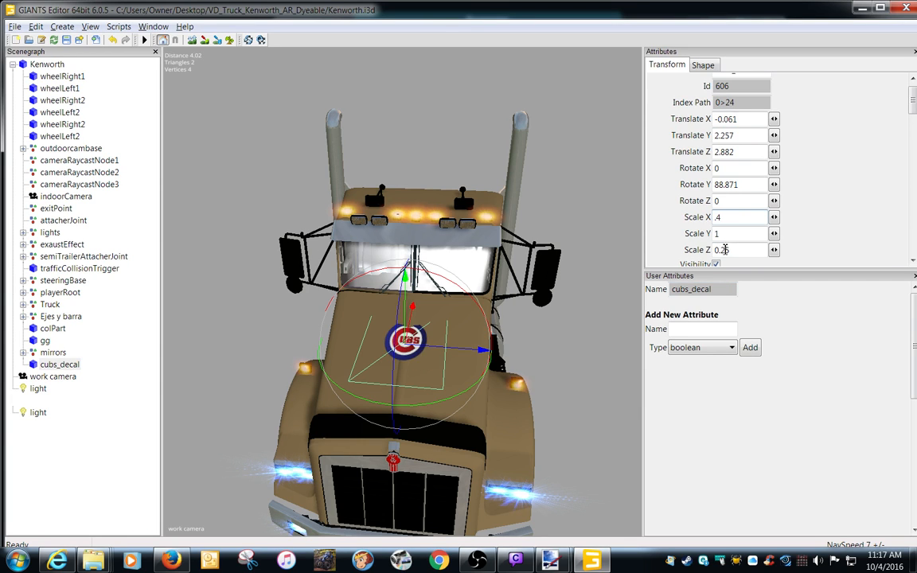
key(Tab)
key(Tab)
text(.4)
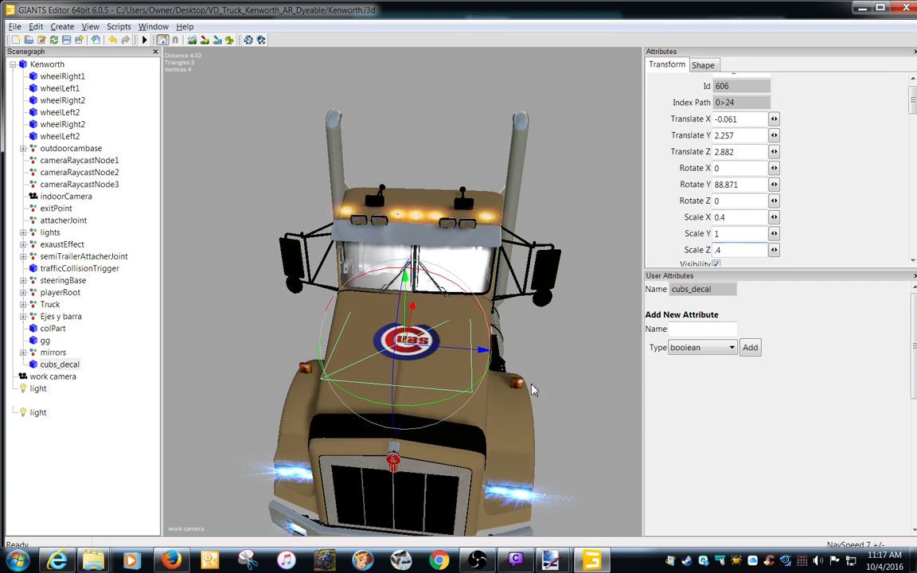
key(Return)
Tilt cubs_decal to match the hood's slope, at about Rotate X 84.812, Y 77.42, Z 84.935, and settle its height at about Y 2.219.
scroll(470, 438, up, 5)
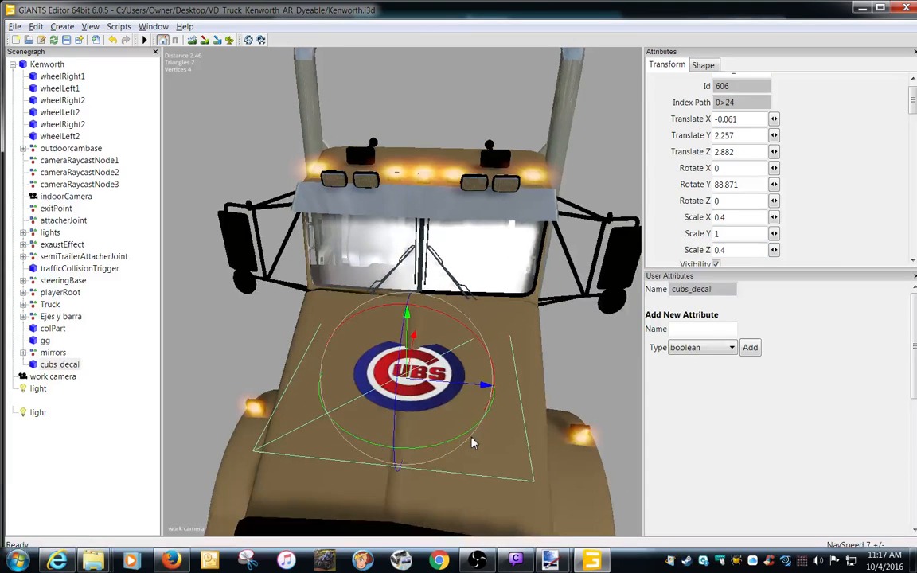
alt+middle_drag(465, 436, 440, 438)
alt+drag(440, 437, 378, 437)
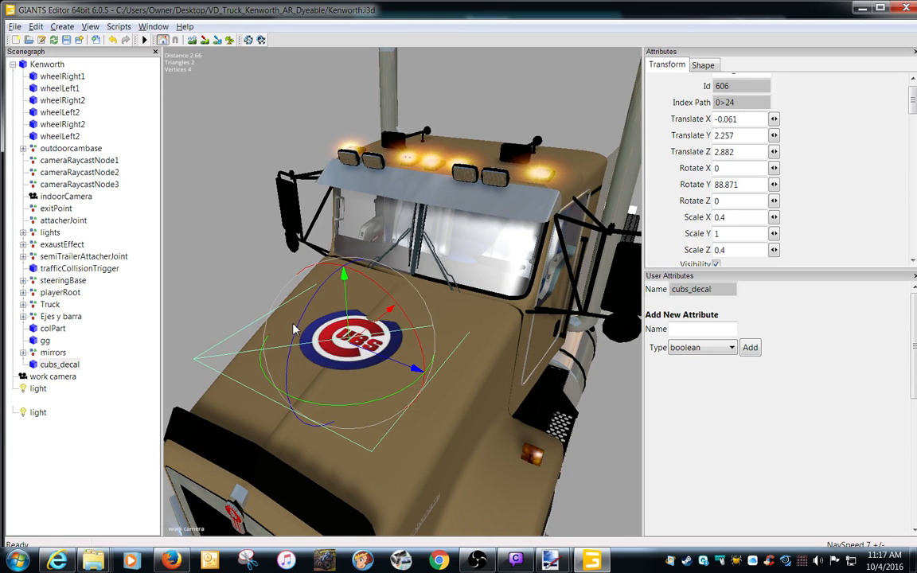
mouse_move(298, 331)
mouse_down()
mouse_move(293, 344)
mouse_move(339, 332)
mouse_move(312, 356)
mouse_move(296, 348)
mouse_up()
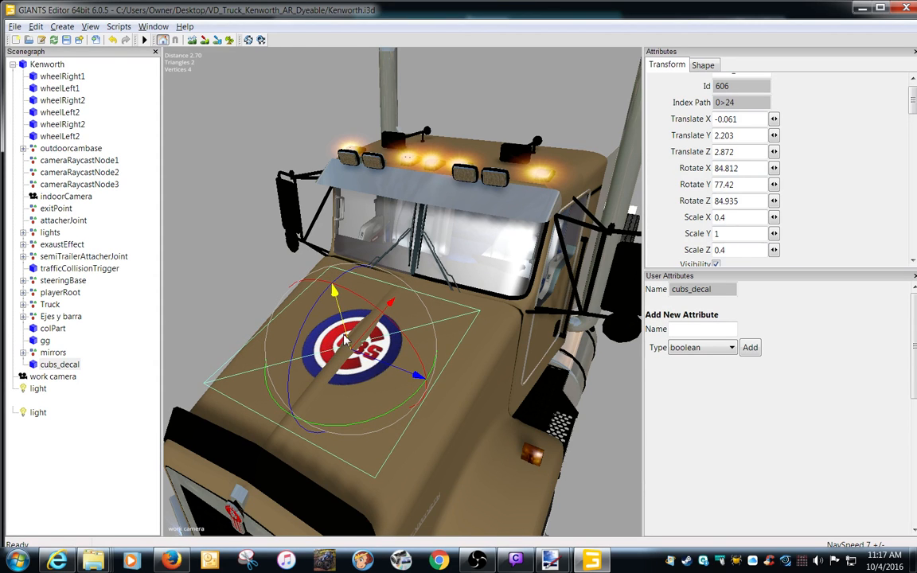
drag(344, 331, 344, 329)
Examine how closely cubs_decal sits on the hood from the side and front, and adjust its height to about Y 2.22.
alt+drag(479, 368, 316, 354)
scroll(351, 351, up, 8)
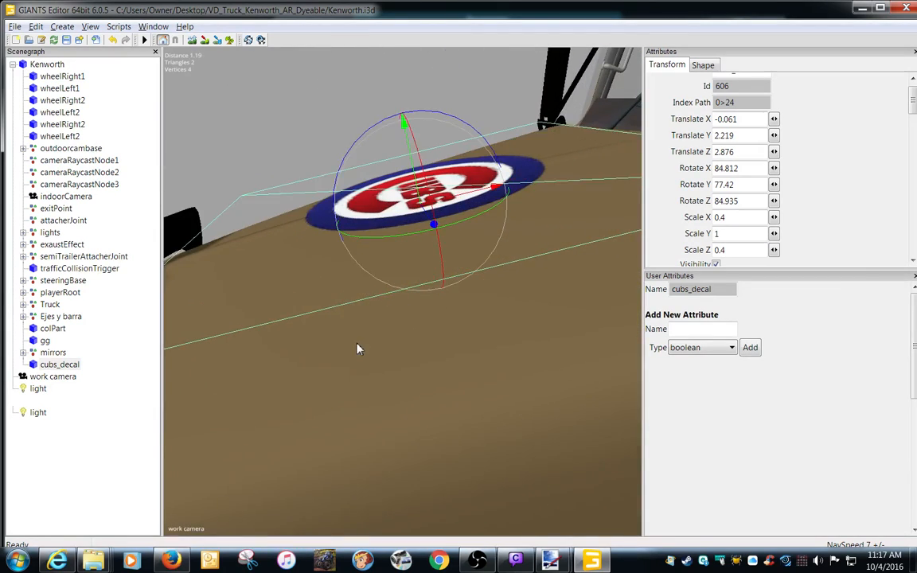
alt+drag(365, 348, 450, 384)
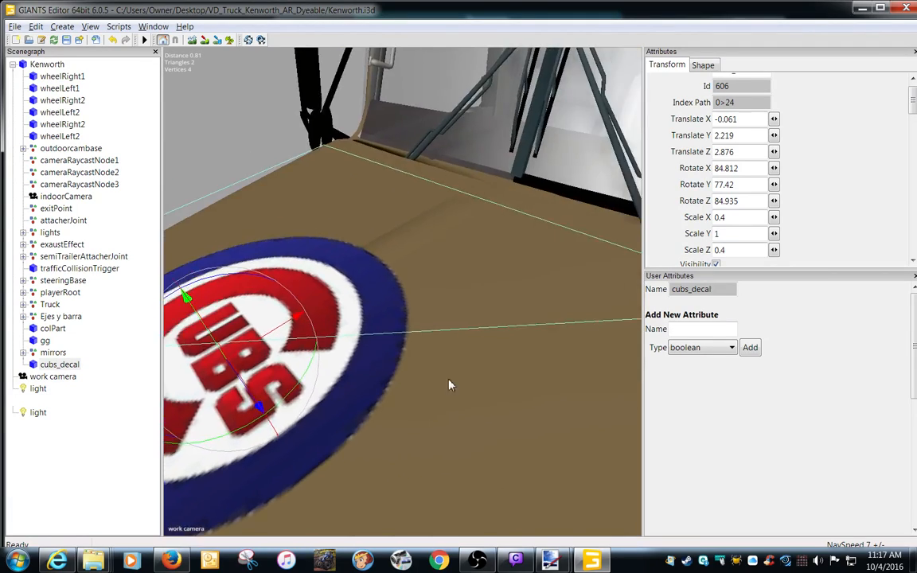
scroll(386, 373, down, 6)
alt+drag(386, 373, 483, 371)
scroll(482, 369, up, 5)
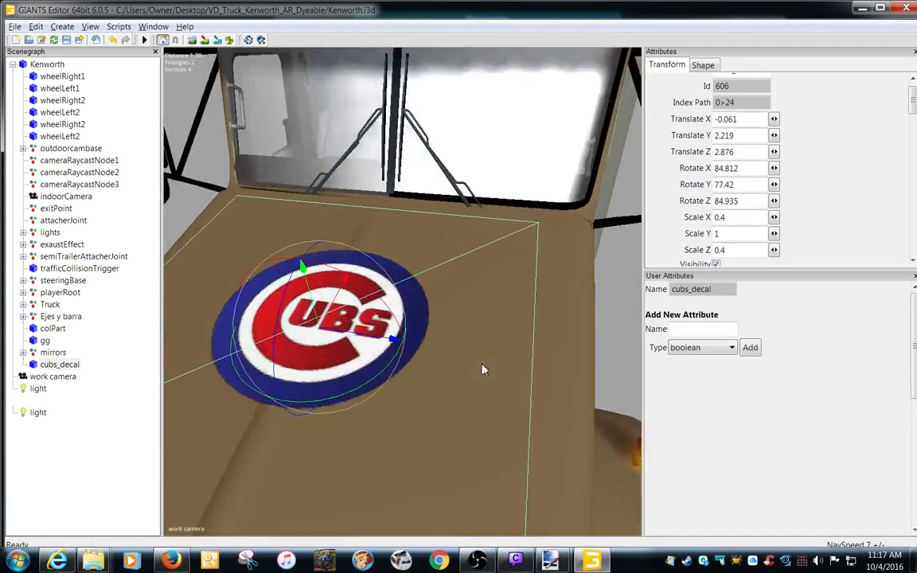
scroll(482, 369, down, 3)
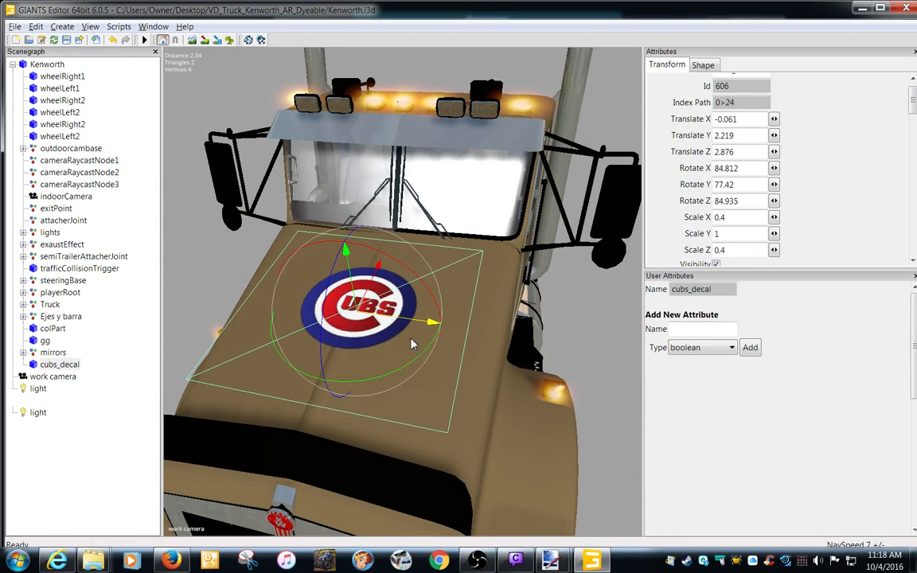
mouse_move(350, 282)
mouse_down()
mouse_move(351, 296)
mouse_move(351, 287)
mouse_up()
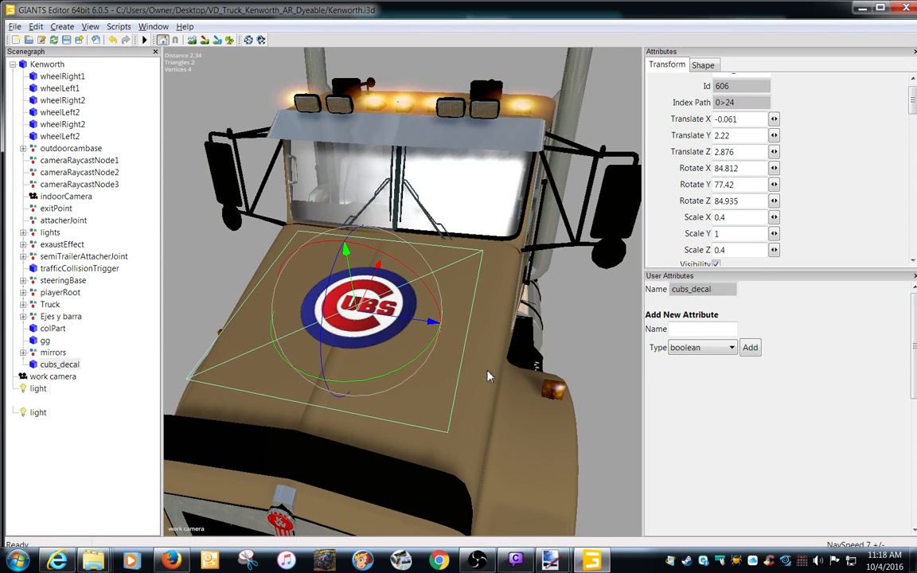
Try to center cubs_decal on the hood by setting its Translate X to 0.
alt+drag(487, 371, 486, 402)
alt+right_drag(492, 397, 469, 400)
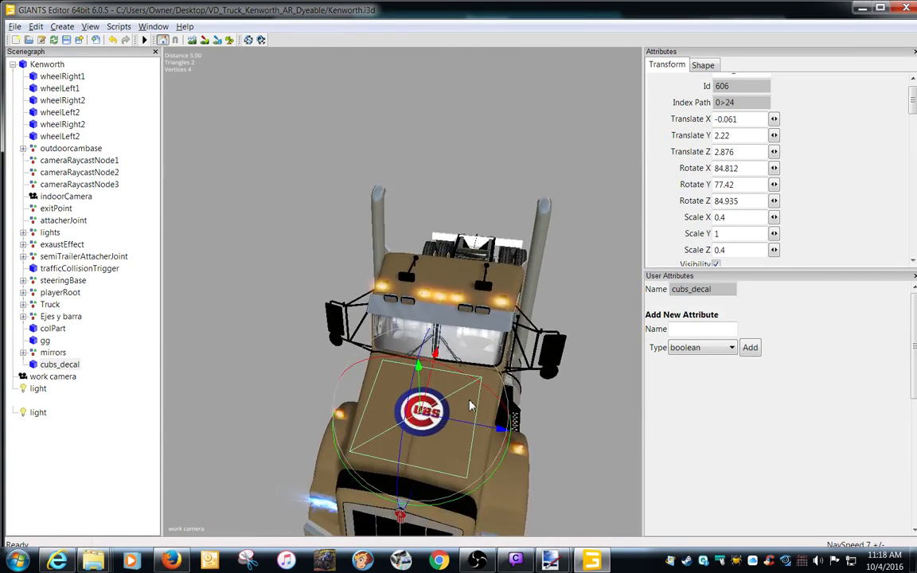
alt+middle_drag(470, 400, 469, 393)
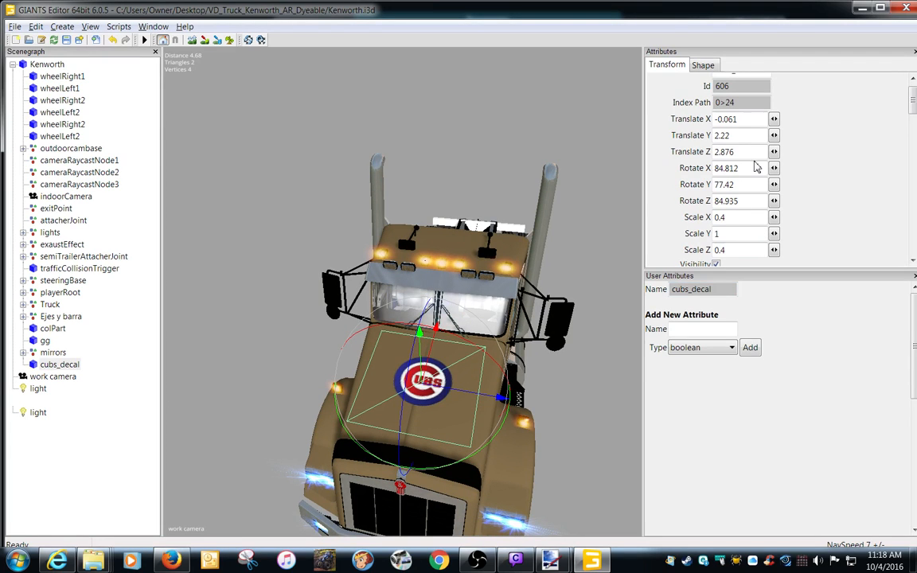
drag(744, 121, 651, 141)
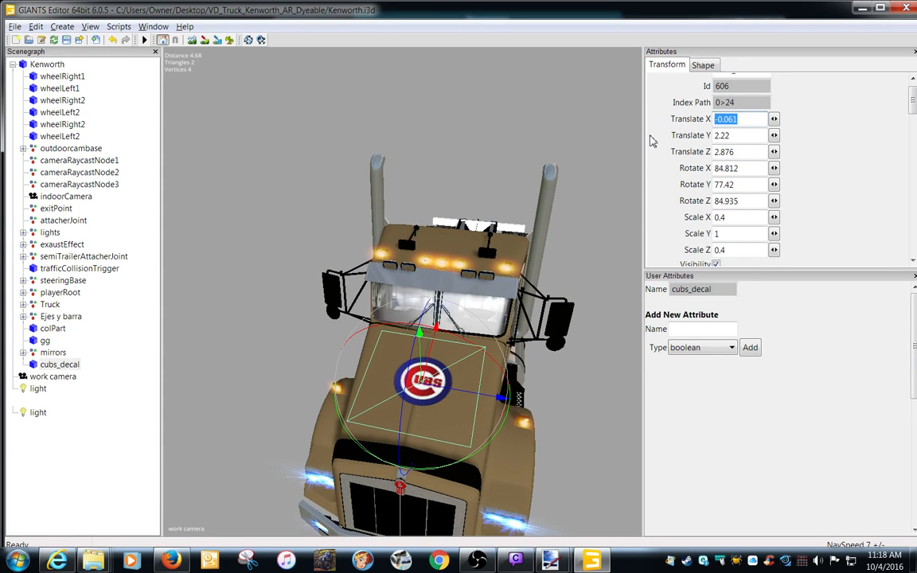
text(0)
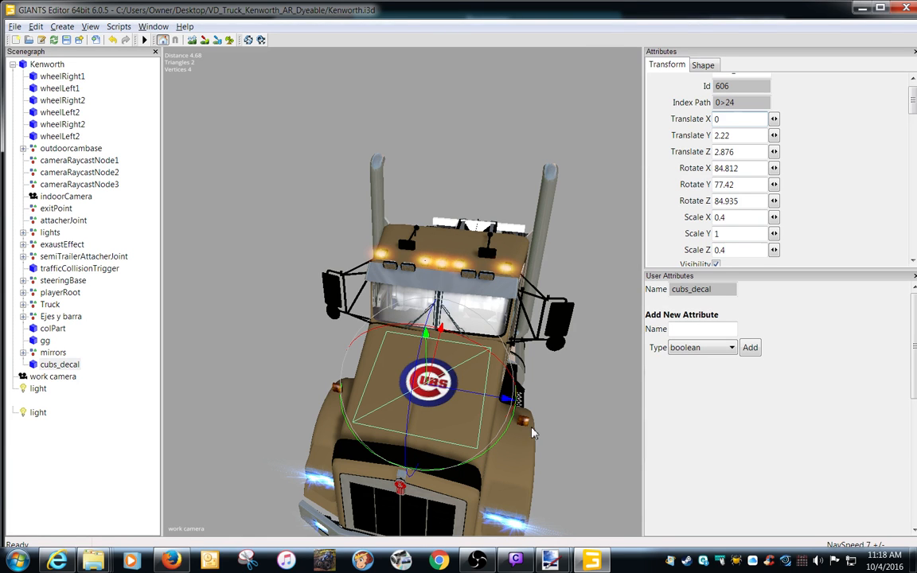
Shift cubs_decal sideways to about X -0.08 over the hood's center ridge and lower it to about Y 2.206, Z 2.871.
scroll(533, 433, up, 3)
scroll(561, 417, up, 4)
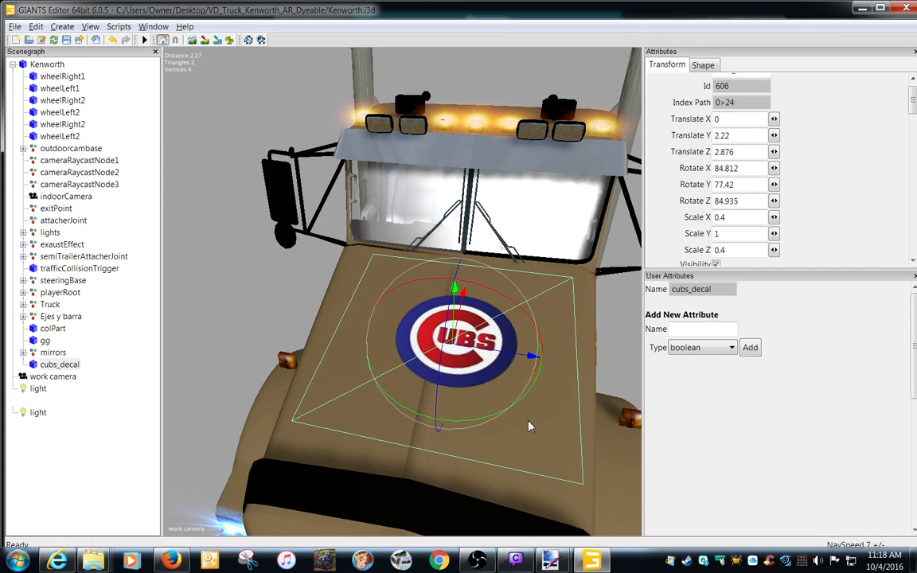
drag(532, 356, 484, 357)
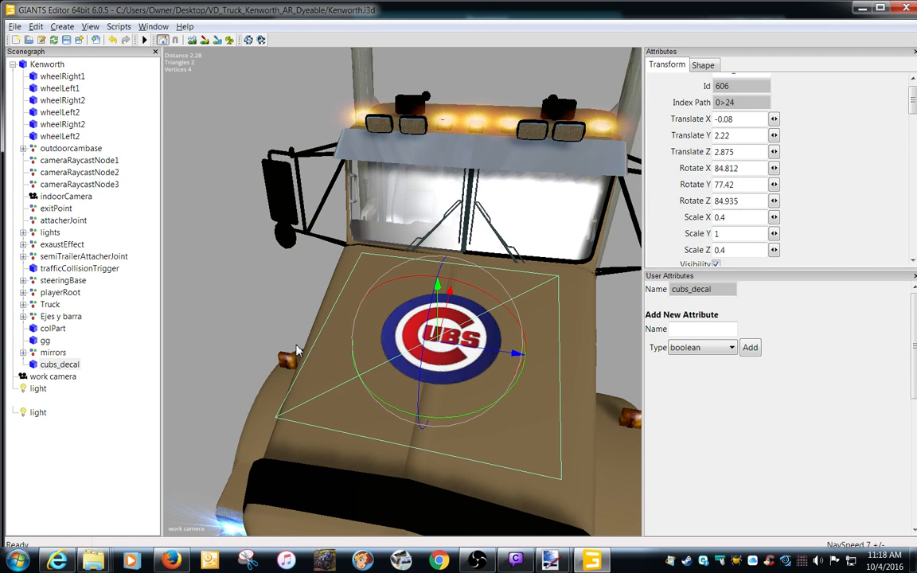
drag(437, 307, 434, 316)
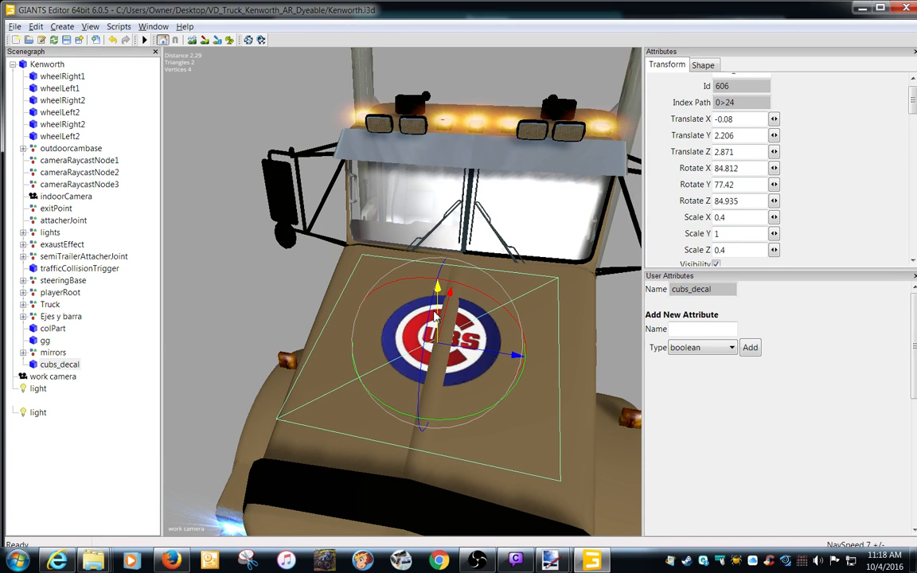
Raise cubs_decal in small Translate Y increments to 2.215 so the hood's center ridge stops cutting through the logo.
click(745, 136)
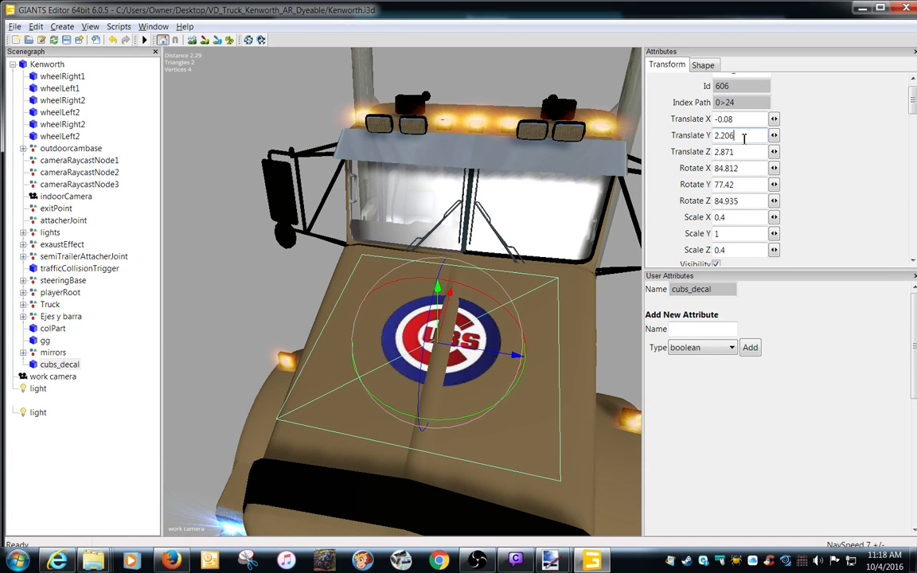
key(BackSpace)
text(8)
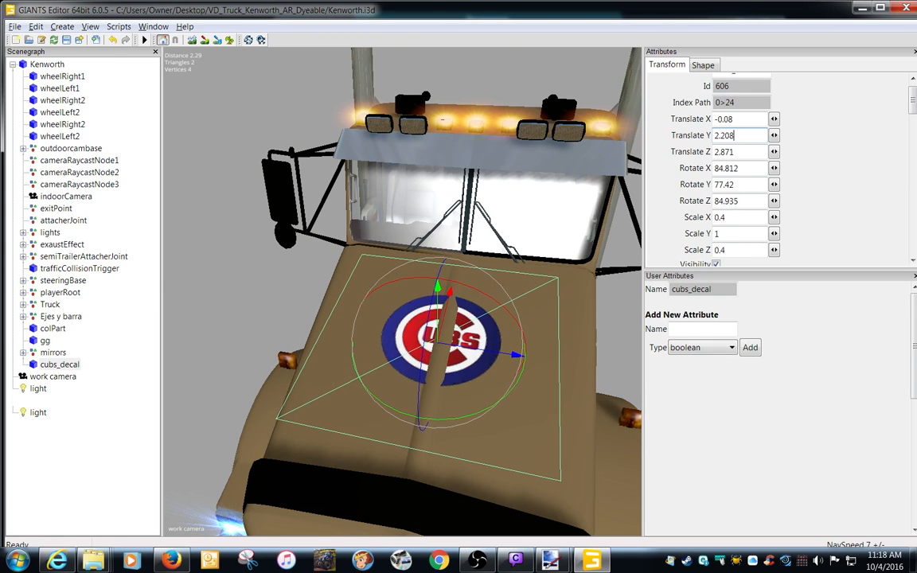
key(BackSpace)
text(9)
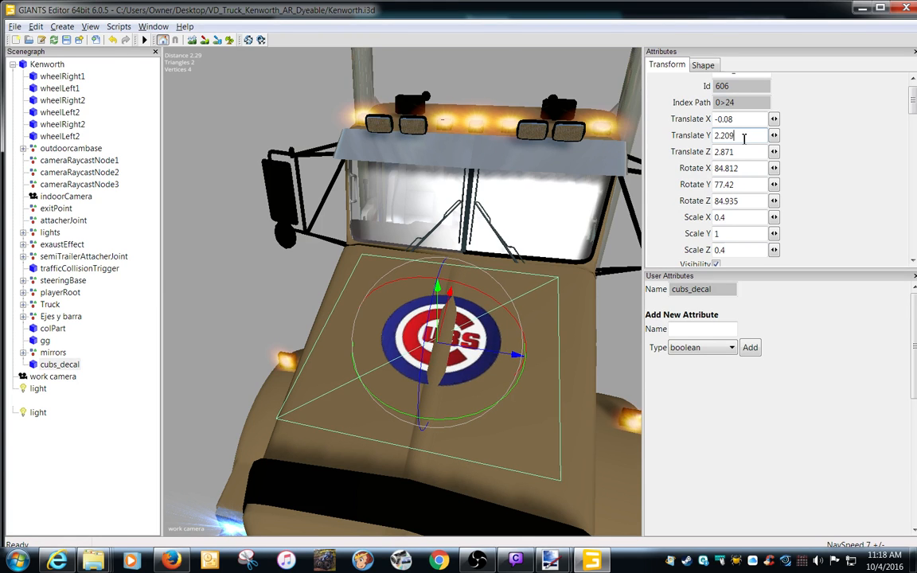
key(BackSpace)
key(BackSpace)
text(10)
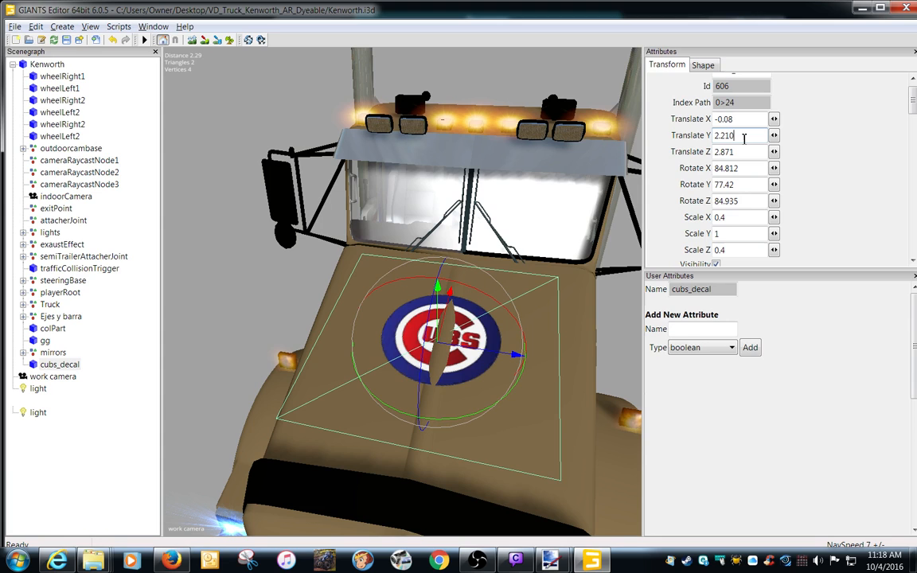
key(BackSpace)
text(1)
key(BackSpace)
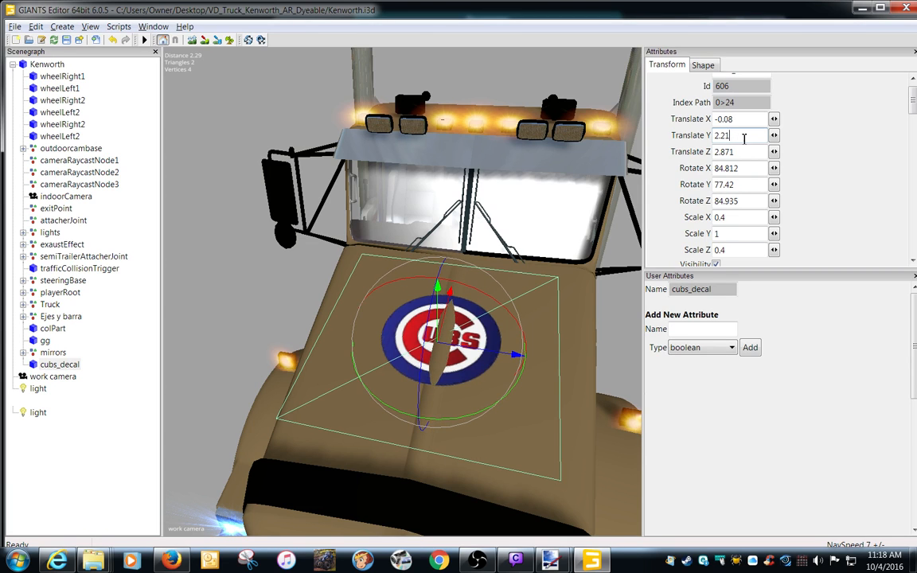
text(2)
key(BackSpace)
text(5)
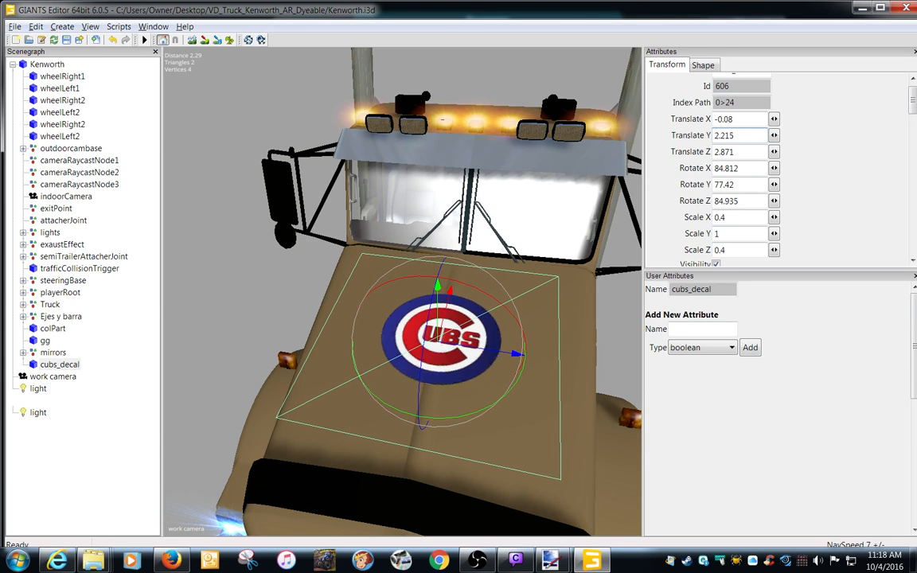
key(BackSpace)
text(4)
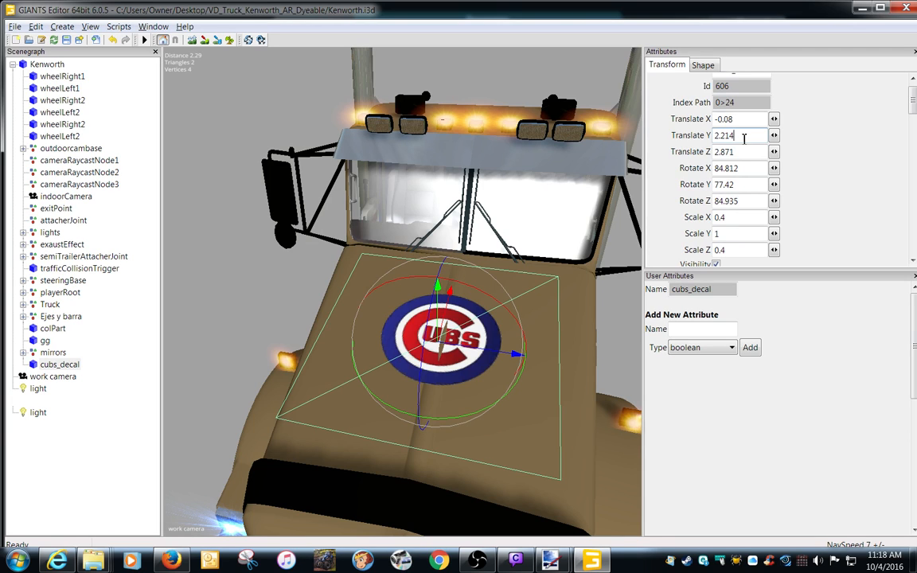
key(BackSpace)
text(5)
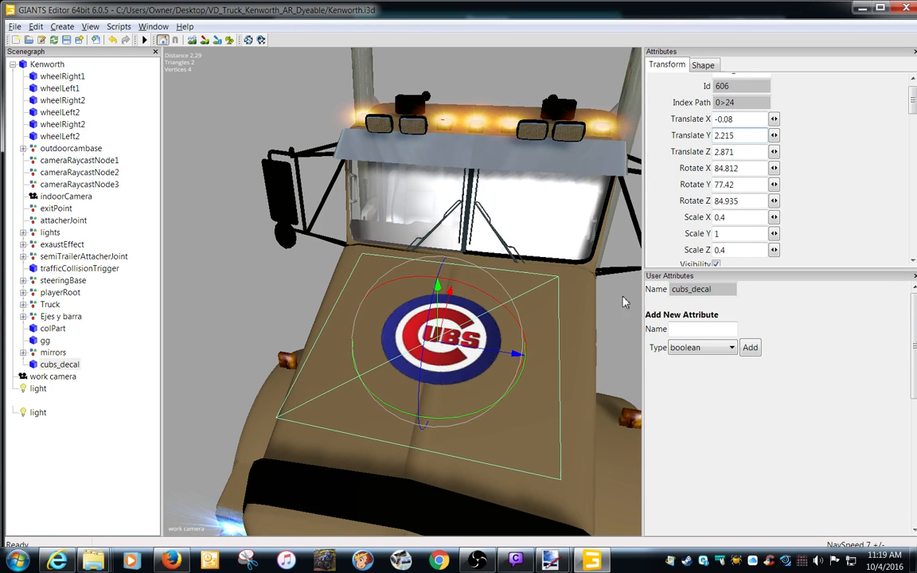
click(247, 296)
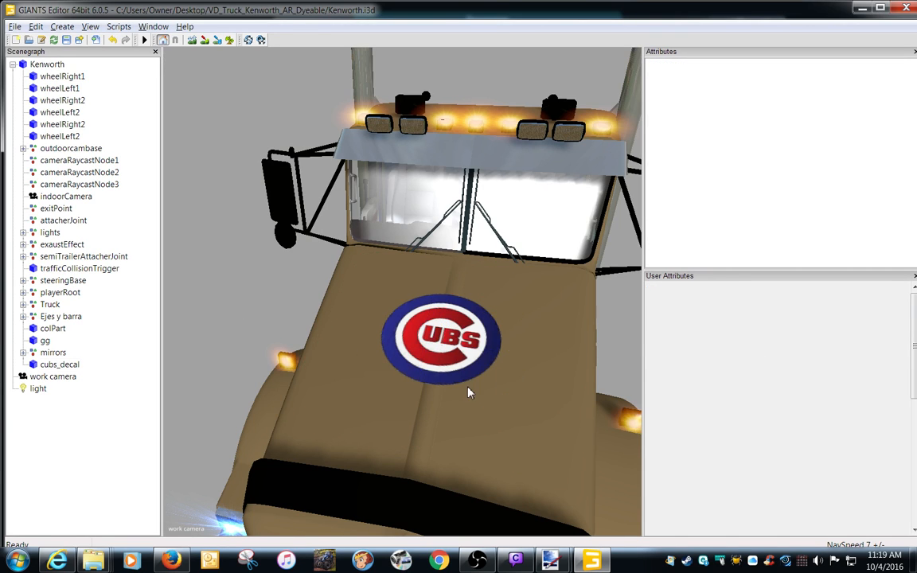
Check the logo's surface up close and fine-tune cubs_decal's Translate Y to 2.2155.
scroll(468, 391, up, 5)
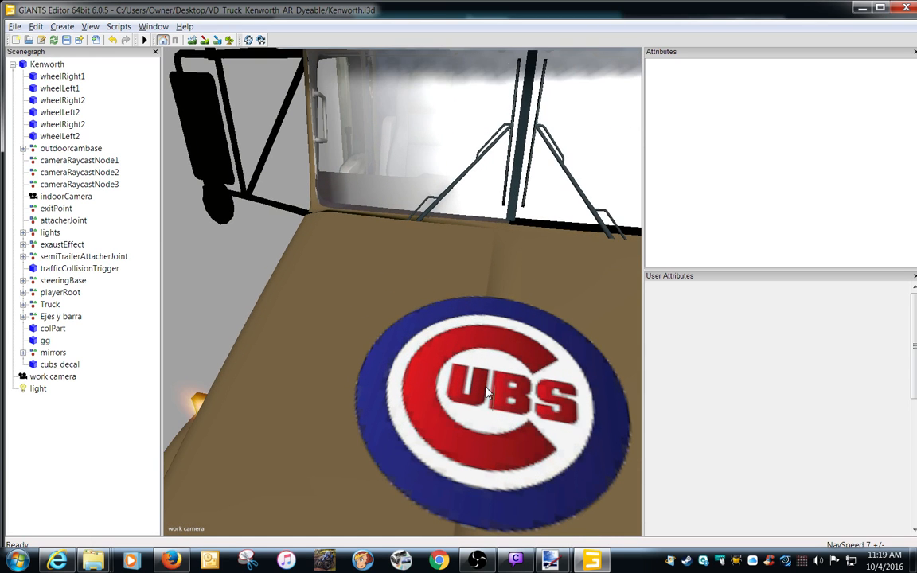
scroll(487, 391, down, 5)
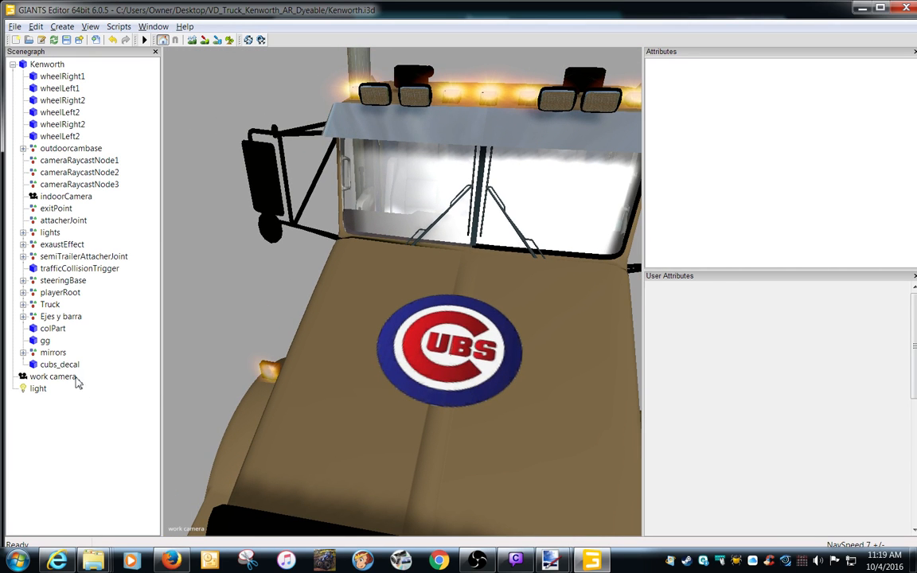
click(60, 365)
click(739, 137)
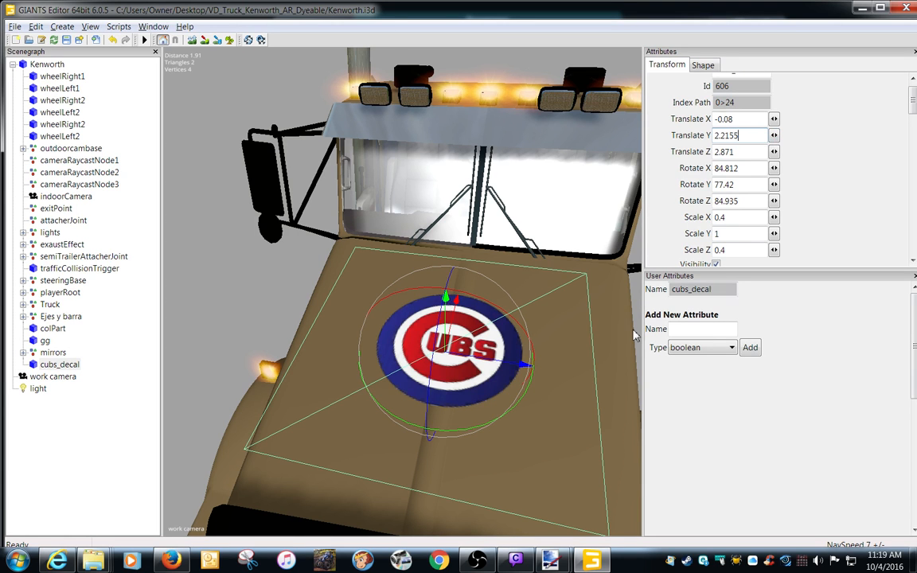
Deselect the decal and examine how the Cubs logo lies on the hood from several angles.
click(261, 300)
mouse_move(419, 413)
alt+right_down()
mouse_move(449, 413)
mouse_move(429, 414)
alt+right_up()
alt+middle_drag(429, 415, 424, 409)
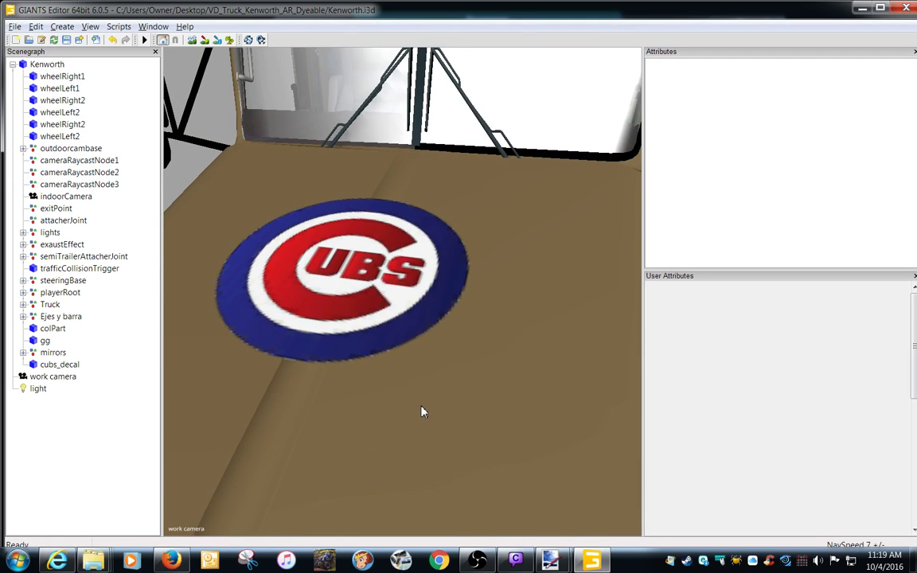
alt+drag(422, 407, 418, 371)
alt+right_drag(418, 376, 423, 374)
alt+drag(423, 374, 326, 389)
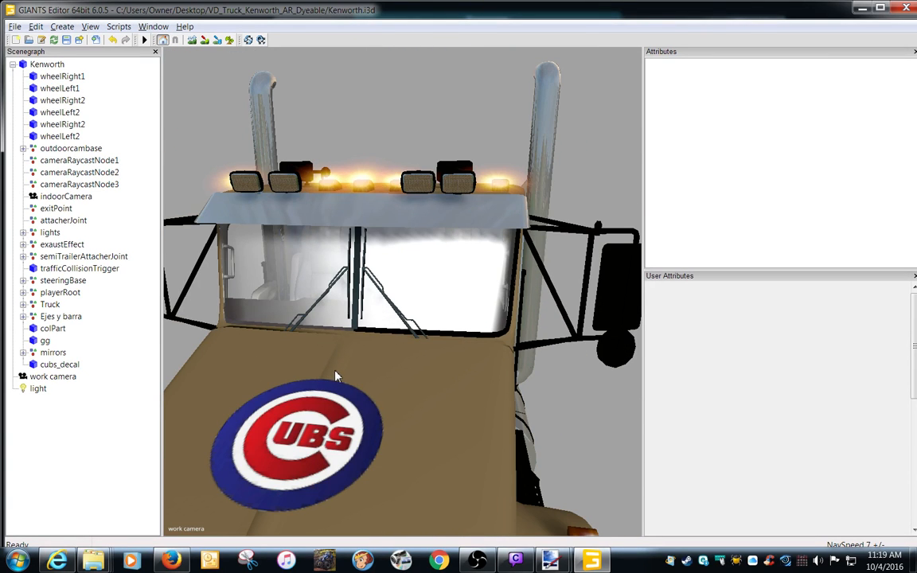
alt+drag(340, 456, 306, 431)
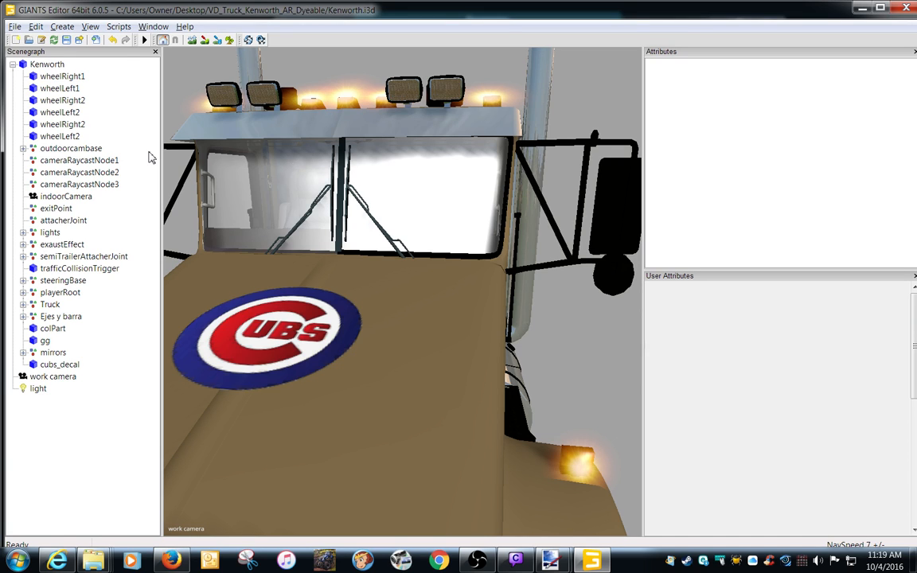
Close GIANTS Editor, put the mod folder window away, and open the test.track folder within FS 2015 Backups.
click(899, 12)
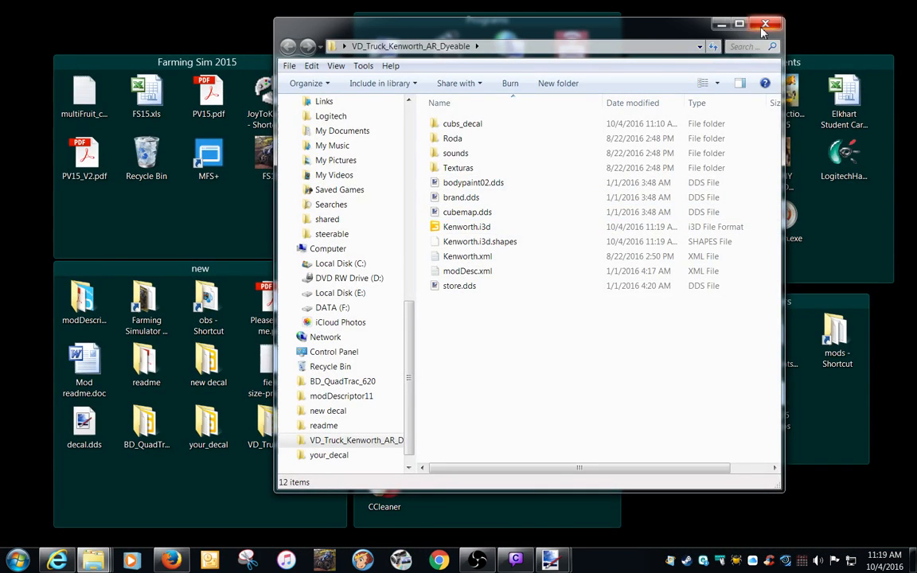
click(721, 24)
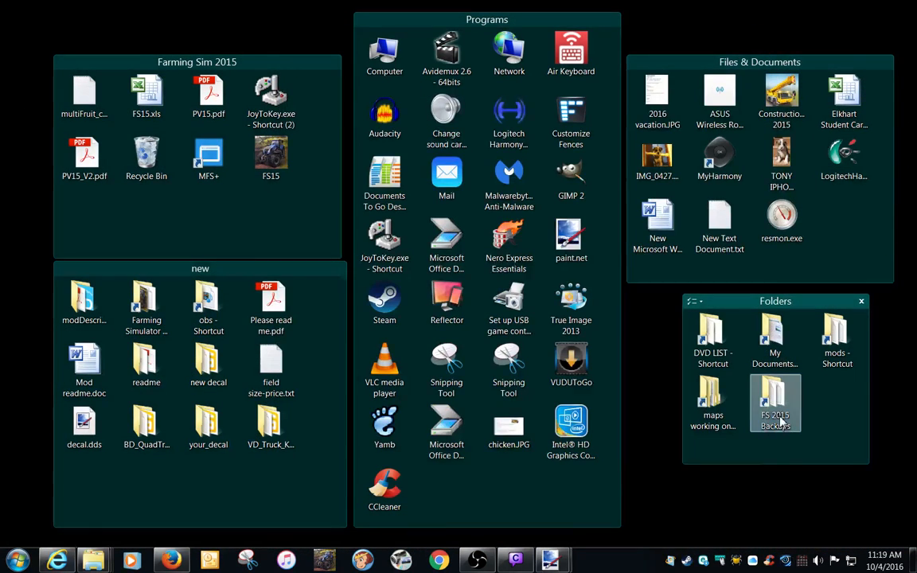
double_click(775, 407)
click(470, 375)
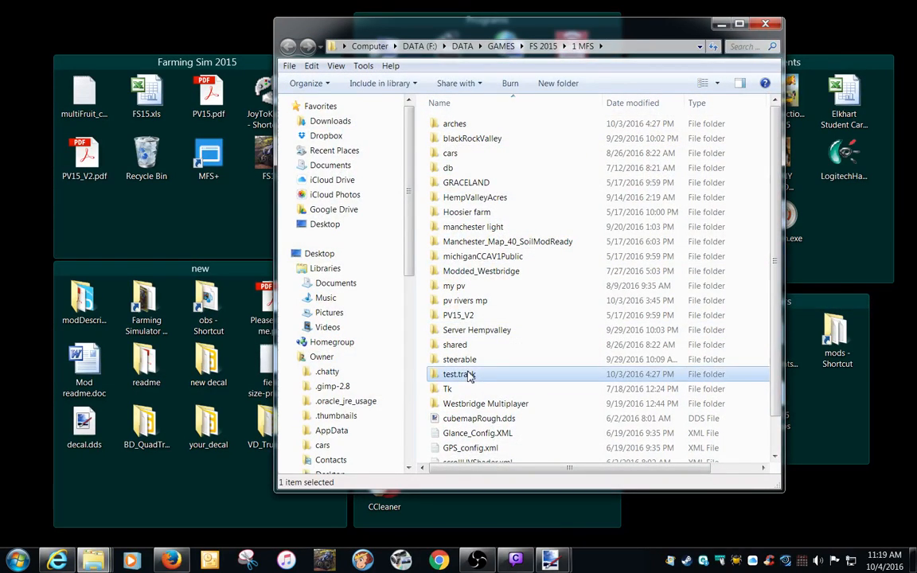
double_click(469, 375)
Delete the old VD_Truck_Kenworth_AR_Dyeable.zip from the test.track folder.
click(490, 216)
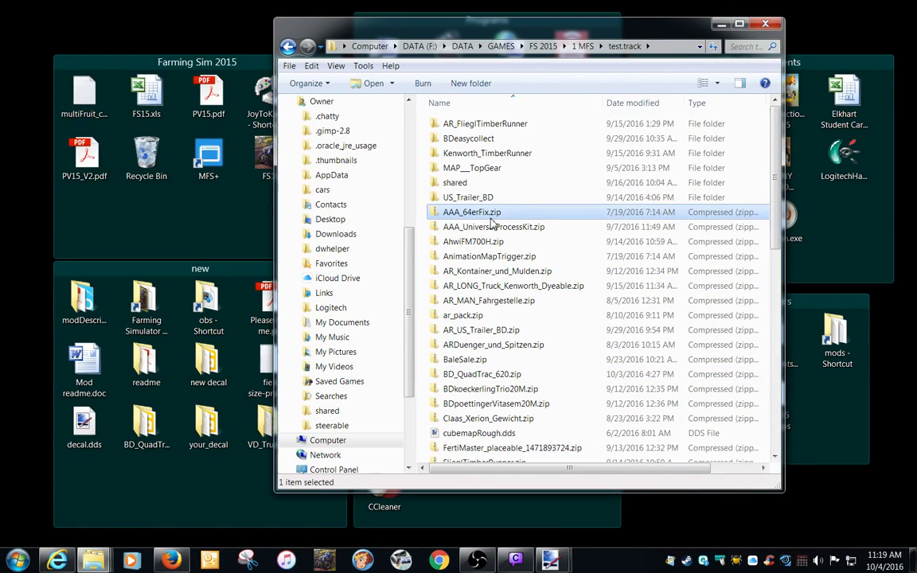
key(v)
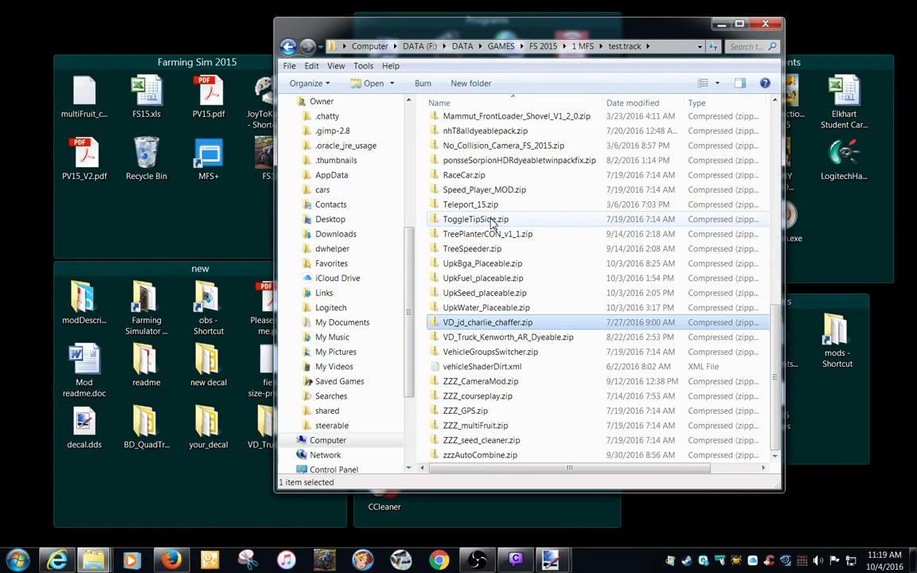
click(480, 342)
key(Delete)
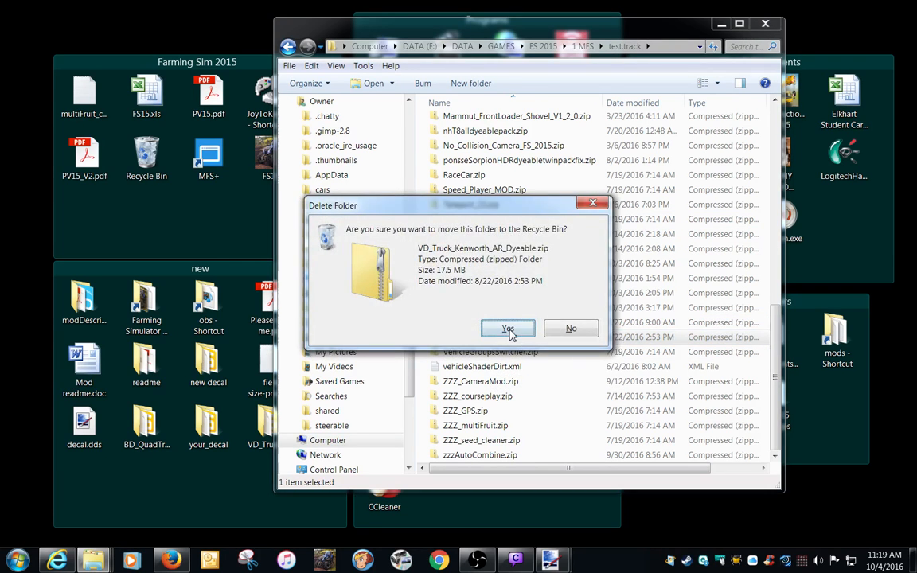
key(Return)
Return to the 1 MFS folder and copy the edited VD_Truck_Kenworth_AR_Dyeable folder from the desktop into test.track.
click(582, 46)
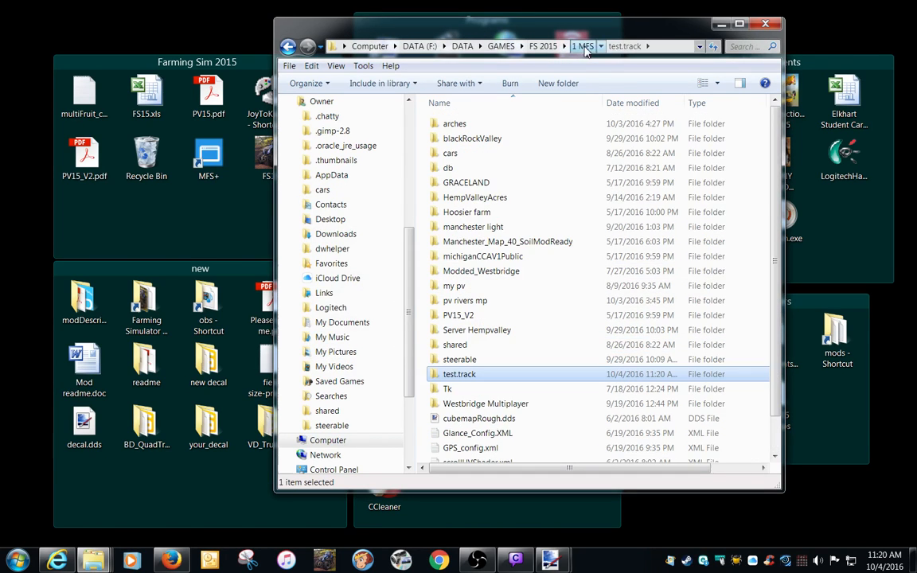
drag(399, 40, 444, 49)
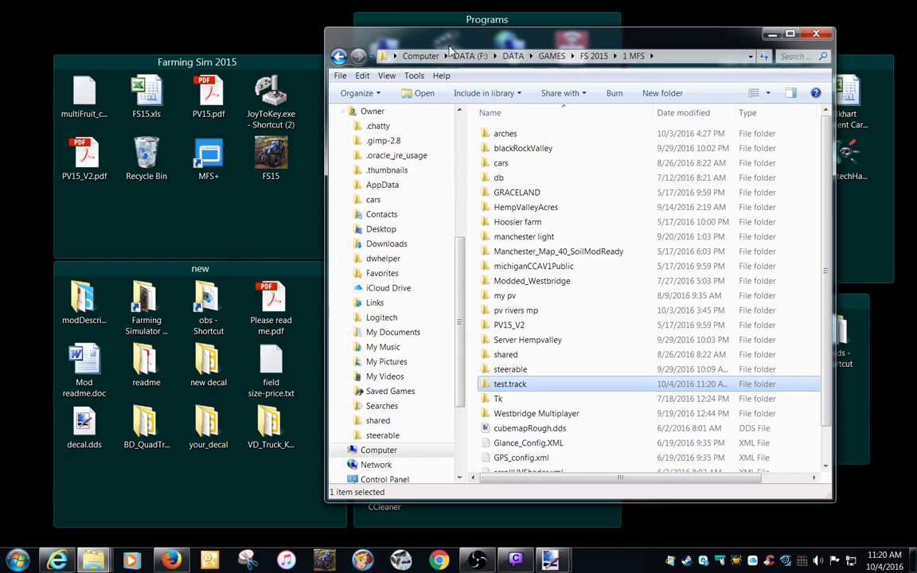
drag(268, 422, 492, 388)
right_drag(492, 389, 493, 389)
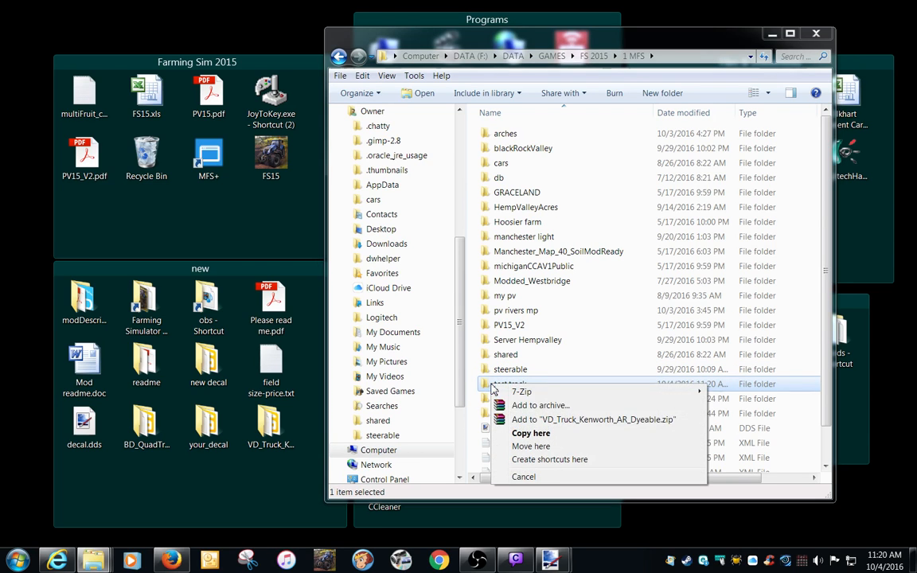
click(531, 435)
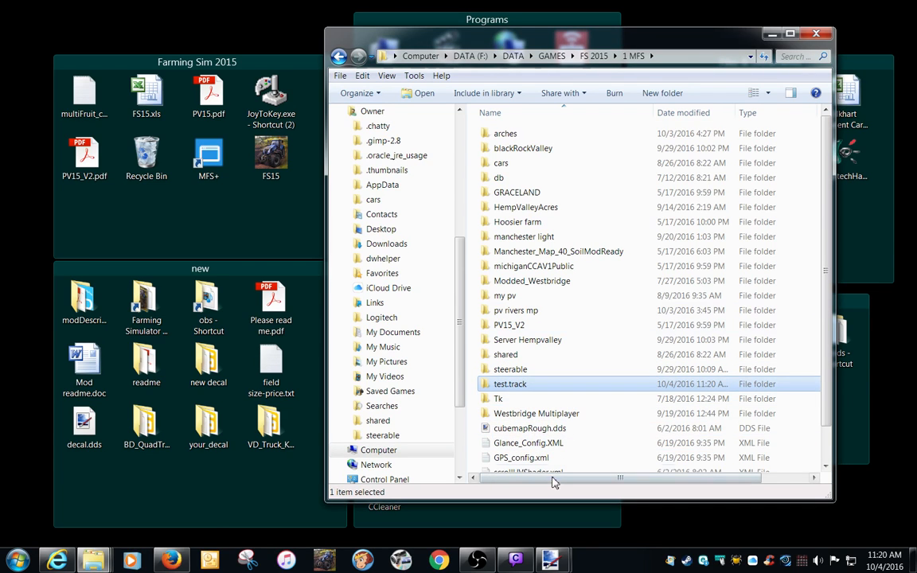
Open MFS+ for the test mod folder, launch Farming Simulator 15, and start the TopGear career game.
double_click(209, 165)
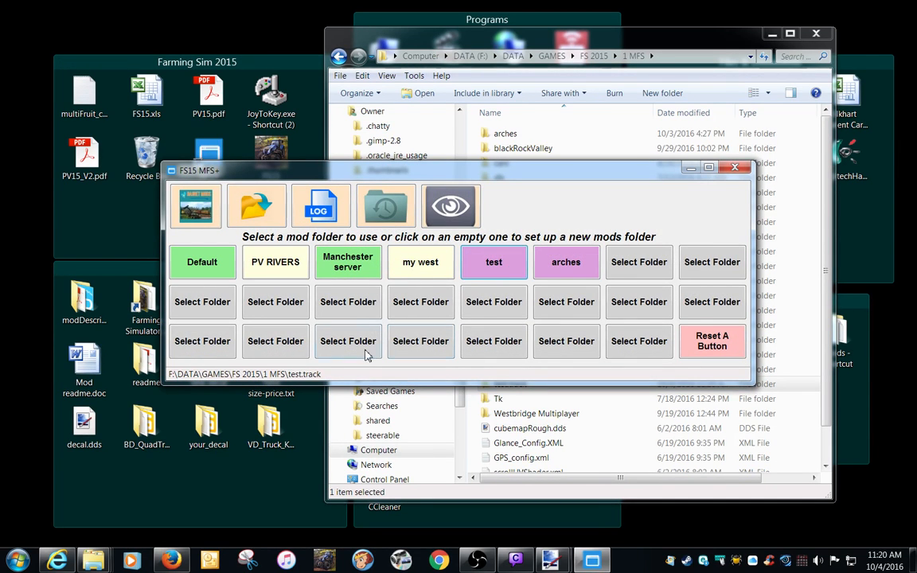
double_click(272, 151)
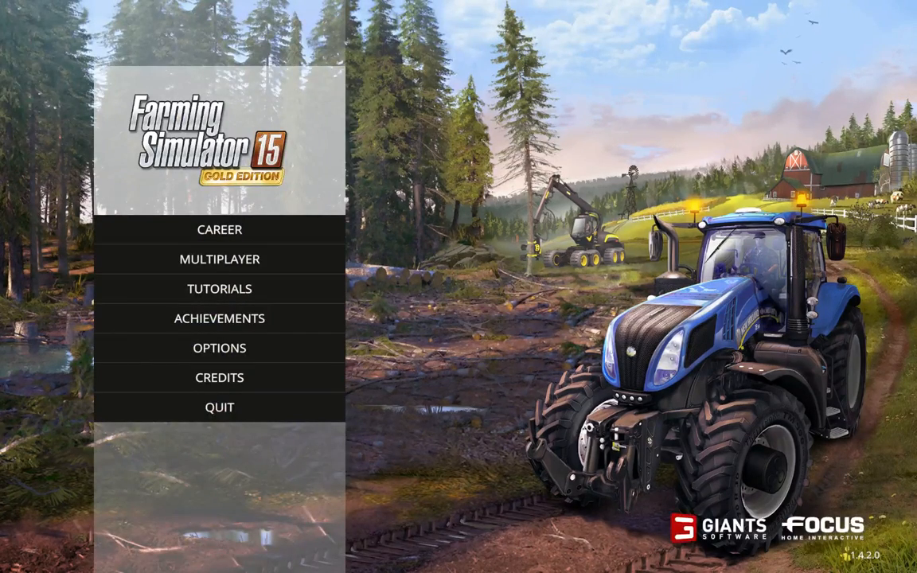
click(263, 230)
double_click(302, 160)
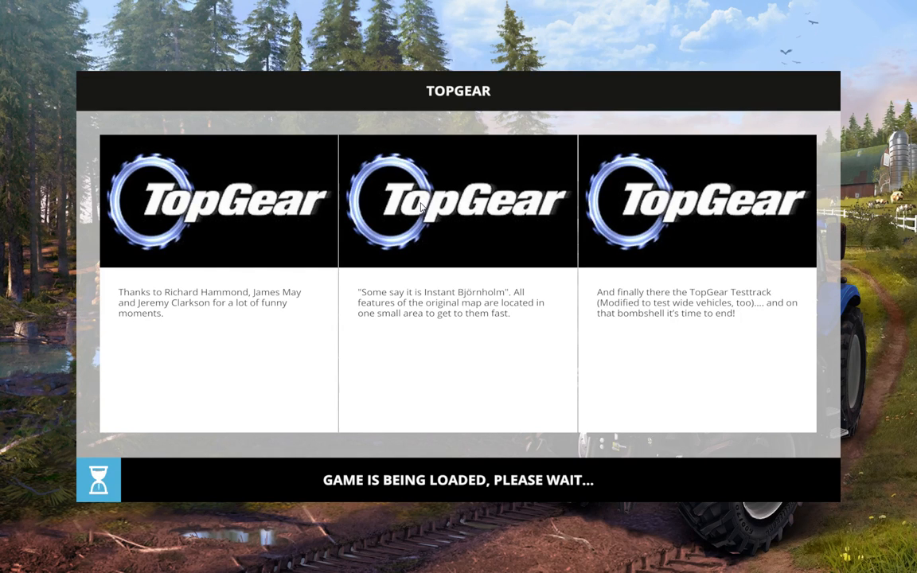
click(537, 481)
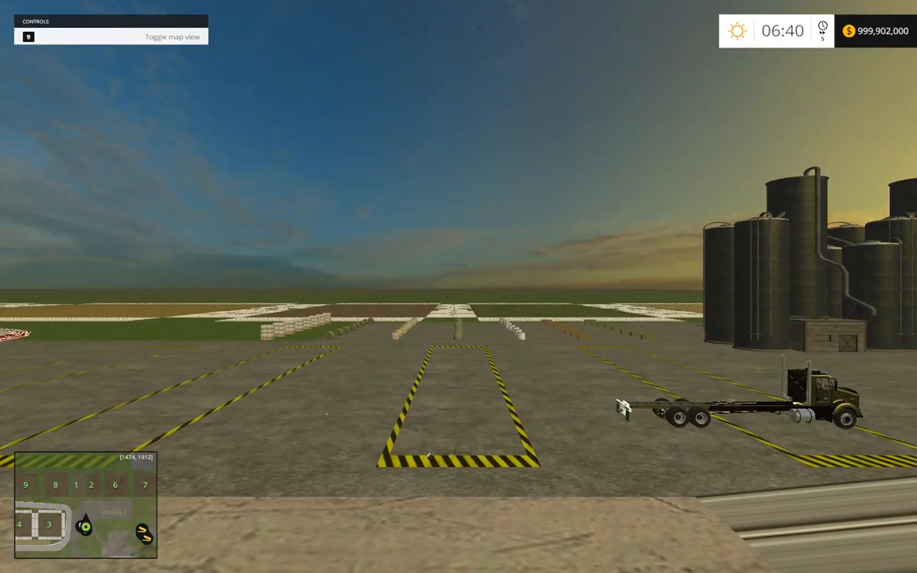
Buy the Kenworth Small AR from the shop's mod trucks in golden yellow.
key(p)
click(814, 95)
click(814, 95)
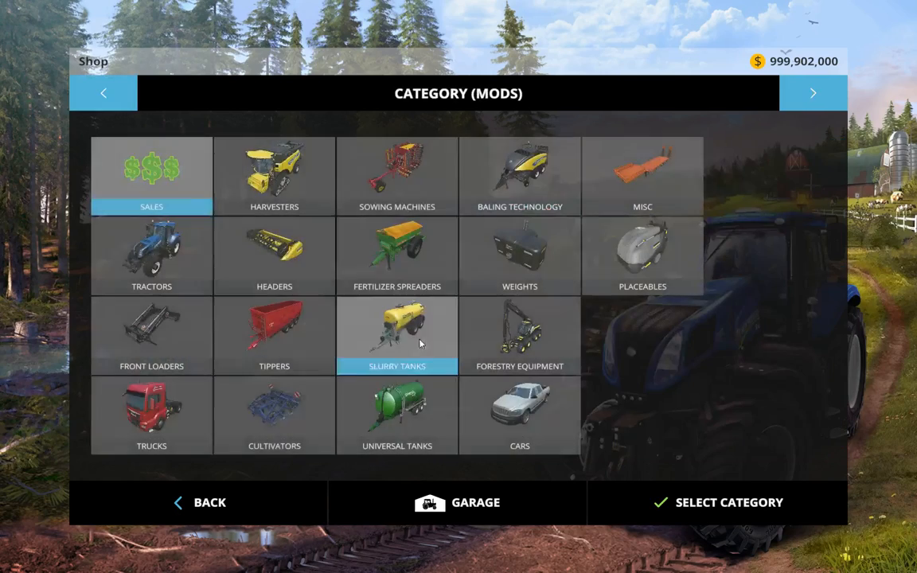
click(205, 417)
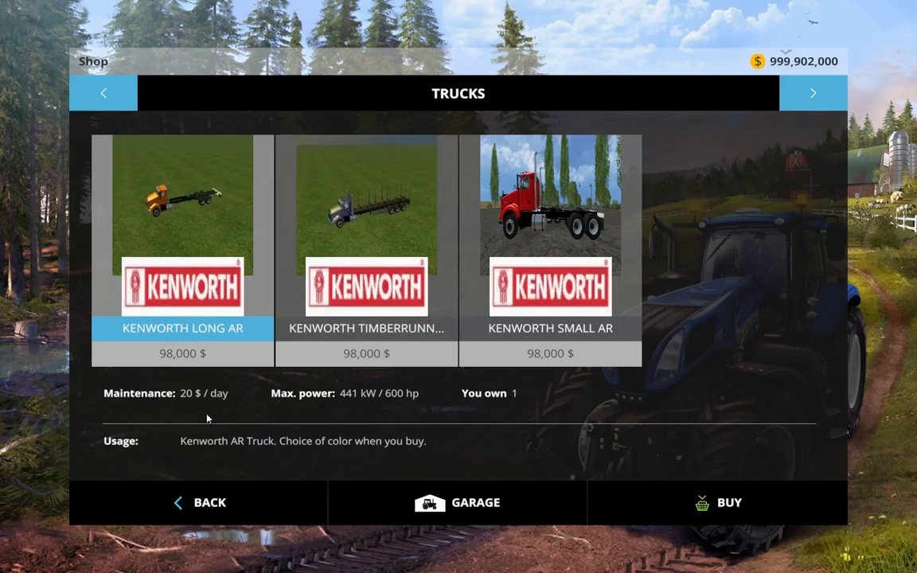
click(528, 221)
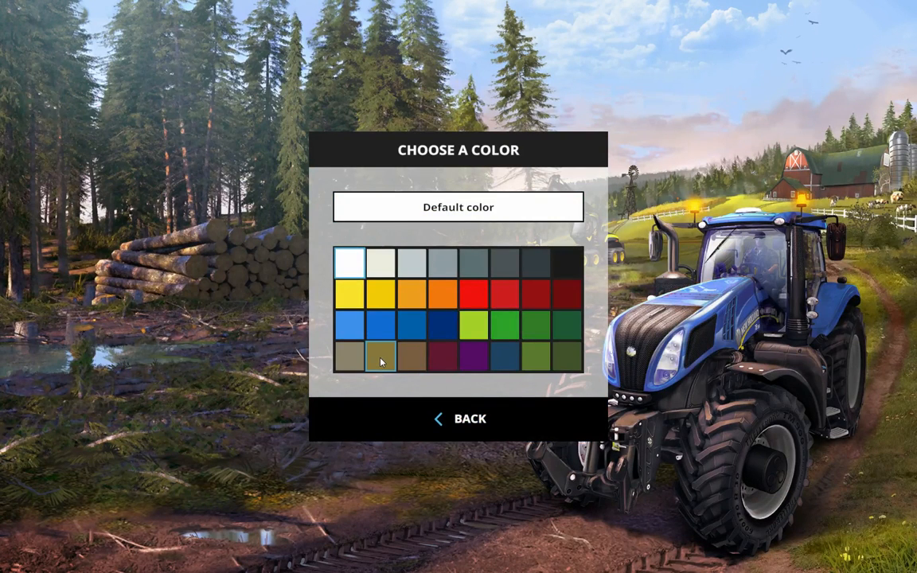
click(380, 293)
click(458, 365)
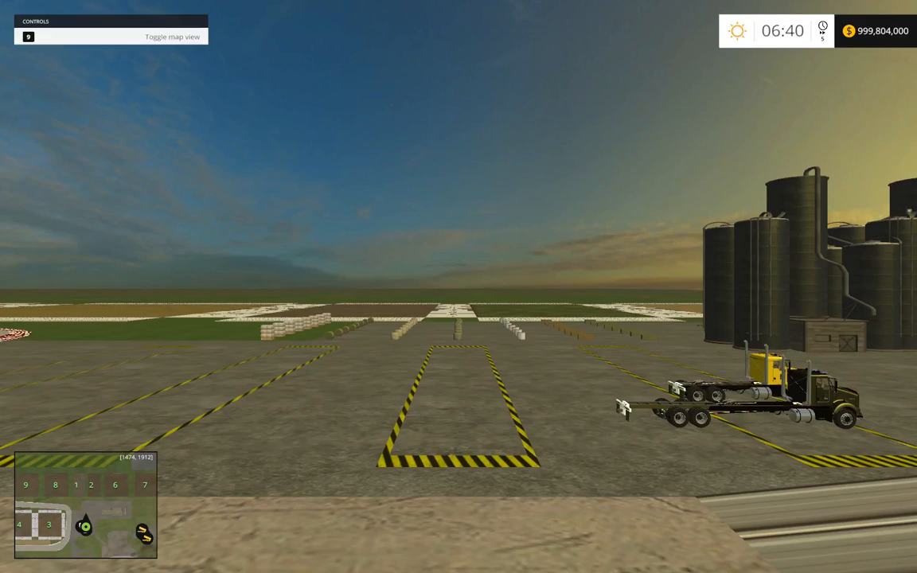
Switch to the yellow Kenworth truck and inspect the Cubs decal on its hood up close.
key(Tab)
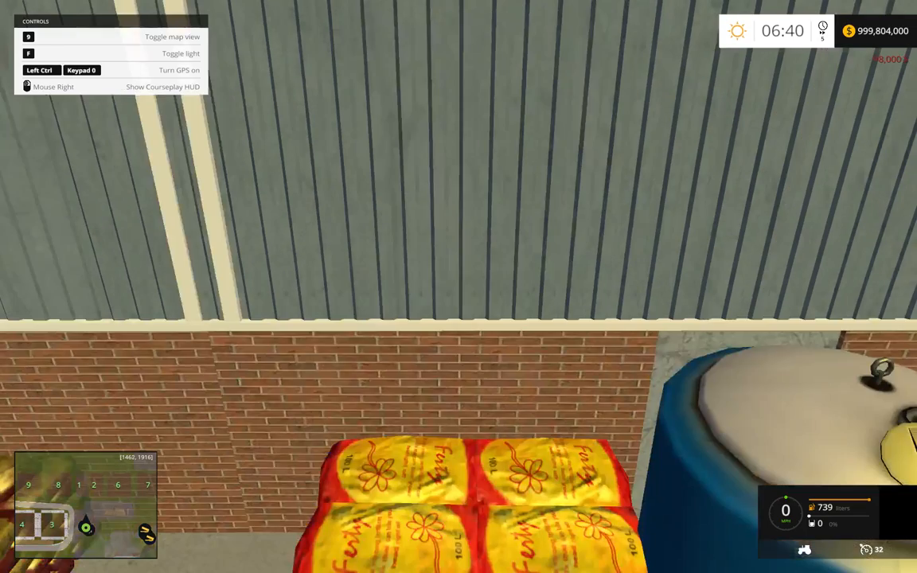
key(Tab)
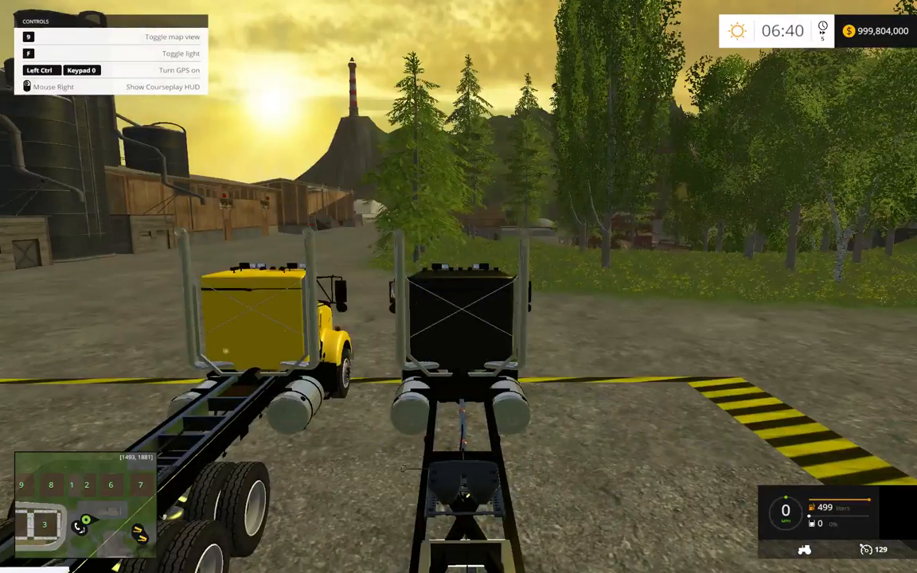
key(Tab)
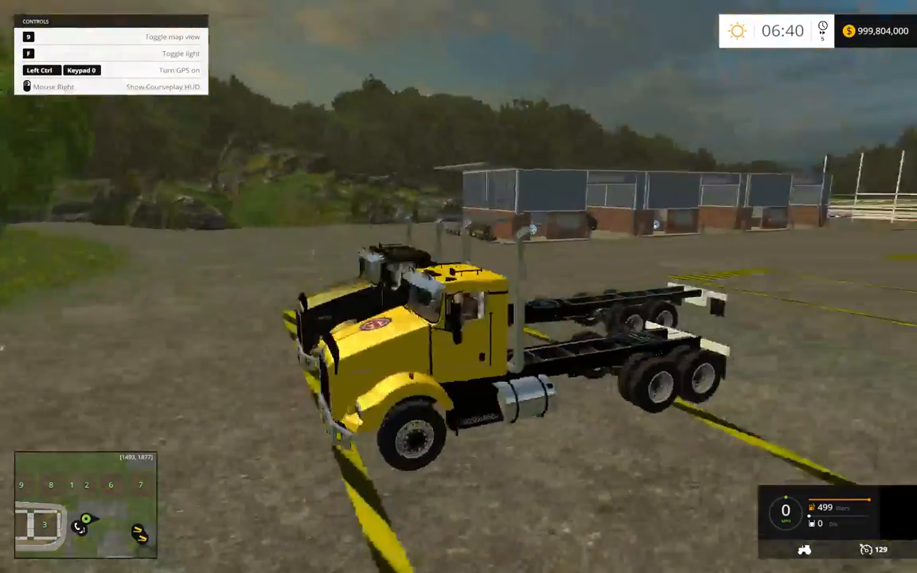
scroll(459, 286, up, 8)
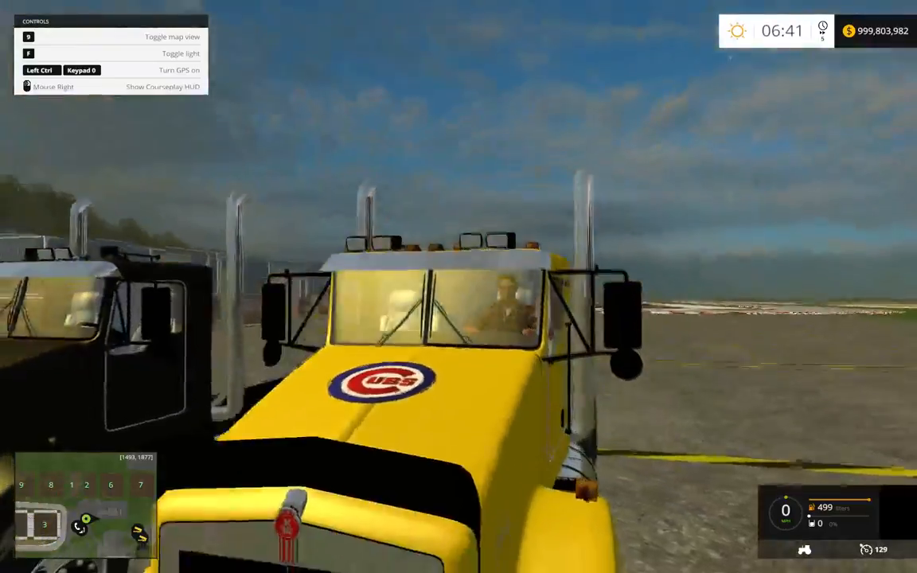
Drive the yellow Kenworth around the yard past the silos, stop it, and examine the hood decal from the front.
key(w)
key(a)
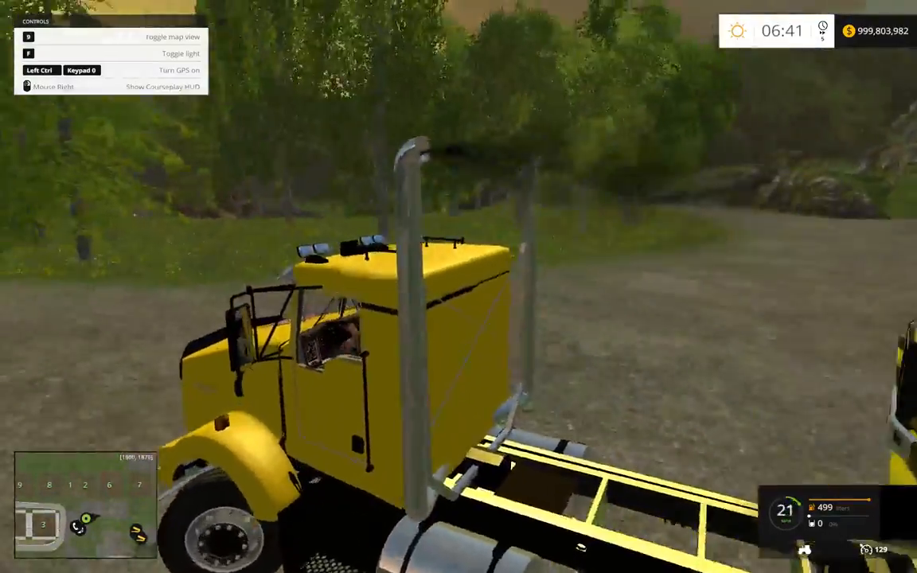
key(w)
scroll(459, 287, down, 3)
key(a)
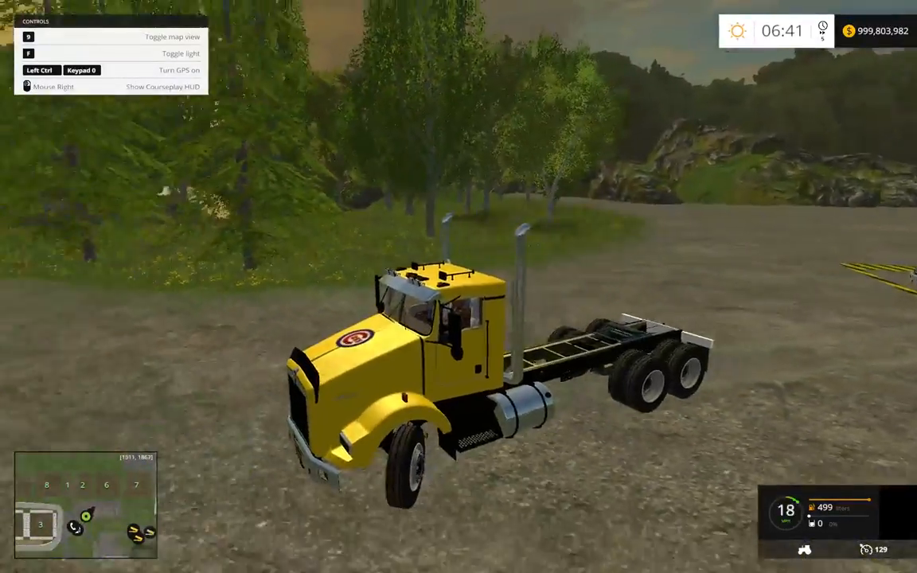
key(a)
key(w)
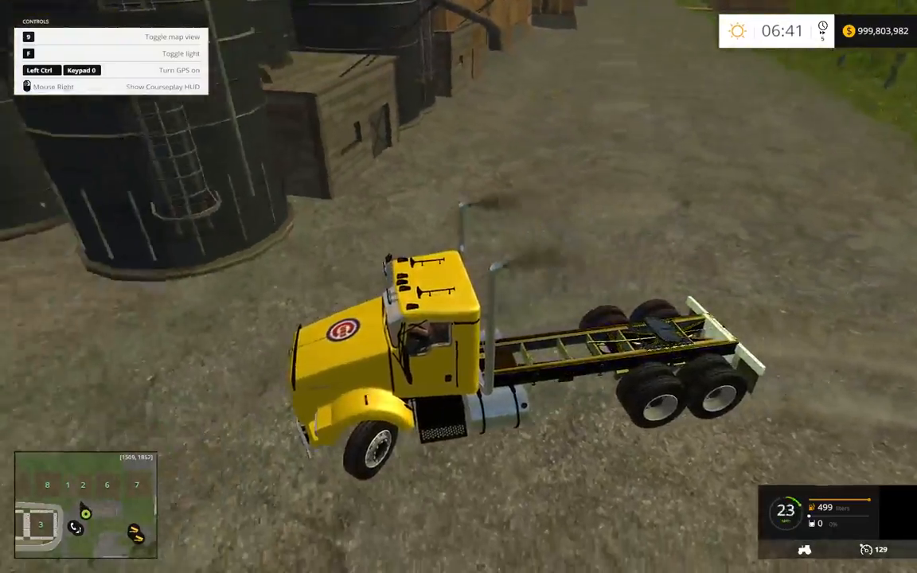
key(s)
key(w)
key(a)
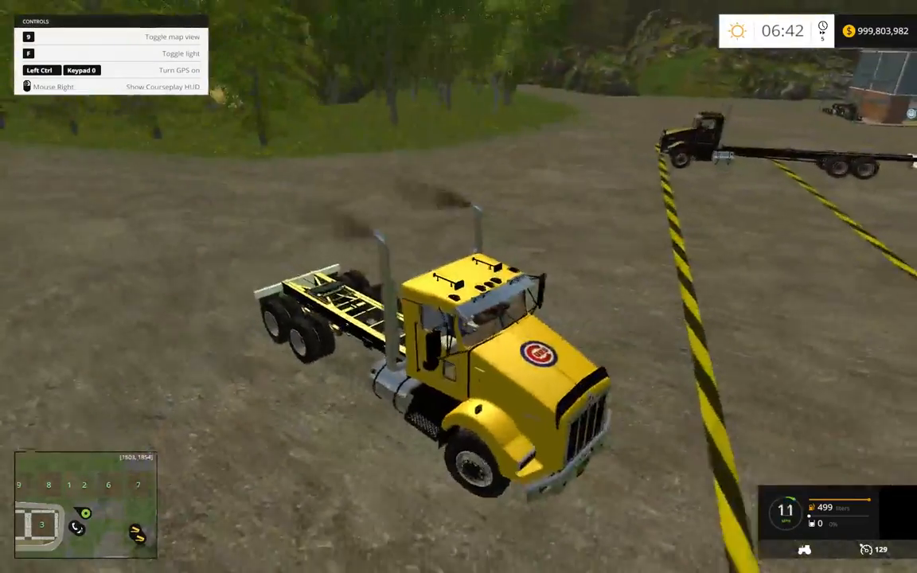
key(s)
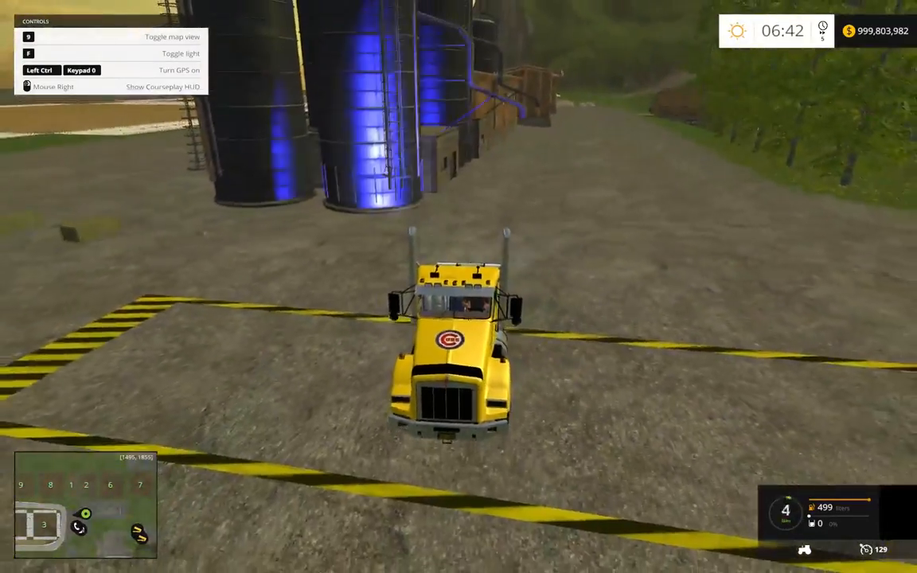
scroll(458, 287, up, 8)
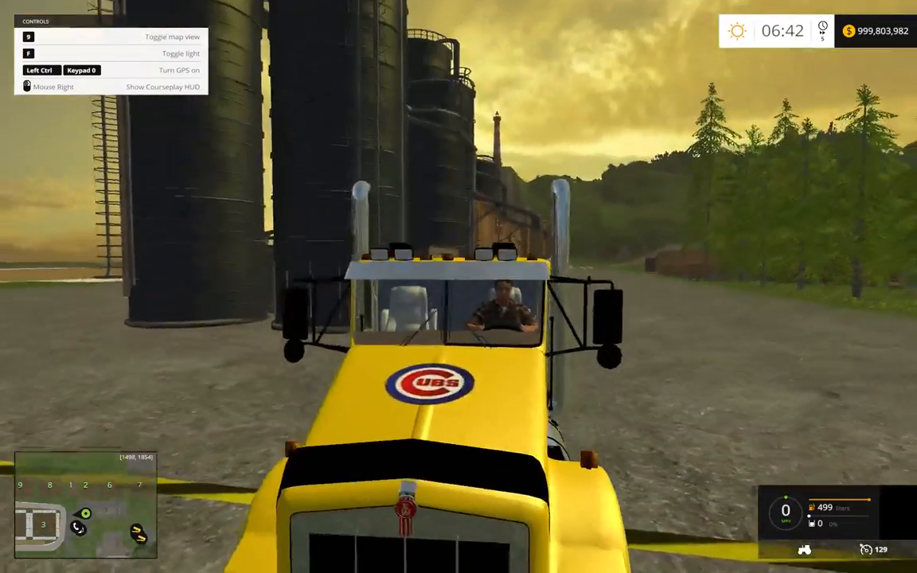
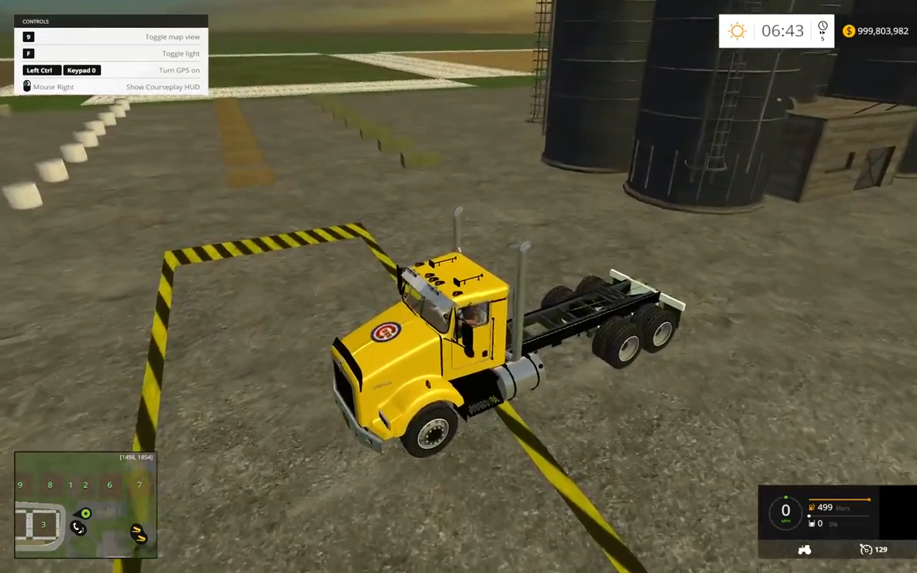
Drive the yellow Kenworth forward across the marked yard and exit the game to the desktop.
key(w)
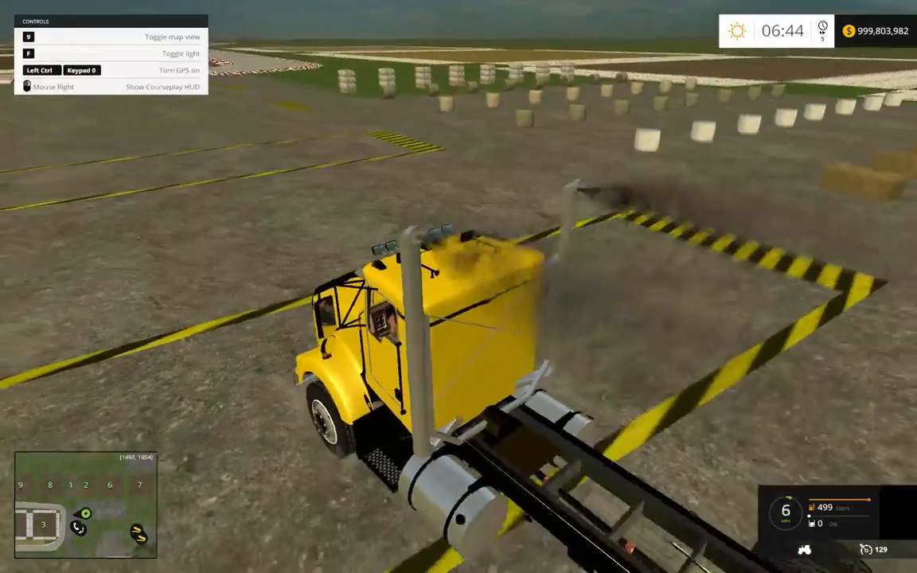
key(w)
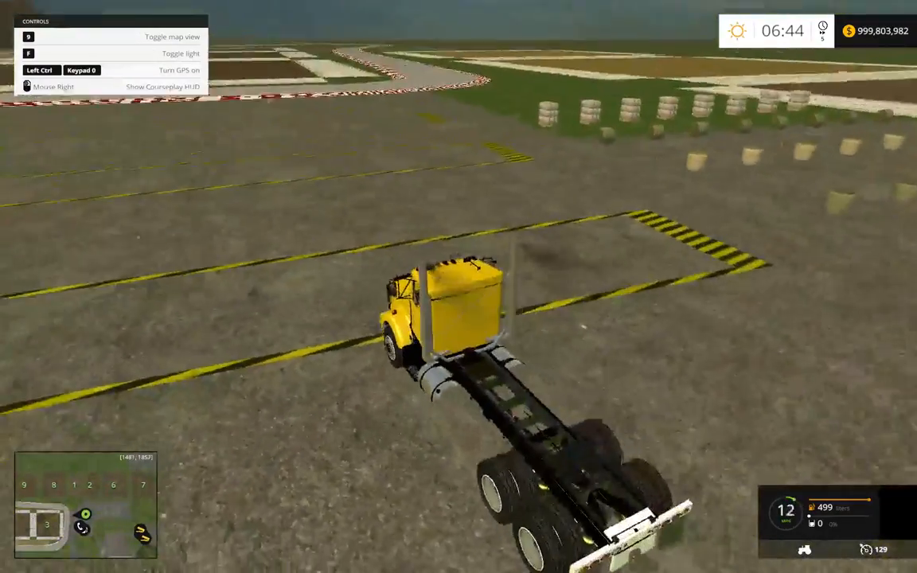
key(w)
key(Escape)
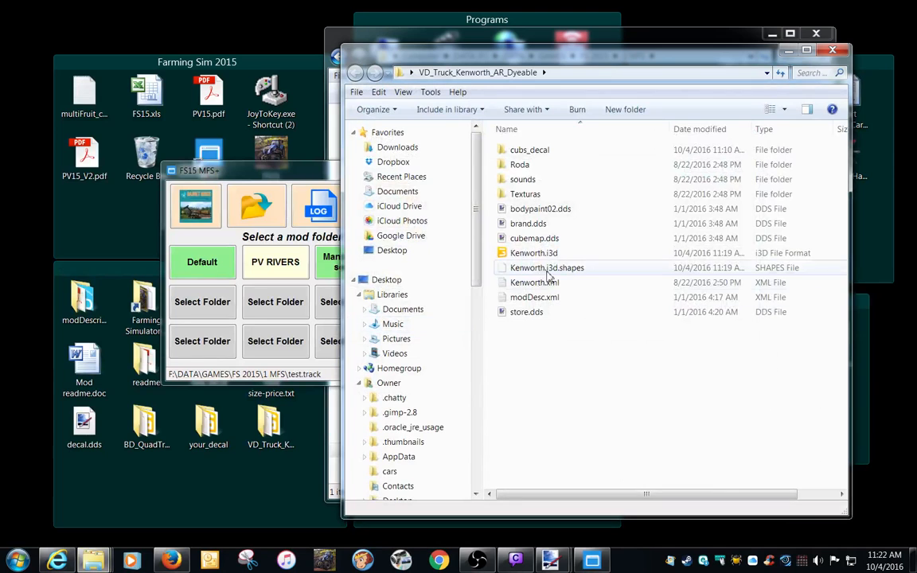
click(543, 253)
double_click(547, 258)
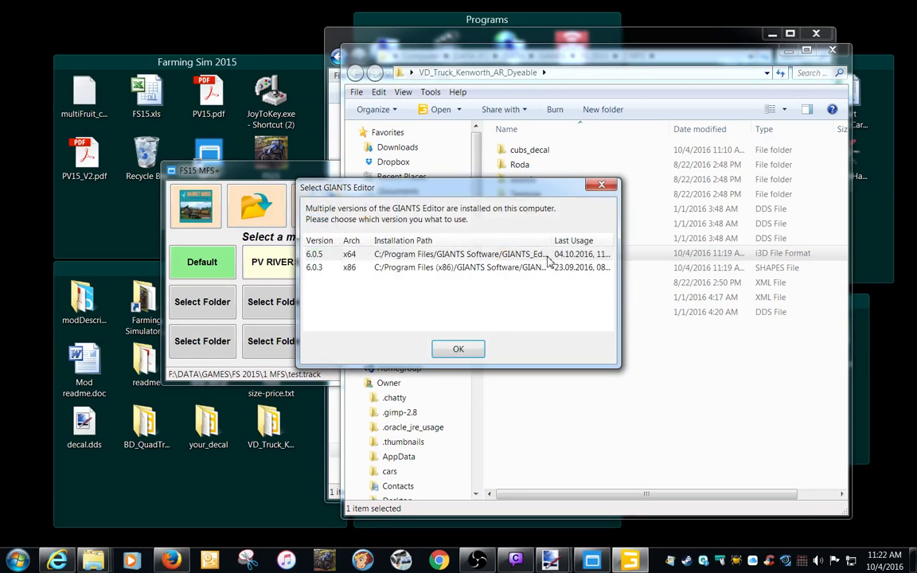
double_click(440, 255)
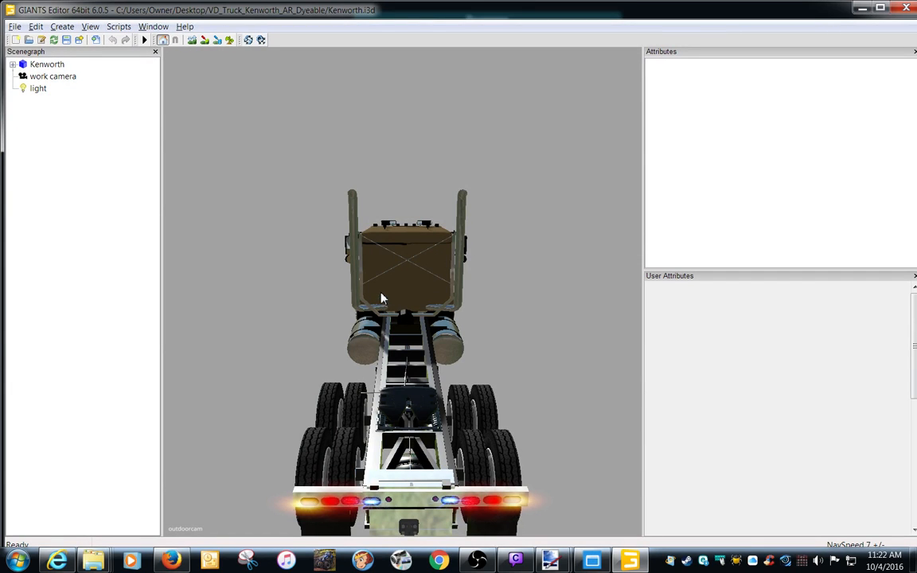
alt+drag(413, 271, 452, 269)
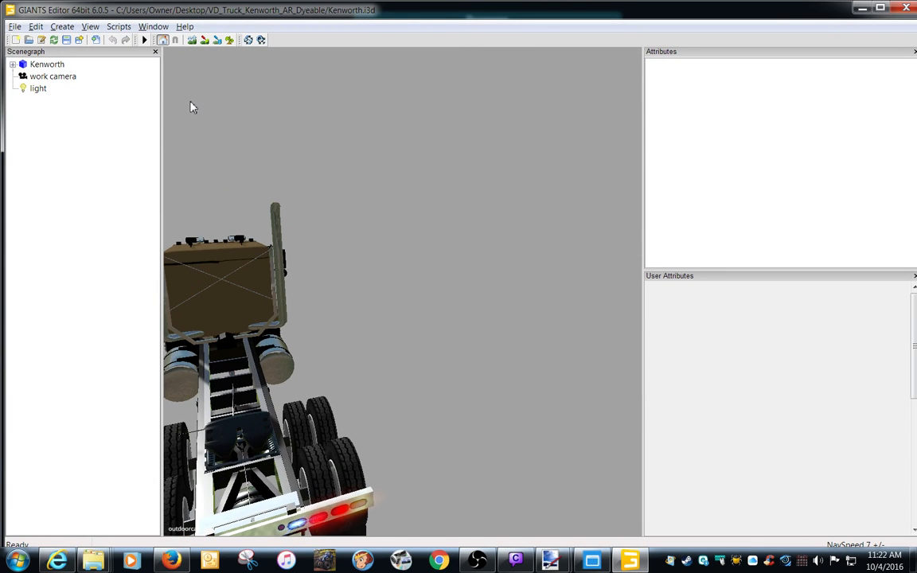
click(62, 27)
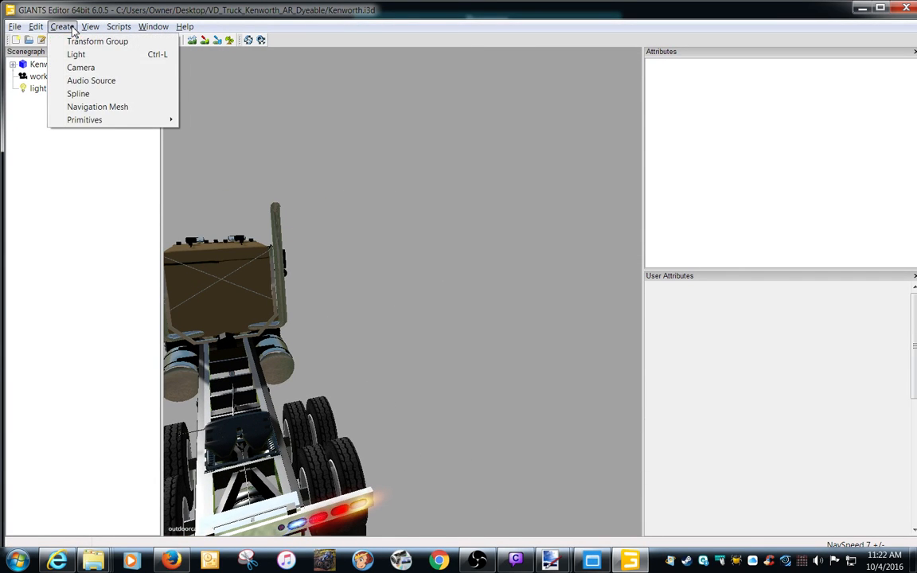
mouse_move(91, 27)
mouse_move(105, 46)
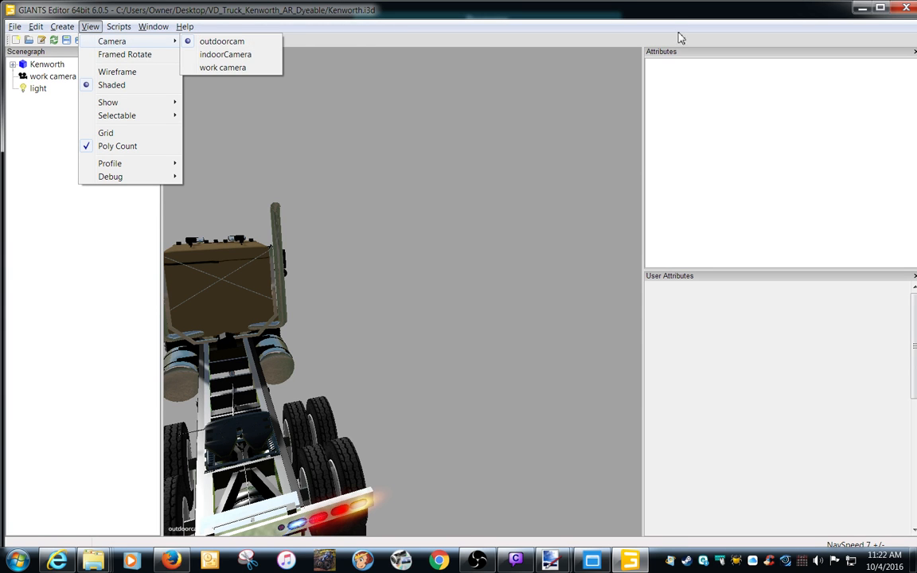
click(909, 8)
click(553, 283)
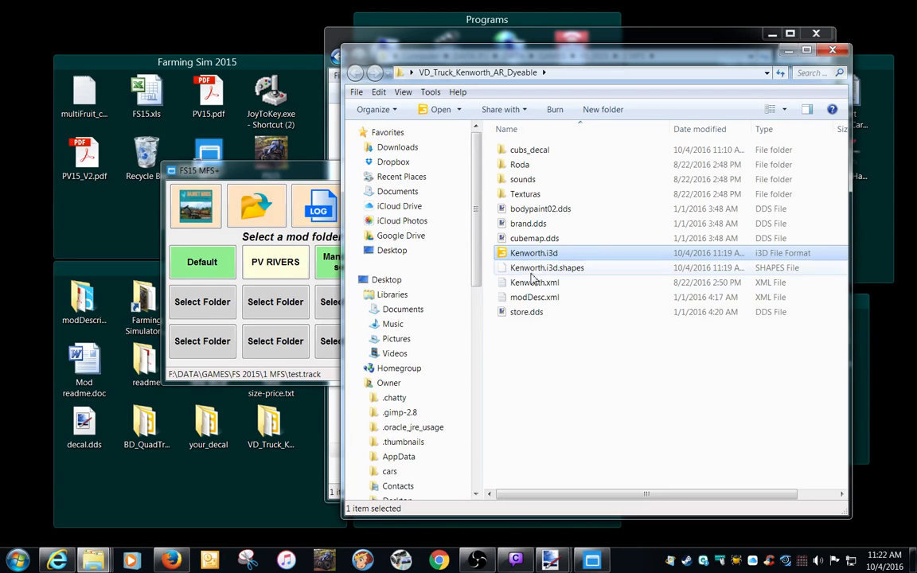
Open Kenworth.i3d in GIANTS Editor 6.0.5 x64 and switch the viewport to the work camera.
double_click(522, 255)
double_click(447, 256)
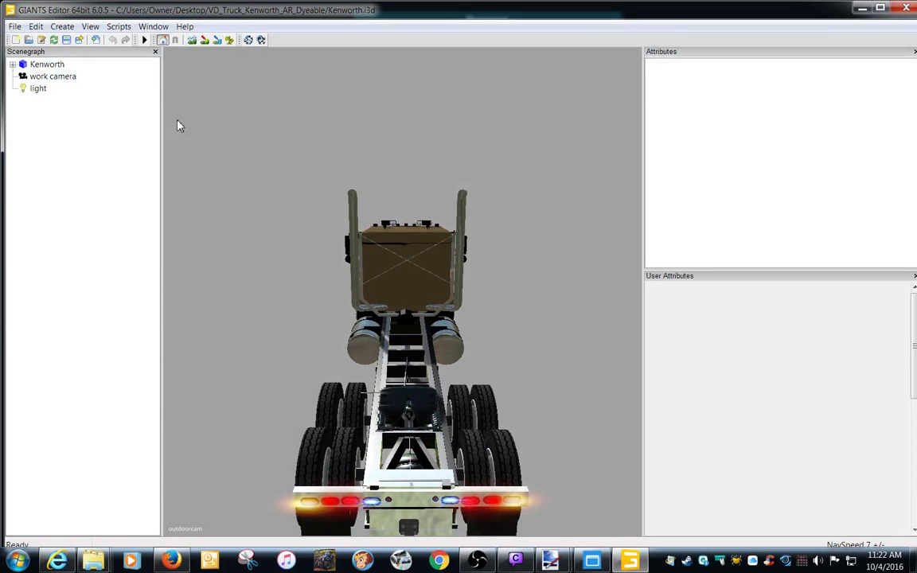
click(90, 28)
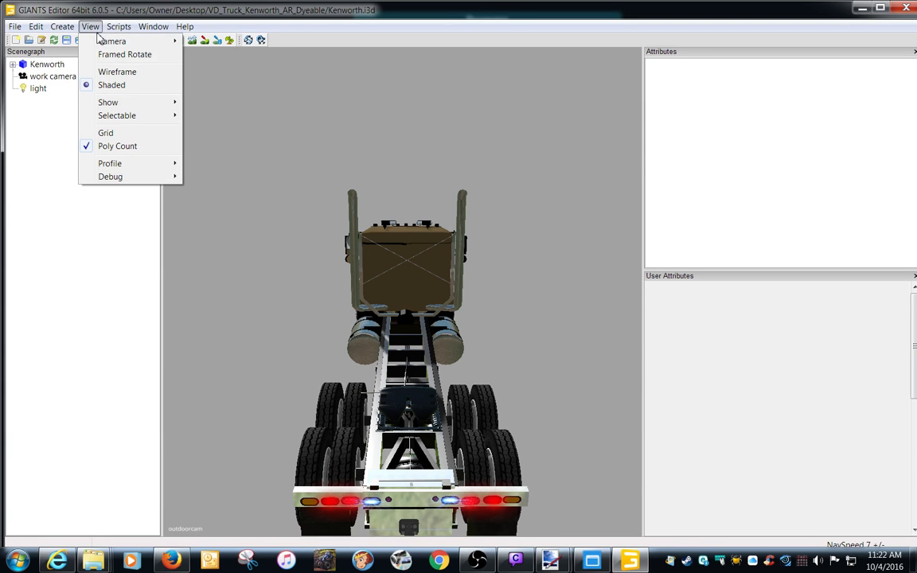
mouse_move(108, 42)
click(223, 67)
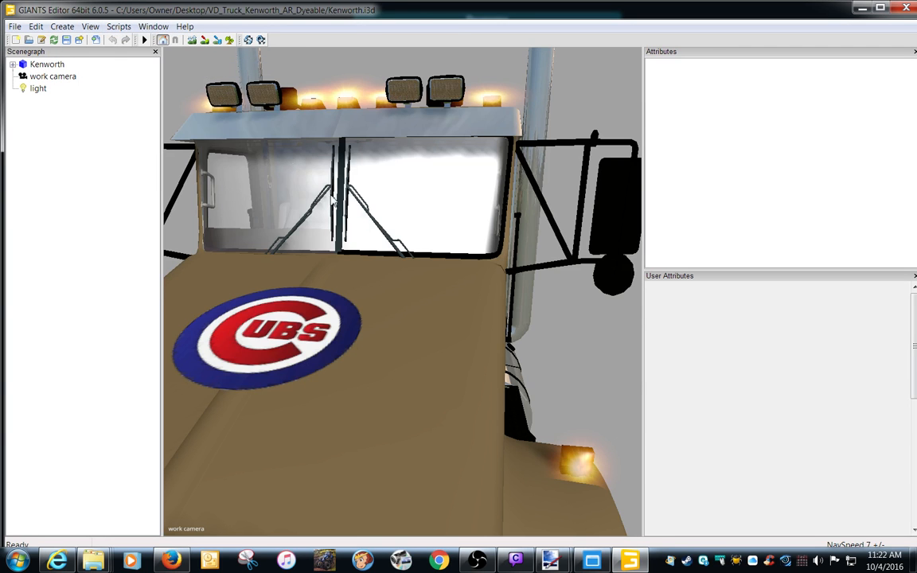
Duplicate the cubs_decal plane inside the Kenworth group and move the copy off the hood to beside the cab, at about X 2.318, Z 2.919.
scroll(425, 349, down, 10)
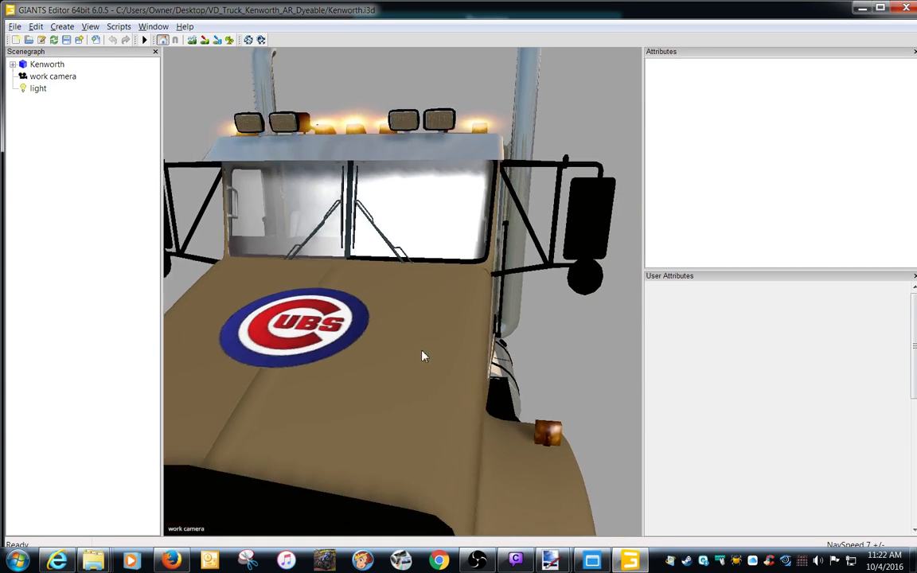
scroll(411, 351, up, 1)
alt+middle_drag(425, 343, 414, 338)
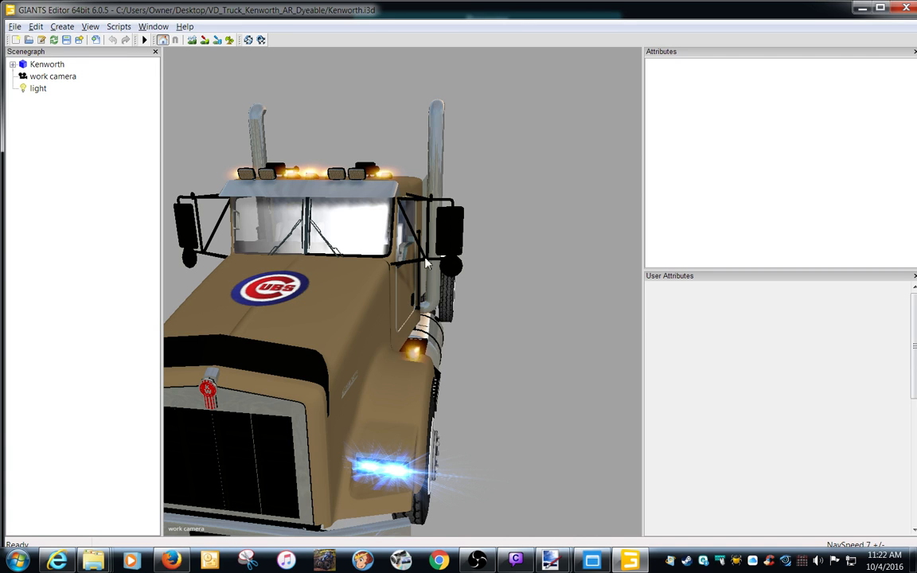
alt+drag(449, 294, 430, 292)
alt+middle_drag(429, 291, 399, 292)
alt+drag(398, 293, 341, 286)
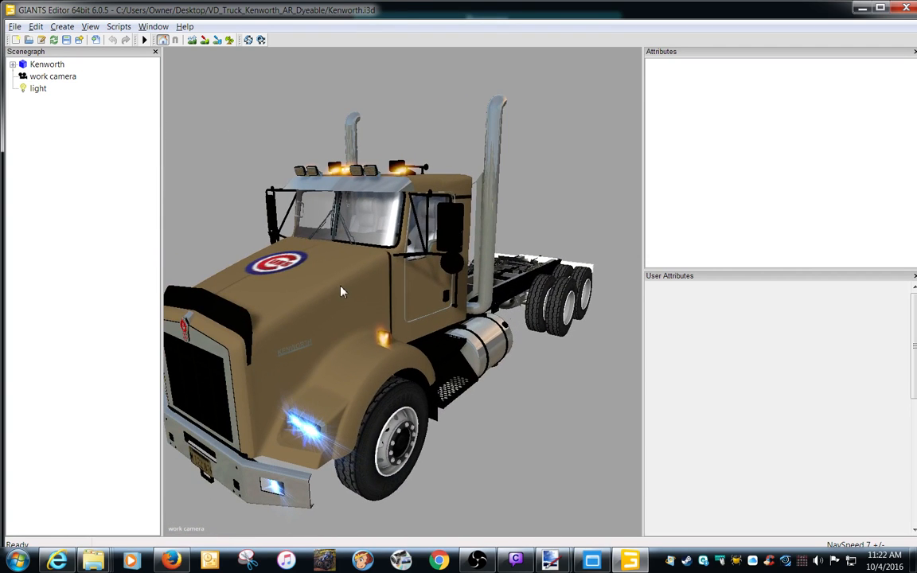
click(13, 65)
click(64, 365)
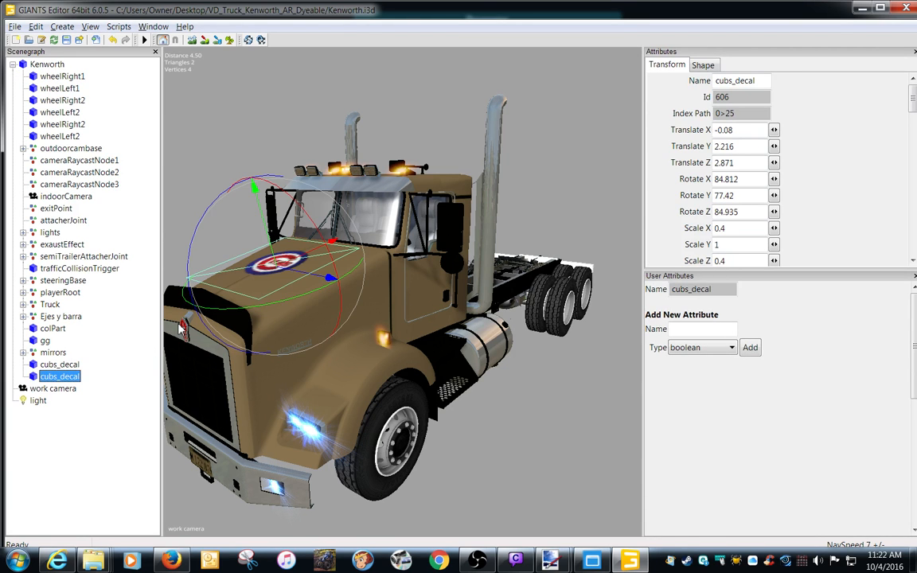
key(ctrl+d)
drag(345, 303, 398, 368)
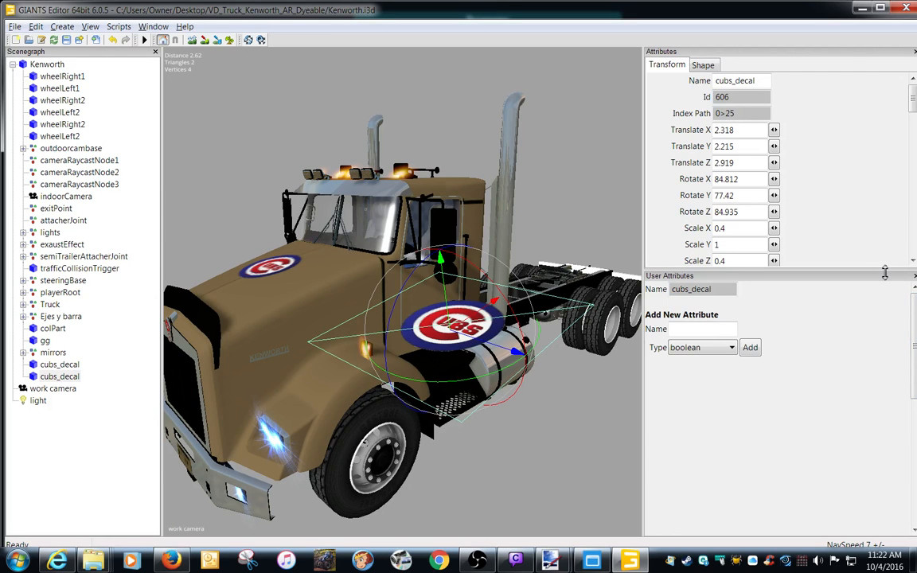
Rotate the decal copy upright so it faces outward beside the driver's door, and set its Rotate Y to 0.
drag(884, 273, 882, 365)
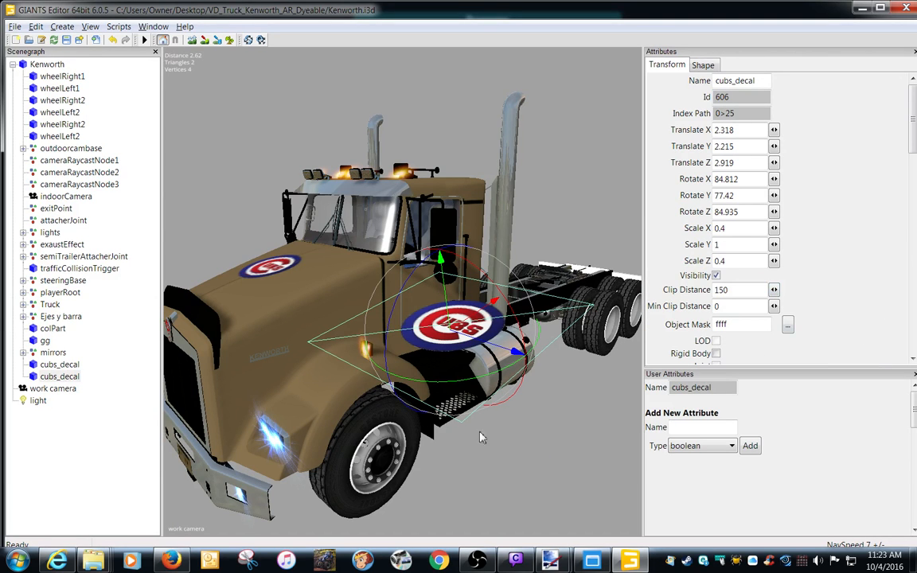
drag(389, 280, 407, 355)
drag(391, 310, 494, 307)
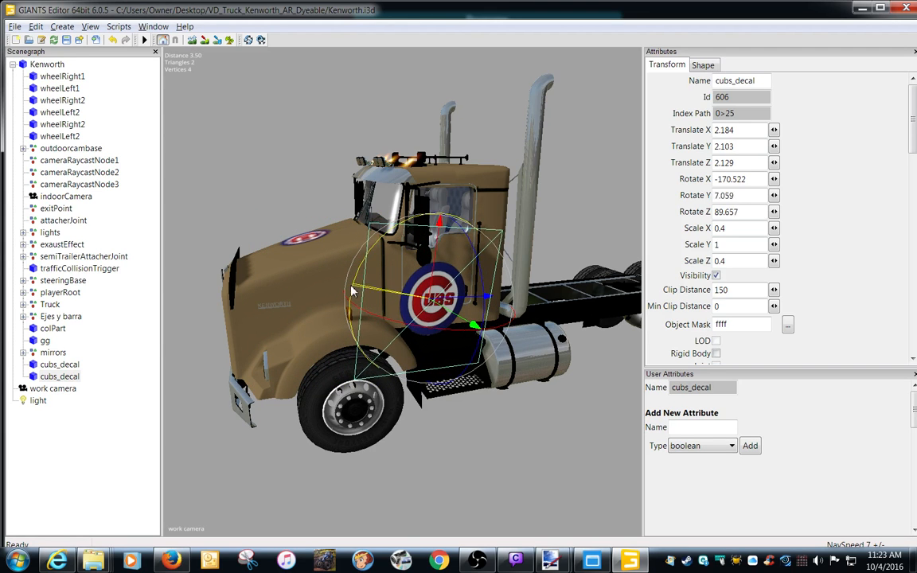
drag(352, 291, 344, 320)
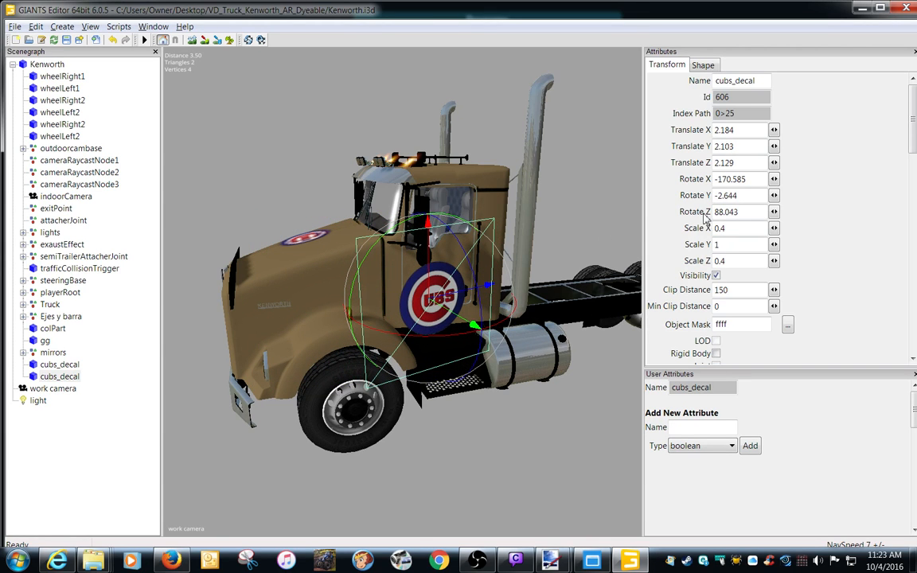
double_click(745, 195)
text(0)
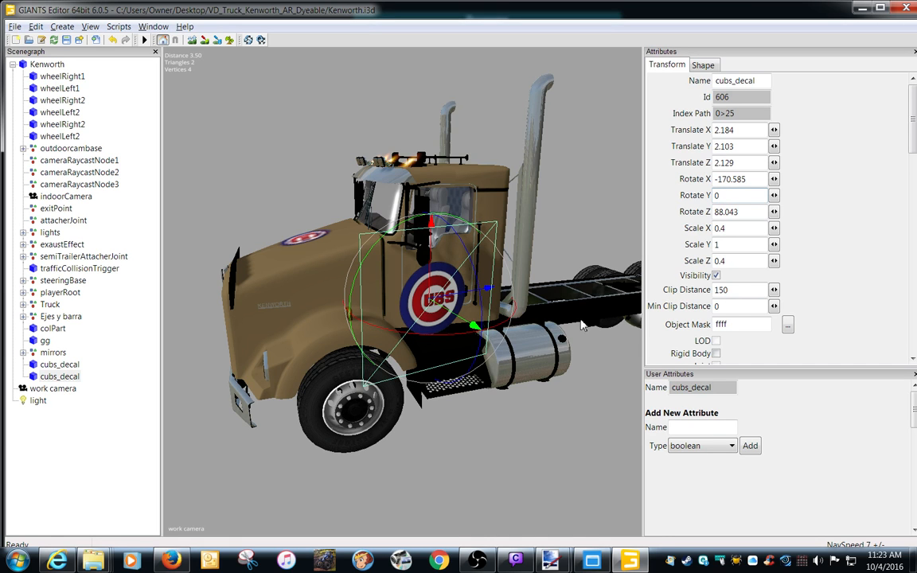
Move the decal copy onto the driver's door below the window, at about X 0.94, Y 1.955, Z 1.466.
alt+middle_drag(533, 418, 405, 402)
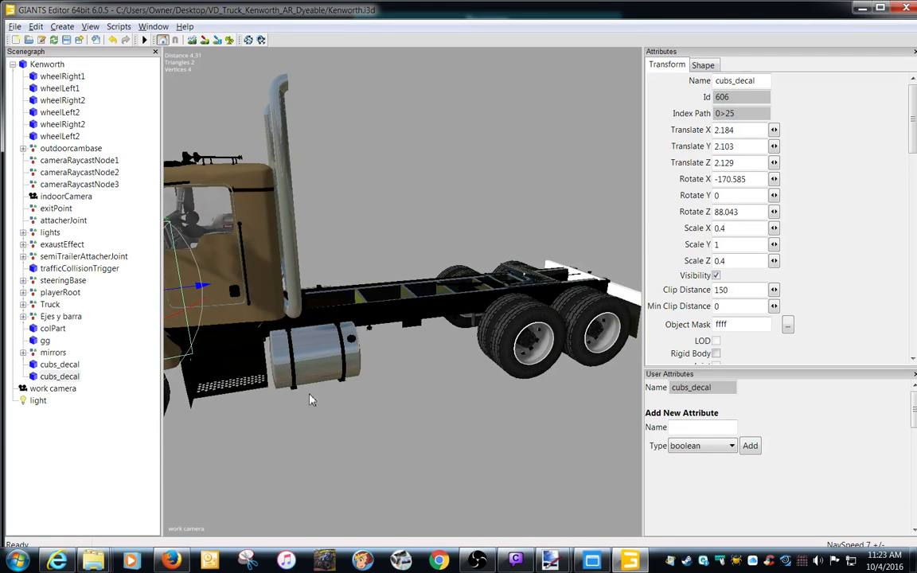
alt+drag(310, 399, 256, 399)
alt+right_drag(257, 399, 275, 400)
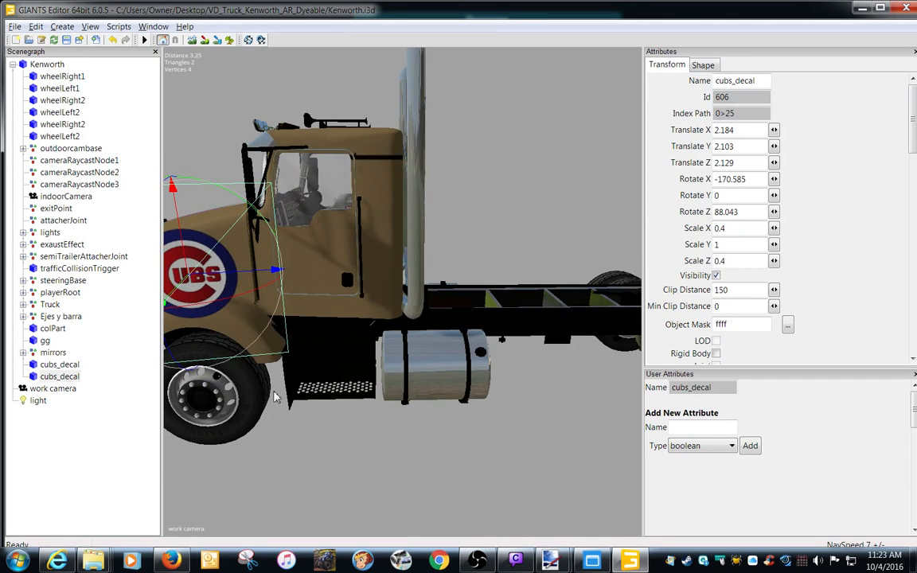
key(ctrl+b)
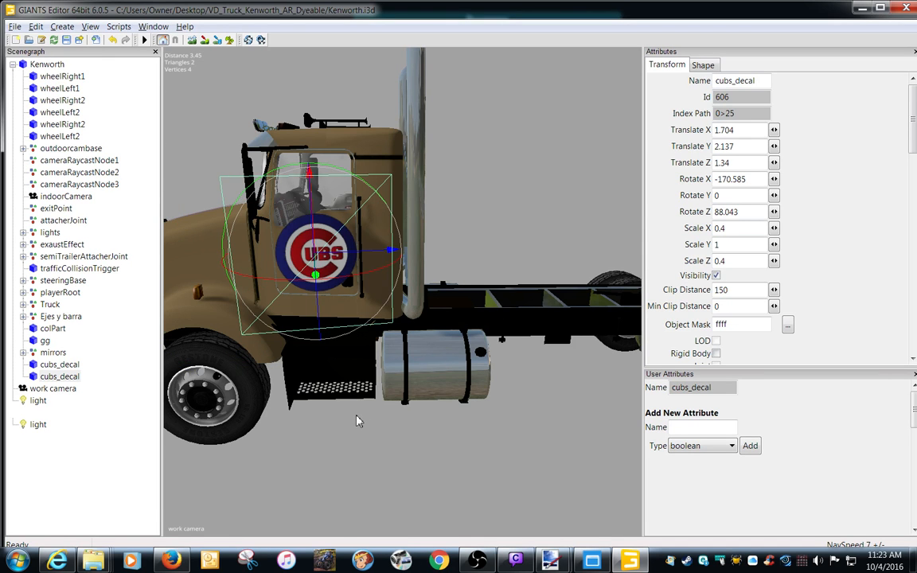
scroll(356, 421, up, 5)
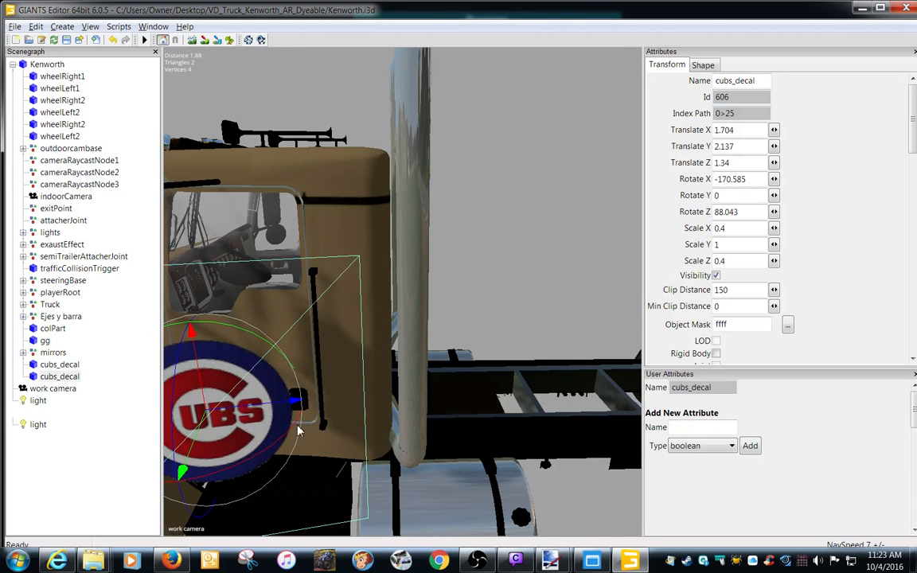
drag(191, 447, 232, 327)
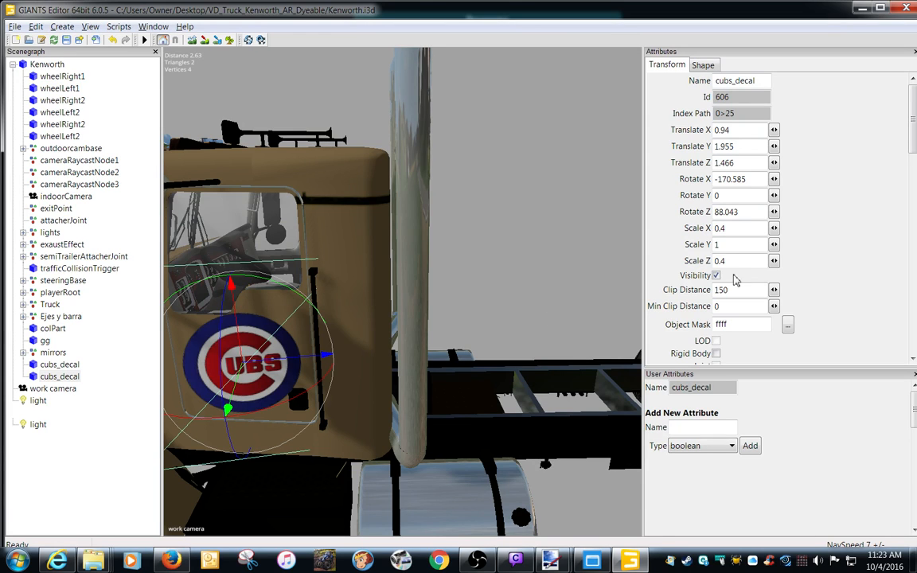
Set the door decal's Rotate Z to 90 and its Rotate X to -180.
drag(760, 213, 614, 212)
text(90)
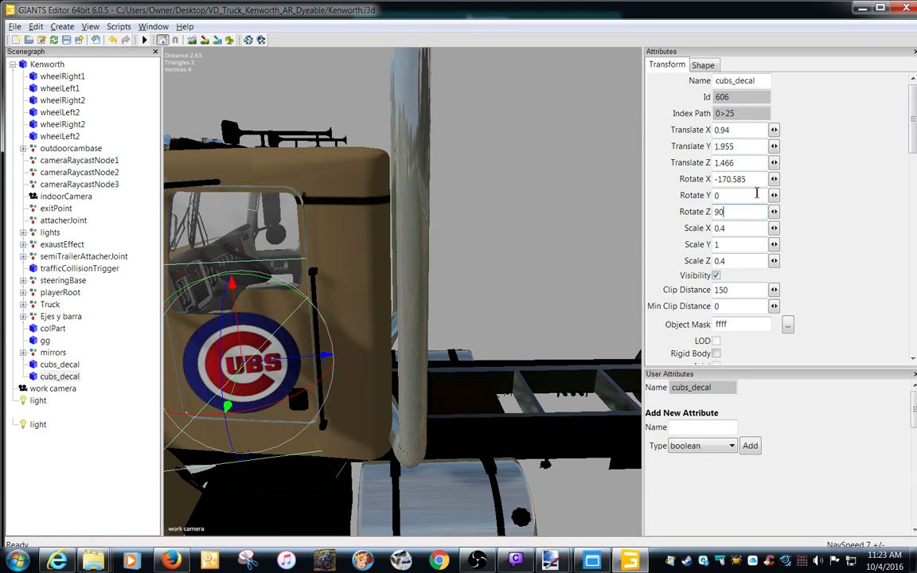
drag(756, 184, 650, 181)
text(-180)
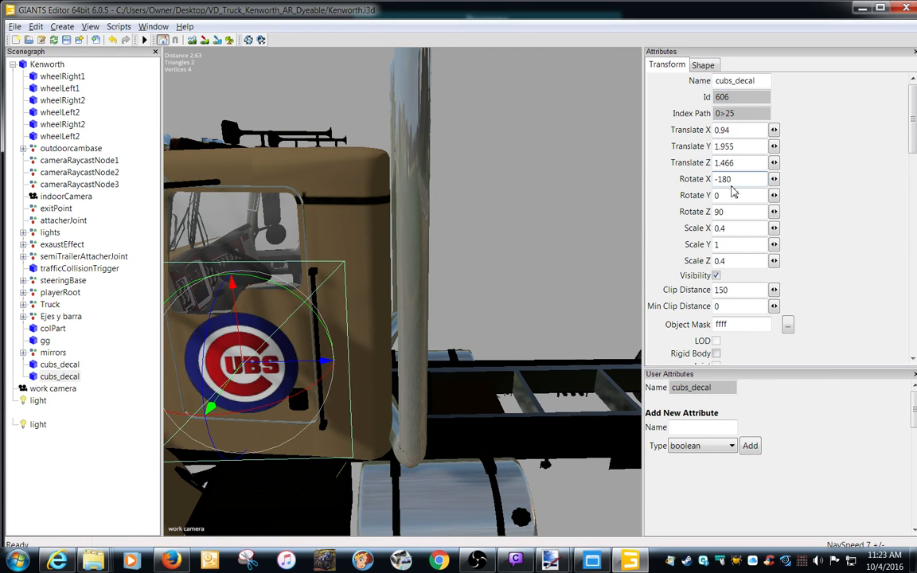
Turn the door decal to about 173.455 in Rotate X and reposition it against the door at about X 0.835, Y 1.897, Z 1.528.
alt+middle_drag(355, 427, 372, 425)
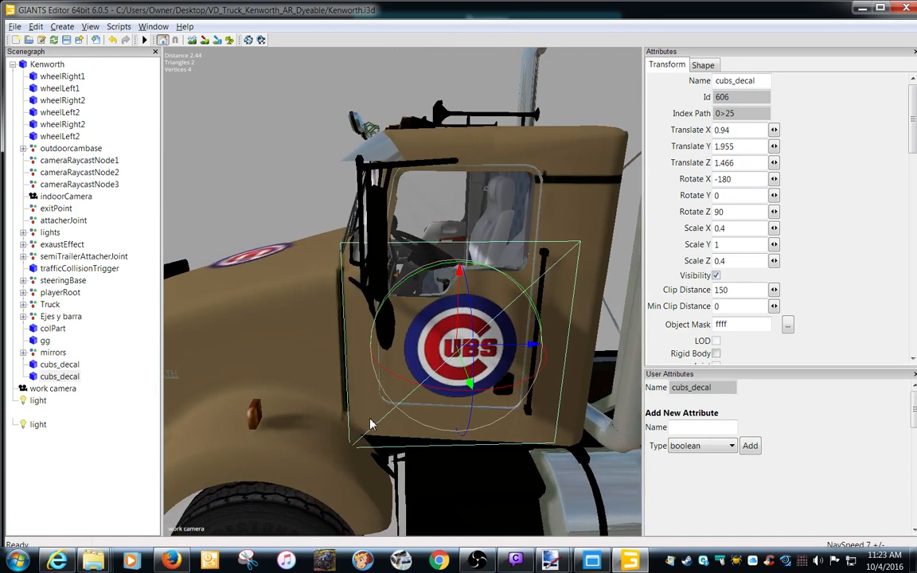
mouse_move(468, 382)
mouse_down()
mouse_move(468, 357)
mouse_move(440, 385)
mouse_move(458, 382)
mouse_move(433, 386)
mouse_move(455, 369)
mouse_up()
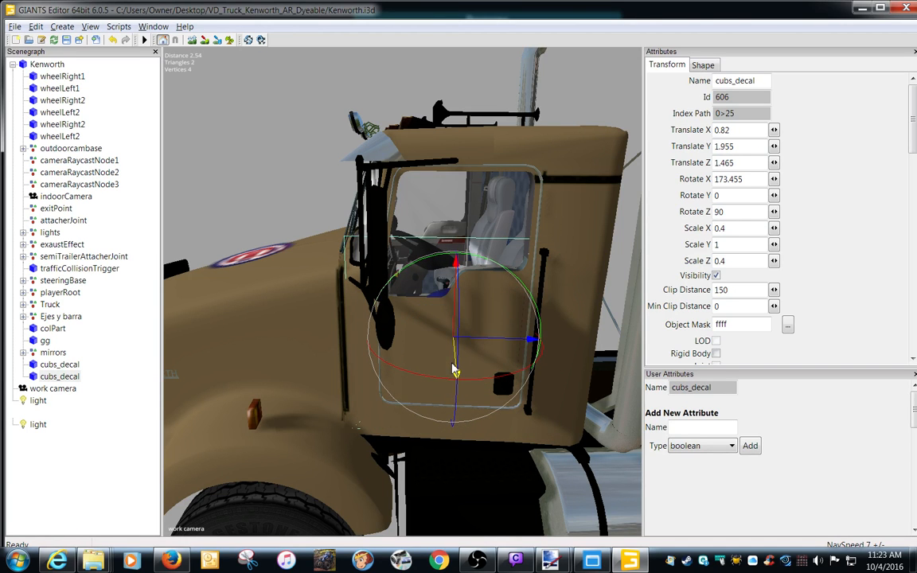
drag(455, 323, 484, 353)
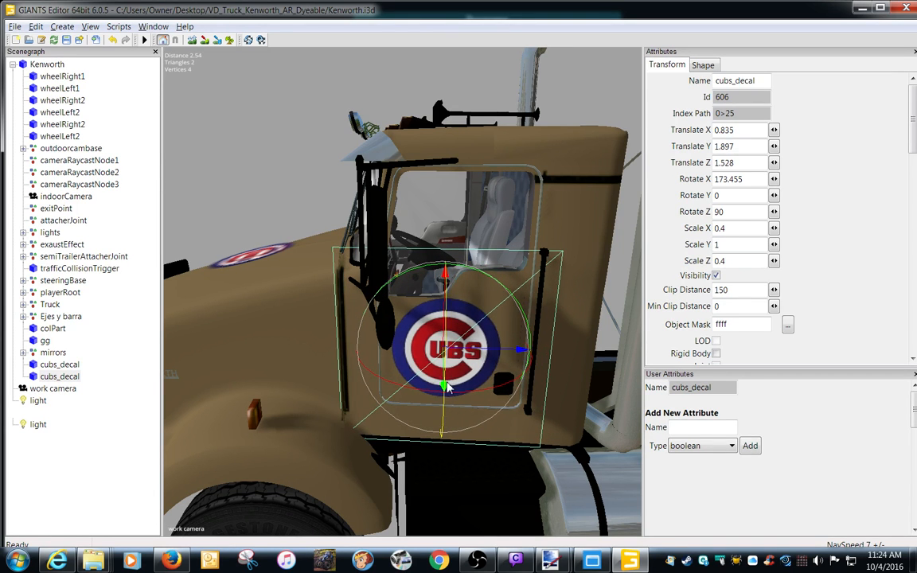
Try tilting the door decal to about 93.4 in Rotate Z and undo that rotation.
drag(445, 387, 447, 381)
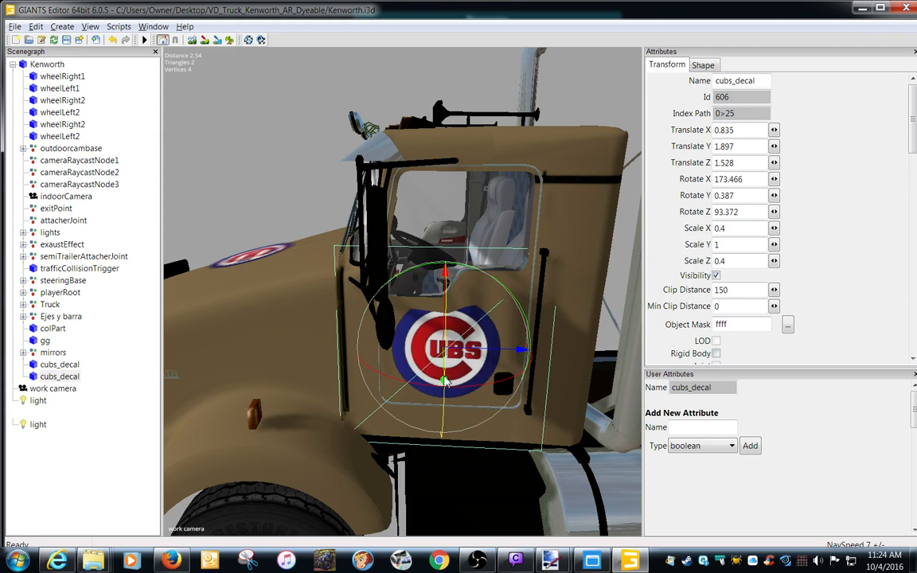
click(36, 27)
click(45, 39)
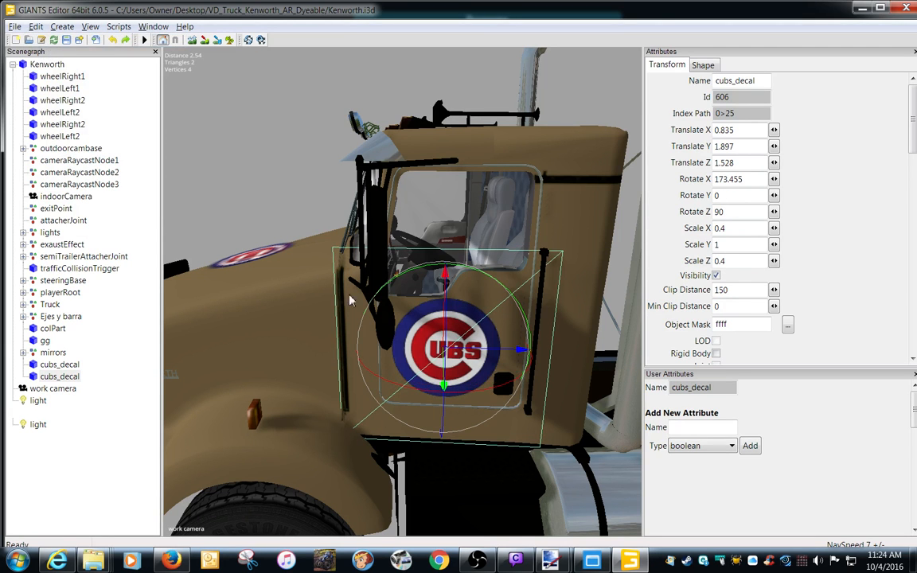
Move the door decal in toward the door panel and set its Translate X to 0.824.
alt+drag(538, 400, 461, 388)
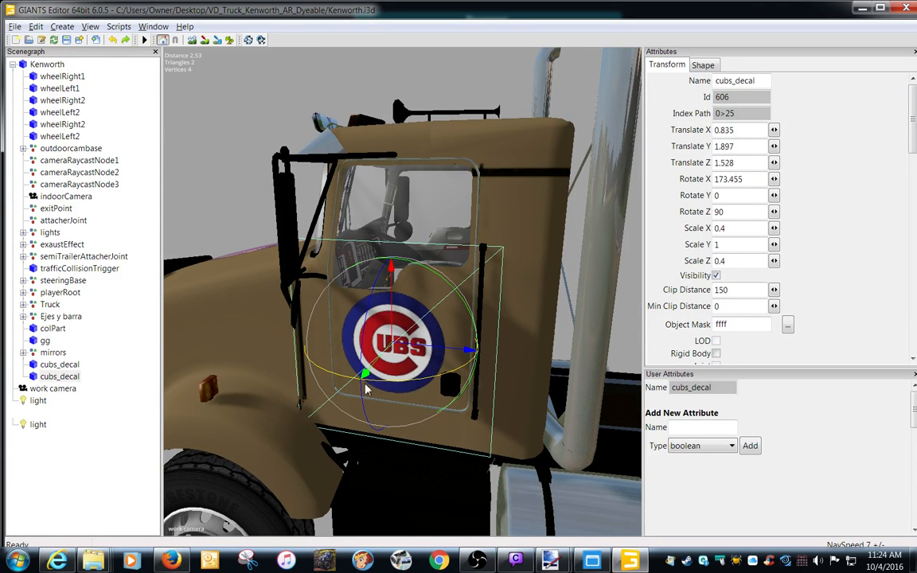
mouse_move(364, 375)
mouse_down()
mouse_move(385, 371)
mouse_move(363, 375)
mouse_move(371, 379)
mouse_up()
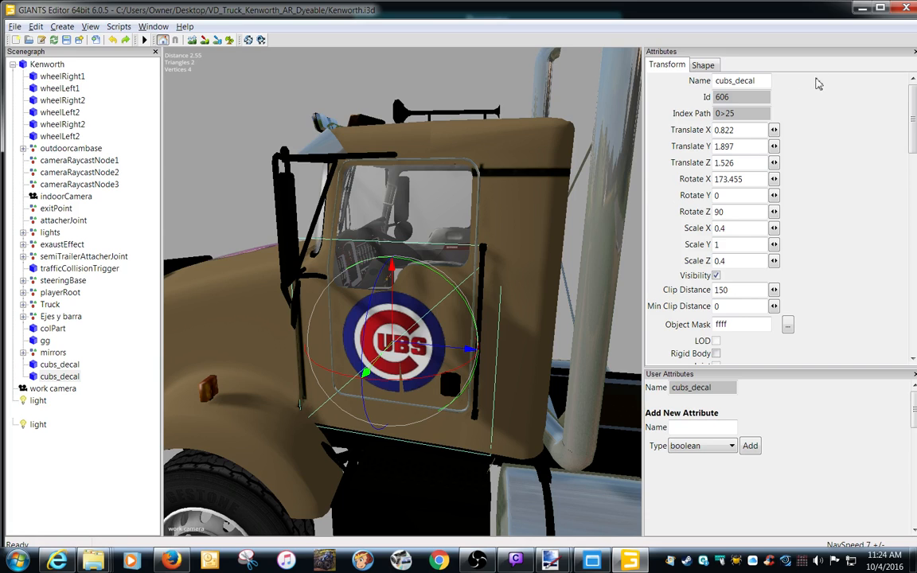
click(756, 129)
key(BackSpace)
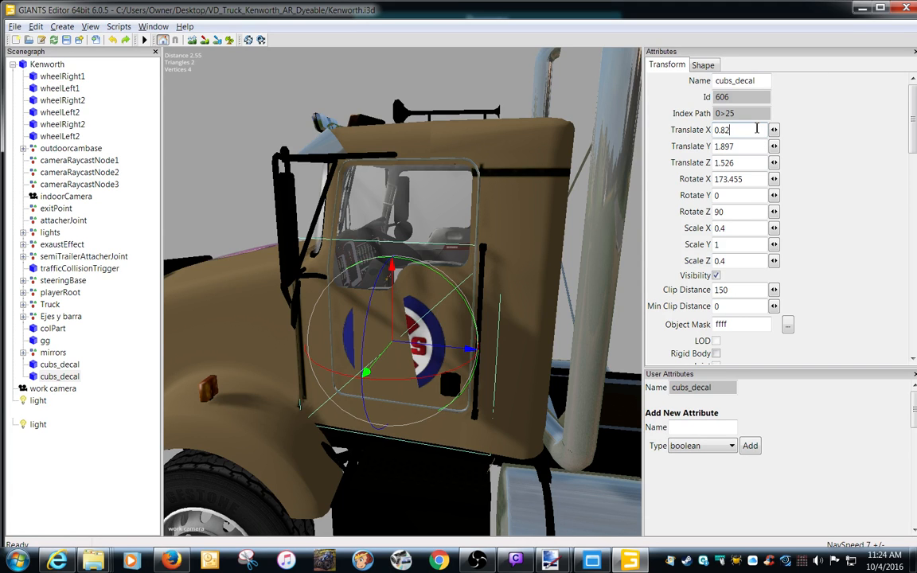
text(3)
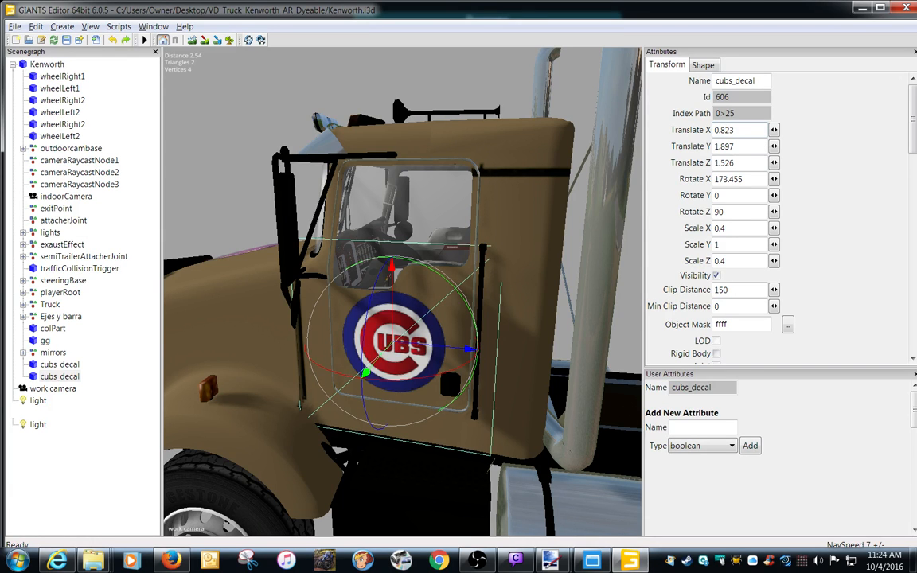
key(BackSpace)
text(4)
Lower the door decal to Translate Y 1.878 and shift it forward along the door to Translate Z 1.561.
drag(395, 312, 394, 314)
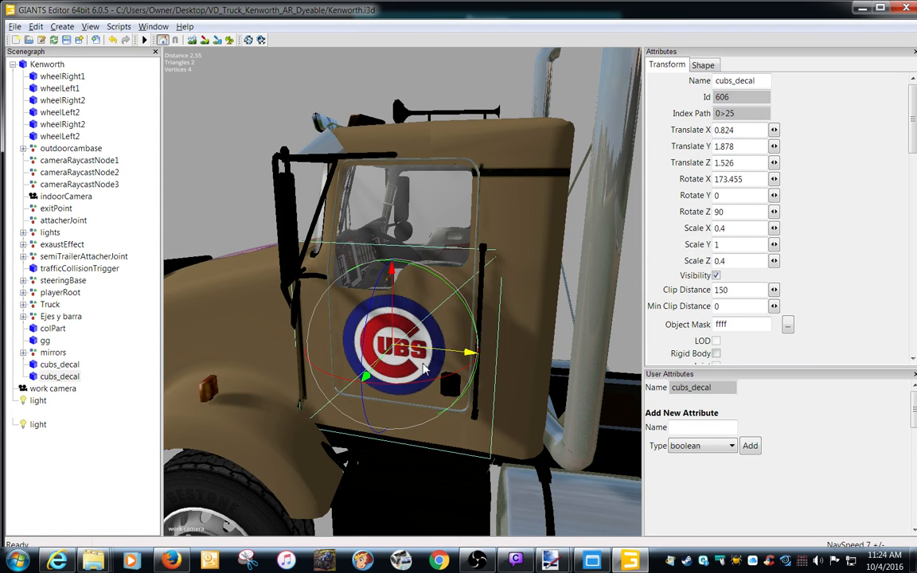
drag(433, 355, 426, 355)
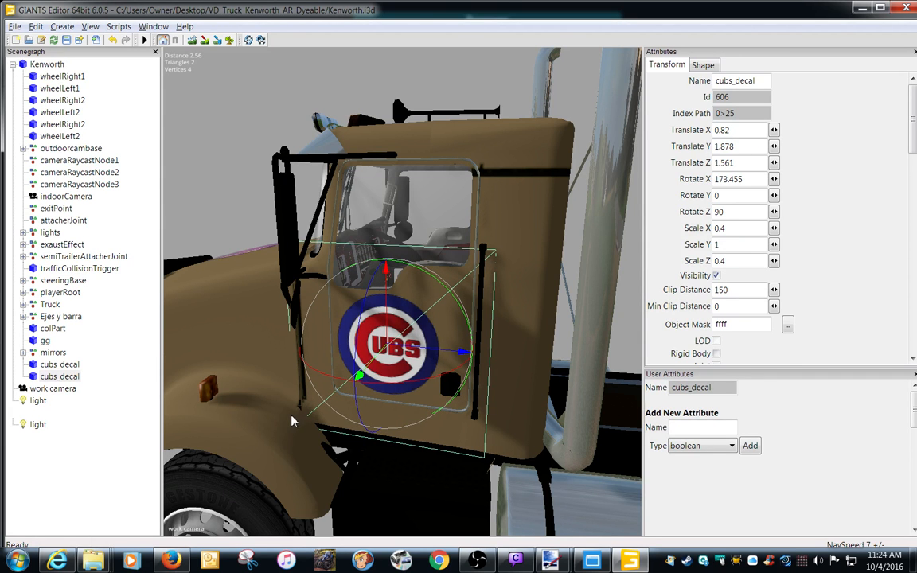
mouse_move(291, 416)
alt+mouse_down()
mouse_move(314, 414)
mouse_move(280, 410)
alt+mouse_up()
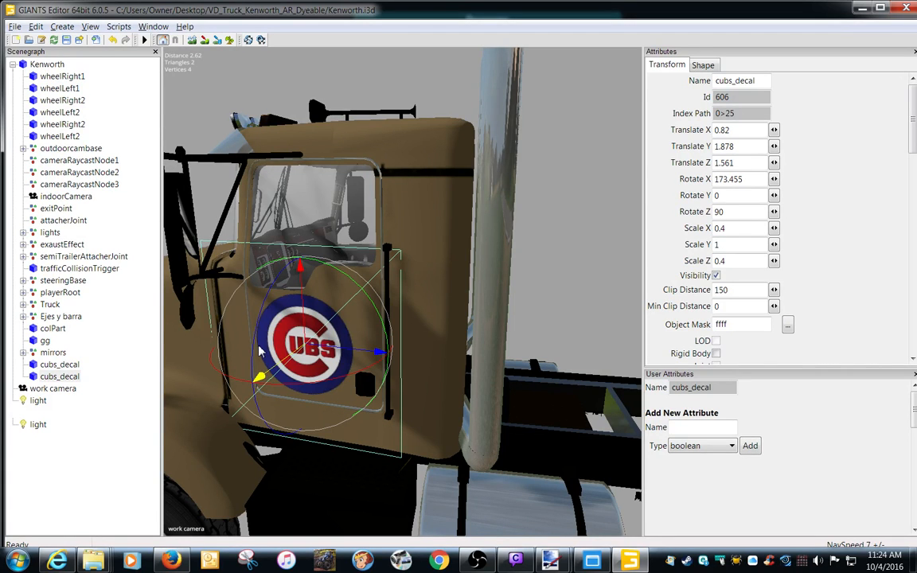
click(72, 376)
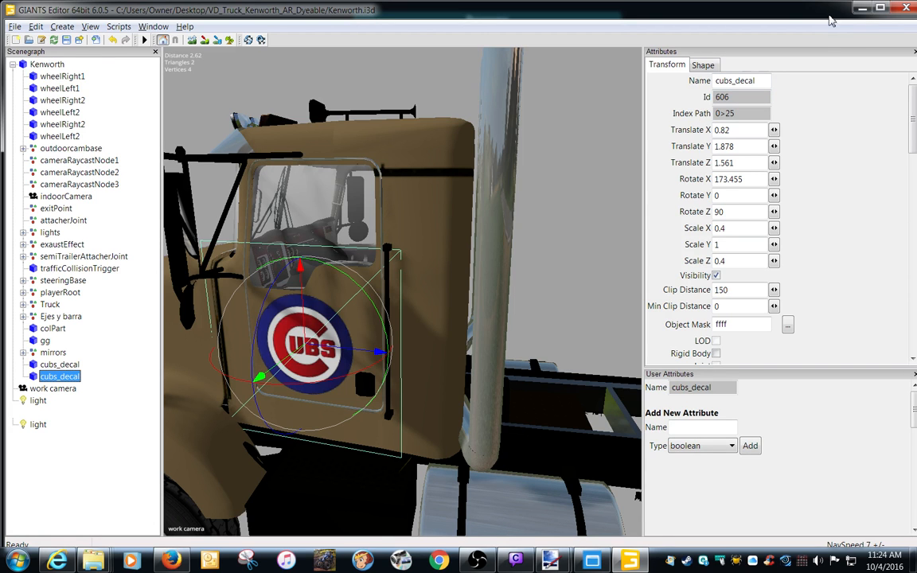
Switch to the mod's file folder and open decal.dds from the cubs_decal folder in paint.net.
click(862, 8)
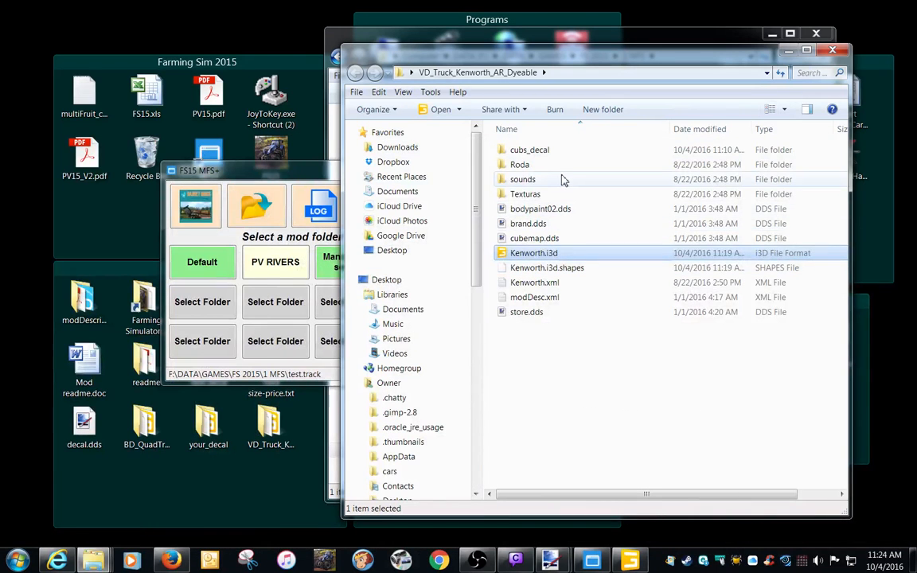
double_click(538, 153)
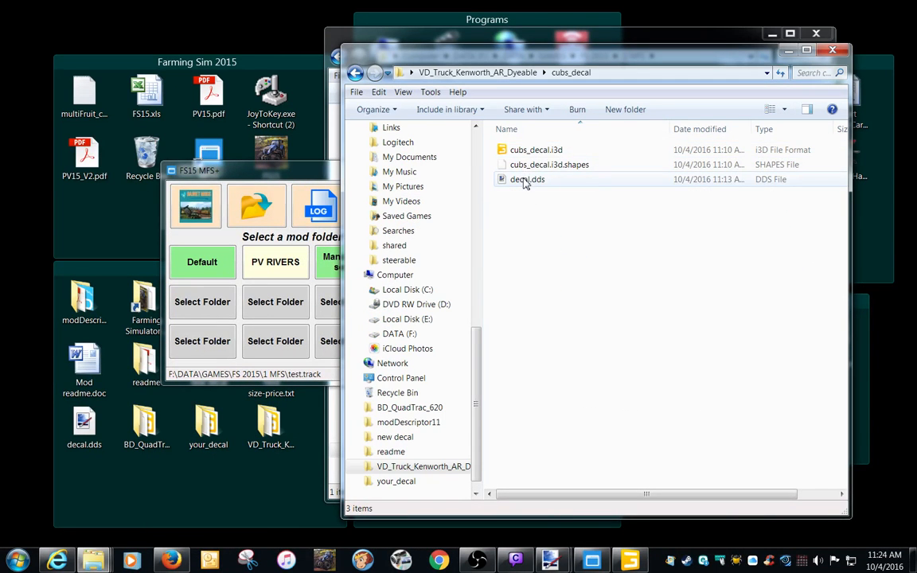
double_click(525, 180)
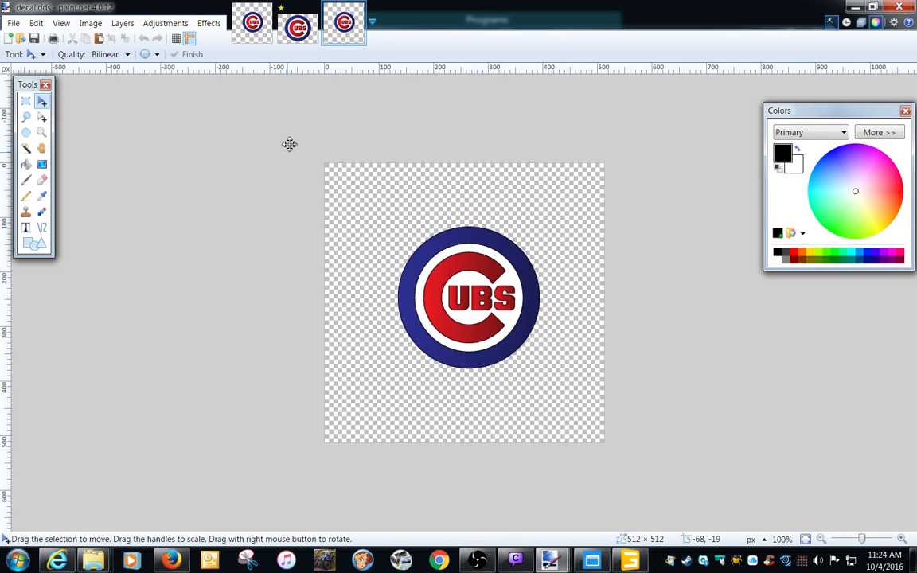
Close the duplicate decal.dds image and the untitled Cubs logo image, discarding the unsaved changes.
click(258, 40)
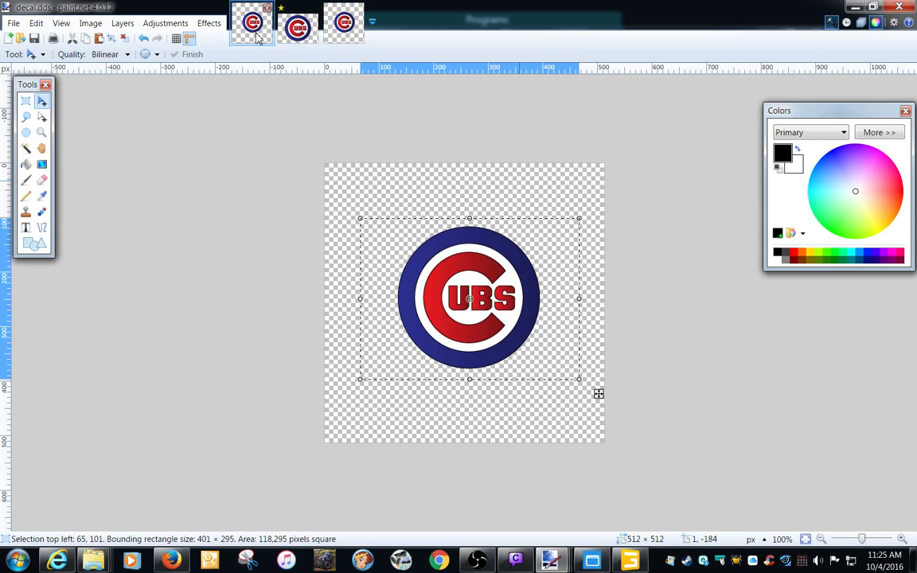
click(348, 29)
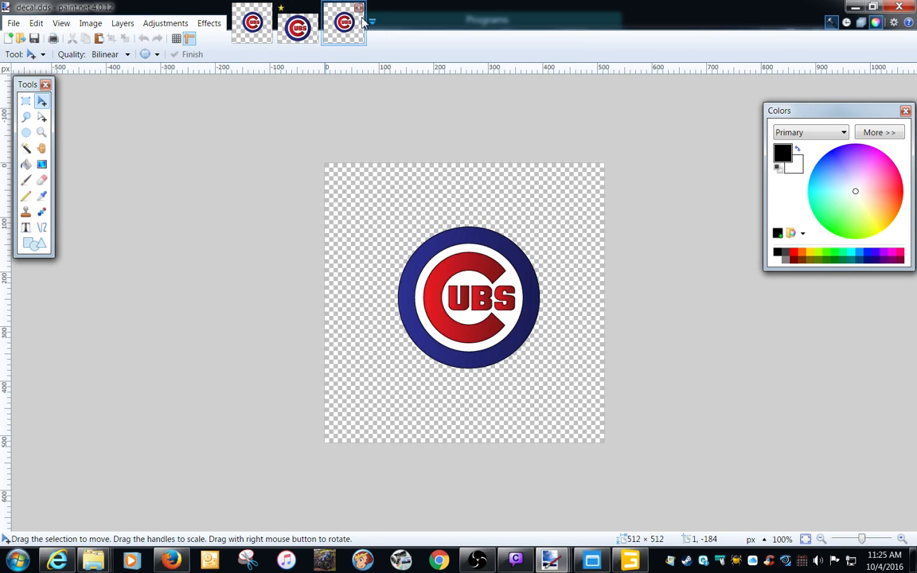
click(359, 8)
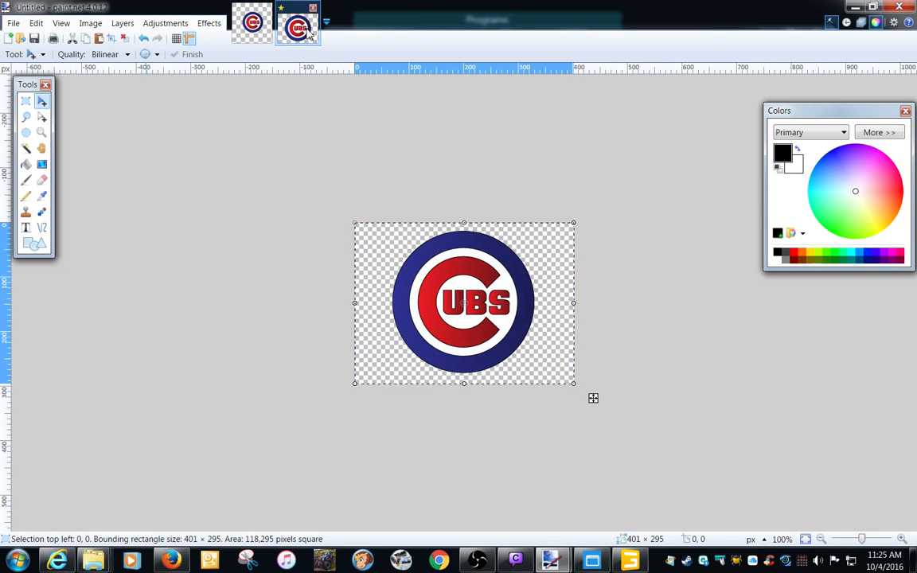
click(259, 37)
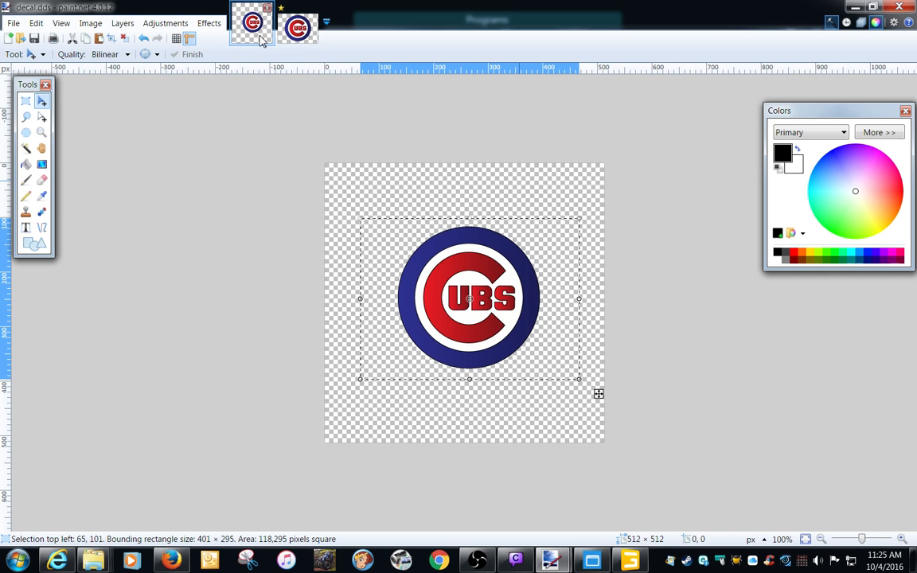
click(292, 30)
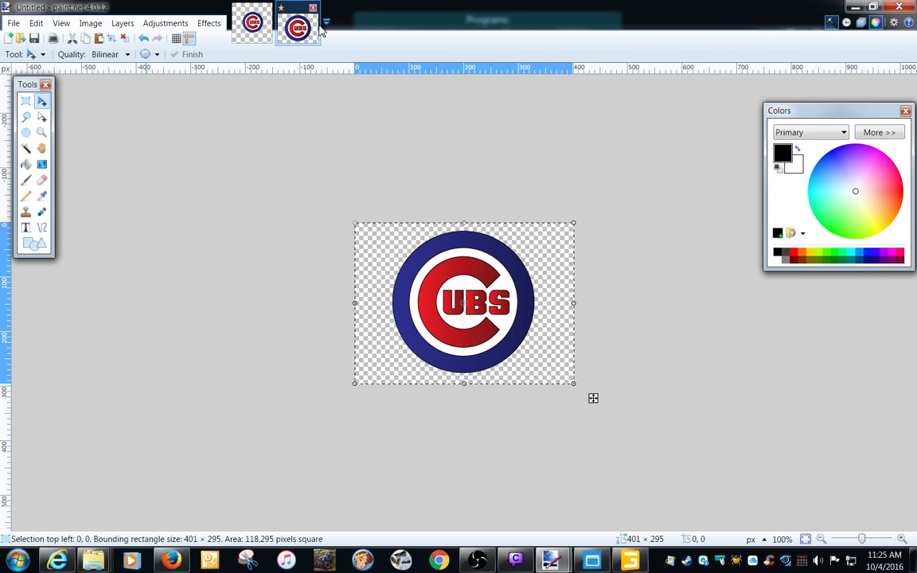
click(313, 9)
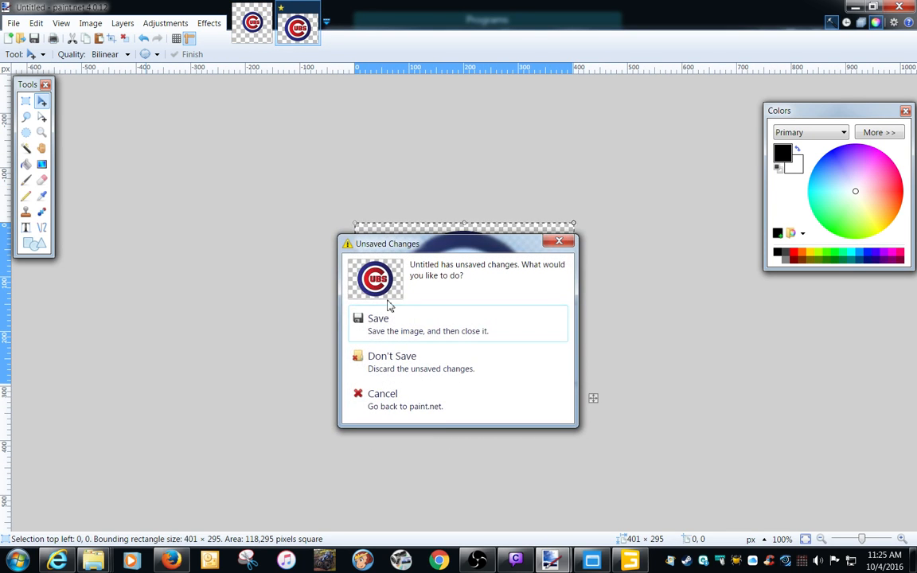
click(448, 366)
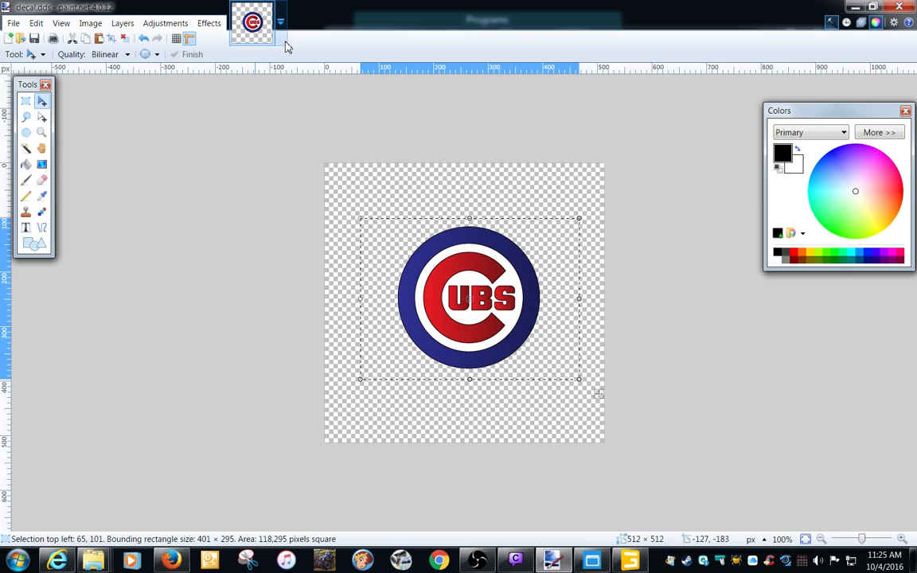
Select the entire decal.dds image and copy it.
click(88, 25)
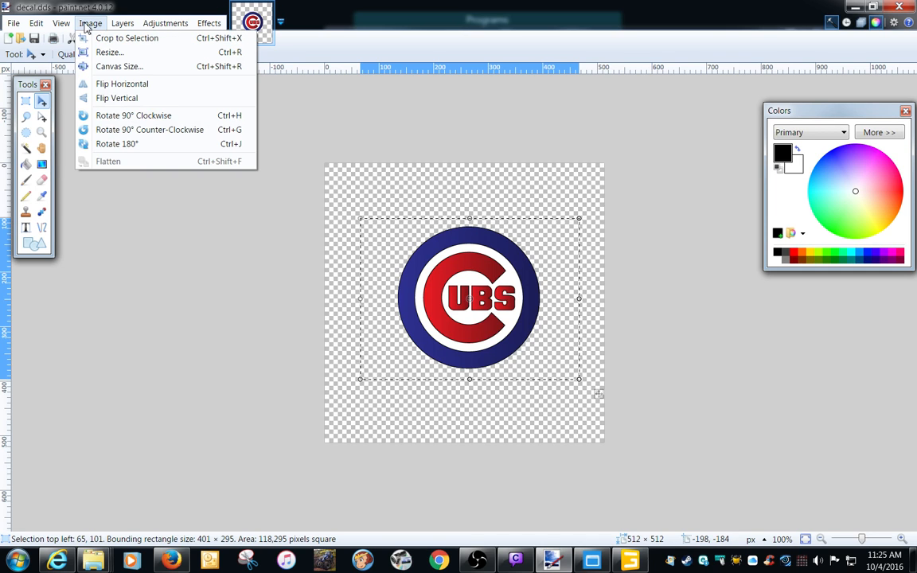
click(36, 23)
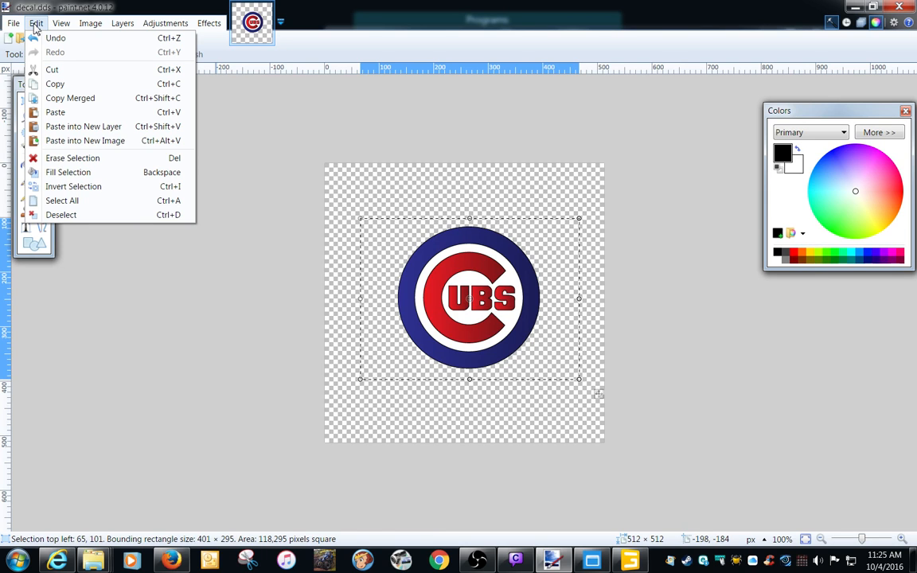
click(35, 24)
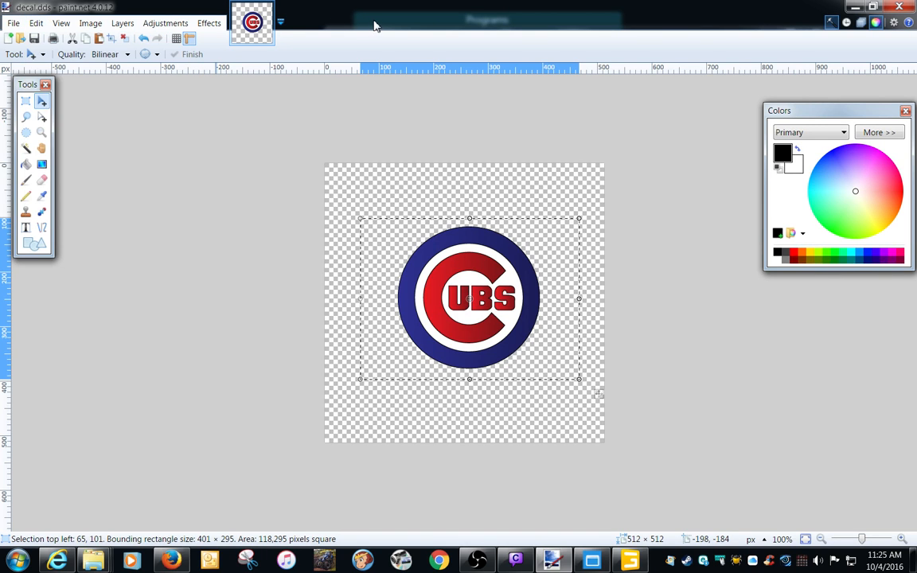
click(36, 24)
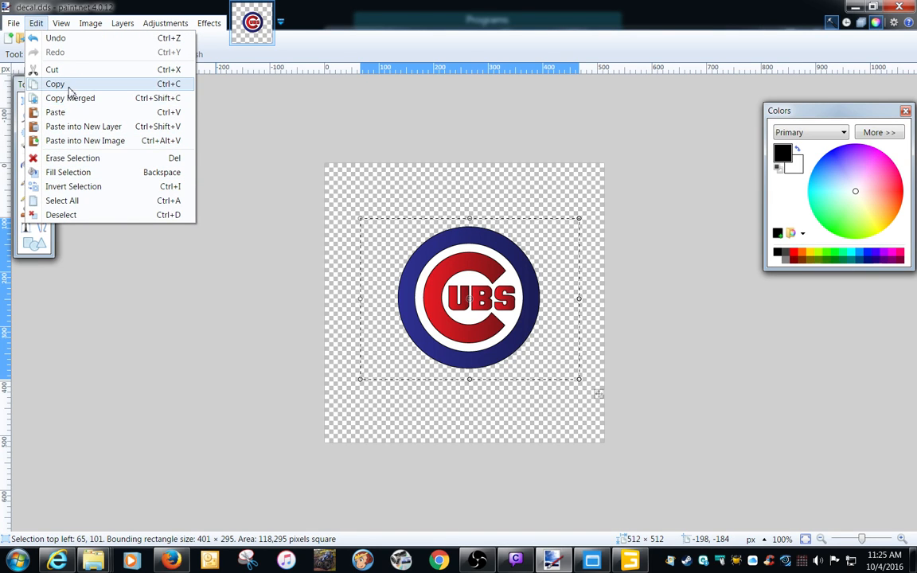
click(67, 202)
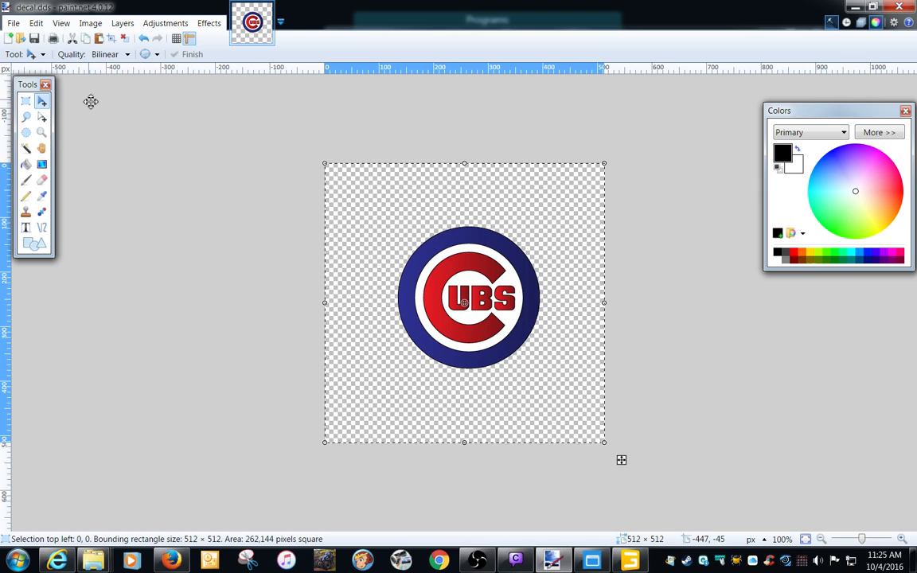
click(36, 23)
click(55, 84)
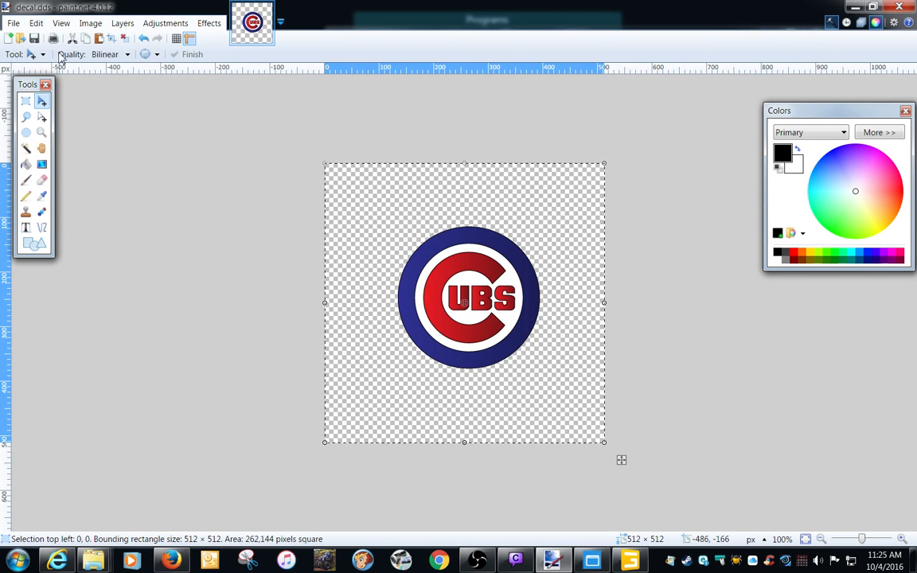
Paste the copied decal into a new image, and return to the original decal.dds.
click(13, 23)
mouse_move(42, 71)
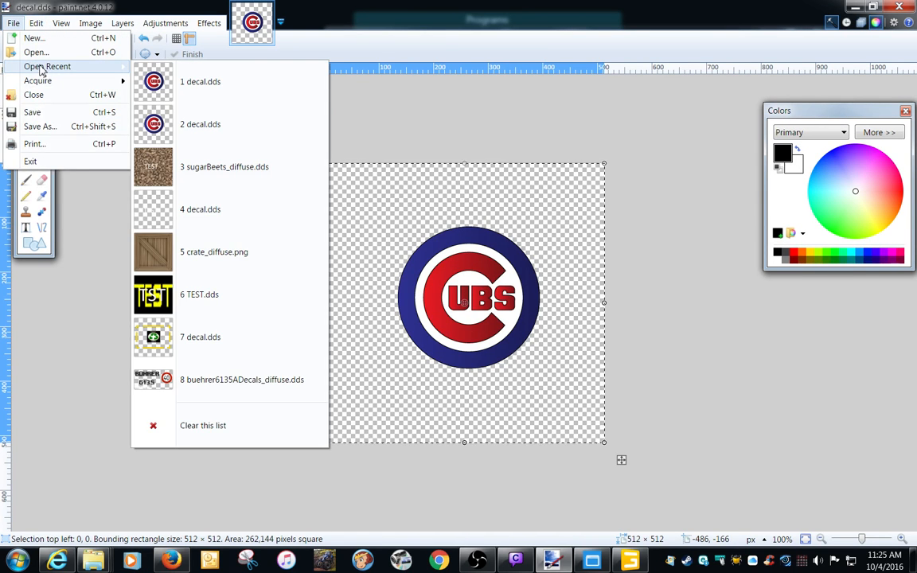
click(43, 26)
click(37, 27)
click(38, 27)
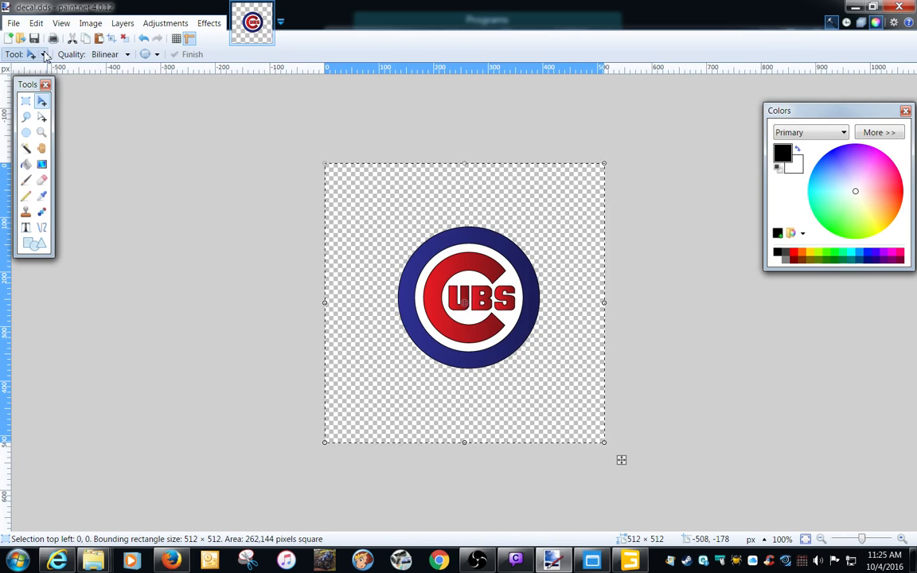
click(36, 23)
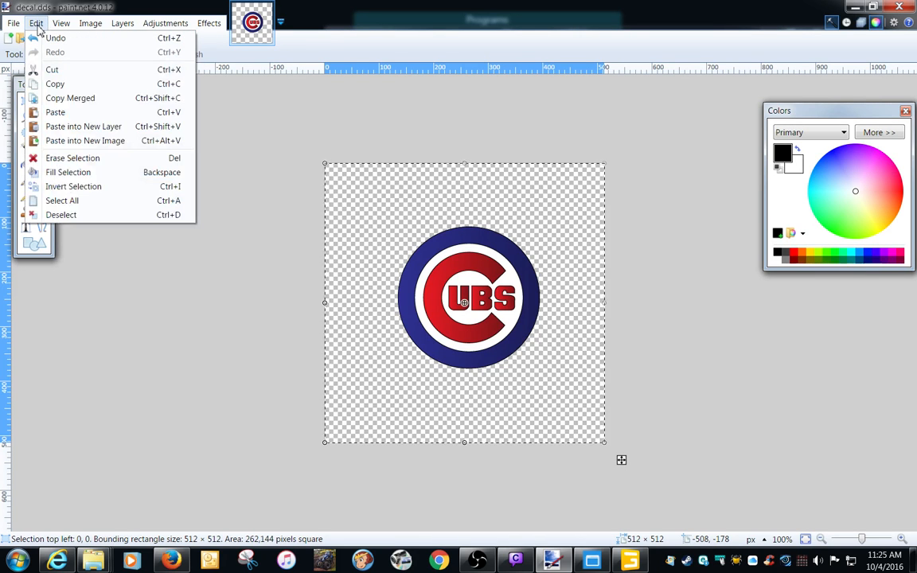
click(72, 143)
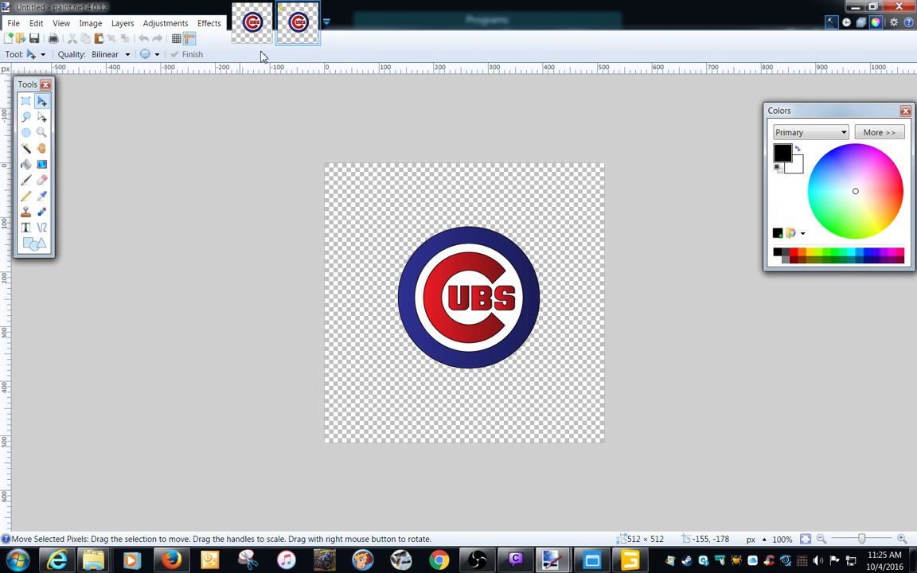
click(251, 22)
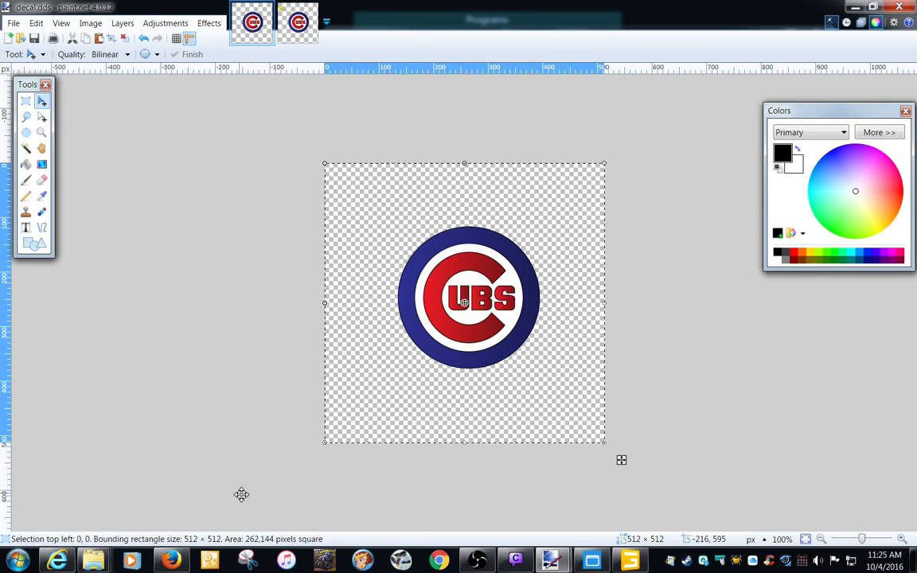
Switch to Firefox and search Google for "jake arrieta".
click(171, 560)
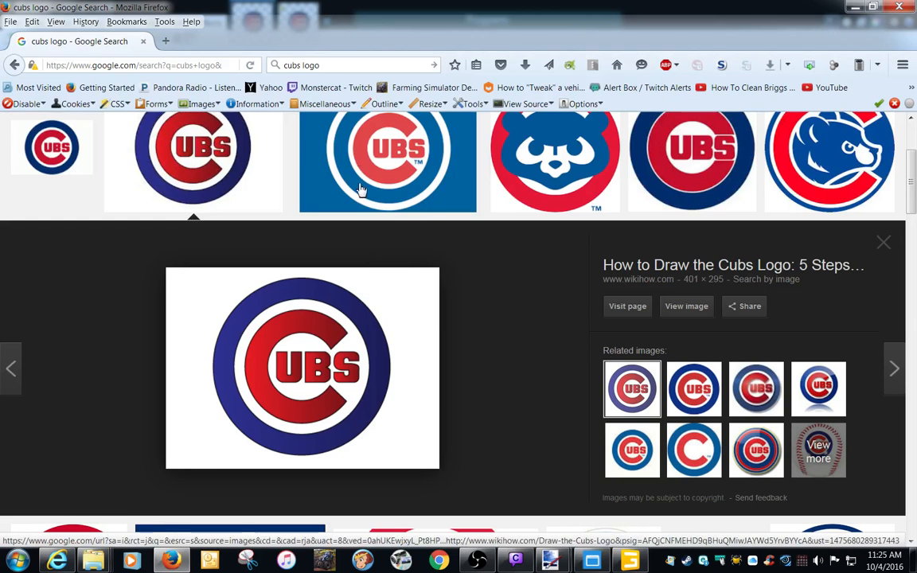
click(344, 65)
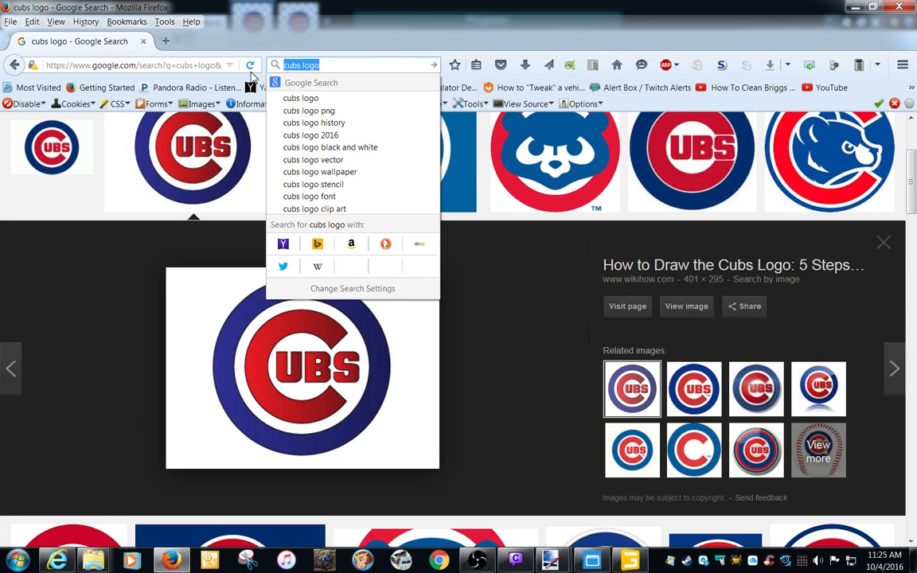
text(arrea)
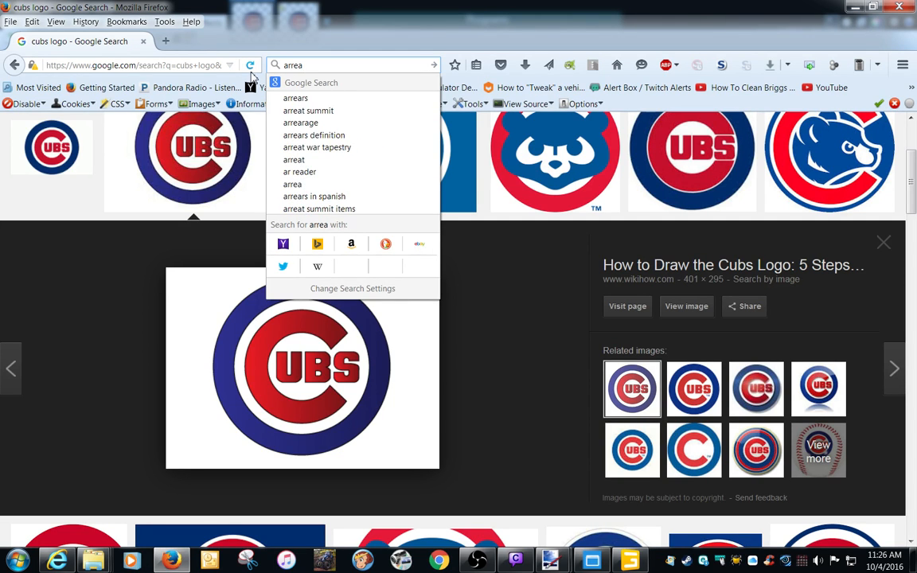
key(BackSpace)
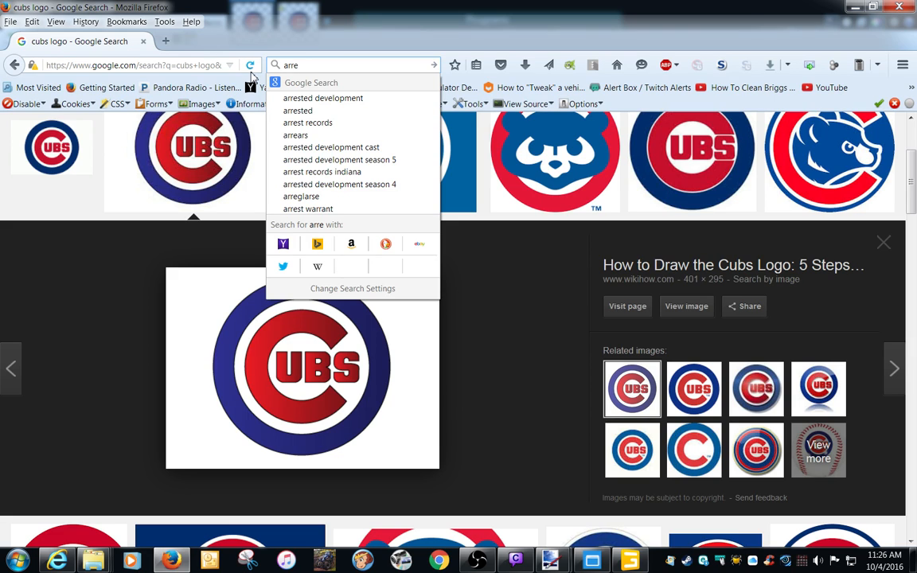
key(BackSpace)
text(eeta)
key(BackSpace)
key(BackSpace)
key(BackSpace)
key(BackSpace)
key(BackSpace)
key(BackSpace)
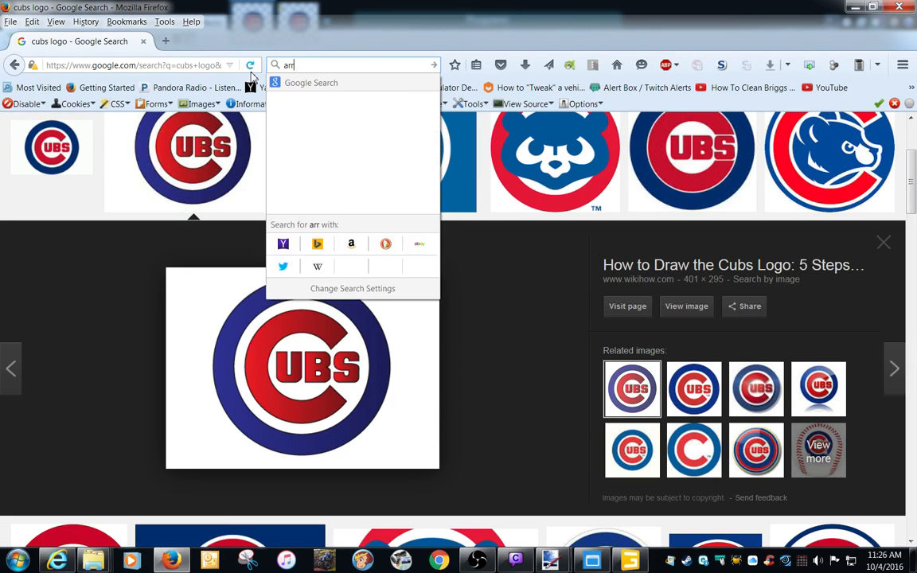
text(jake)
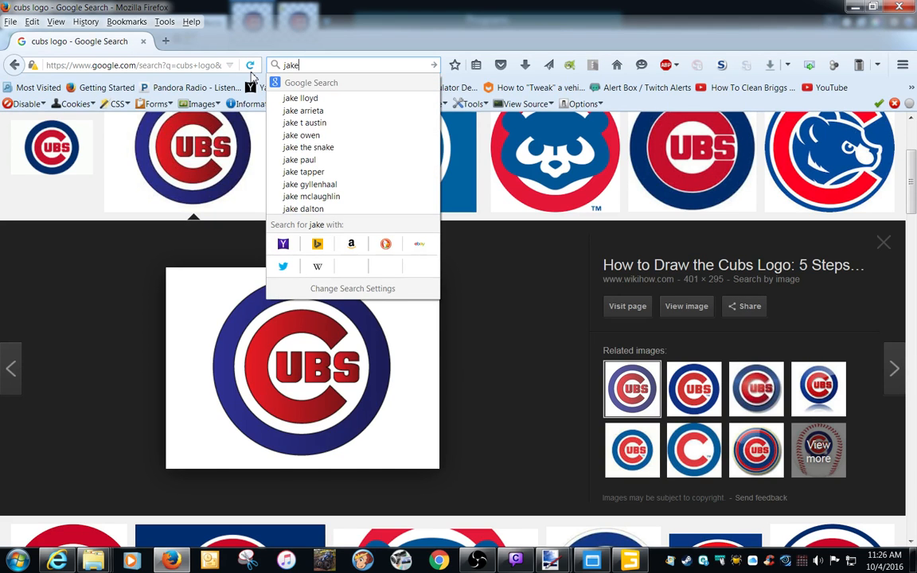
click(303, 110)
Refine the search to "jake arrieta jersey number" and show the image results.
click(337, 66)
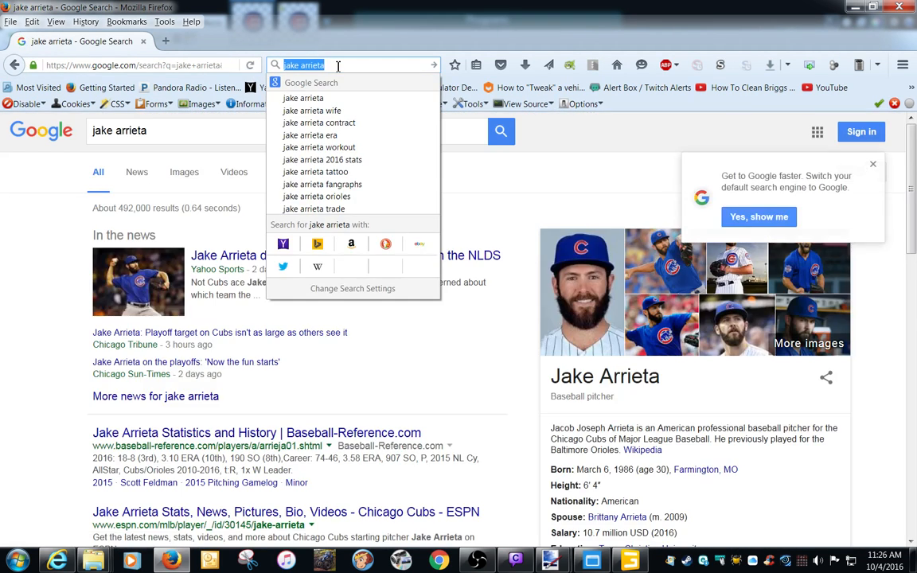
click(337, 65)
text(jers)
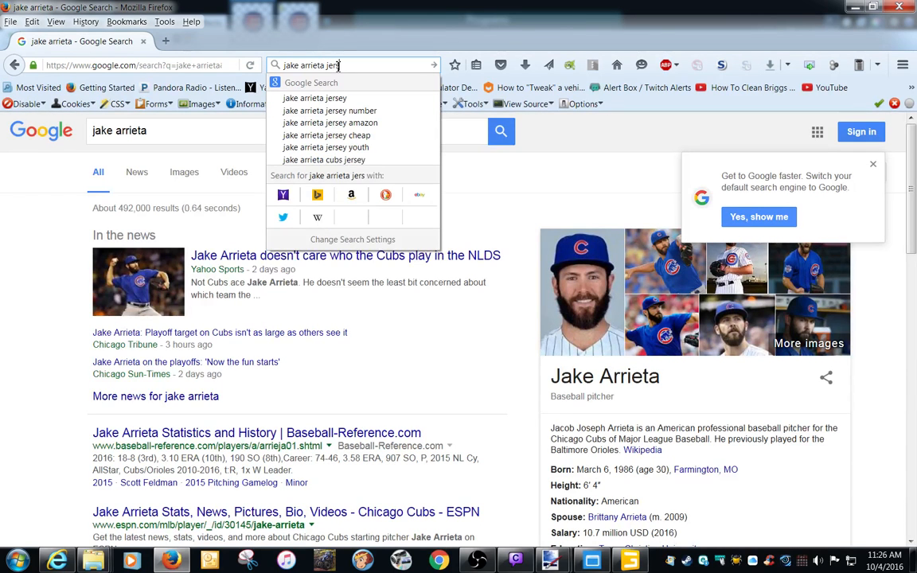
click(322, 111)
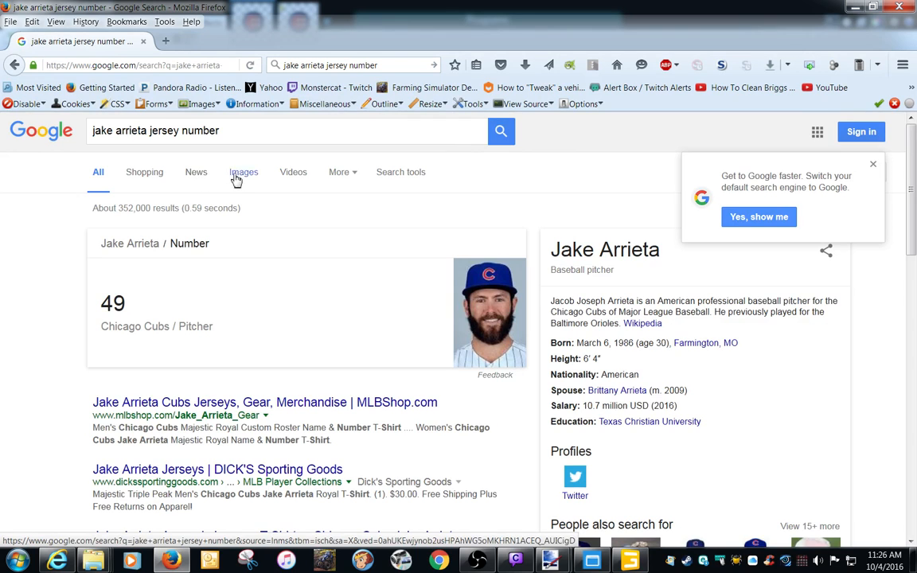
click(239, 173)
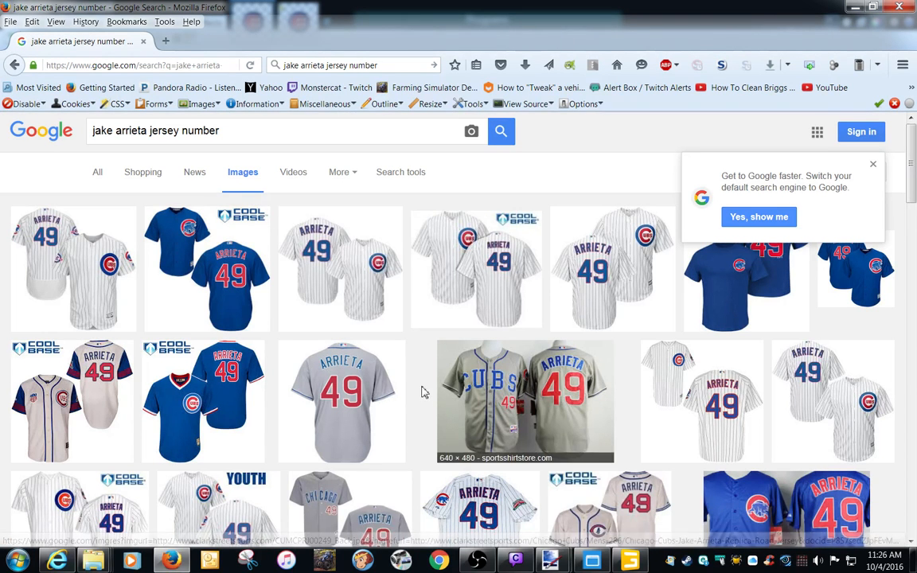
Copy the gray Arrieta 49 road jersey picture and paste it into a new image in paint.net.
click(344, 412)
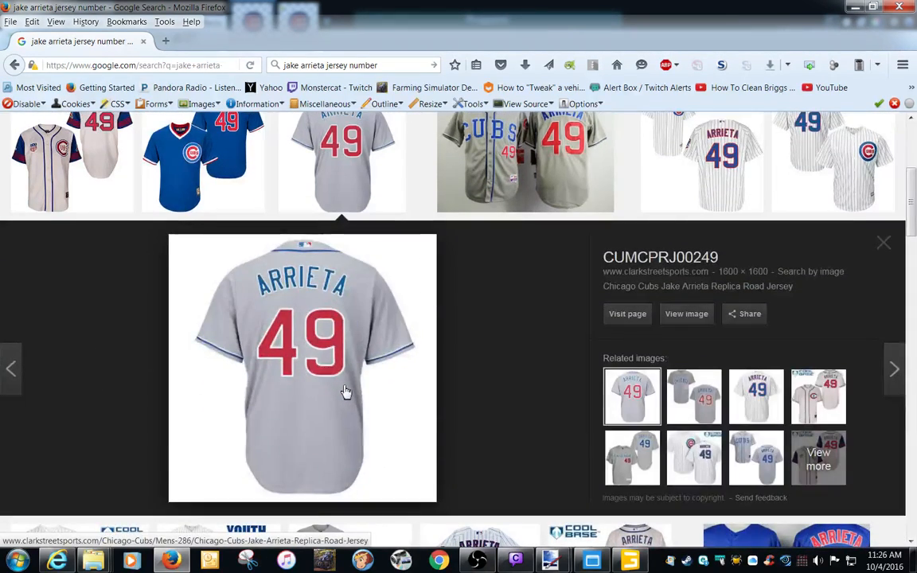
right_click(334, 364)
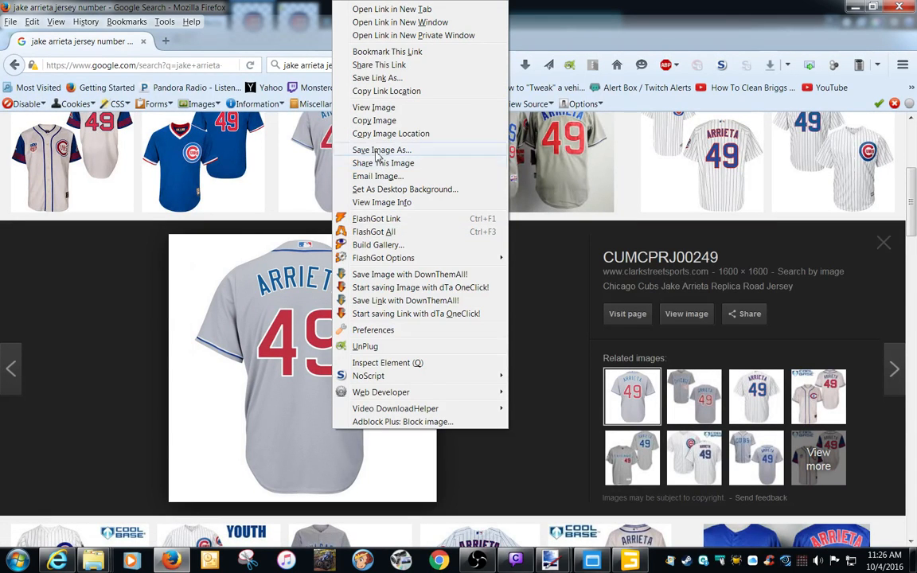
click(371, 122)
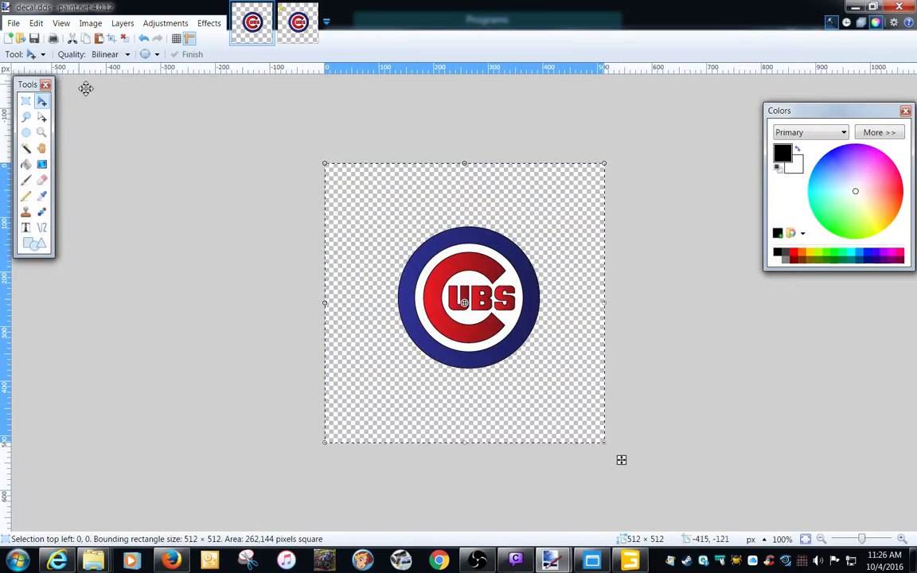
click(36, 23)
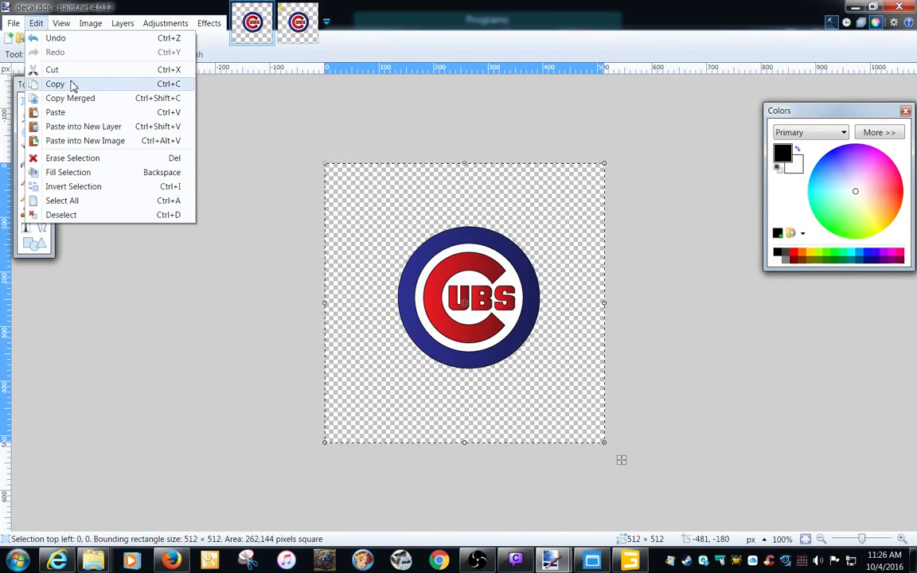
click(64, 140)
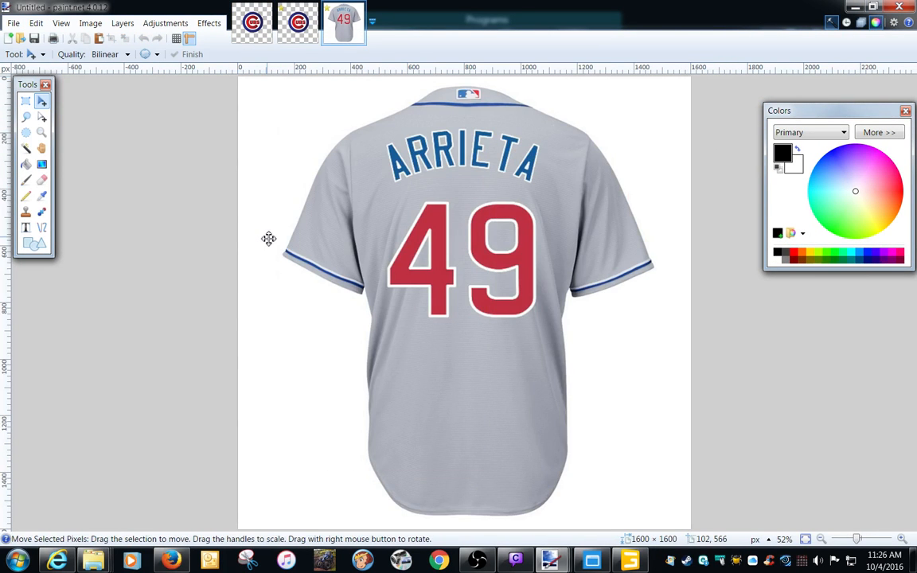
Select the gray jersey fabric and surrounding white background with the Magic Wand and erase them.
click(26, 149)
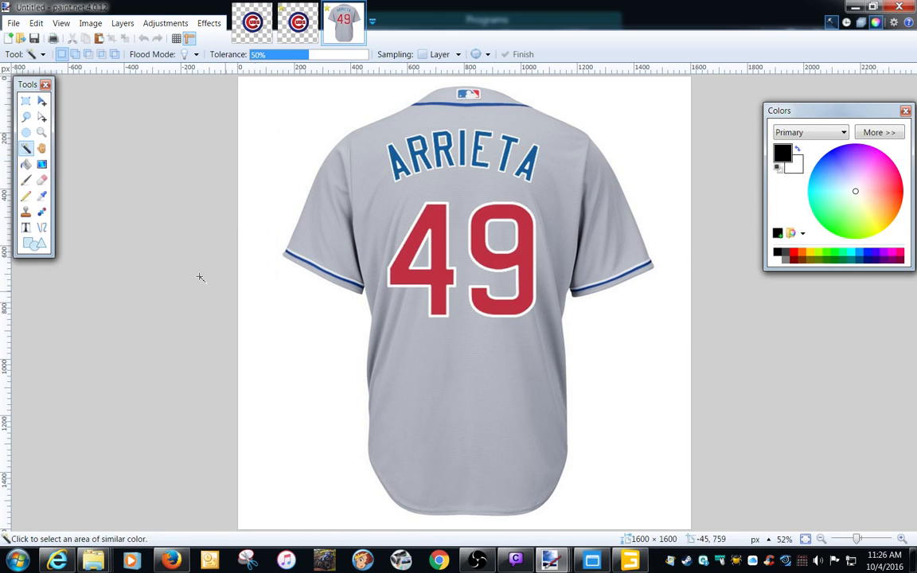
click(410, 365)
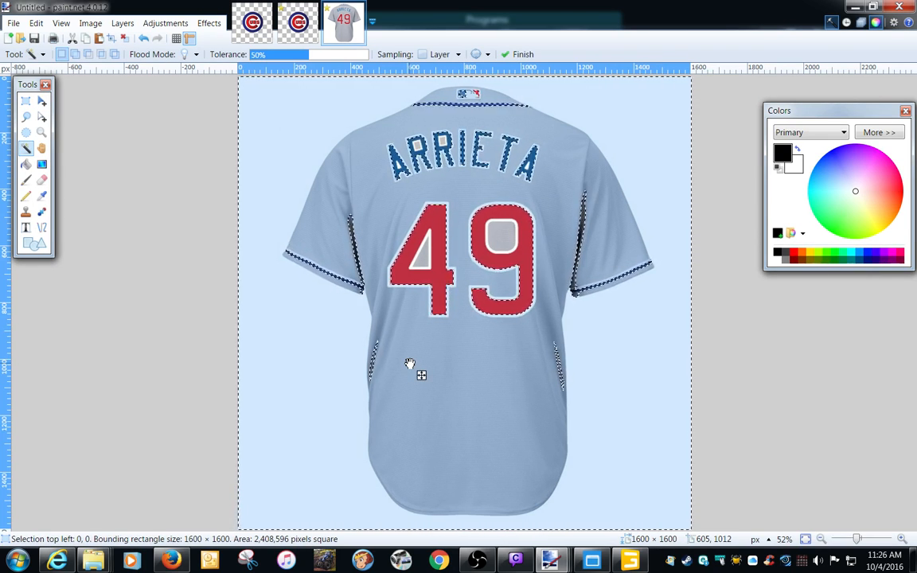
key(Delete)
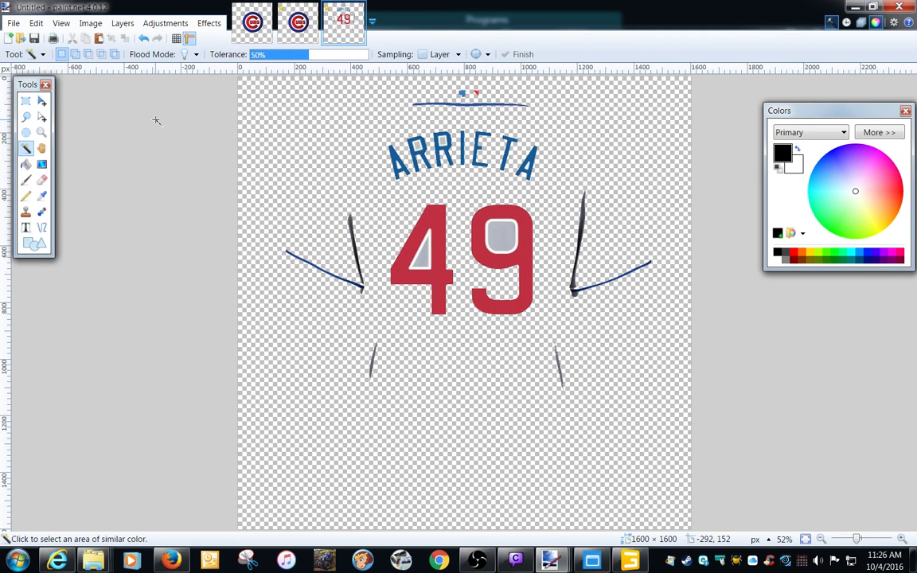
Erase the leftover sleeve, side and collar lines around the name and number using rectangular selections.
click(26, 101)
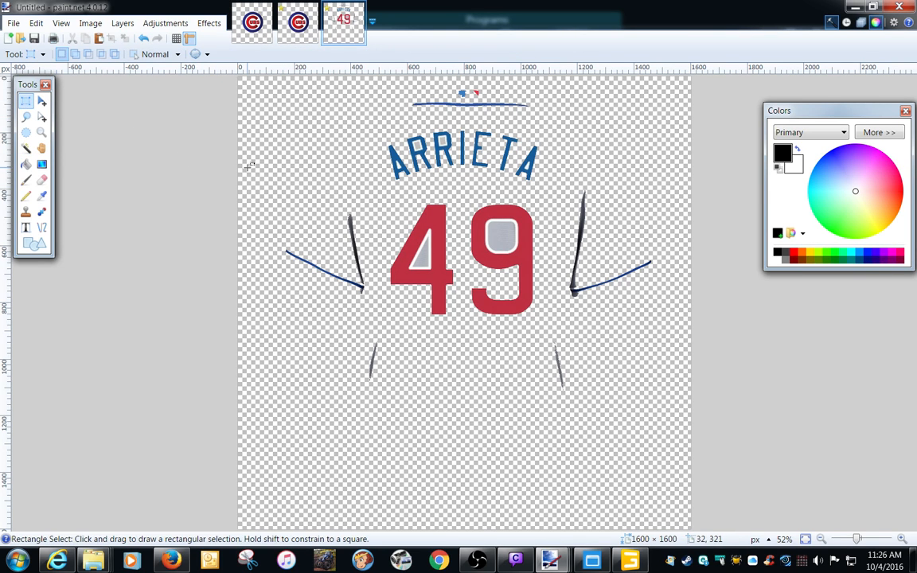
drag(250, 166, 380, 423)
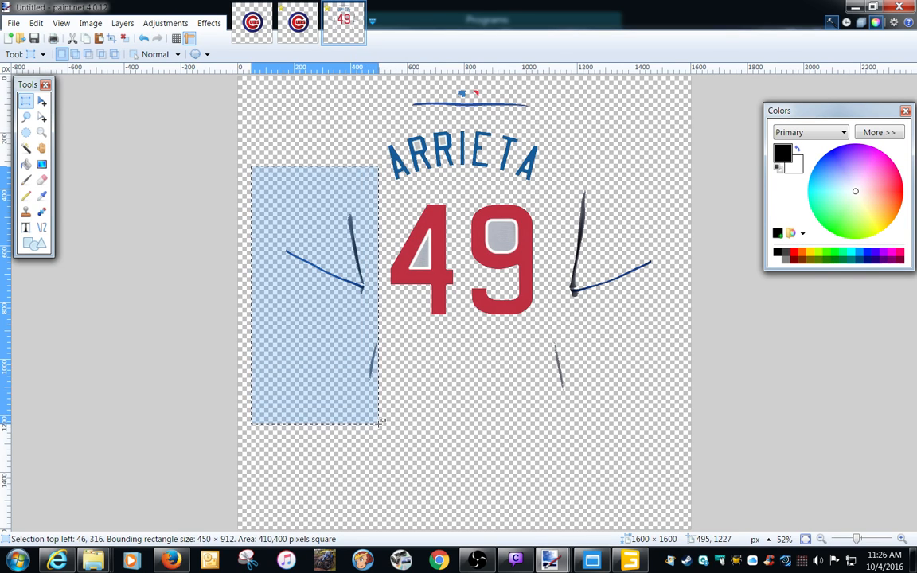
key(Delete)
mouse_move(570, 155)
mouse_down()
mouse_move(601, 182)
mouse_move(673, 338)
mouse_up()
key(Delete)
drag(608, 445, 531, 344)
key(Delete)
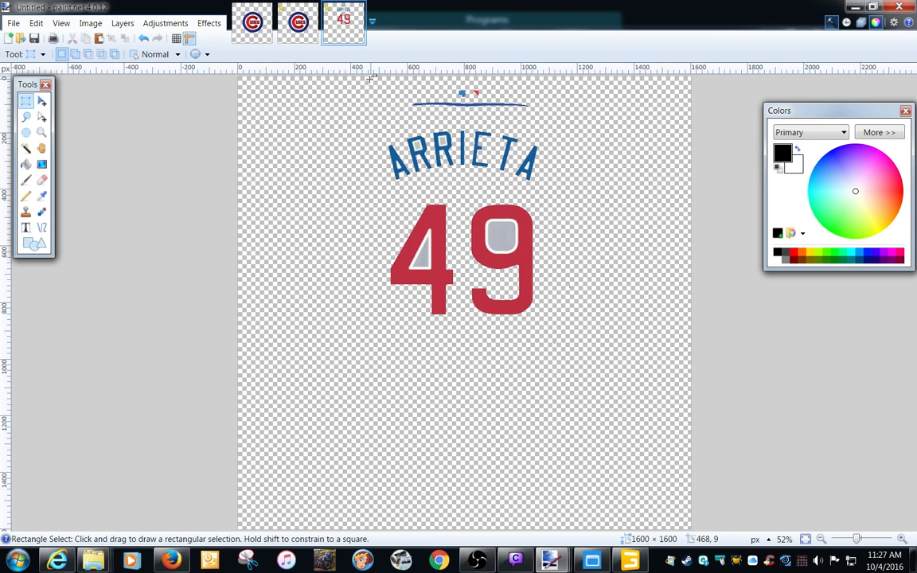
drag(375, 79, 557, 117)
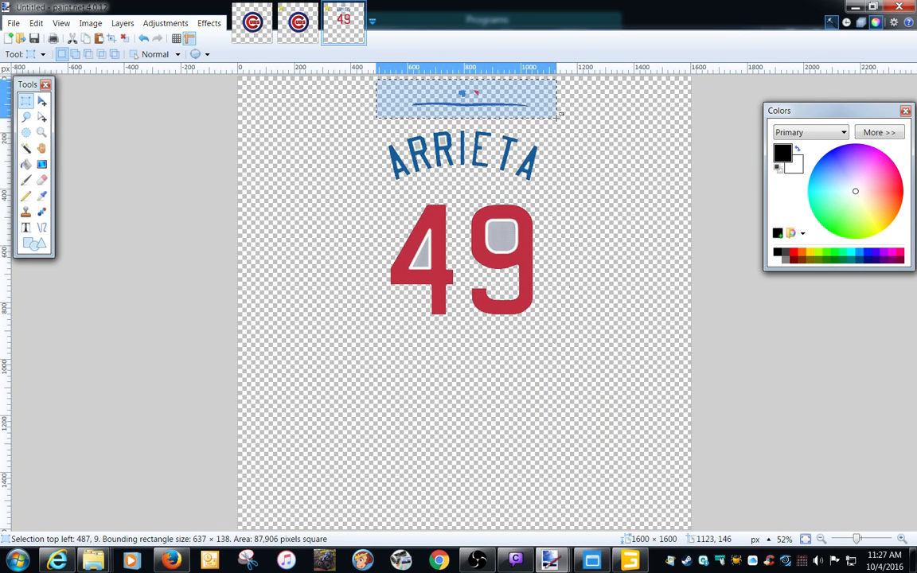
key(Delete)
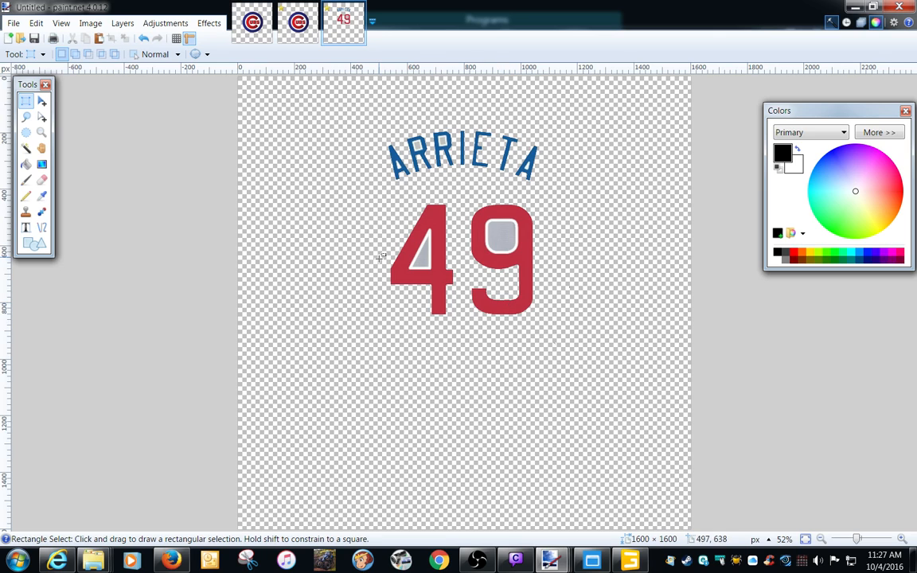
Erase the gray and white fills inside the digits 4 and 9 with the Magic Wand.
click(27, 182)
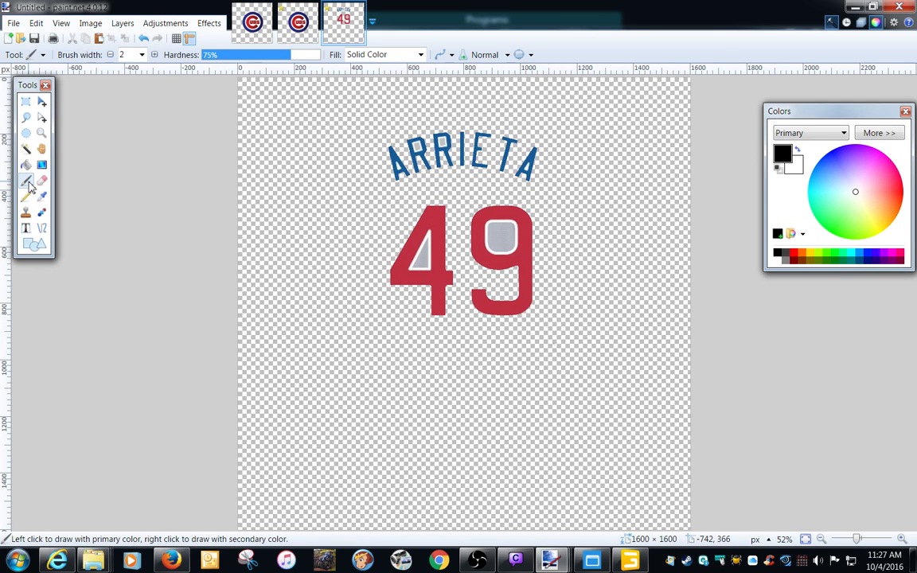
click(26, 148)
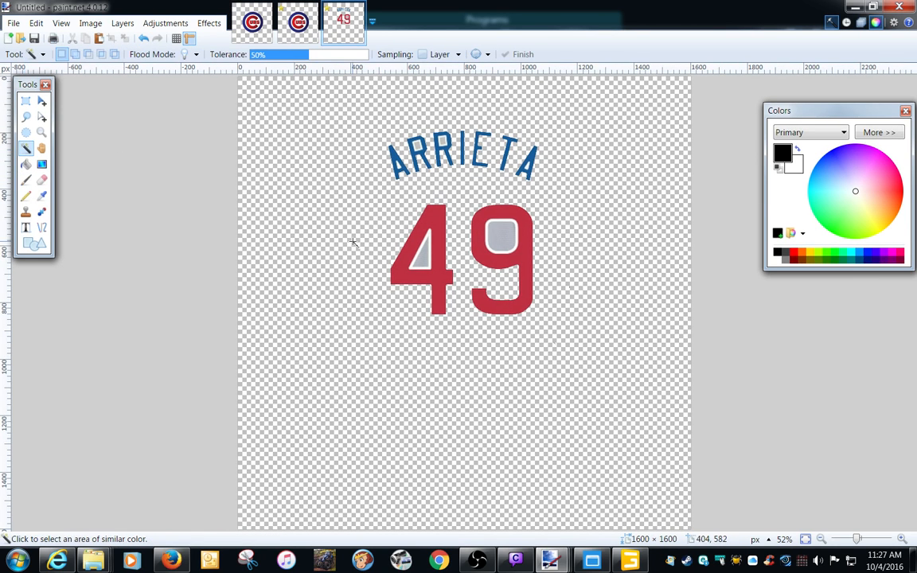
click(425, 261)
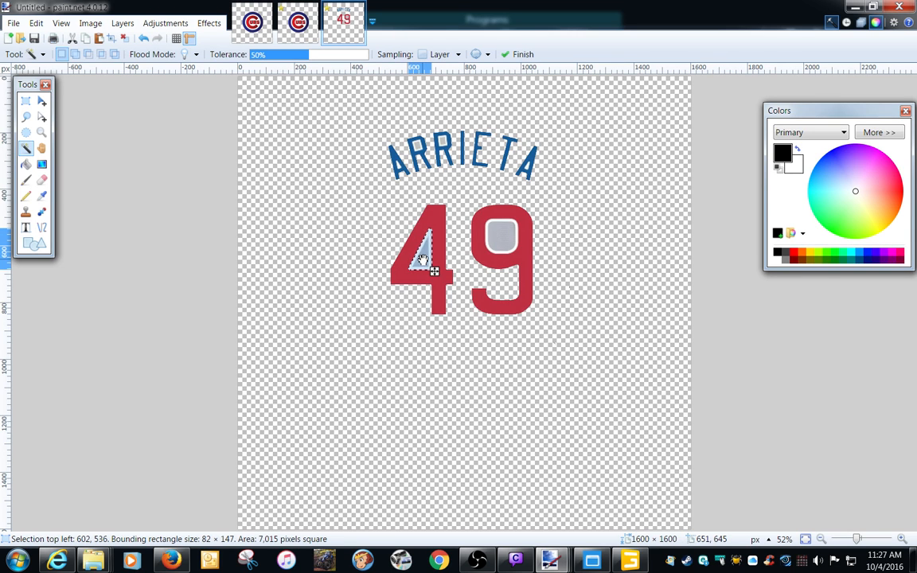
key(ctrl+d)
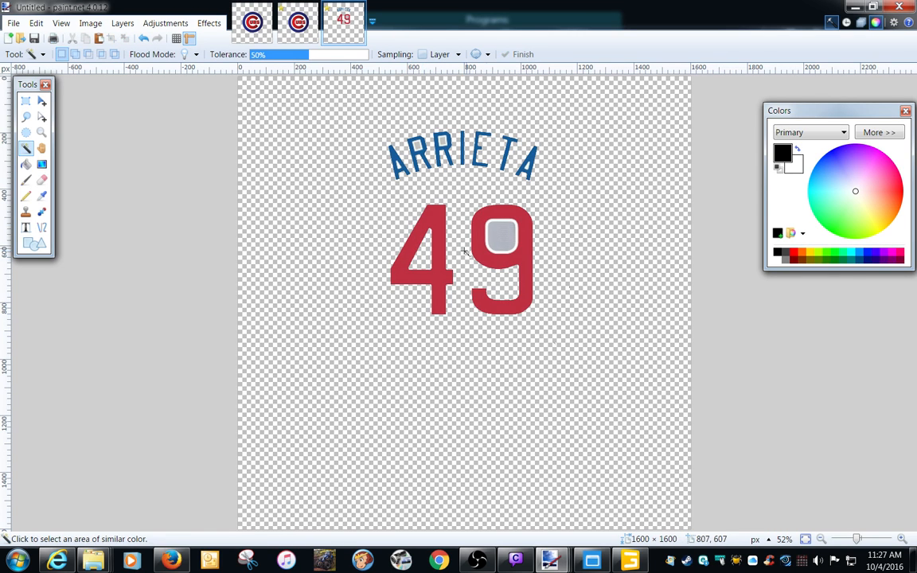
key(Delete)
key(ctrl+d)
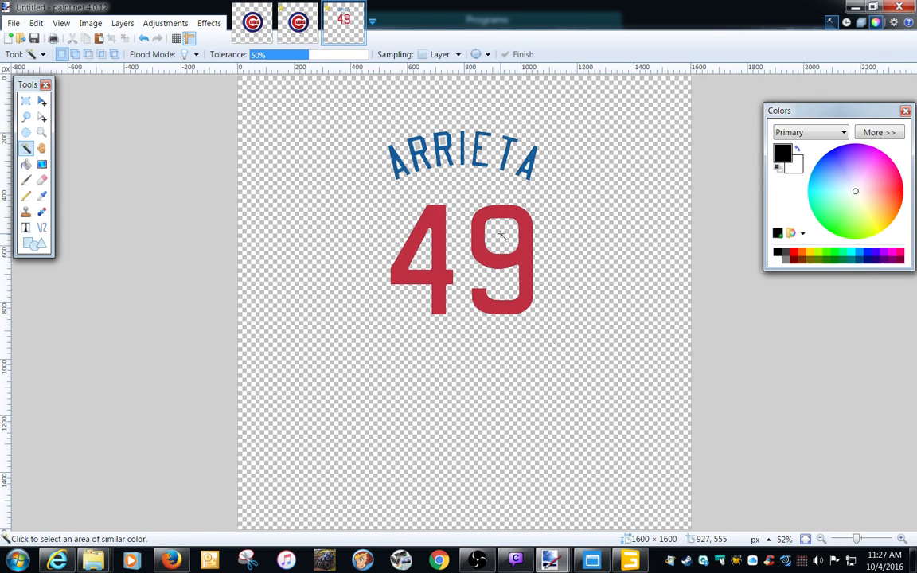
Erase the remaining background fills enclosed by the letters of ARRIETA.
click(443, 141)
key(ctrl+d)
click(528, 165)
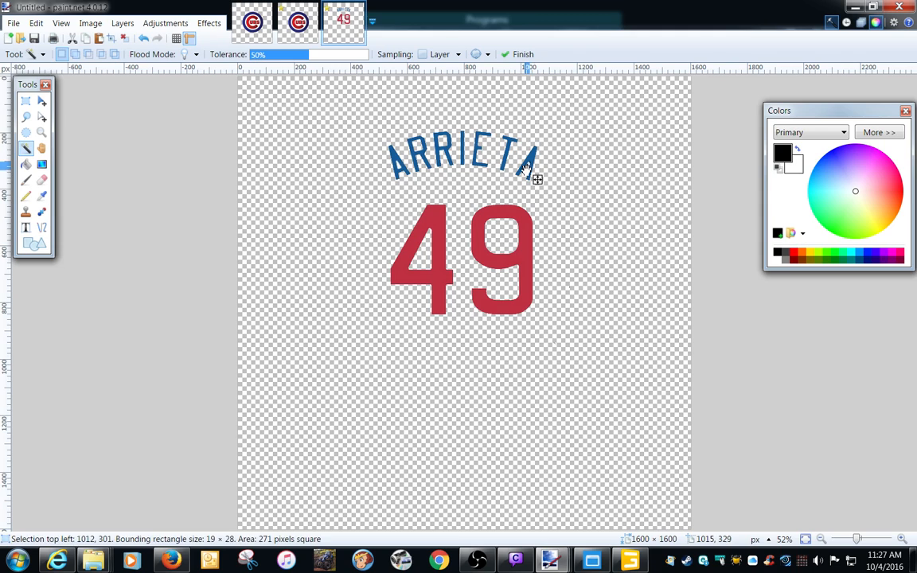
key(ctrl+d)
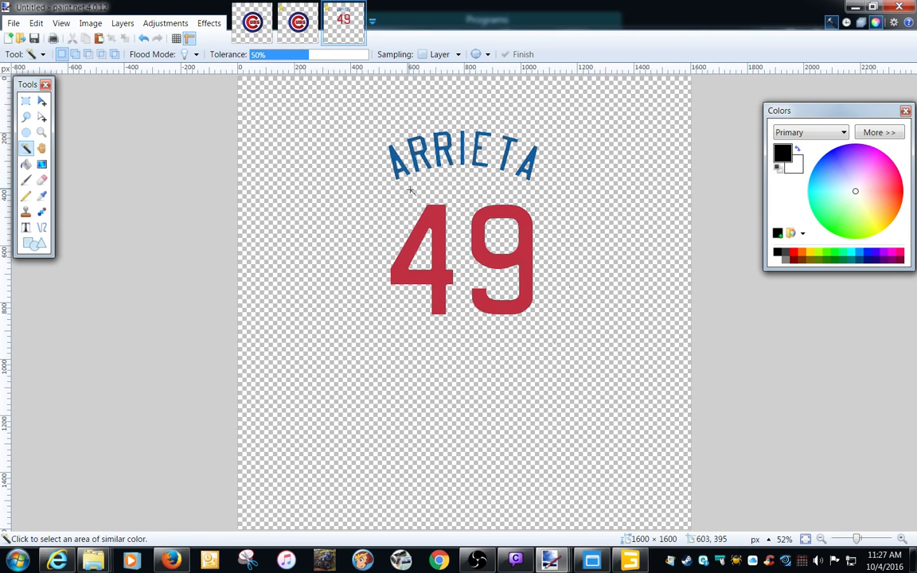
click(398, 164)
key(ctrl+d)
Copy a rectangular area of about 664 × 764 px around ARRIETA 49 and return to decal.dds.
click(25, 101)
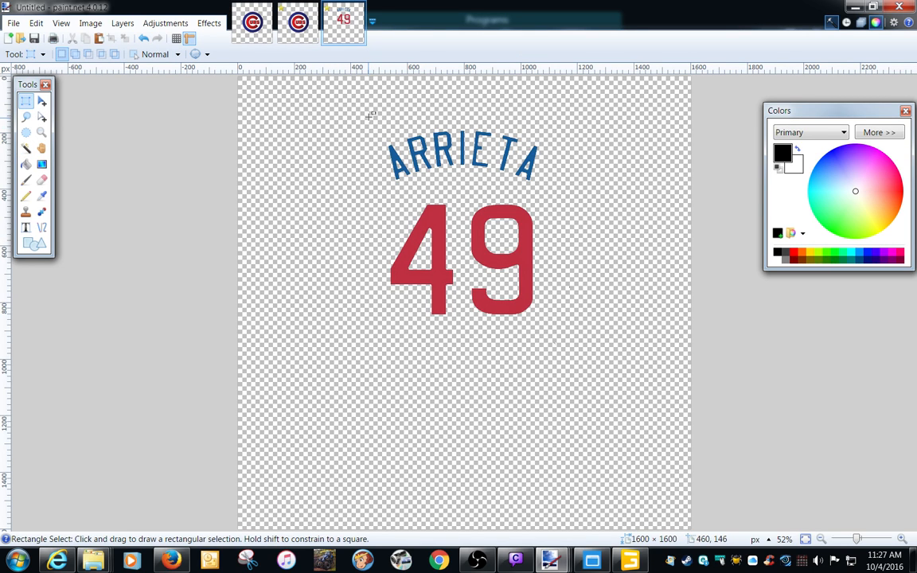
drag(369, 117, 557, 336)
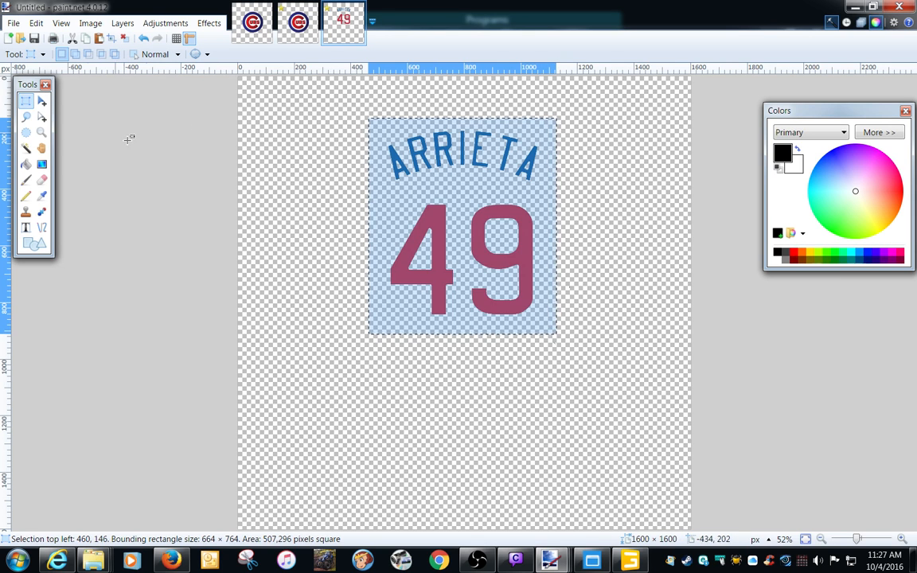
click(36, 23)
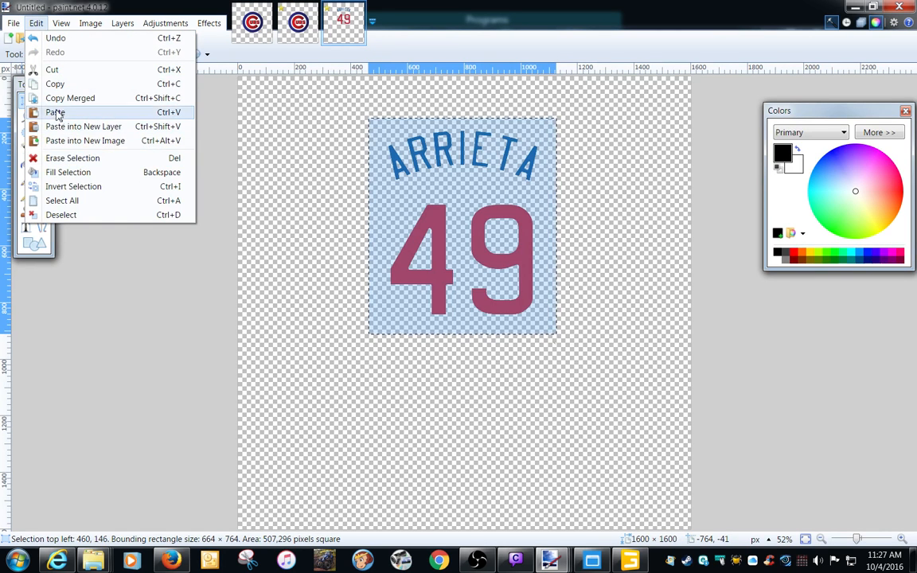
click(54, 84)
click(251, 24)
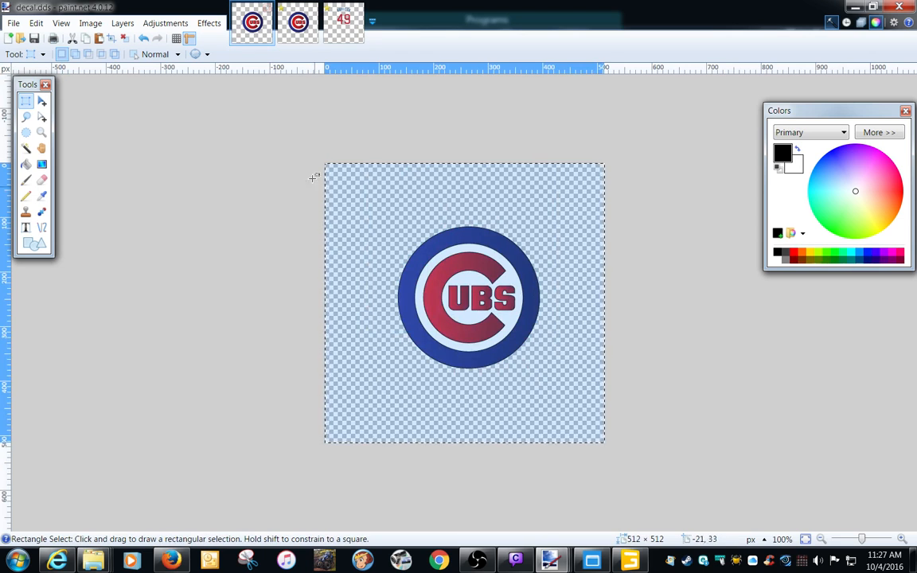
Erase the Cubs logo from decal.dds and paste the copied ARRIETA 49 artwork, keeping the canvas size.
click(270, 179)
drag(343, 179, 633, 440)
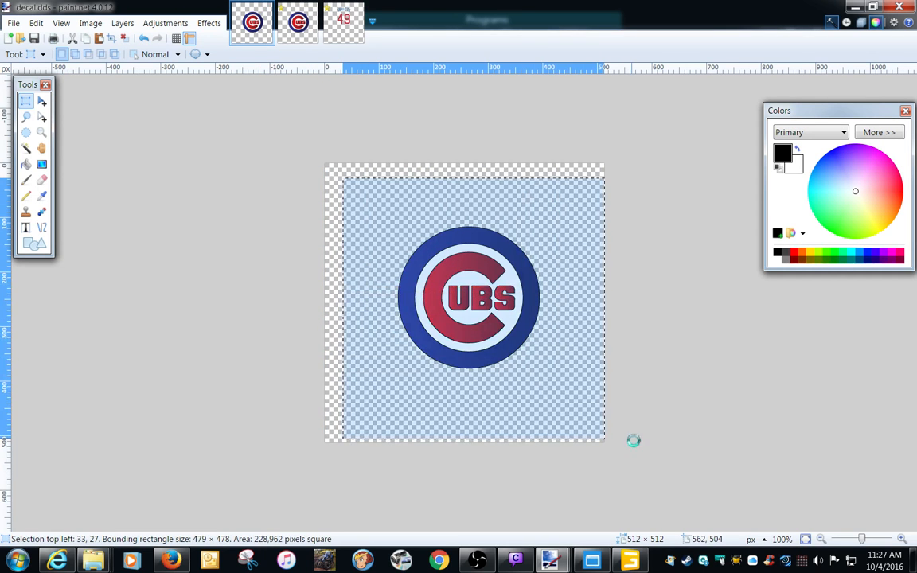
key(Delete)
click(36, 23)
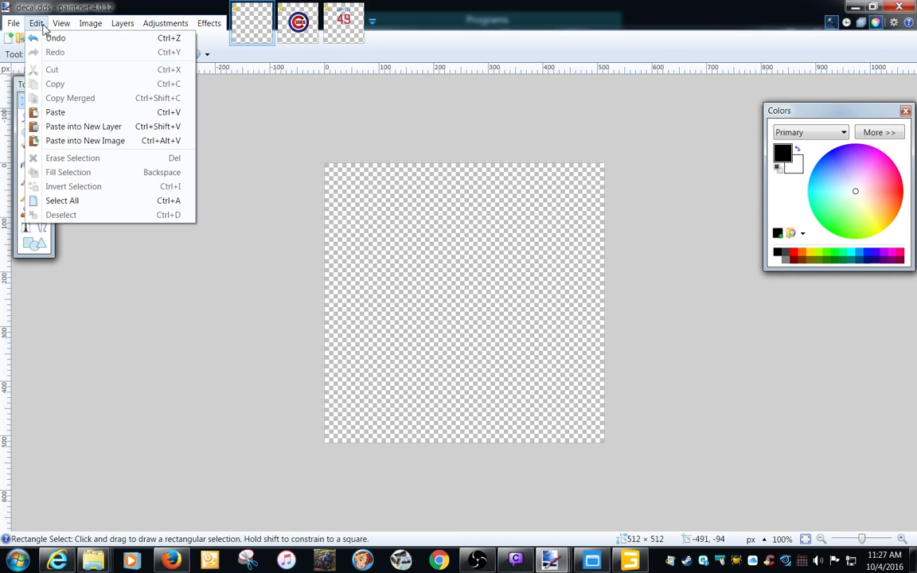
click(58, 112)
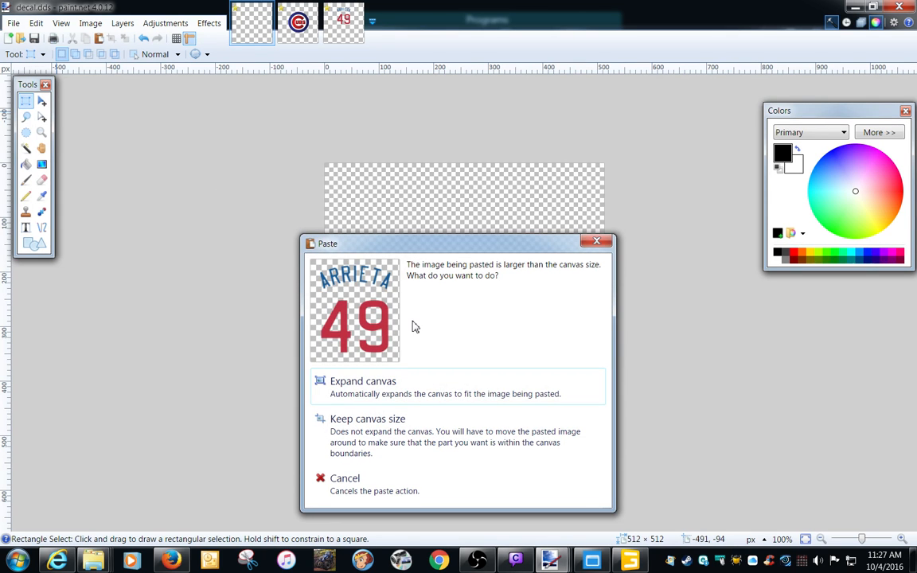
click(420, 430)
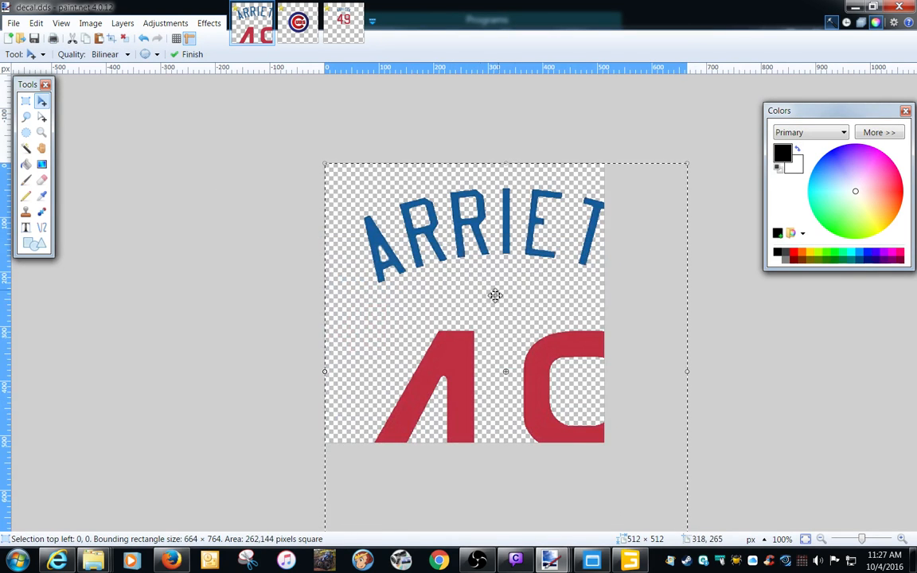
Scale the pasted ARRIETA 49 artwork down to about 440 × 552 px and center it on the canvas.
drag(514, 320, 362, 115)
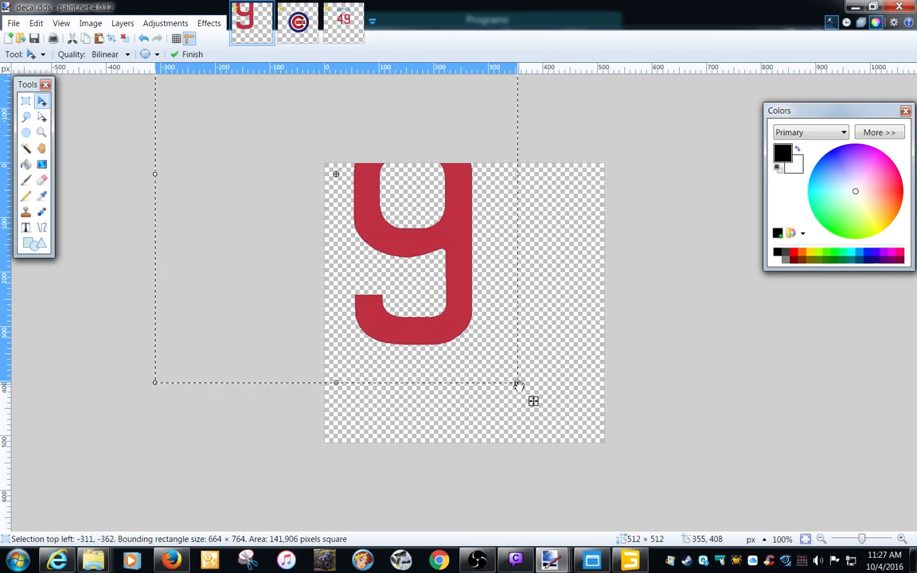
drag(518, 385, 413, 293)
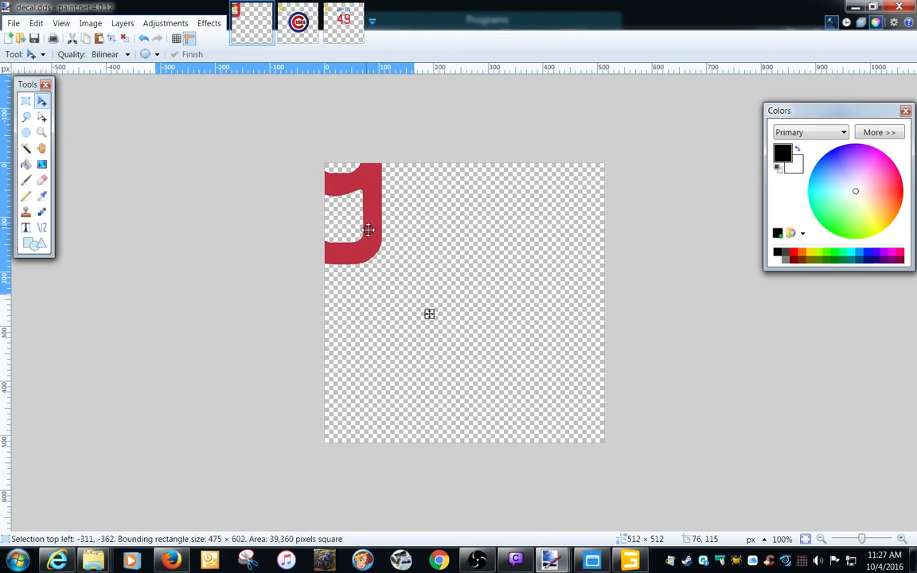
drag(368, 230, 546, 407)
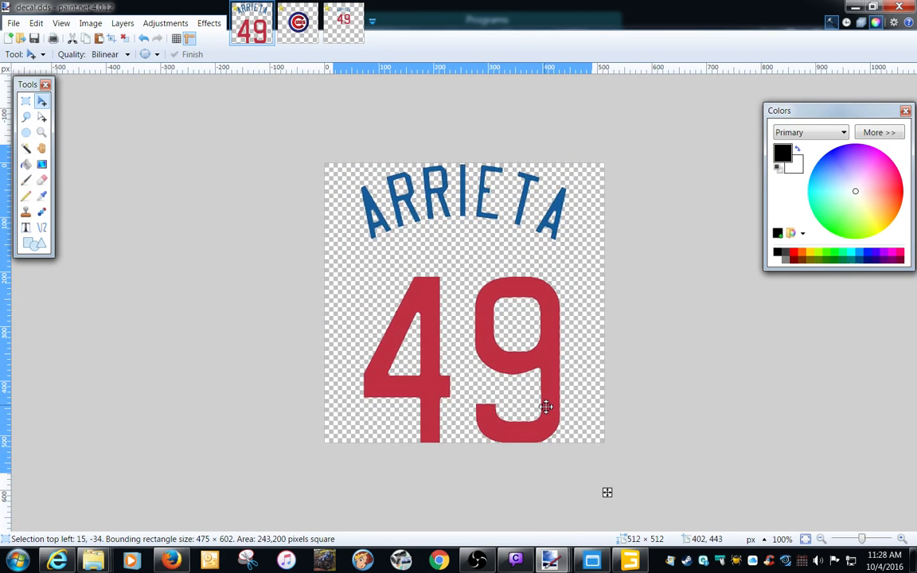
drag(595, 467, 566, 440)
drag(507, 368, 518, 378)
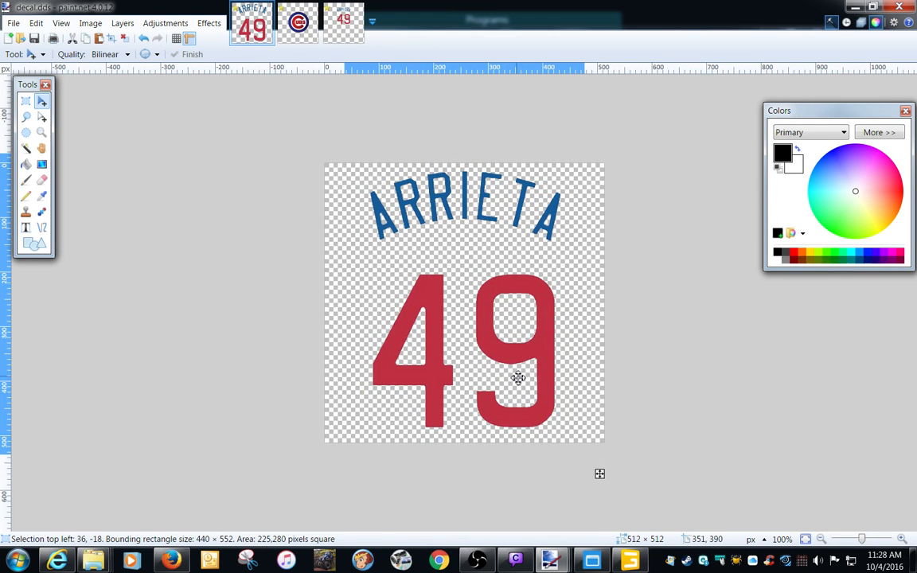
Save the image over decal.dds in the desktop's VD_Truck_Kenworth_AR_Dyeable\cubs_decal folder as DDS with DXT3 (Explicit Alpha).
click(33, 38)
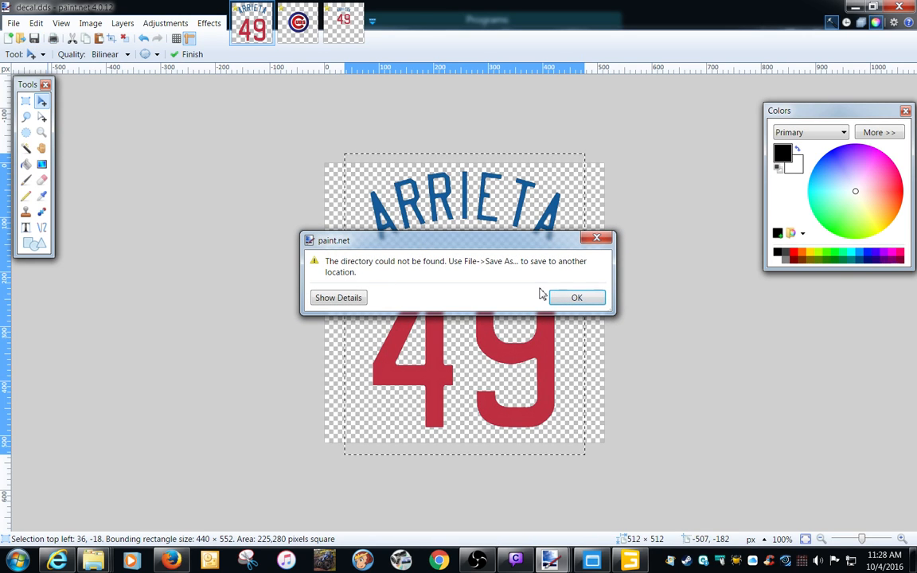
click(594, 238)
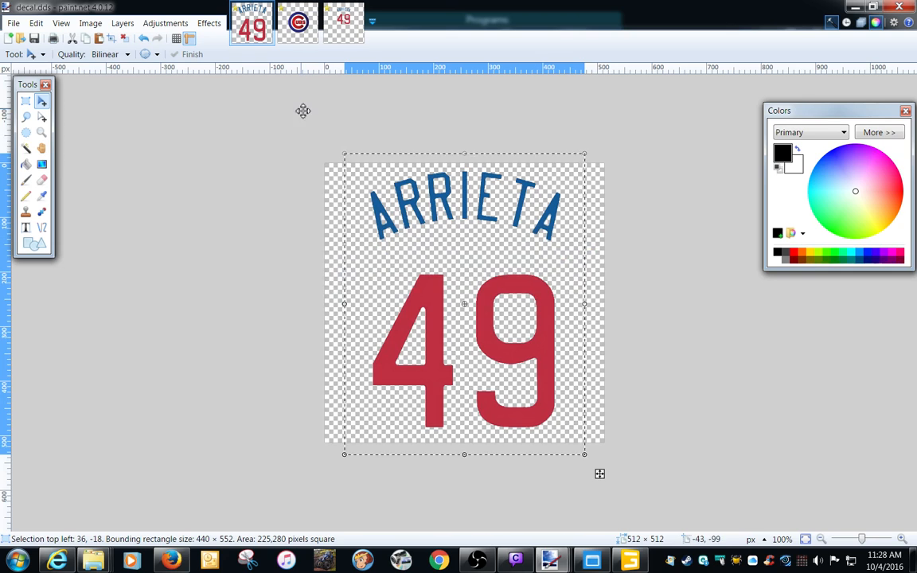
click(13, 23)
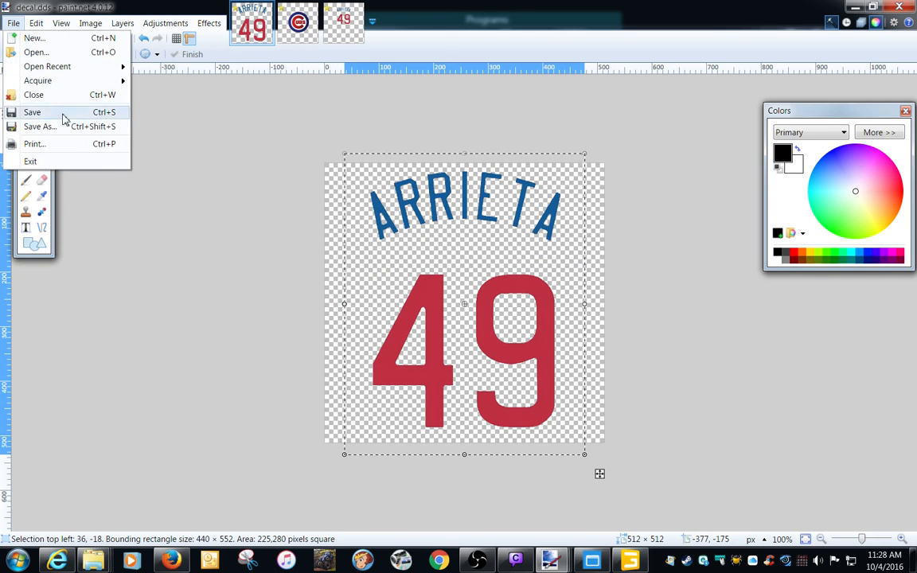
click(61, 127)
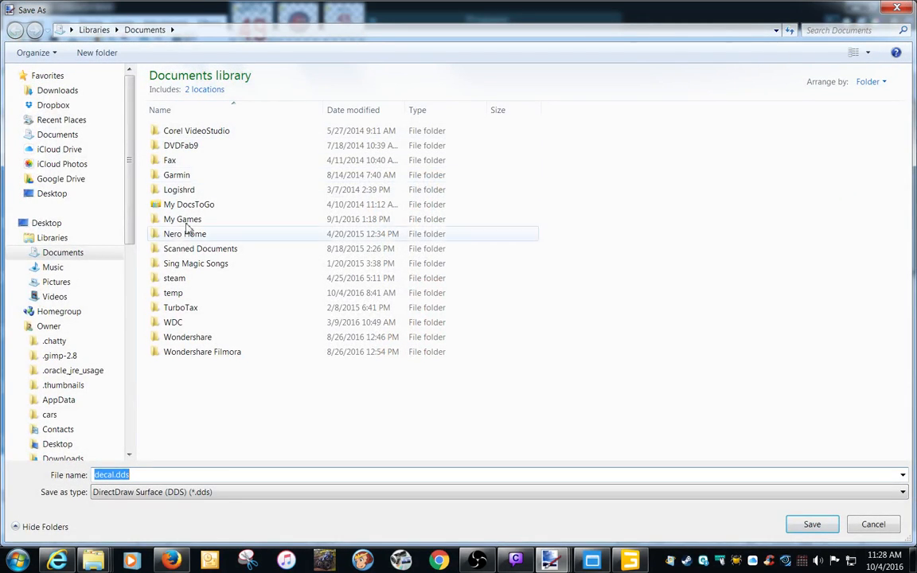
click(63, 222)
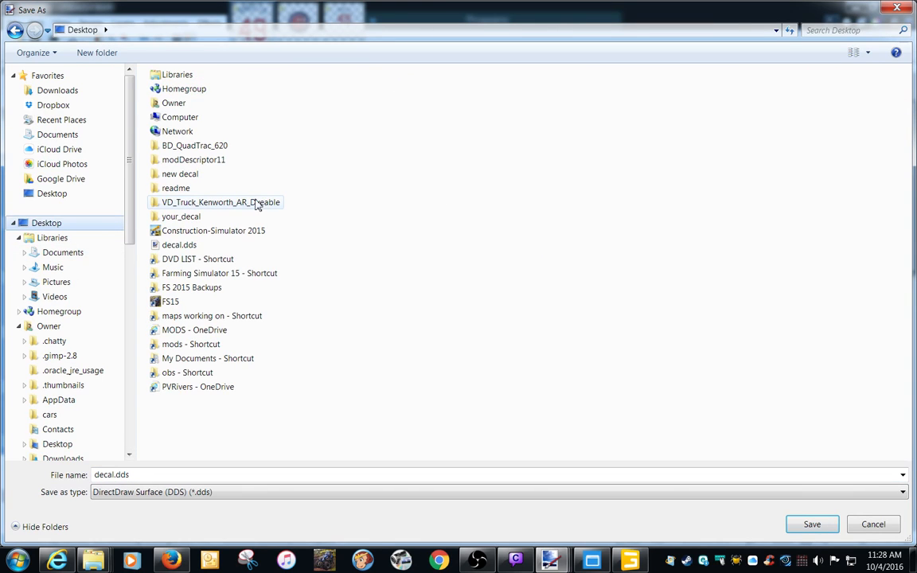
double_click(256, 204)
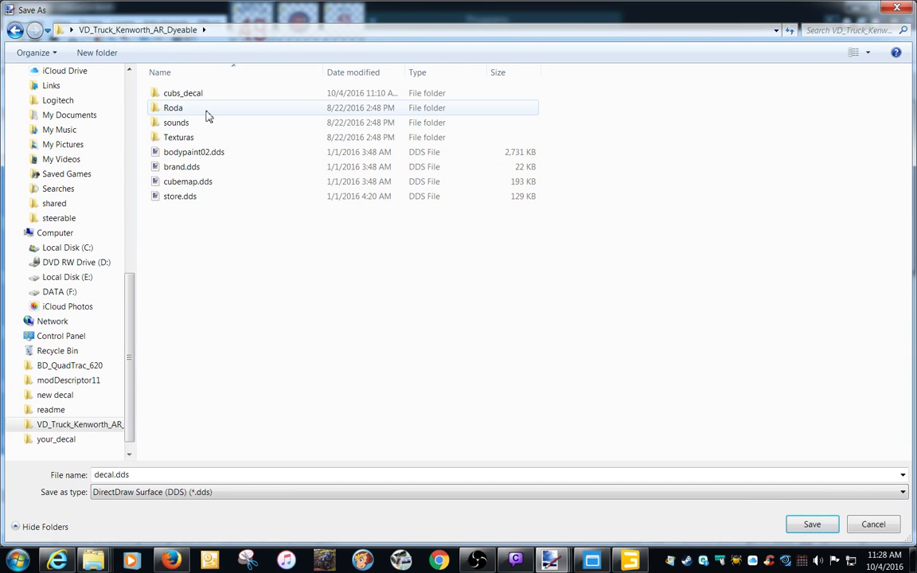
double_click(193, 95)
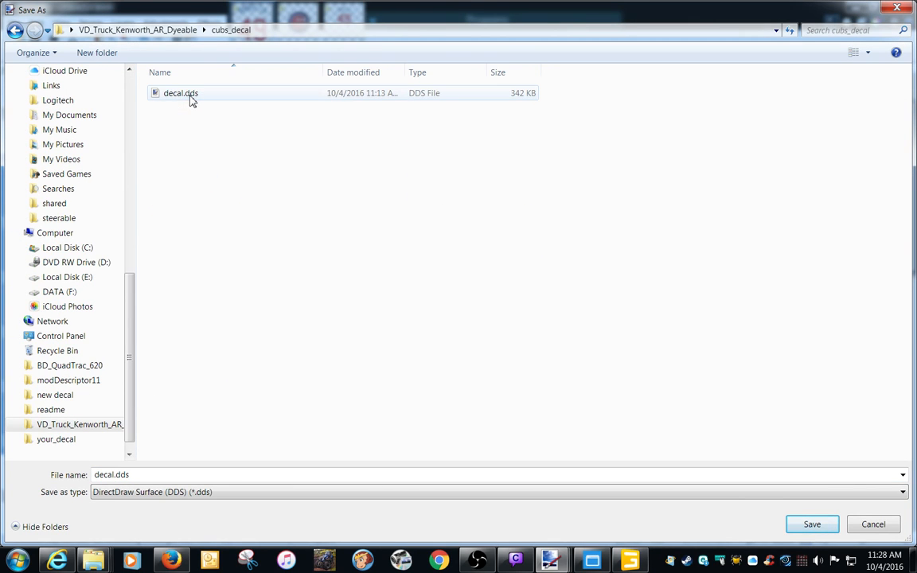
double_click(190, 95)
click(504, 285)
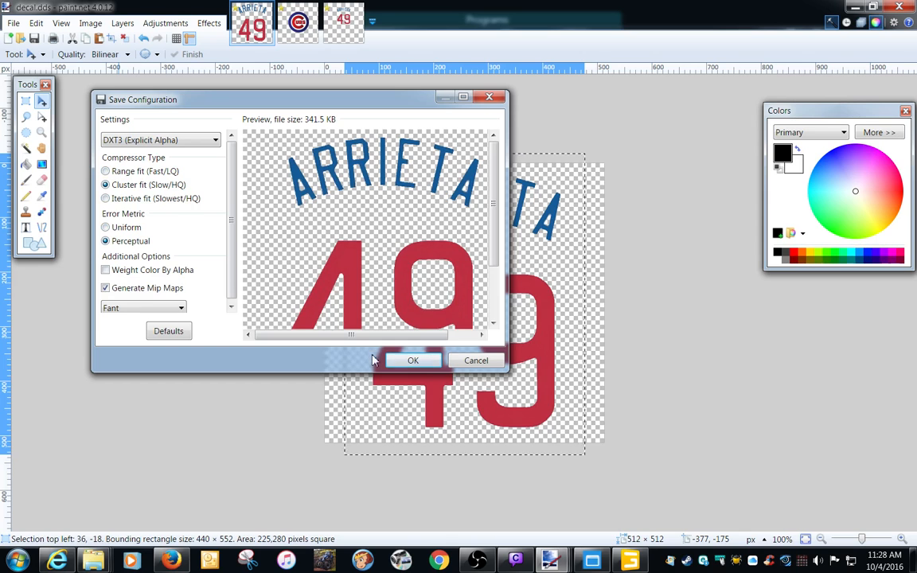
click(413, 361)
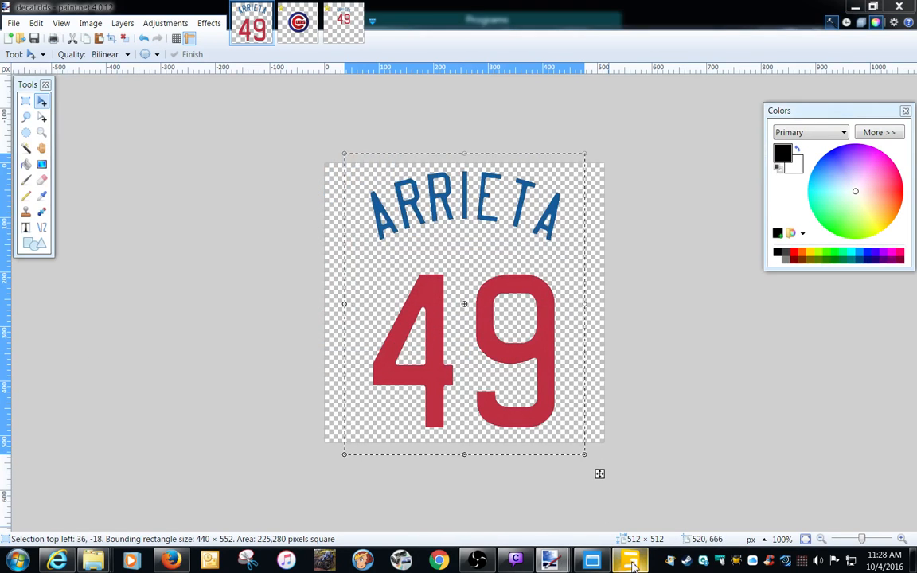
Switch to GIANTS Editor, reload all textures, and view the ARRIETA 49 decals on the door and hood.
key(alt+Tab)
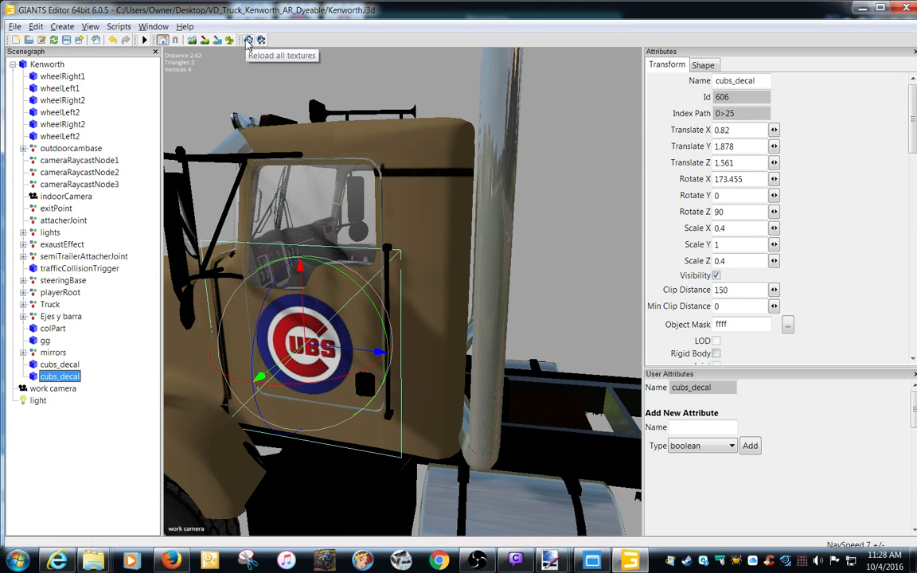
click(248, 41)
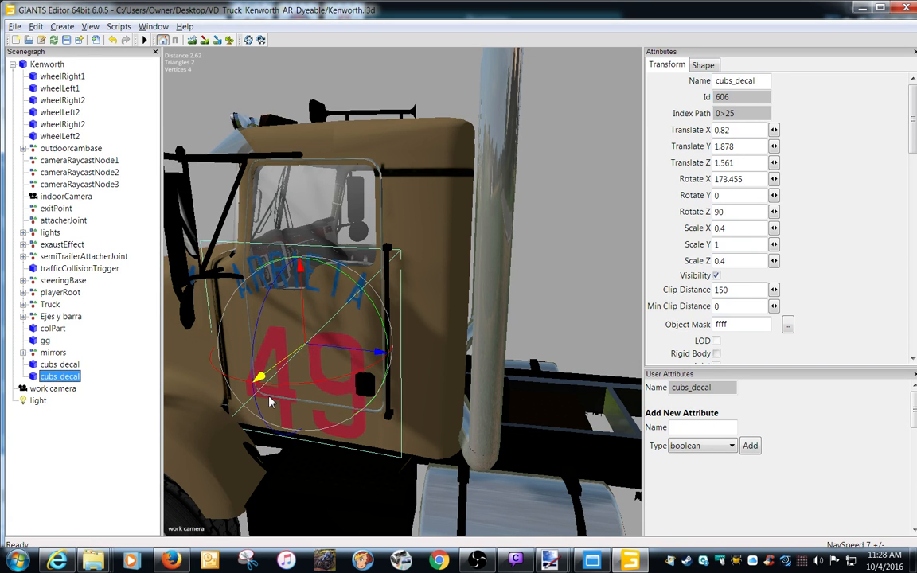
alt+drag(271, 402, 371, 445)
scroll(444, 437, up, 3)
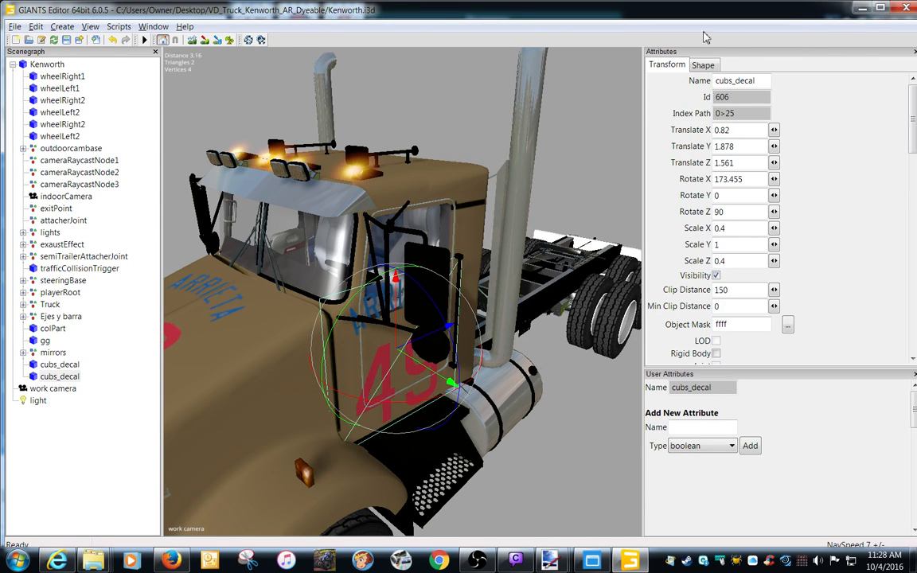
Back in paint.net, replace the ARRIETA 49 artwork in decal.dds with the Cubs logo from the untitled image and save.
click(863, 8)
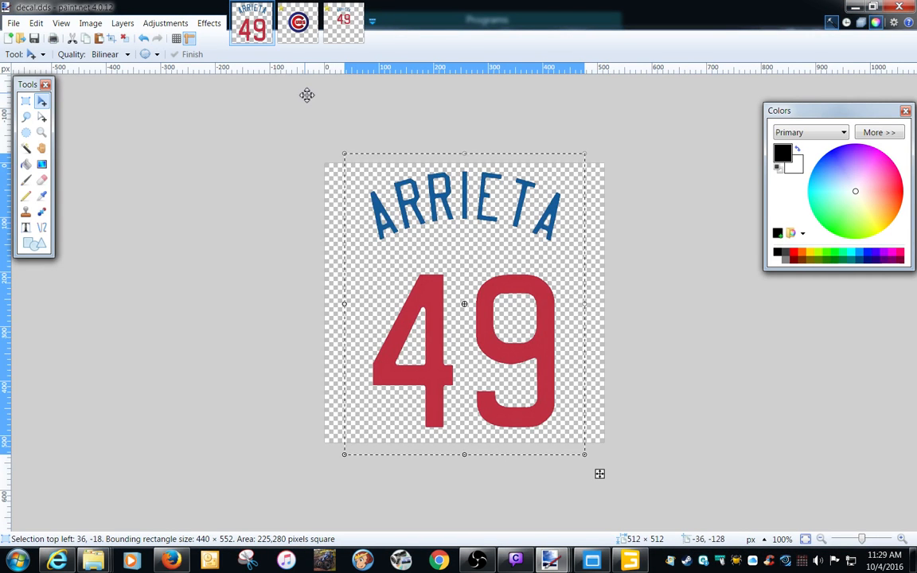
click(298, 36)
click(251, 22)
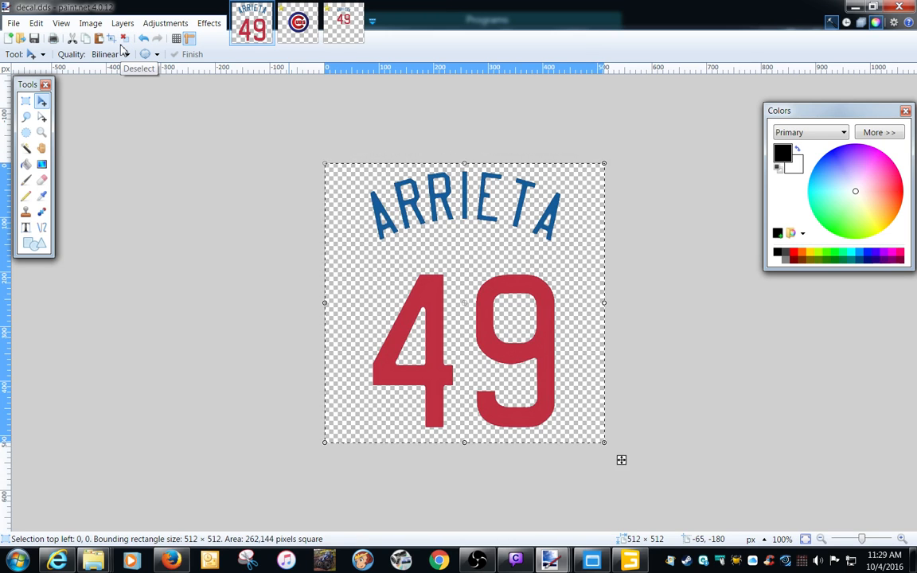
key(Delete)
click(293, 30)
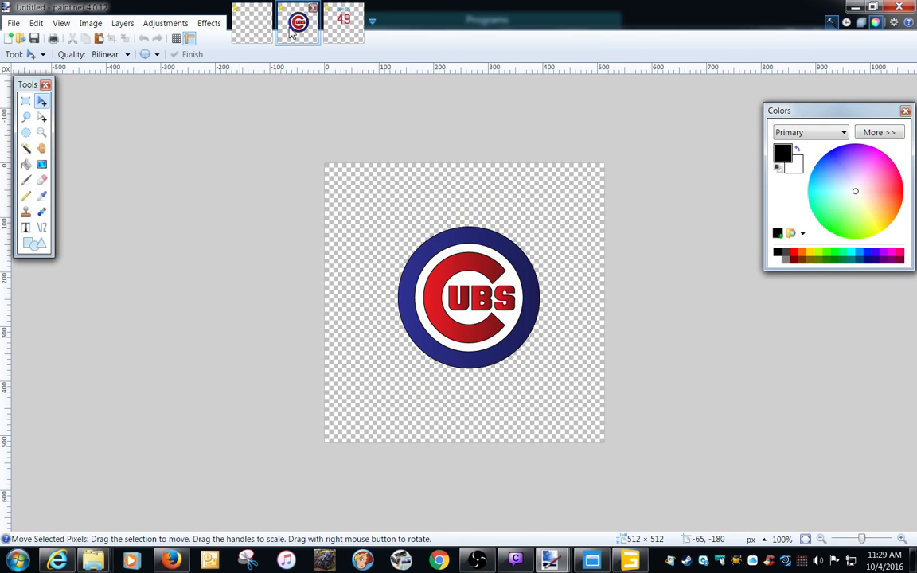
key(ctrl+a)
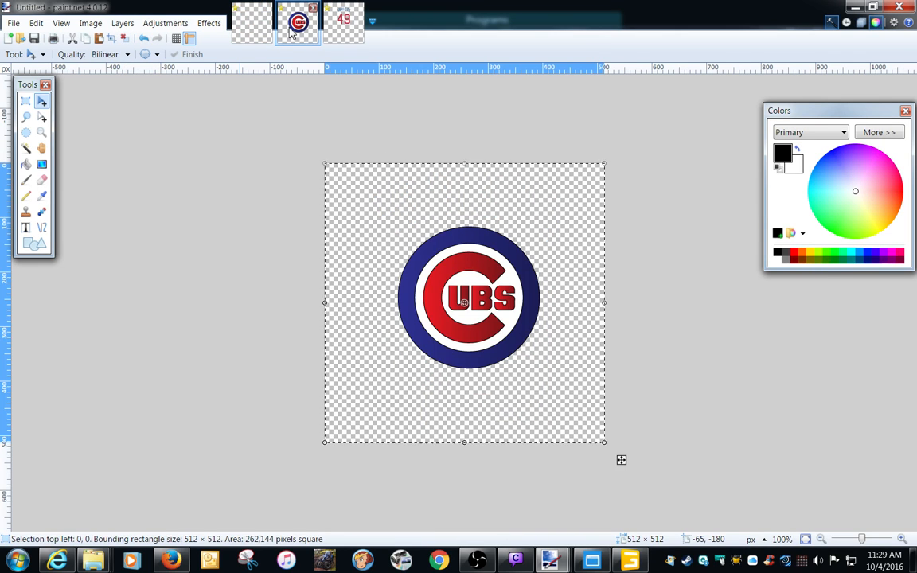
key(ctrl+c)
click(252, 22)
key(ctrl+v)
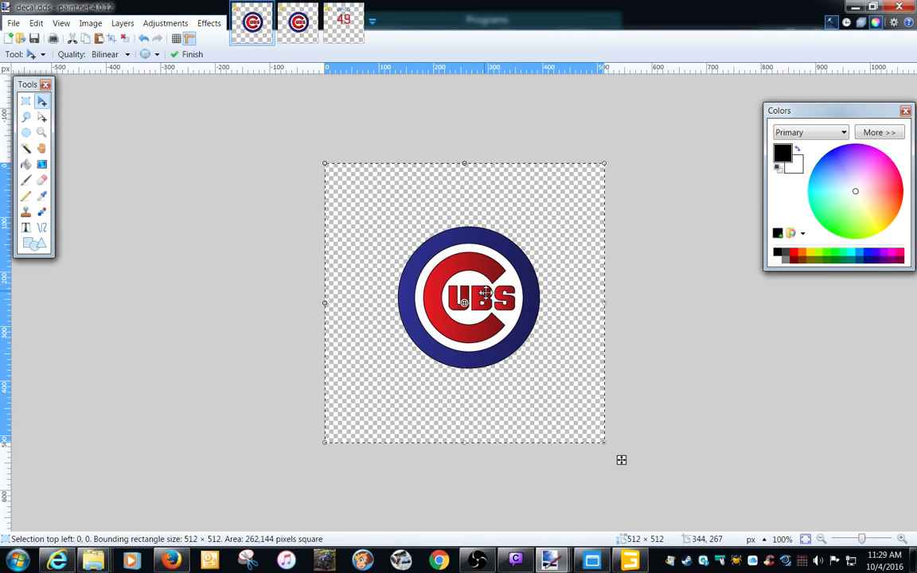
click(38, 42)
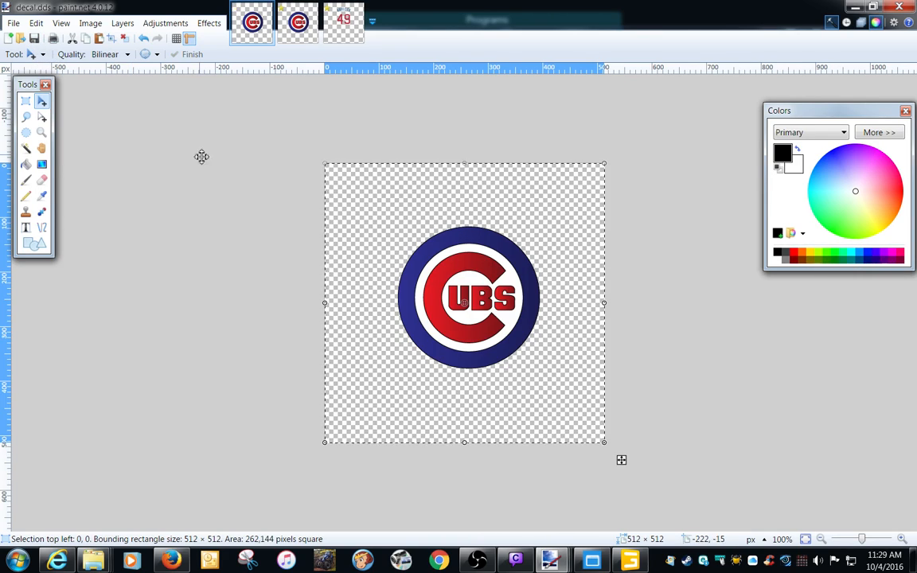
Return to GIANTS Editor, reload all textures again, and look over the Cubs logo on the truck's hood and door.
click(856, 7)
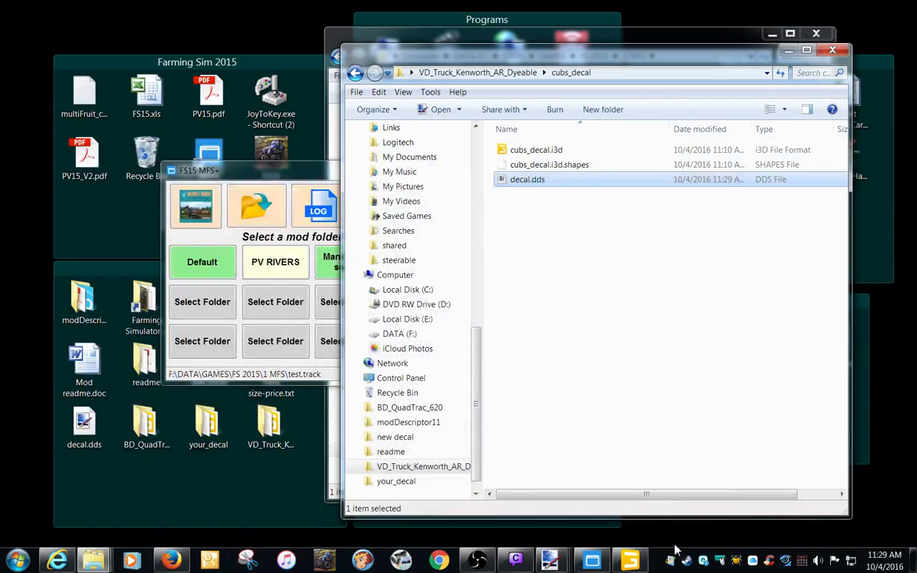
click(632, 560)
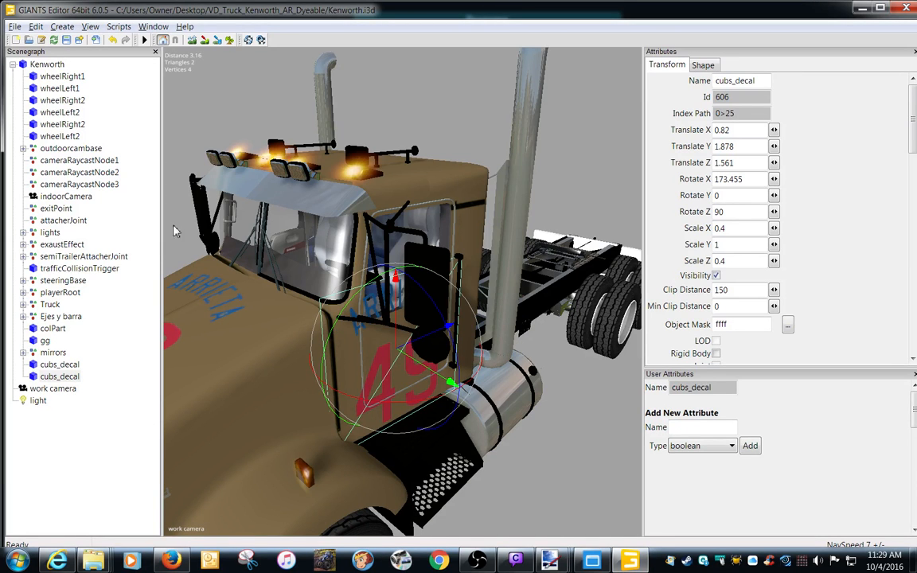
click(249, 40)
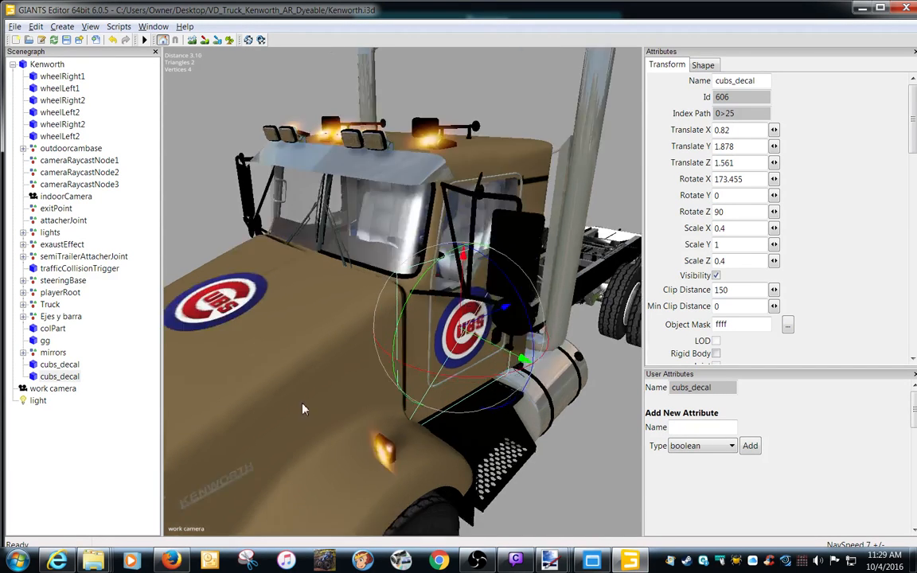
middle_drag(302, 409, 444, 415)
scroll(444, 413, up, 4)
scroll(441, 410, down, 4)
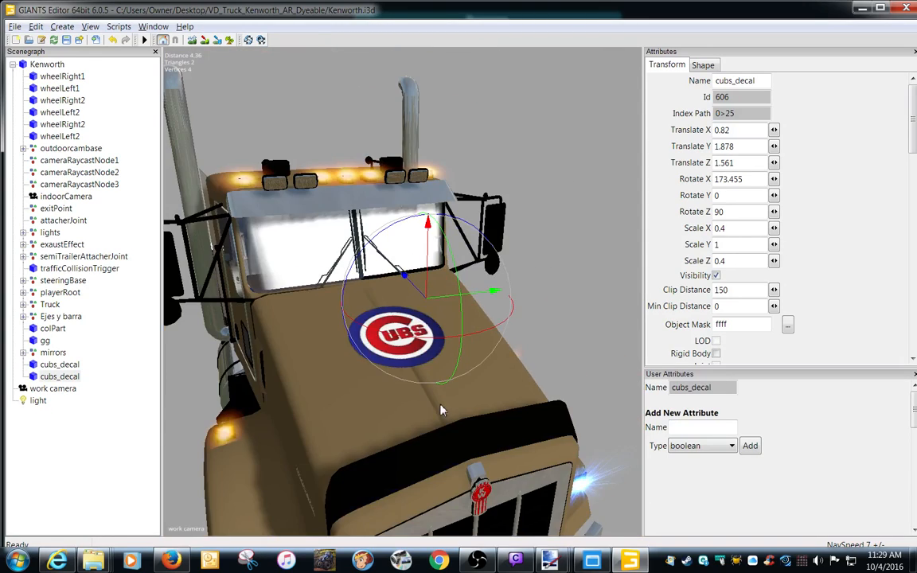
alt+drag(442, 409, 419, 408)
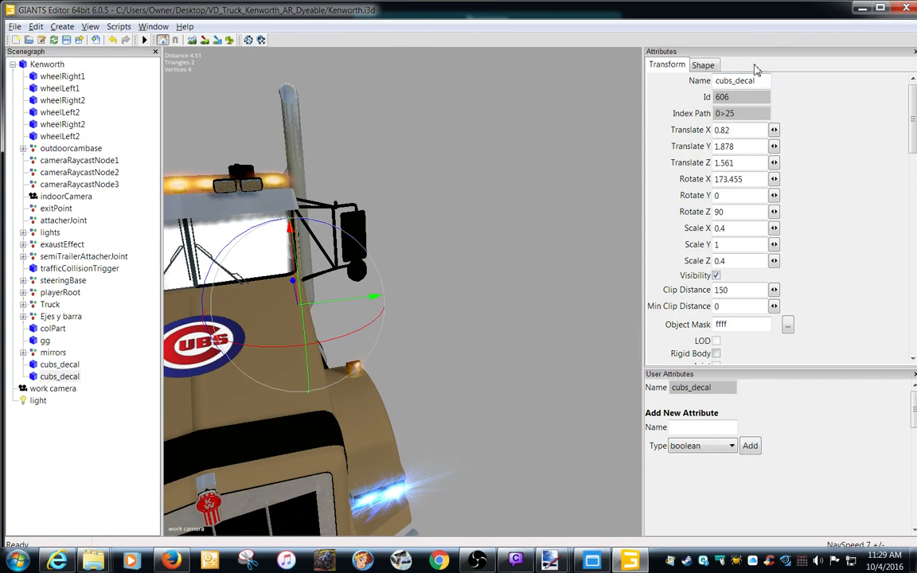
Open your_decal.i3d from the desktop's your_decal folder in GIANTS Editor version 6.0.5.
click(861, 9)
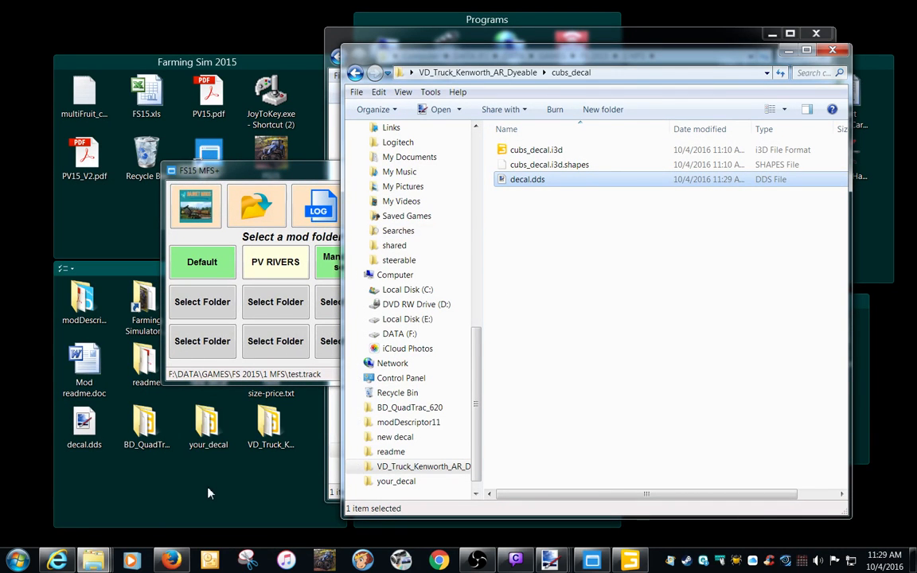
double_click(207, 426)
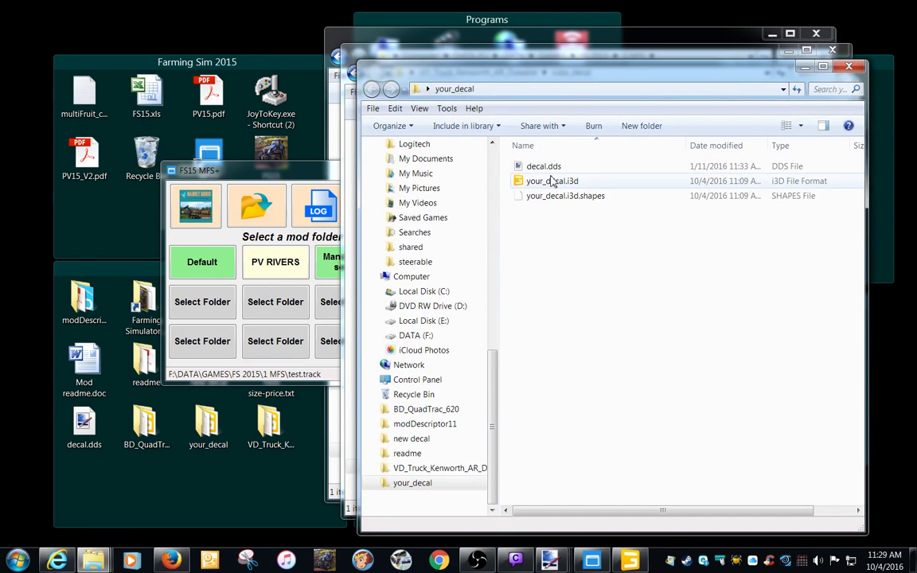
double_click(548, 182)
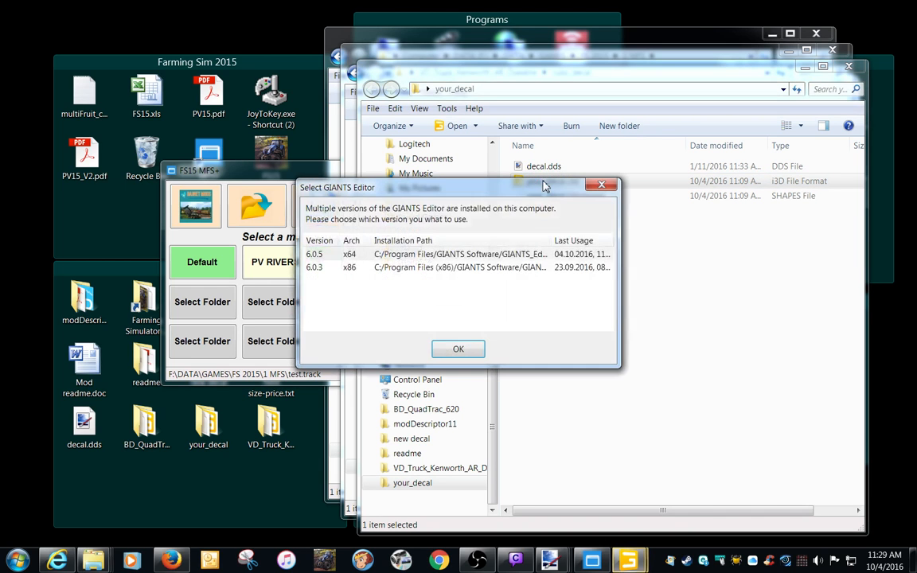
double_click(430, 255)
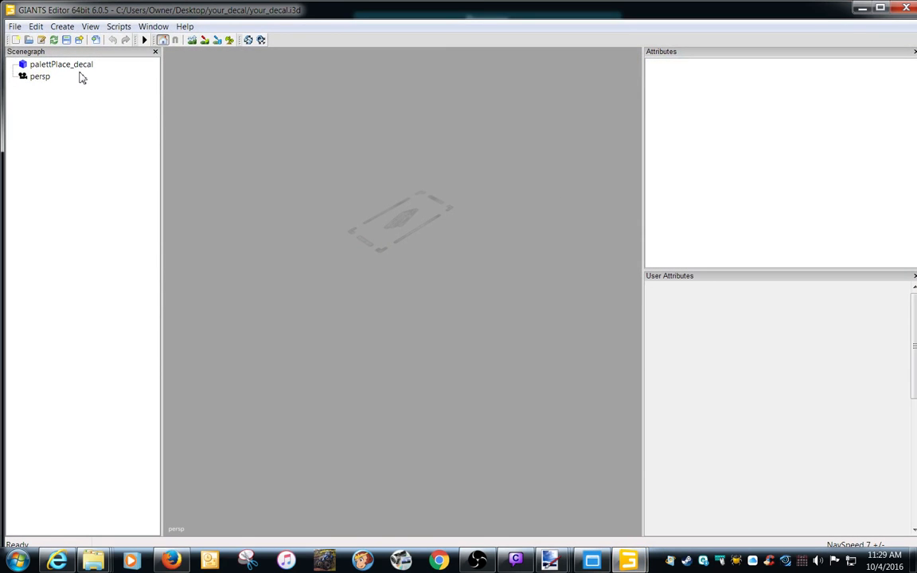
Rename the palettPlace_decal object in the scene to jersey_decal.
click(62, 64)
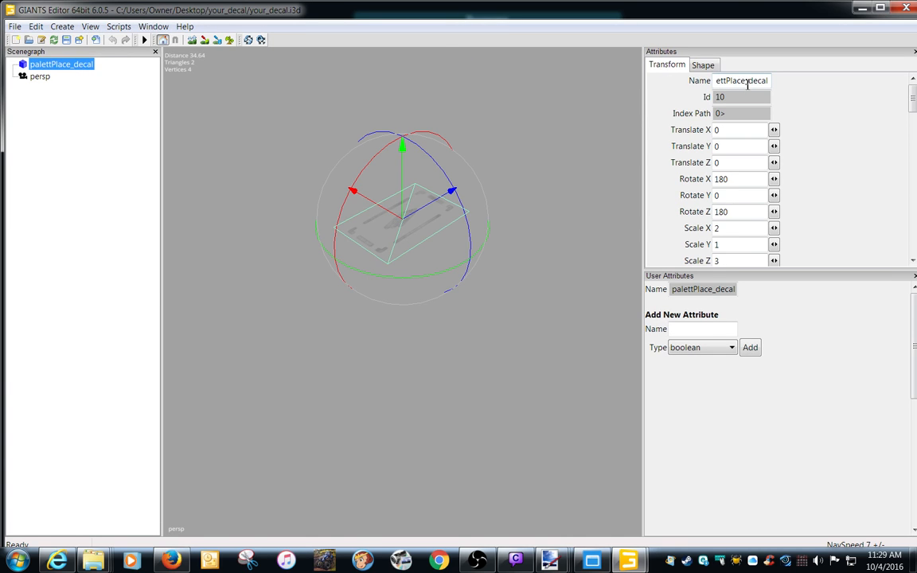
drag(746, 84, 605, 92)
text(jersey)
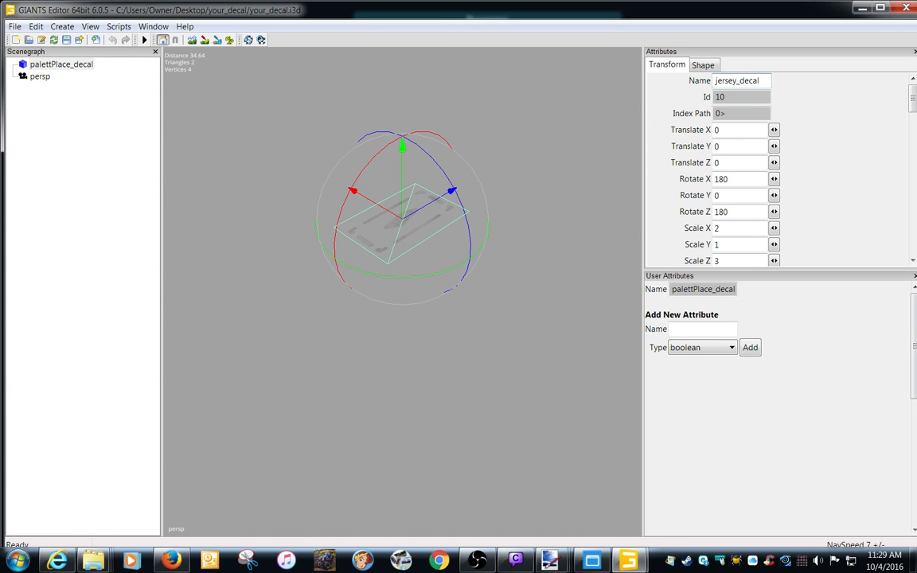
key(Return)
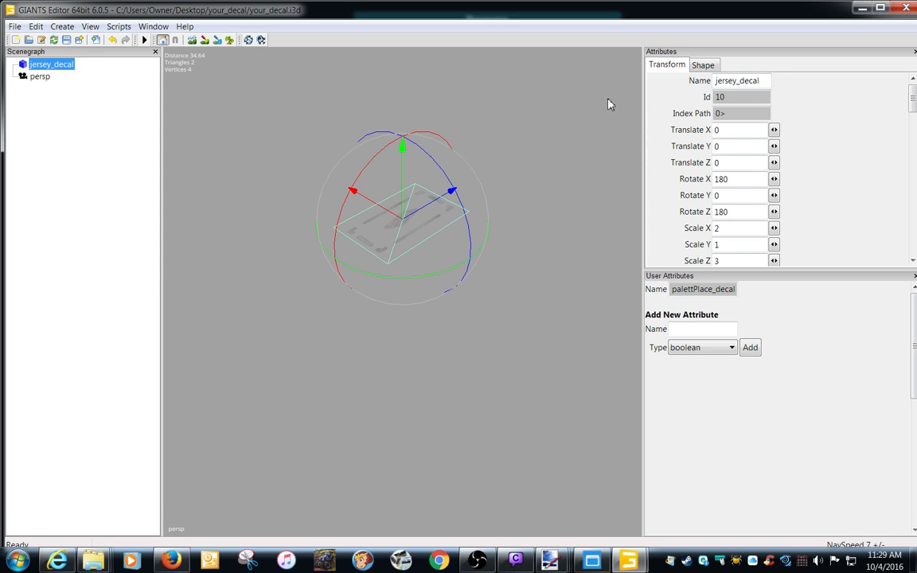
Export the whole scene with its files as jersey_decal into a new desktop folder named jersey_decal.
click(16, 28)
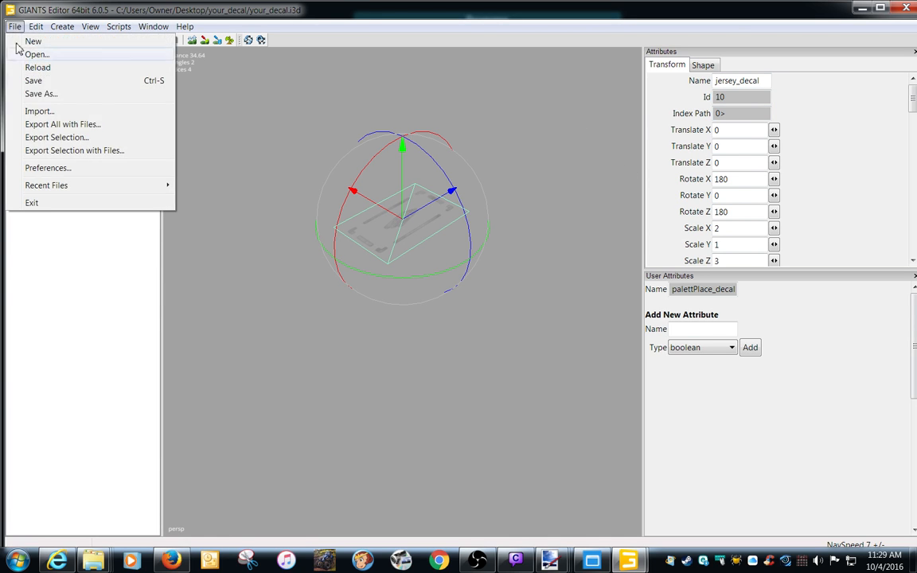
click(40, 125)
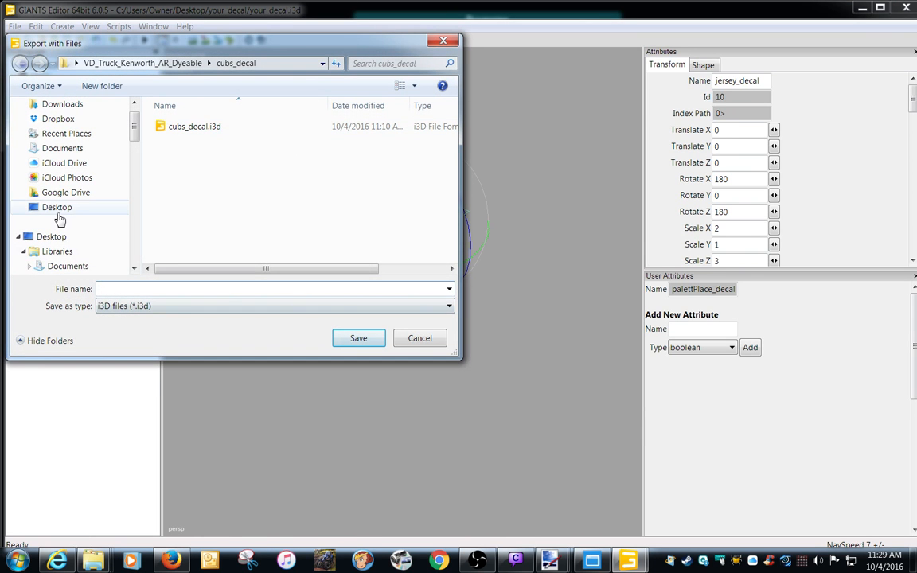
click(59, 211)
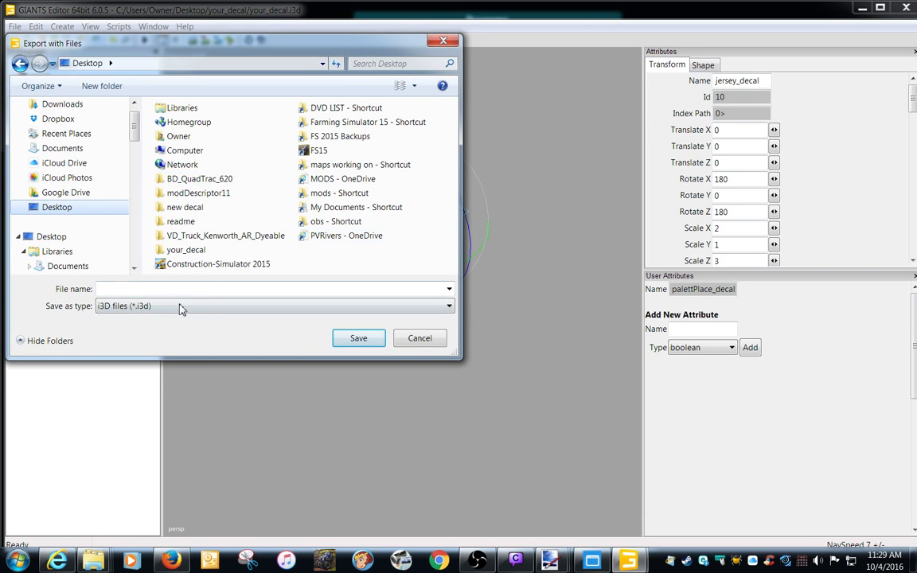
click(101, 86)
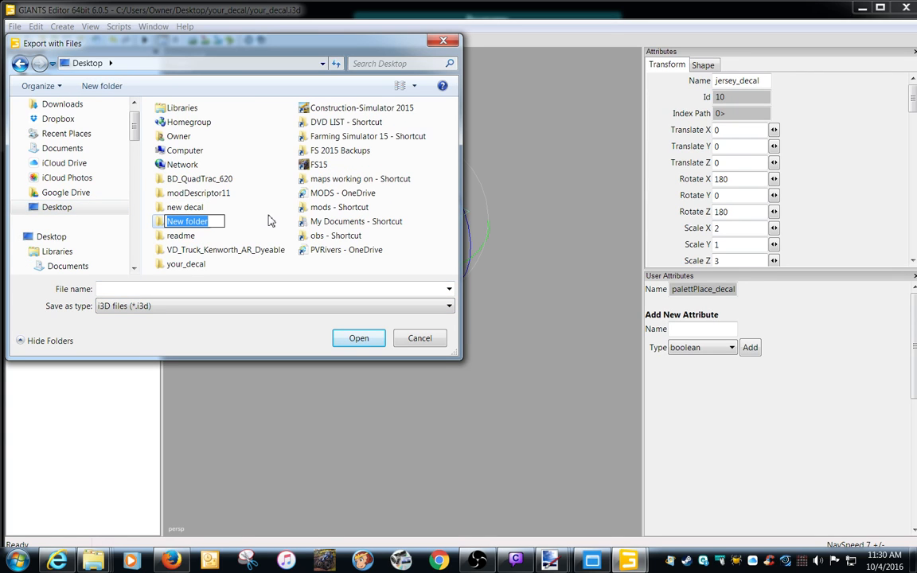
text(jersey_decal)
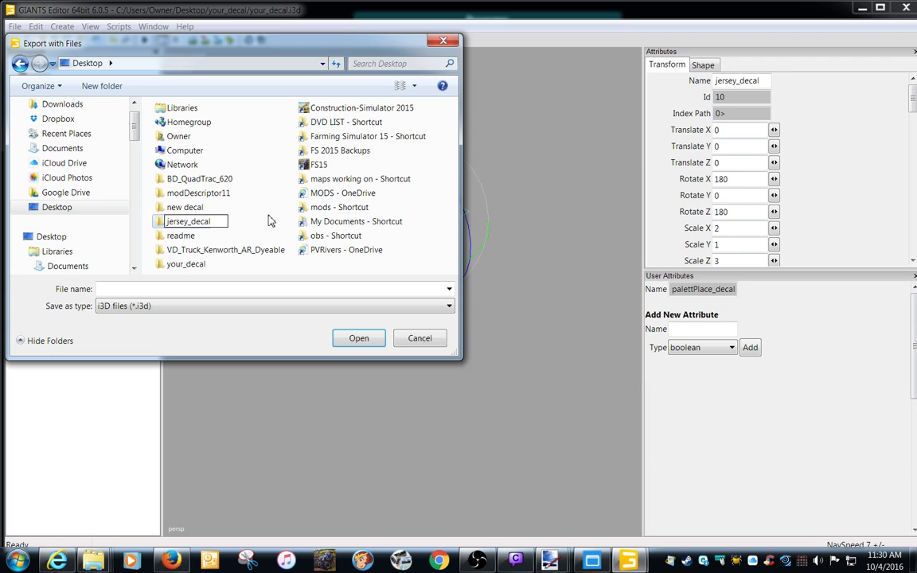
key(Return)
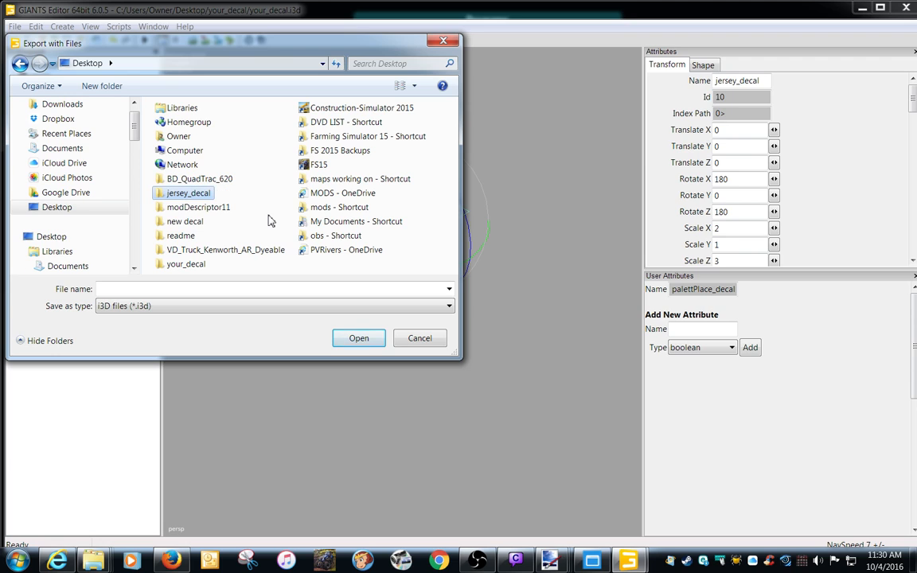
double_click(189, 195)
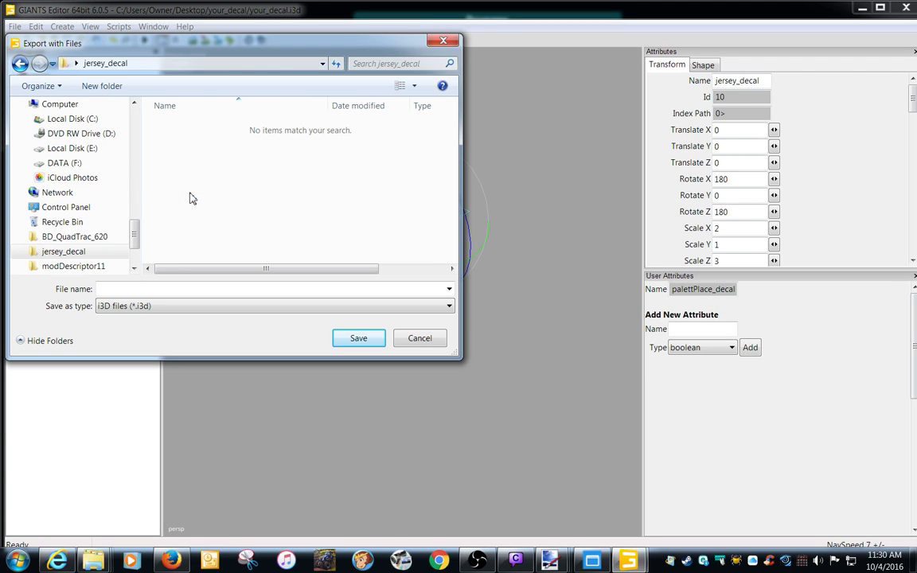
click(174, 289)
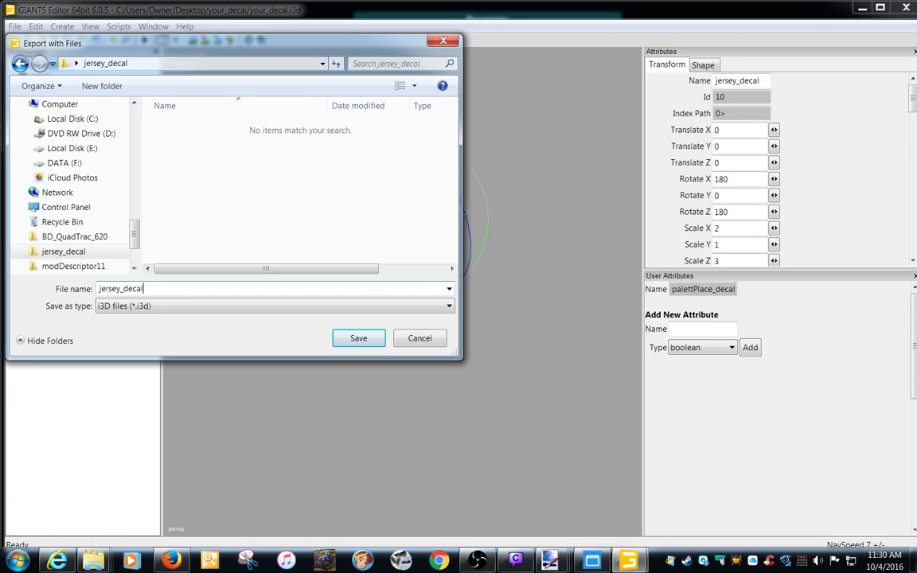
key(Return)
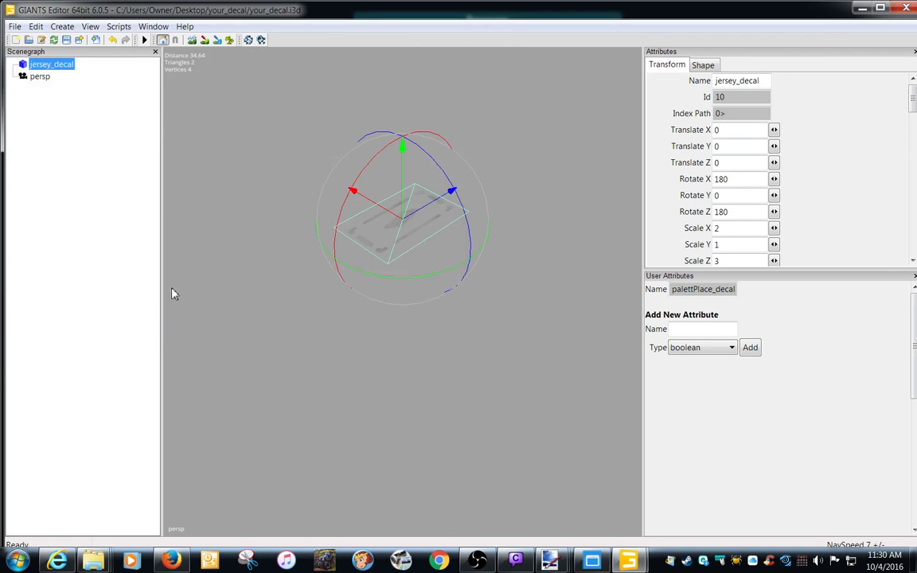
Close this GIANTS Editor window without saving your_decal.i3d and open decal.dds from the desktop's jersey_decal folder in paint.net.
click(906, 8)
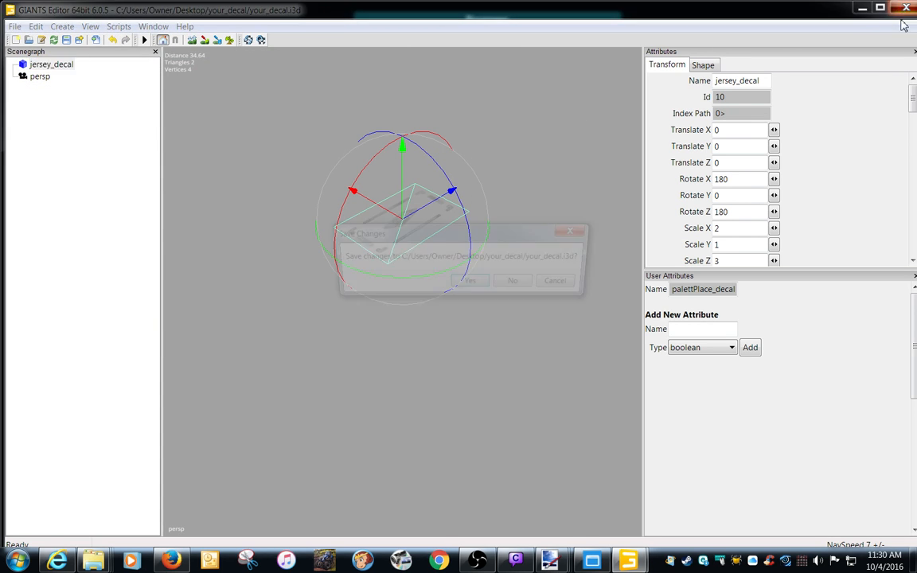
click(518, 287)
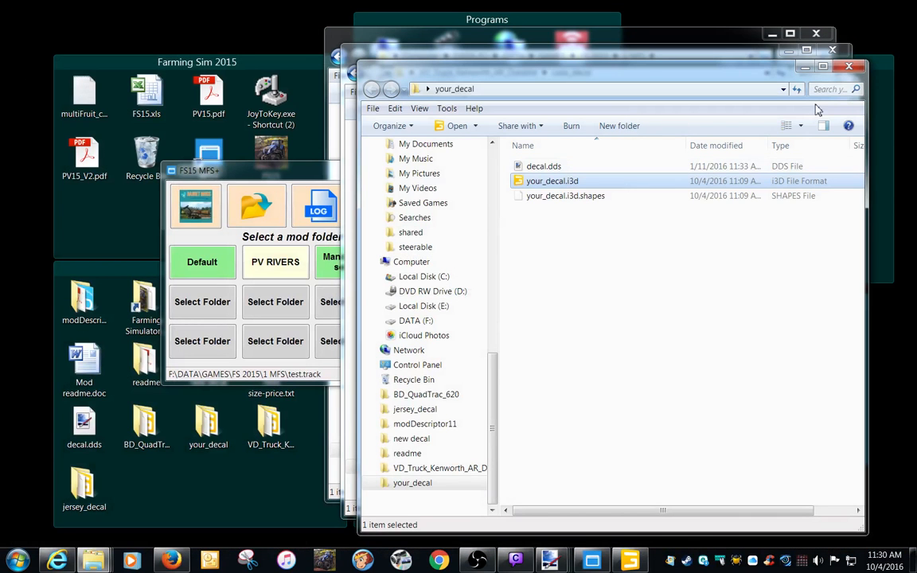
double_click(84, 487)
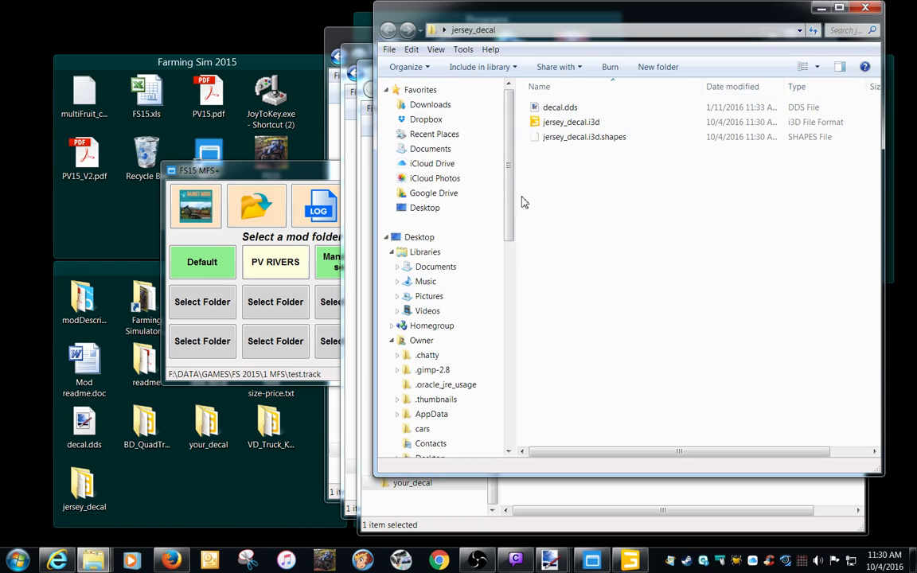
double_click(559, 108)
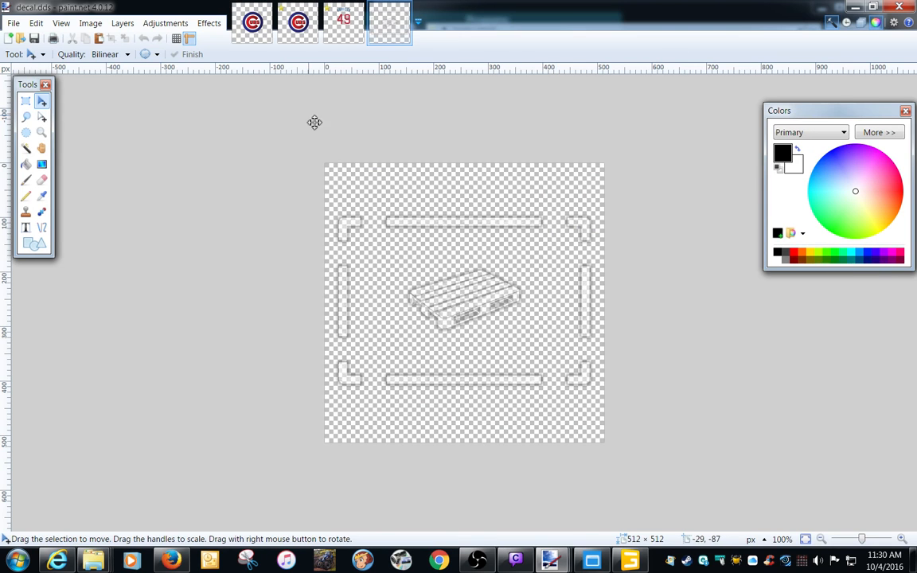
Close both Cubs logo images, discarding the unsaved changes of the untitled one.
click(260, 13)
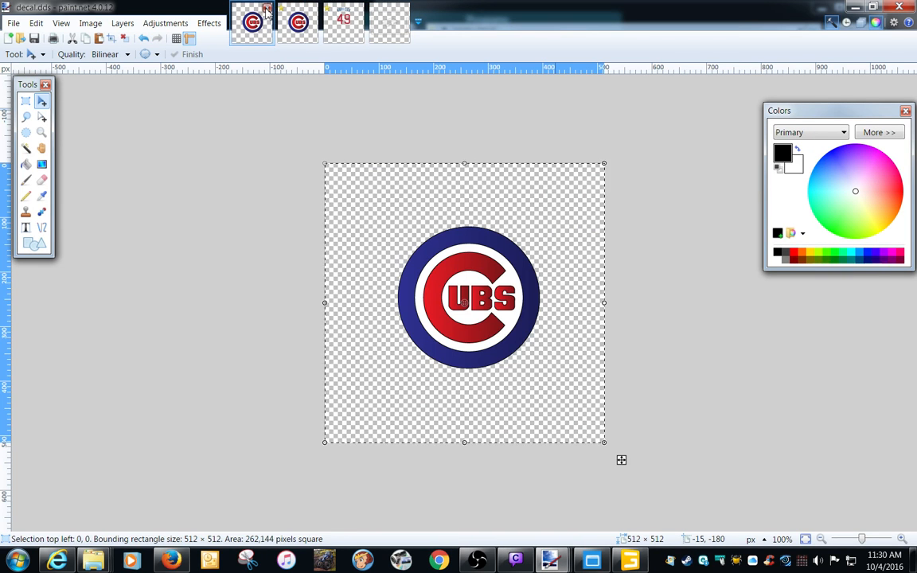
click(267, 14)
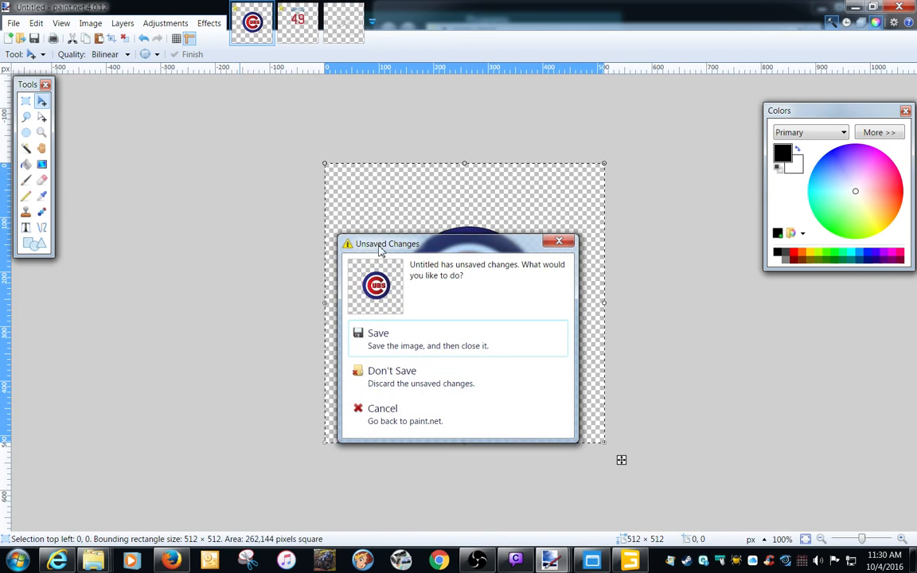
click(372, 386)
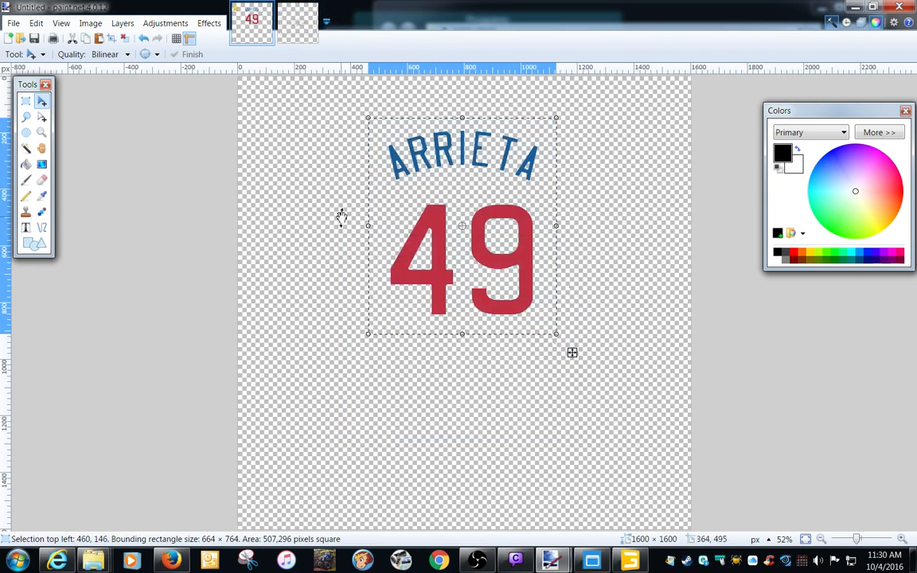
Erase the entire pallet artwork from the new decal.dds with a rectangular selection around the whole canvas.
click(291, 20)
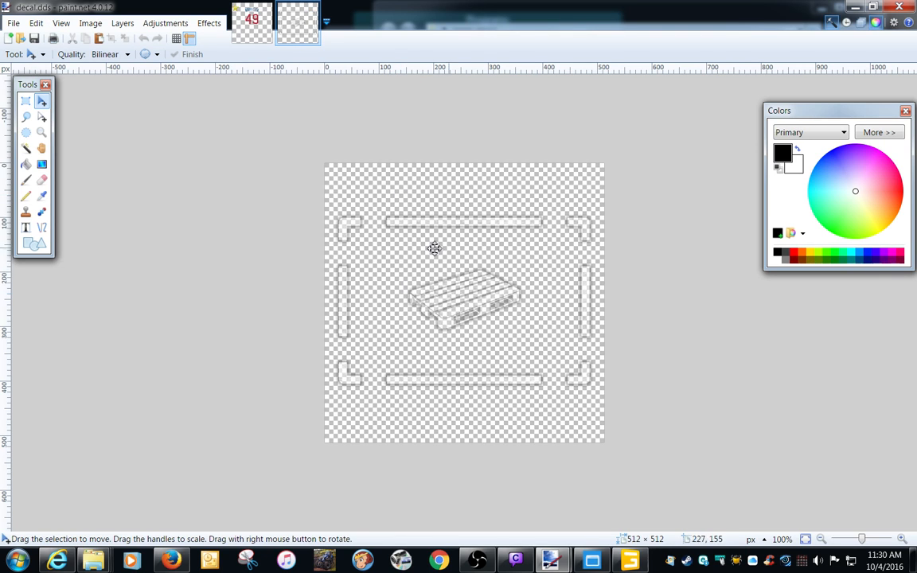
click(27, 118)
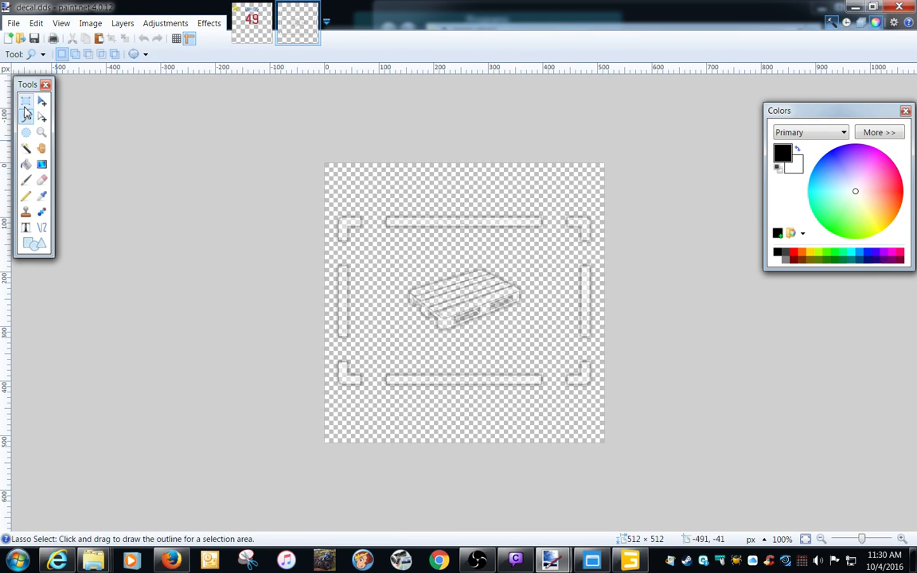
click(25, 101)
drag(282, 146, 625, 469)
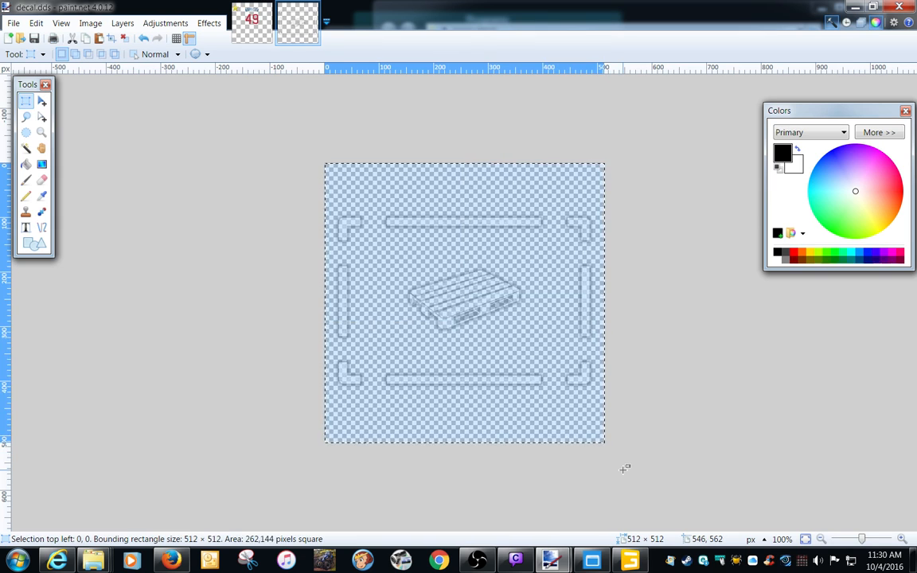
key(Delete)
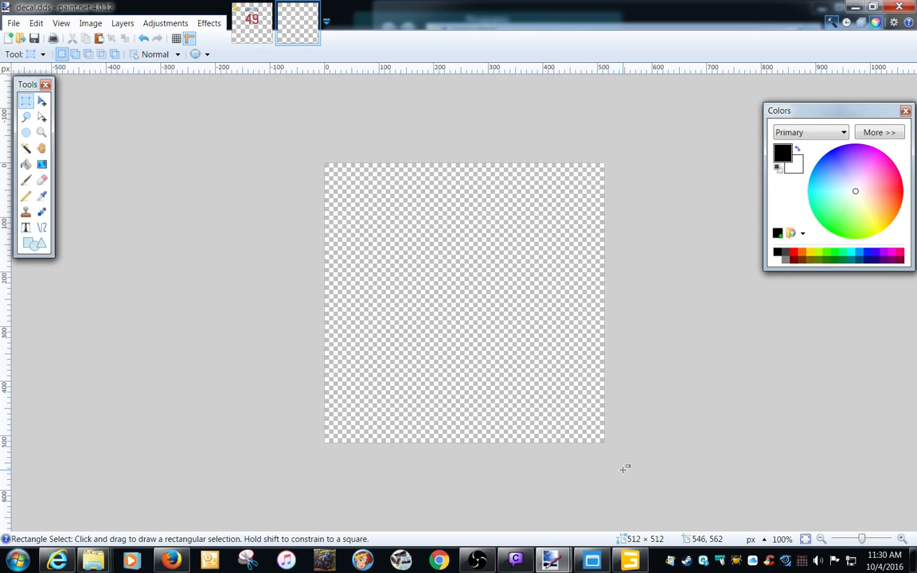
Copy the selected ARRIETA 49 artwork from the untitled image and paste it into decal.dds, keeping the canvas size.
click(245, 32)
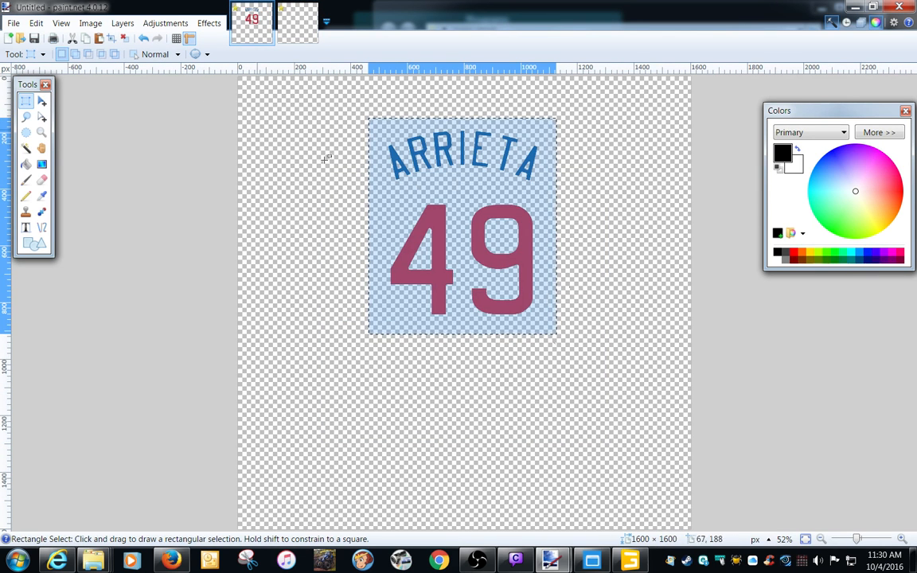
click(36, 23)
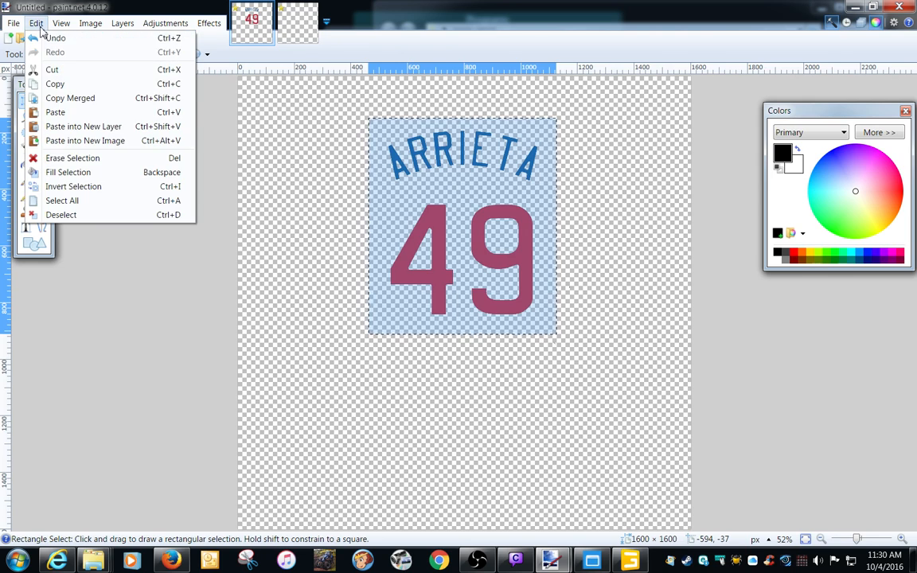
click(53, 84)
click(297, 30)
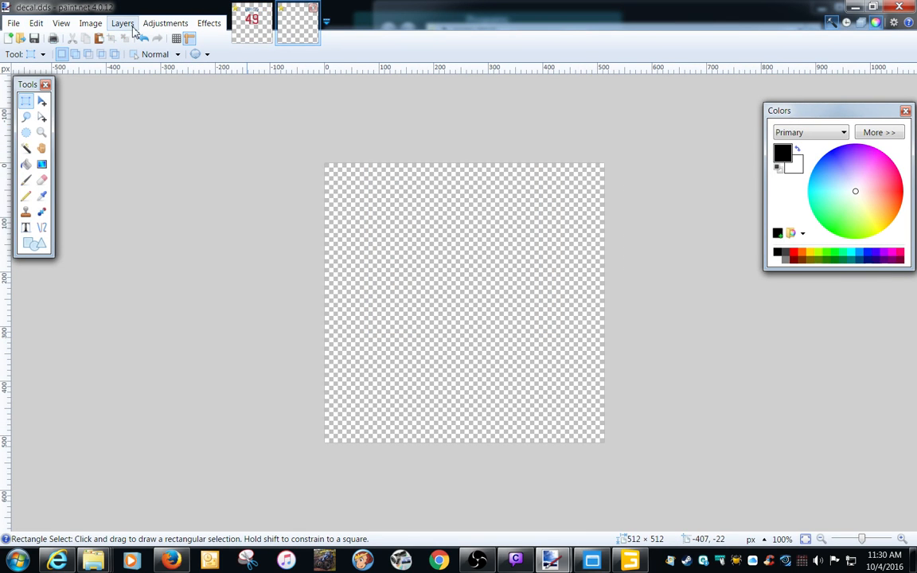
click(35, 23)
click(56, 129)
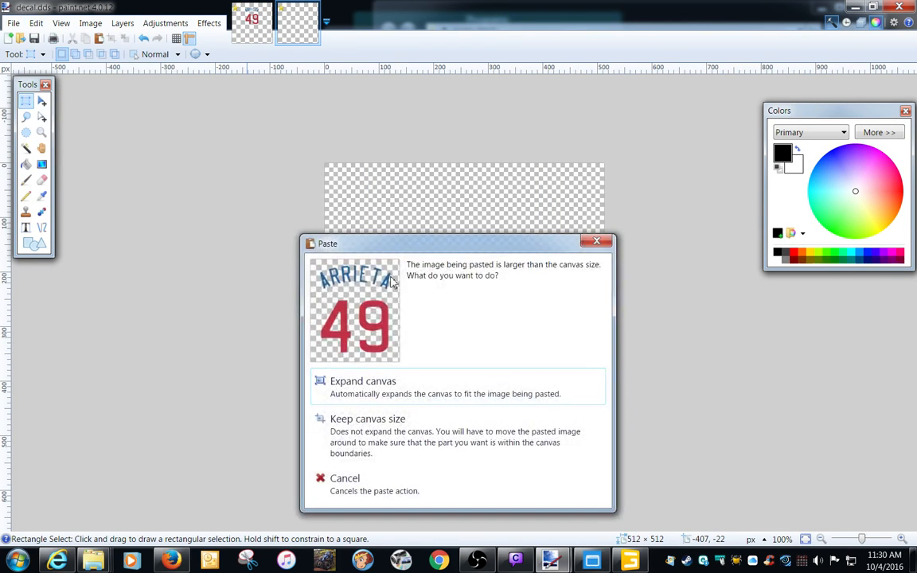
click(379, 443)
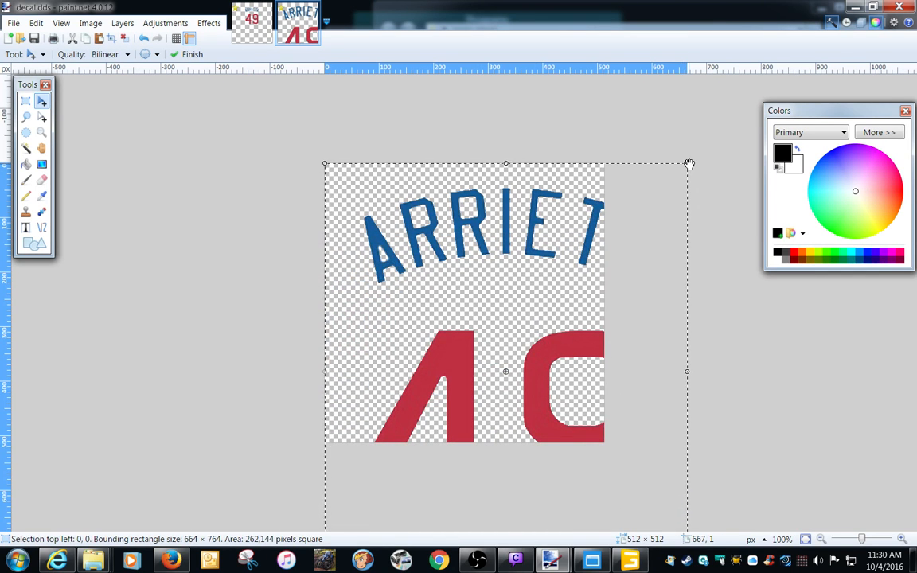
Copy the ARRIETA 49 selection from the untitled image again and paste it into a new image.
click(255, 33)
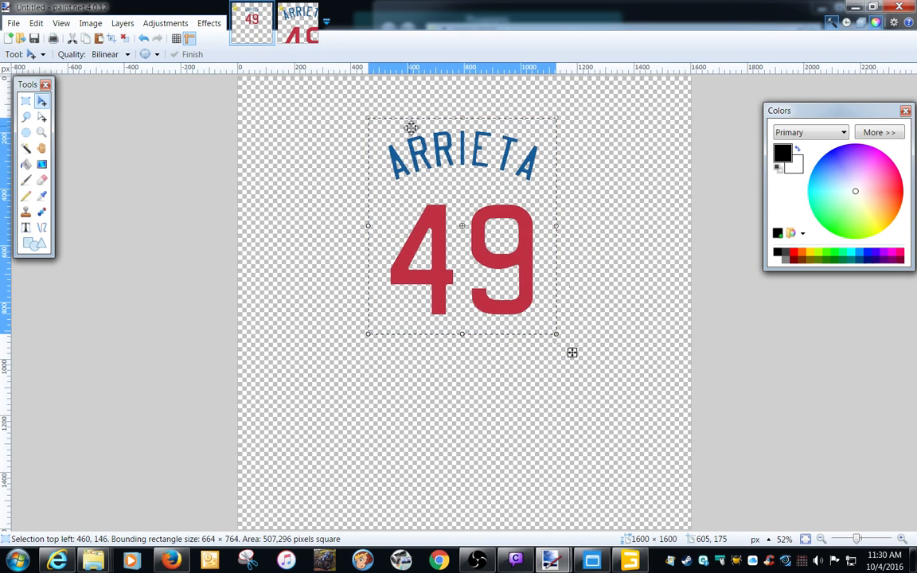
click(36, 23)
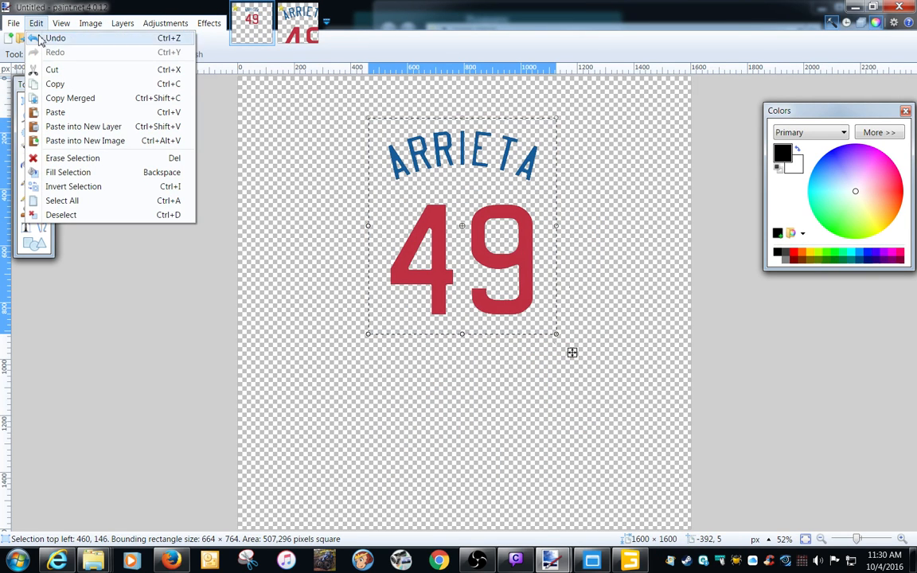
click(45, 85)
click(36, 23)
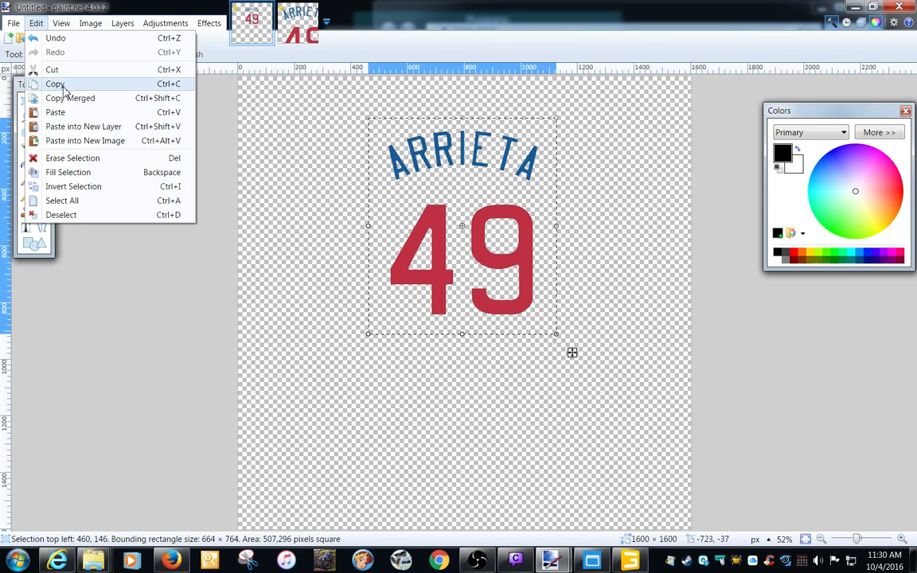
click(80, 140)
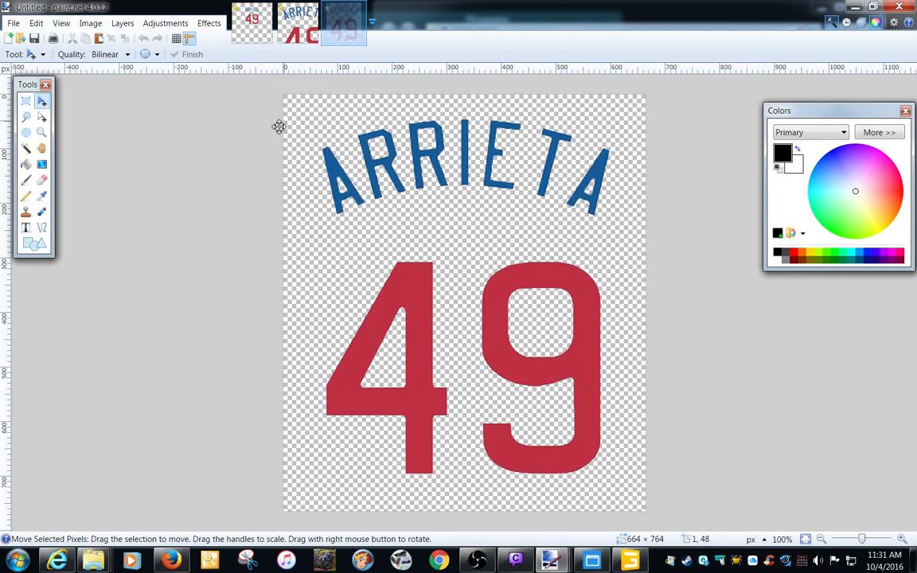
Resize the new ARRIETA 49 image to a width of 256 pixels, maintaining the aspect ratio.
click(90, 23)
click(125, 54)
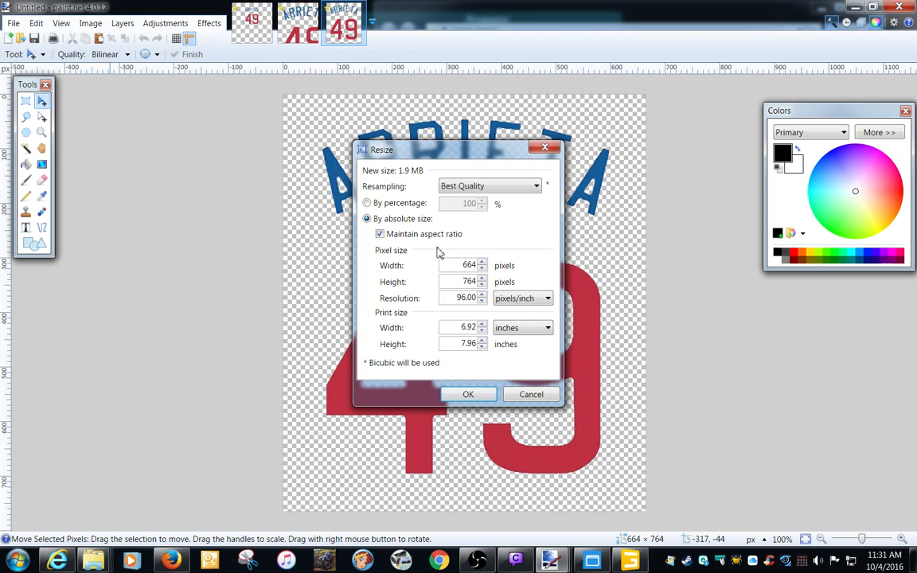
text(256)
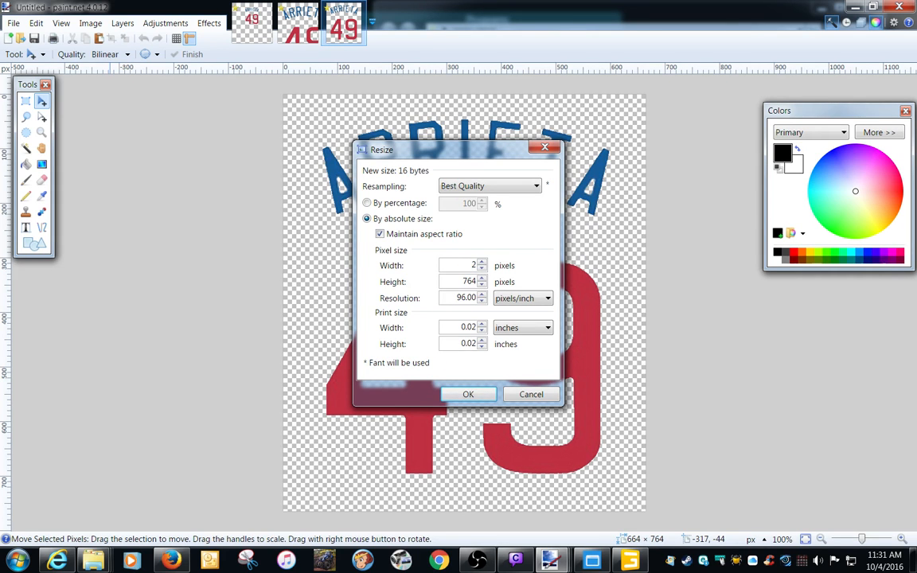
key(Tab)
click(469, 395)
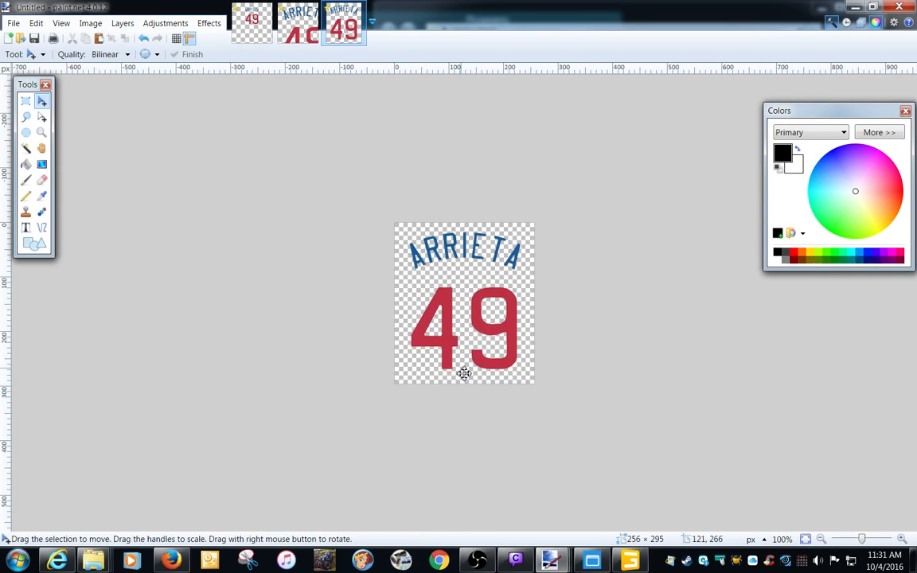
Select the entire 256-pixel-wide ARRIETA 49 image and copy it.
click(36, 23)
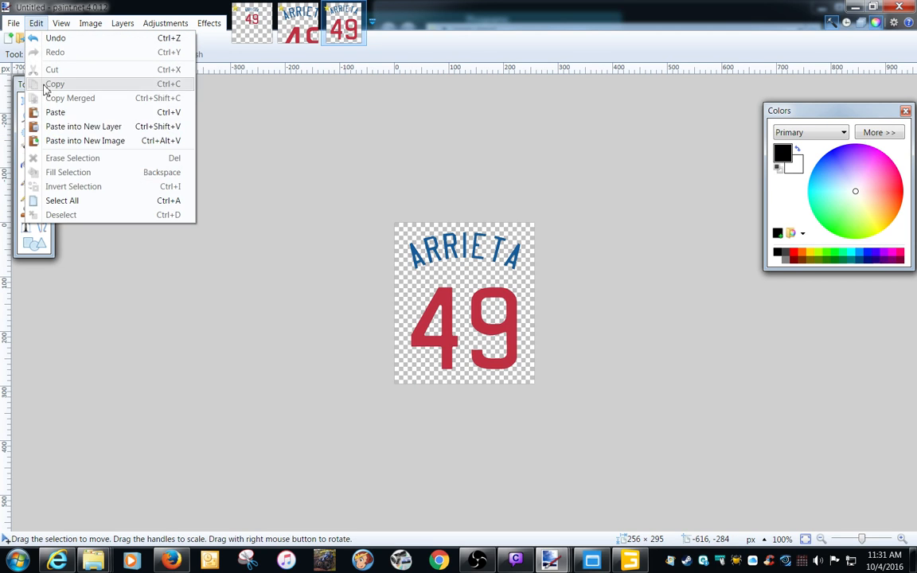
click(62, 201)
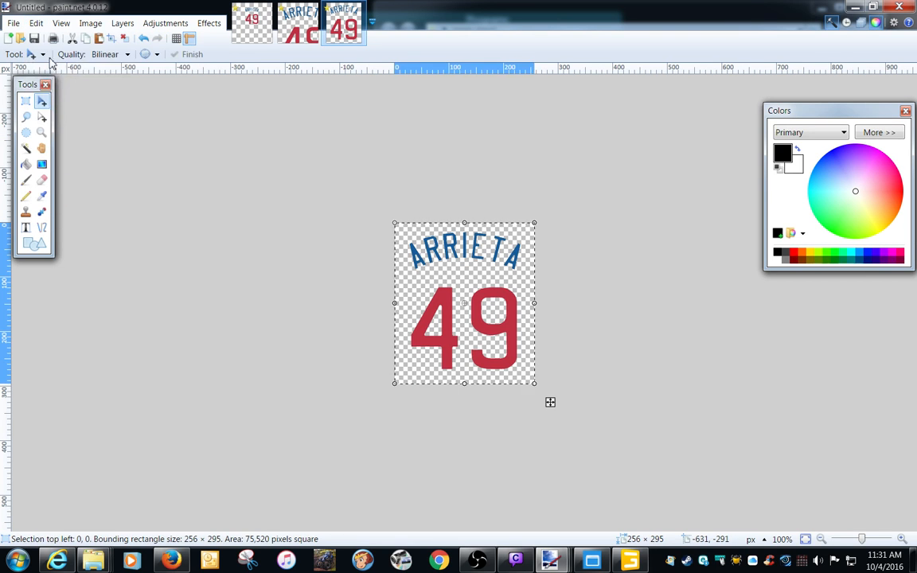
click(36, 23)
click(48, 84)
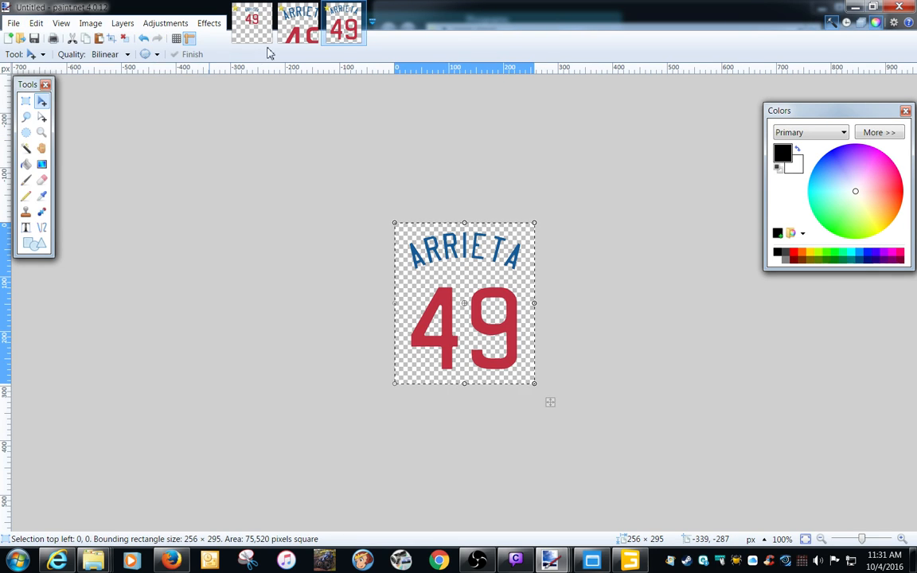
Undo the paste of the oversized ARRIETA 49 artwork in decal.dds.
click(293, 32)
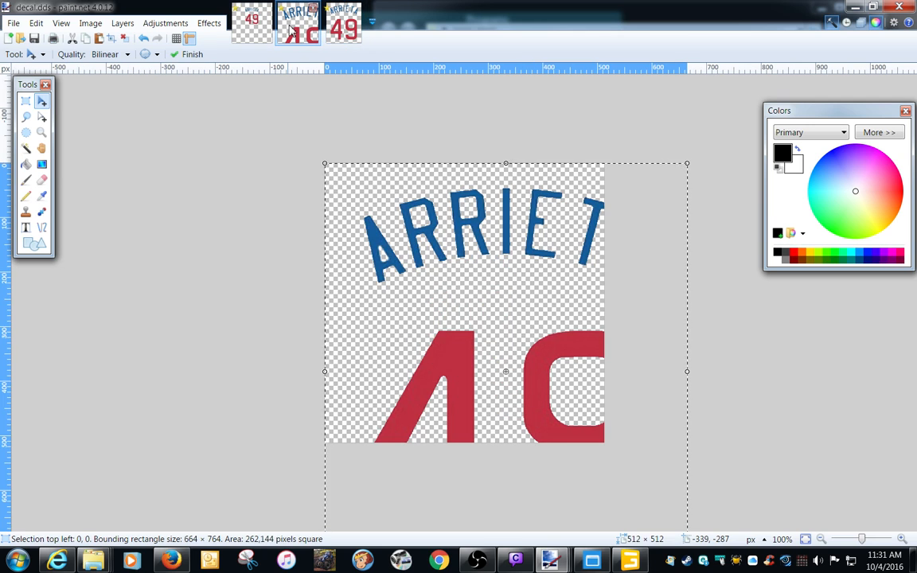
click(249, 31)
click(284, 31)
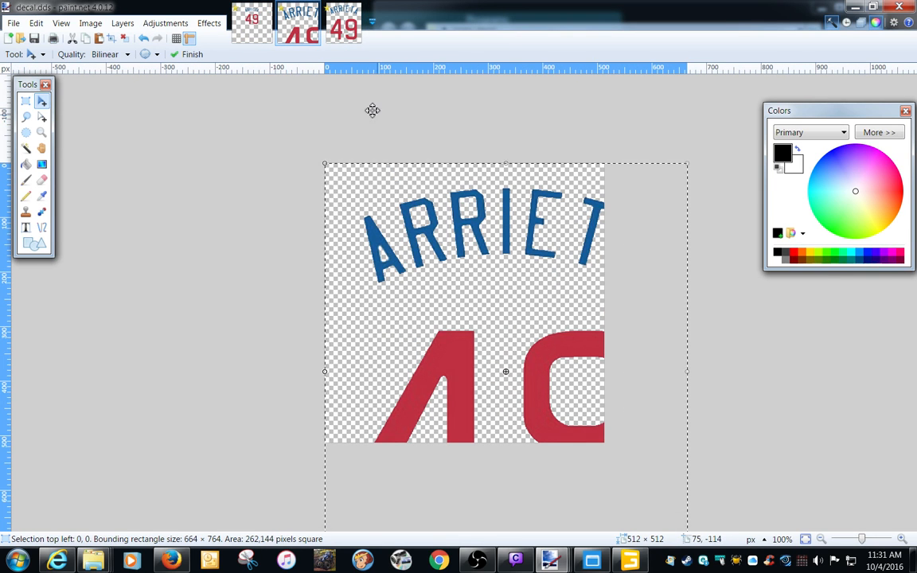
key(ctrl+z)
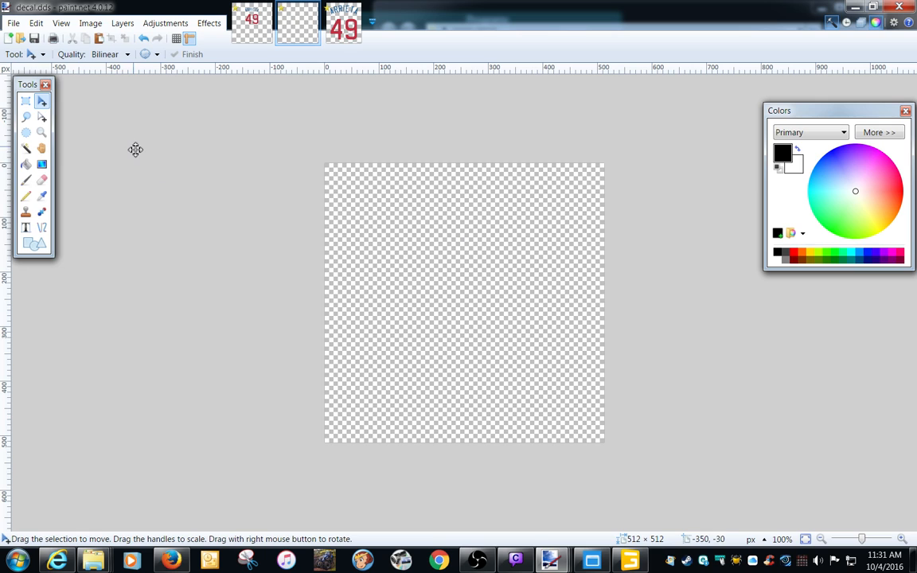
Try the 256-pixel-wide ARRIETA 49 artwork in decal.dds by pasting it, and erase the pasted copy.
click(36, 23)
click(56, 112)
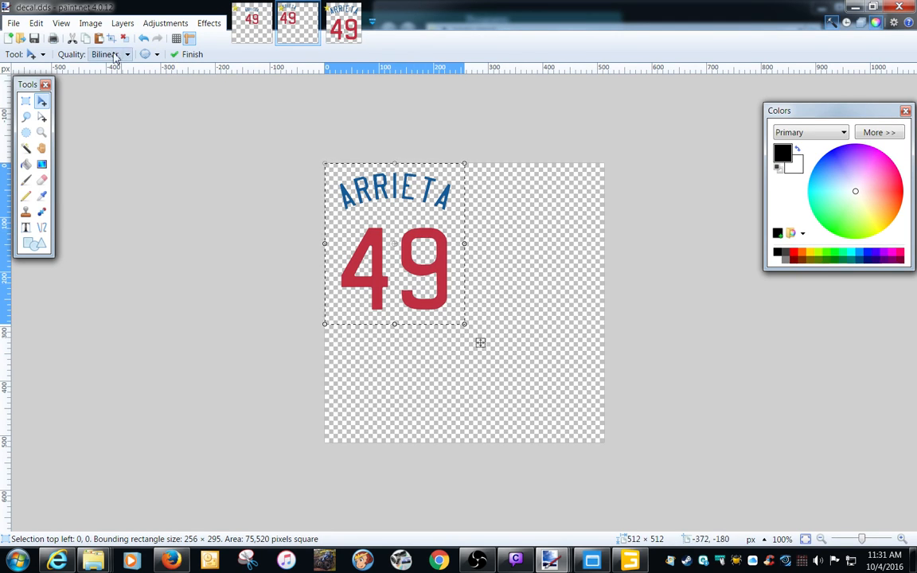
click(90, 23)
click(108, 52)
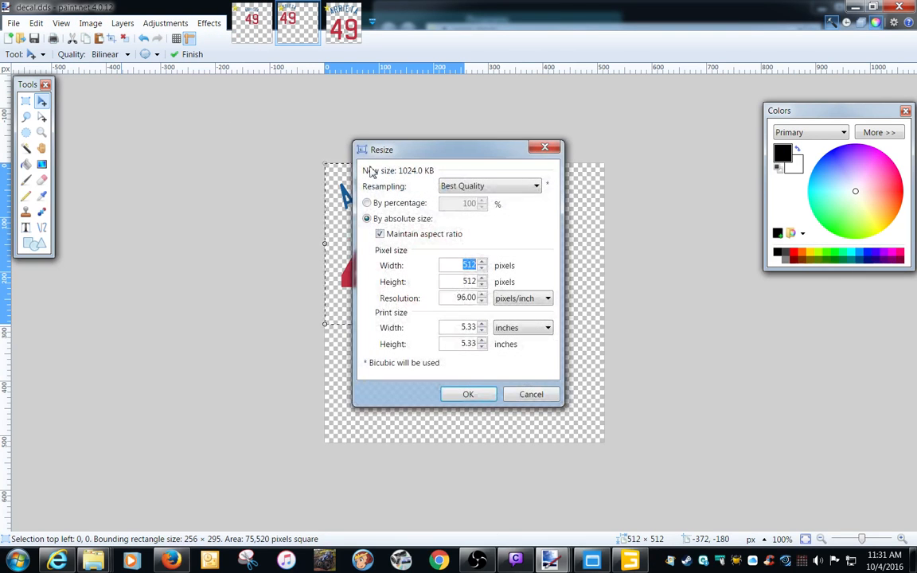
click(546, 154)
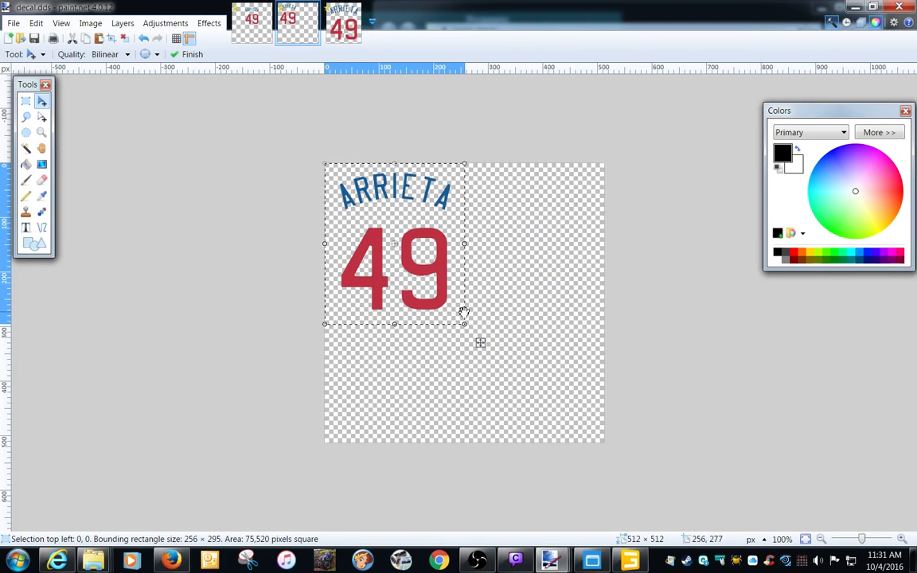
key(Delete)
Resize the untitled ARRIETA 49 image to a height of 512 pixels, maintaining the aspect ratio.
click(343, 24)
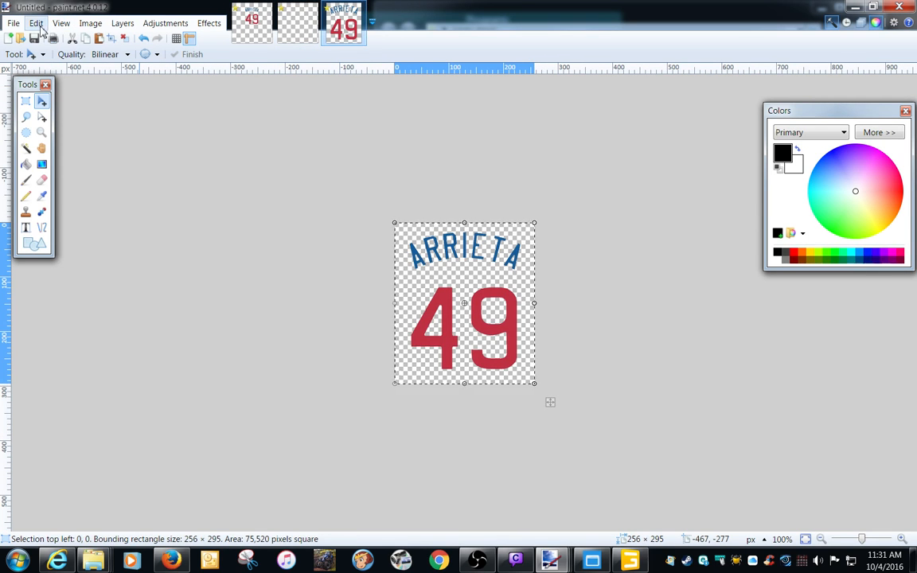
click(90, 23)
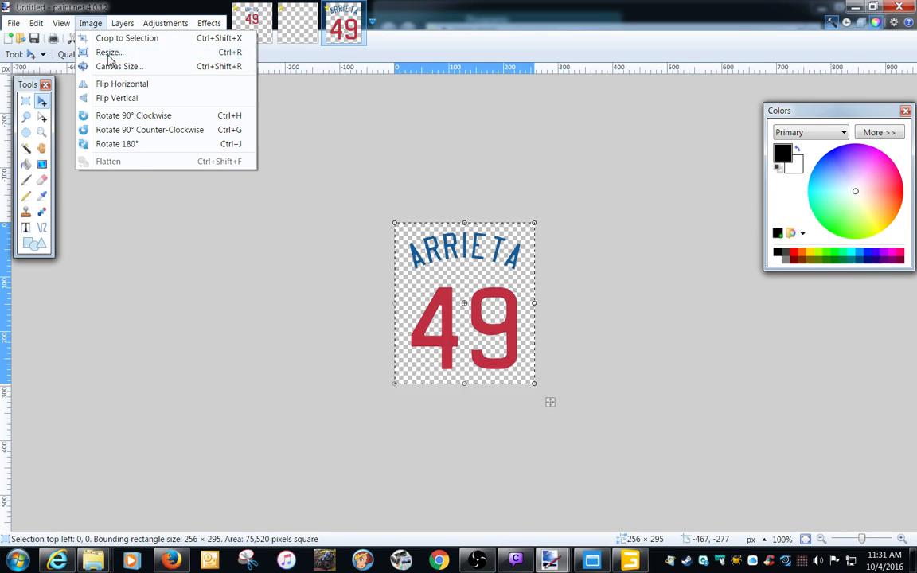
click(109, 52)
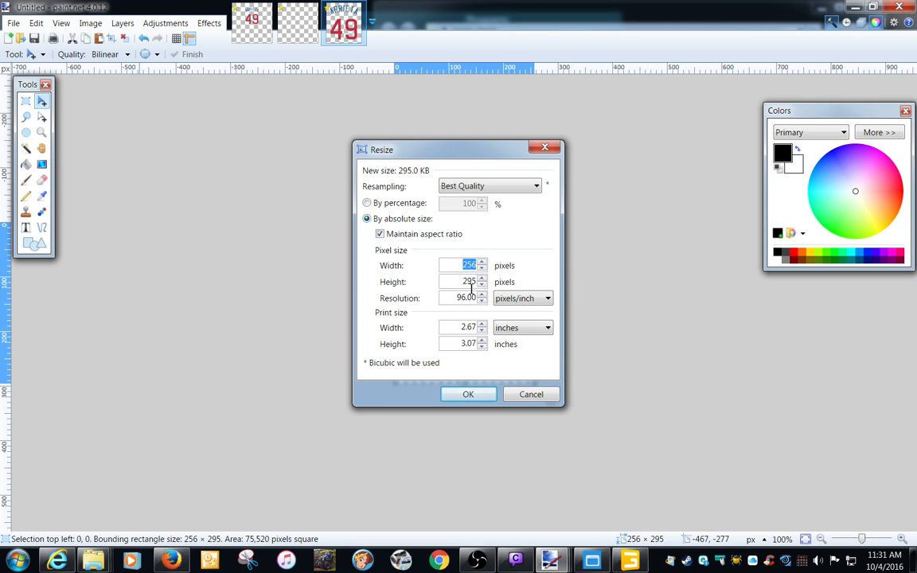
text(512)
click(477, 395)
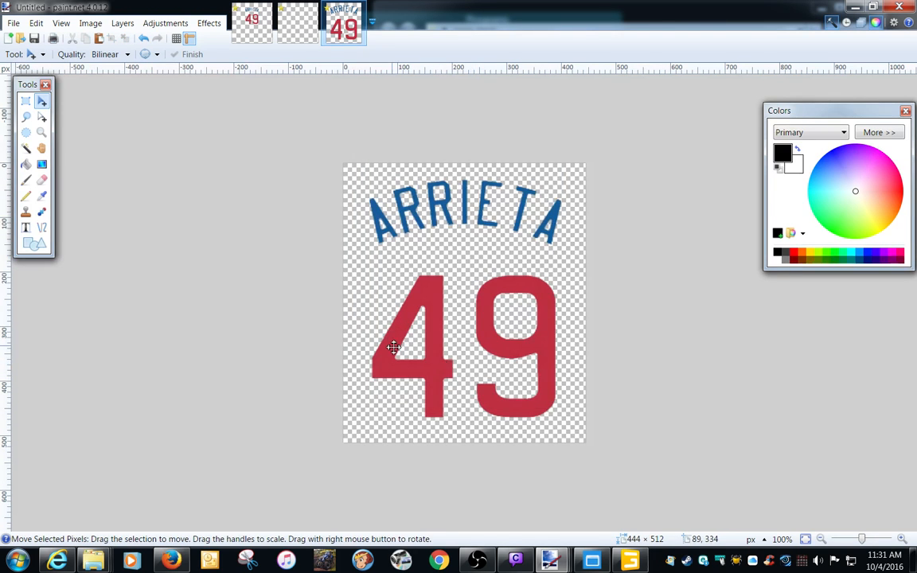
Copy the whole resized ARRIETA 49 image into decal.dds and centre it horizontally on the canvas.
key(ctrl+a)
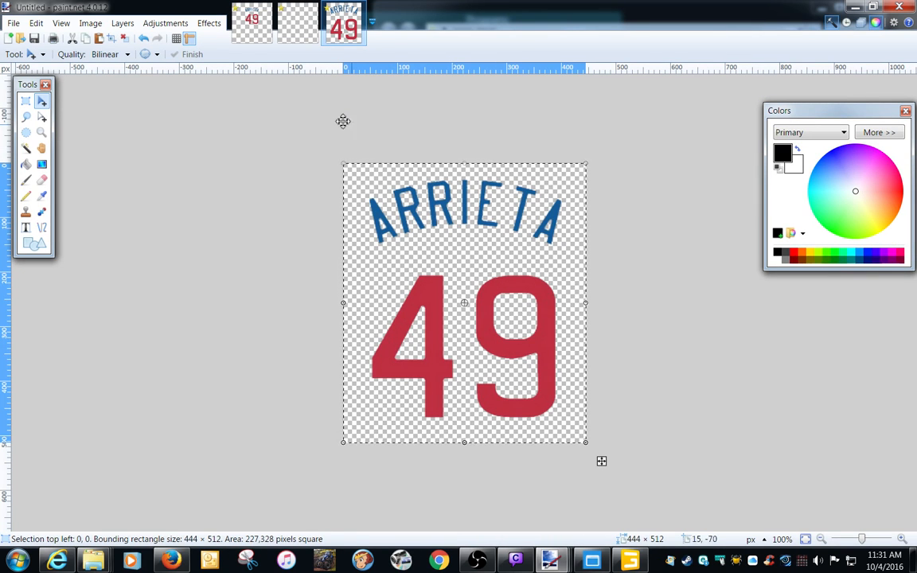
click(301, 27)
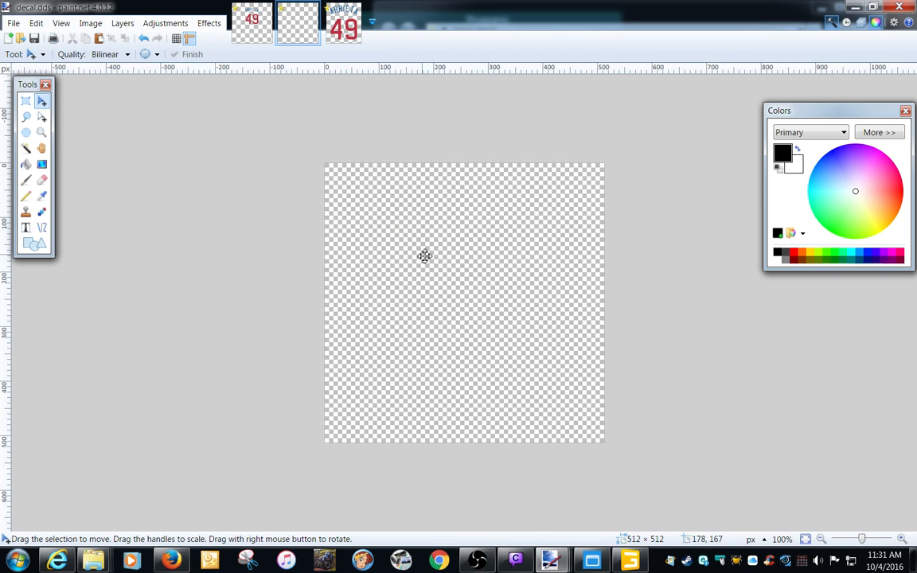
key(ctrl+v)
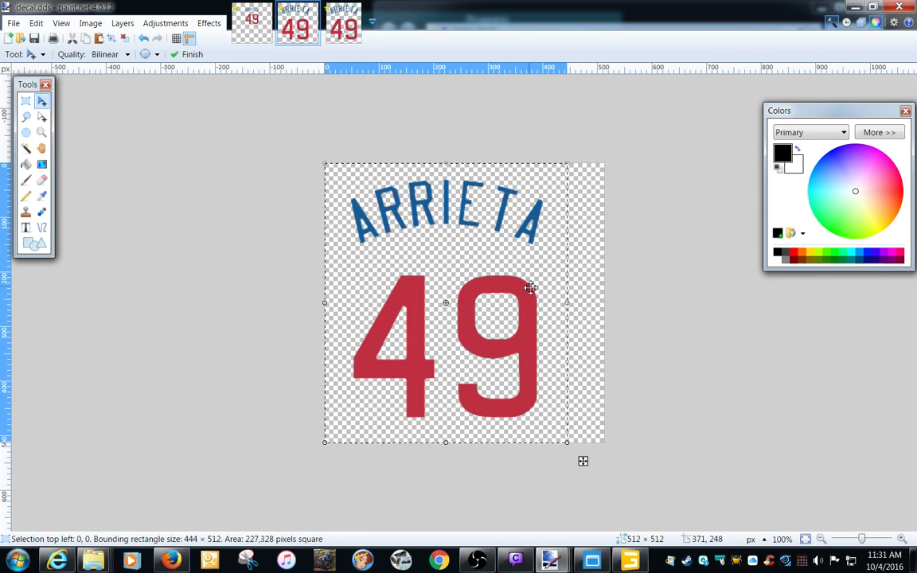
mouse_move(473, 264)
mouse_down()
mouse_move(495, 261)
mouse_move(490, 266)
mouse_up()
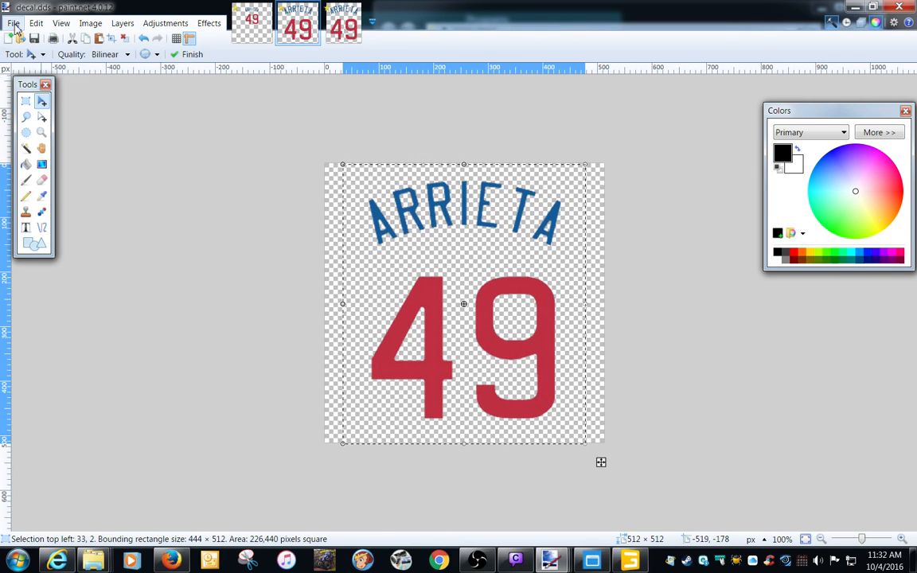
Save the artwork over decal.dds in the jersey_decal folder as DXT3 (Explicit Alpha) with generated mip maps.
click(14, 23)
click(46, 127)
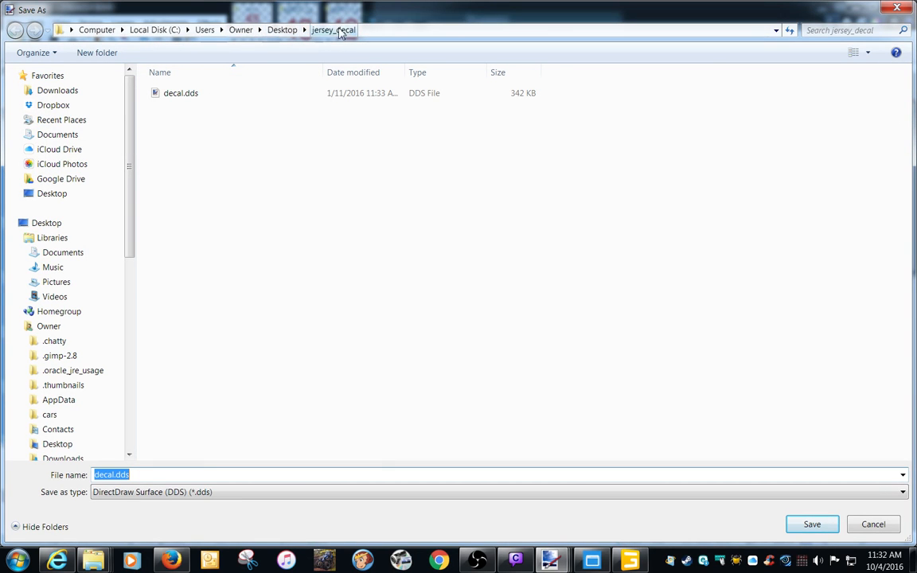
double_click(183, 94)
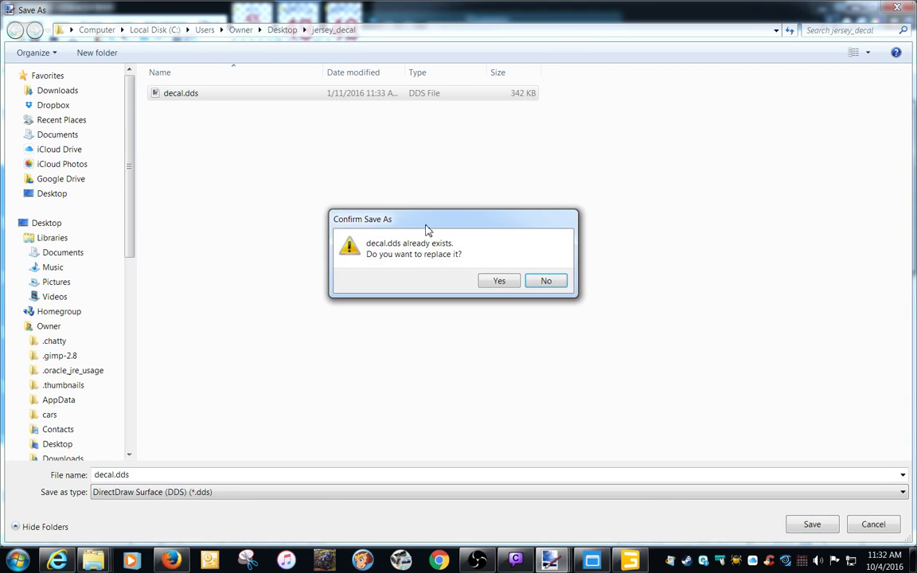
click(498, 282)
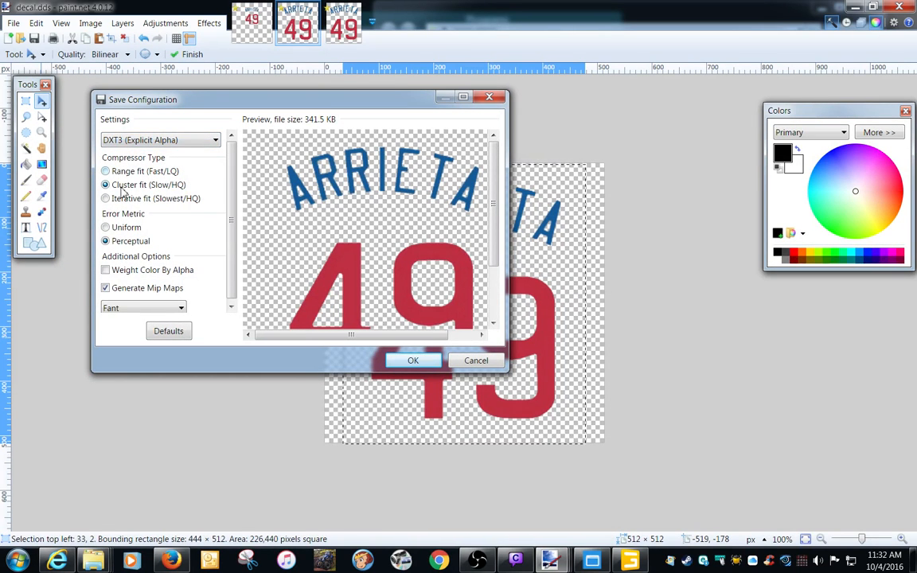
click(425, 364)
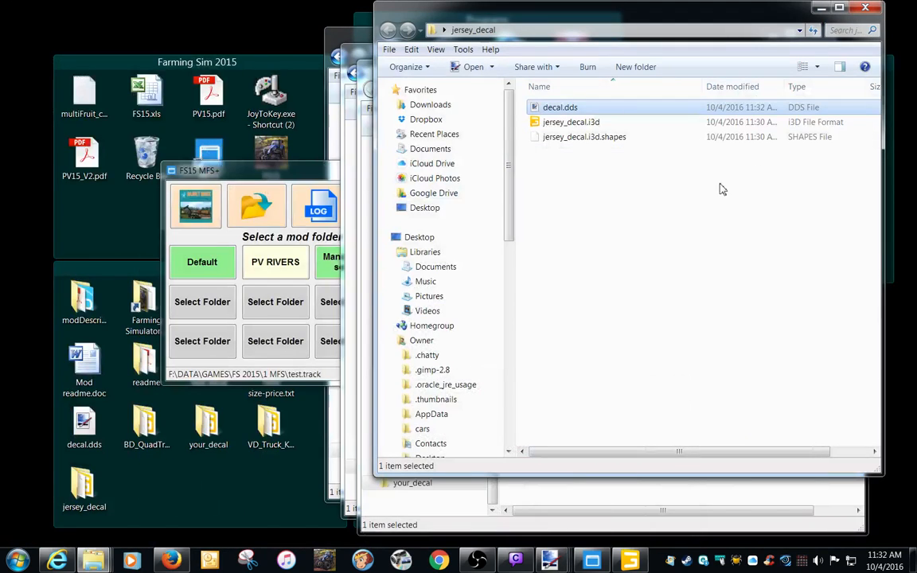
Clear the open folder windows and FS15 MFS+ off the desktop, and move the jersey_decal folder into the VD_Truck_Kenworth folder.
click(866, 9)
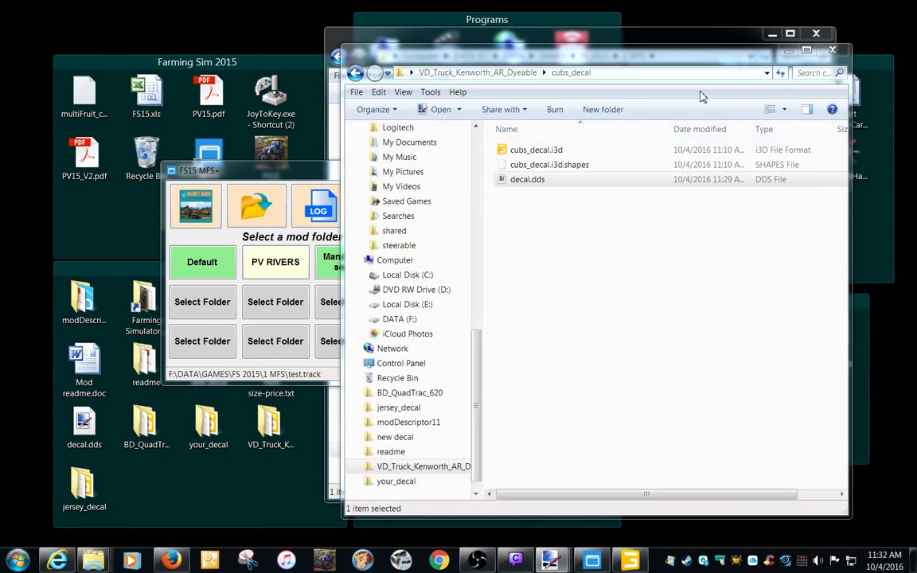
click(828, 53)
click(821, 35)
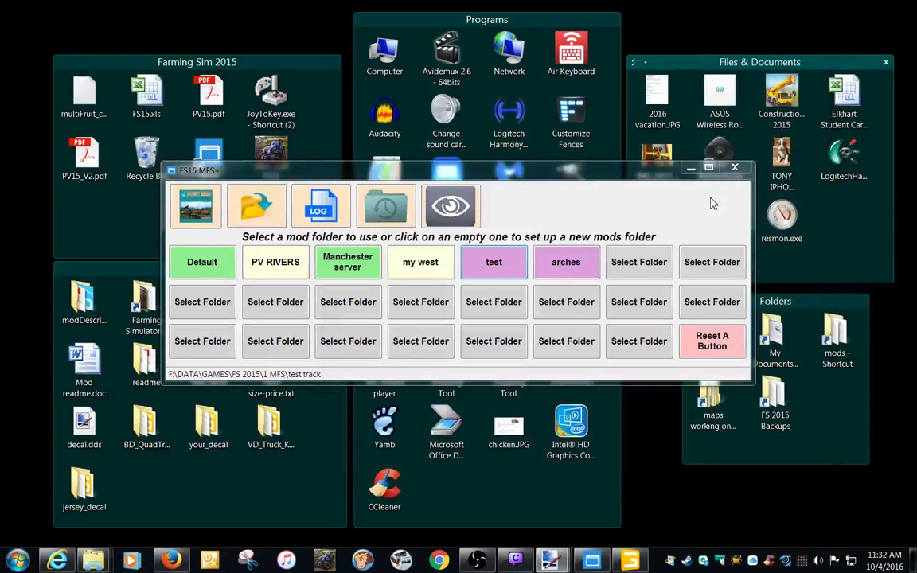
click(690, 167)
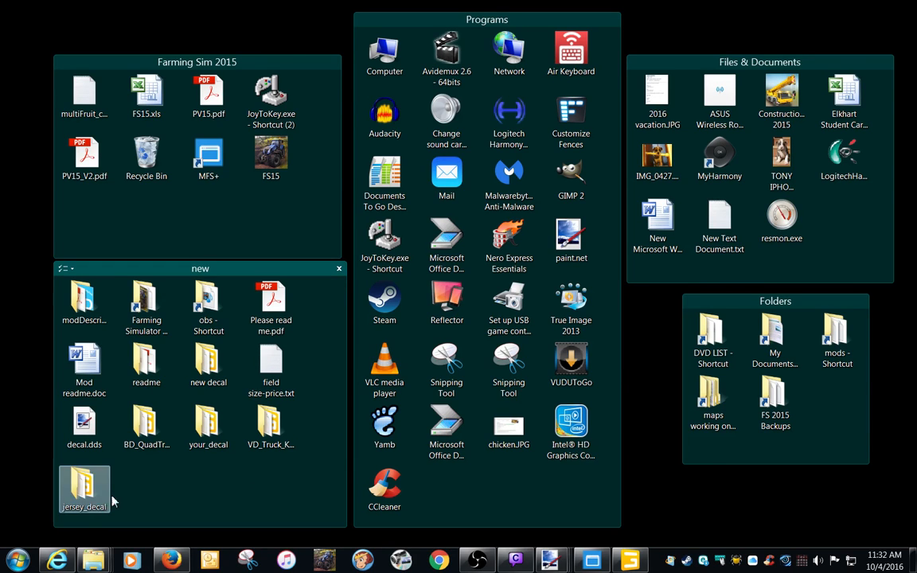
right_drag(85, 499, 285, 448)
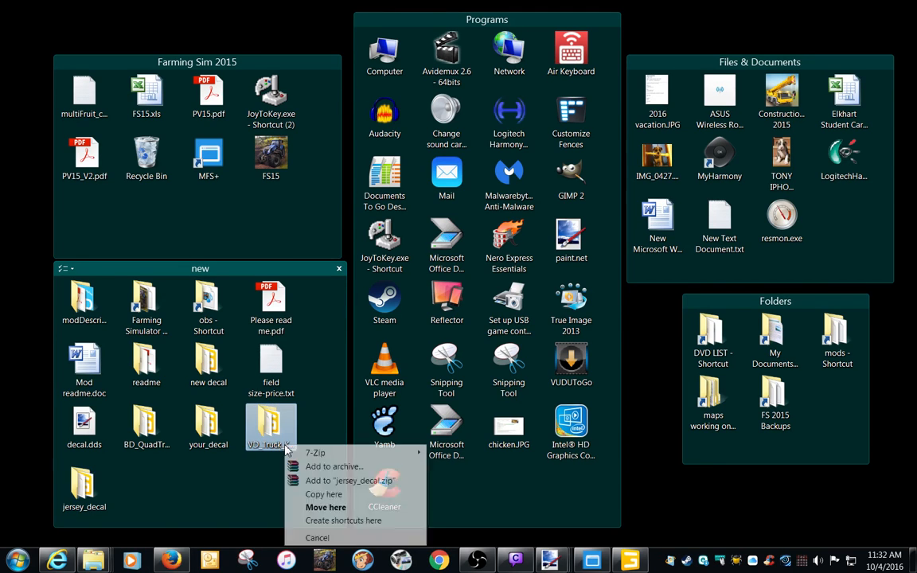
click(311, 508)
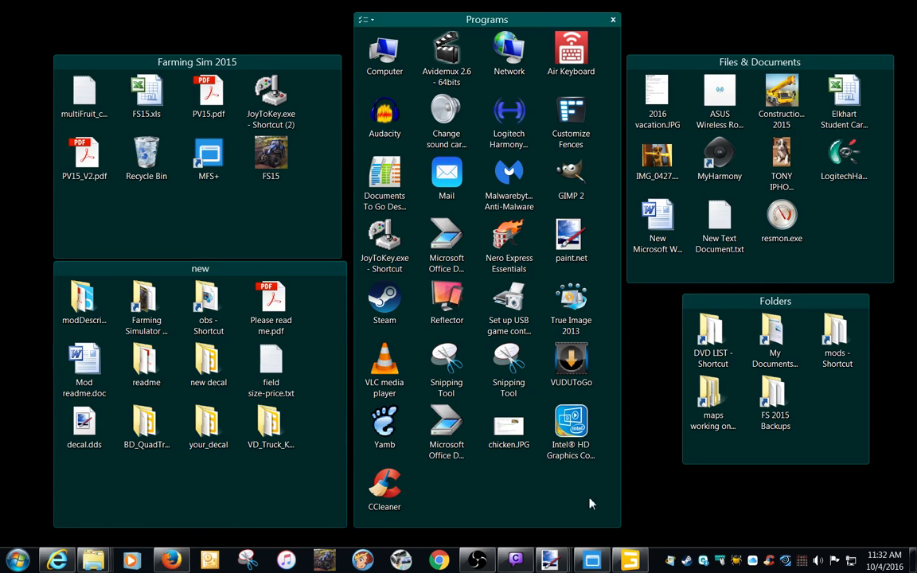
Switch to GIANTS Editor and delete the second cubs_decal, the one on the truck's cab door.
click(631, 561)
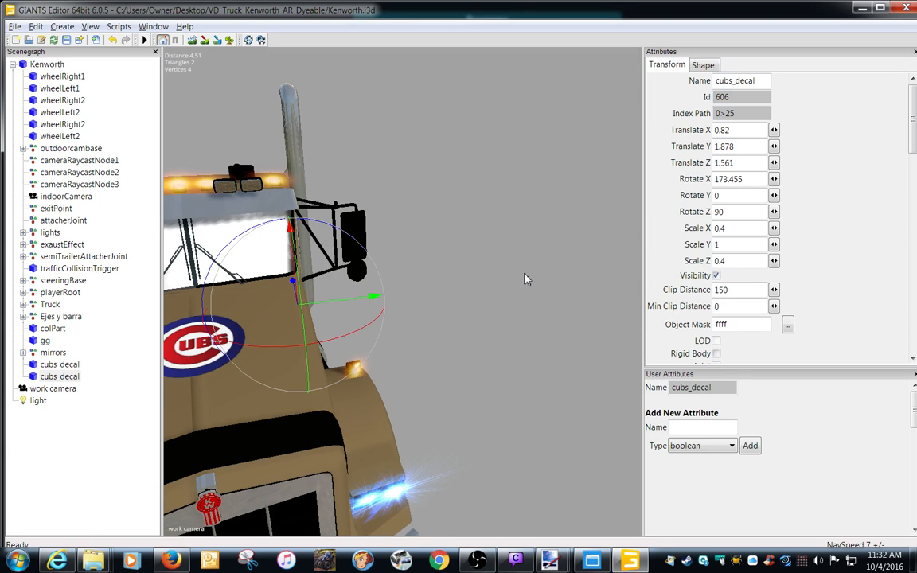
middle_drag(525, 278, 269, 251)
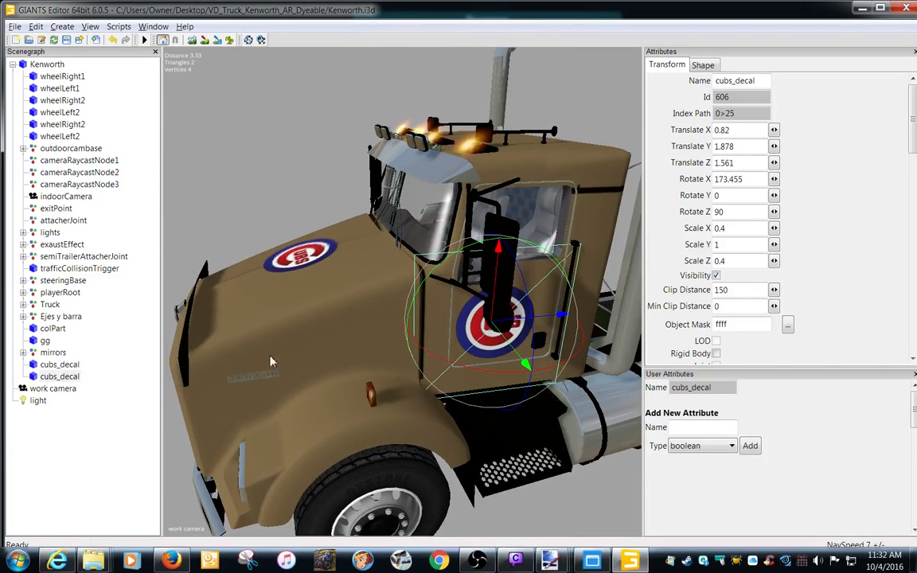
click(83, 377)
key(Delete)
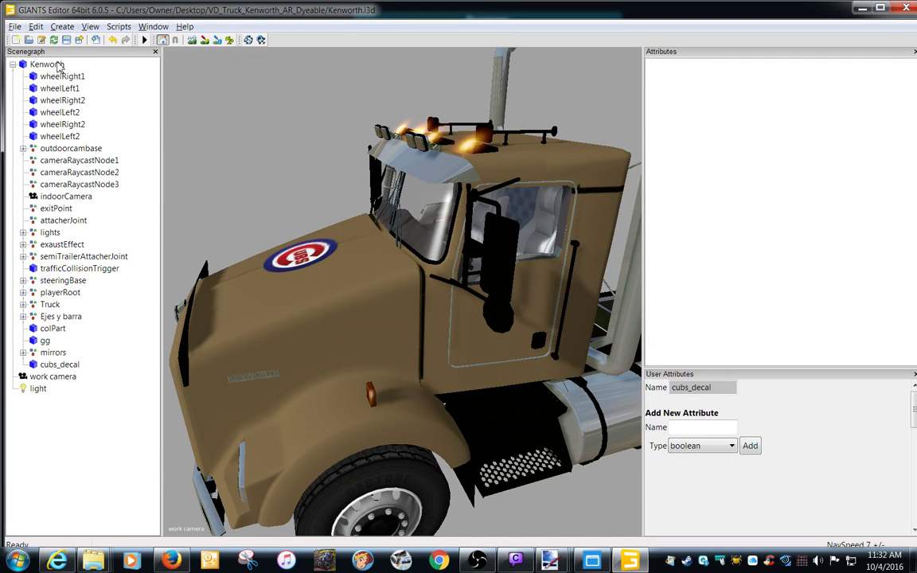
Import the jersey_decal i3d file from the jersey_decal folder into the Kenworth scene.
click(14, 26)
click(43, 114)
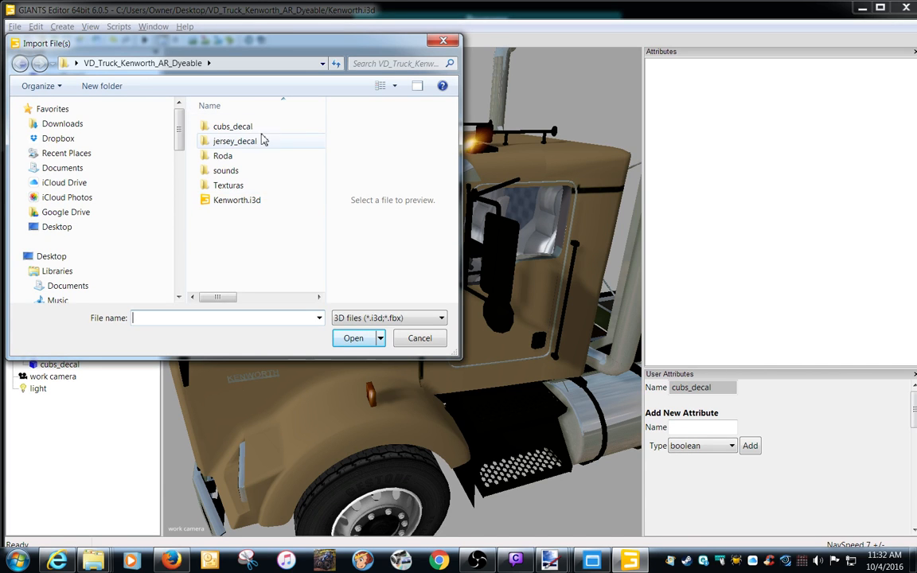
double_click(248, 142)
double_click(235, 127)
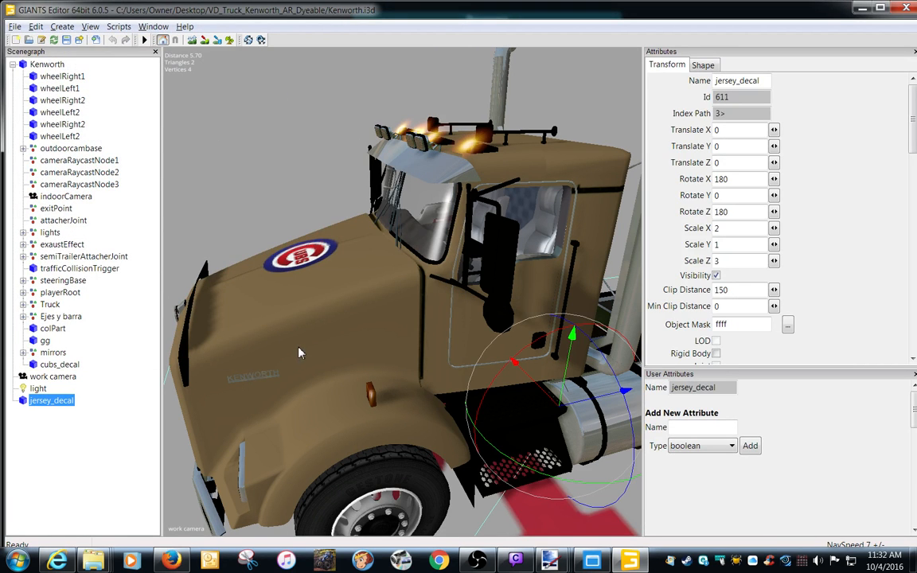
Try tilting jersey_decal upright to a Z rotation of about 110.5, and set Rotate Z back to 180.
scroll(317, 341, down, 5)
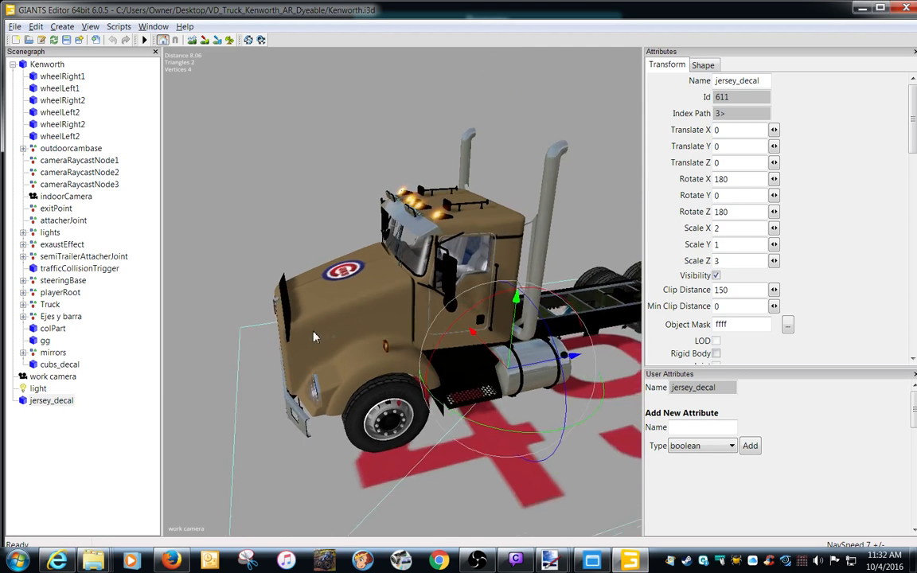
scroll(319, 336, down, 3)
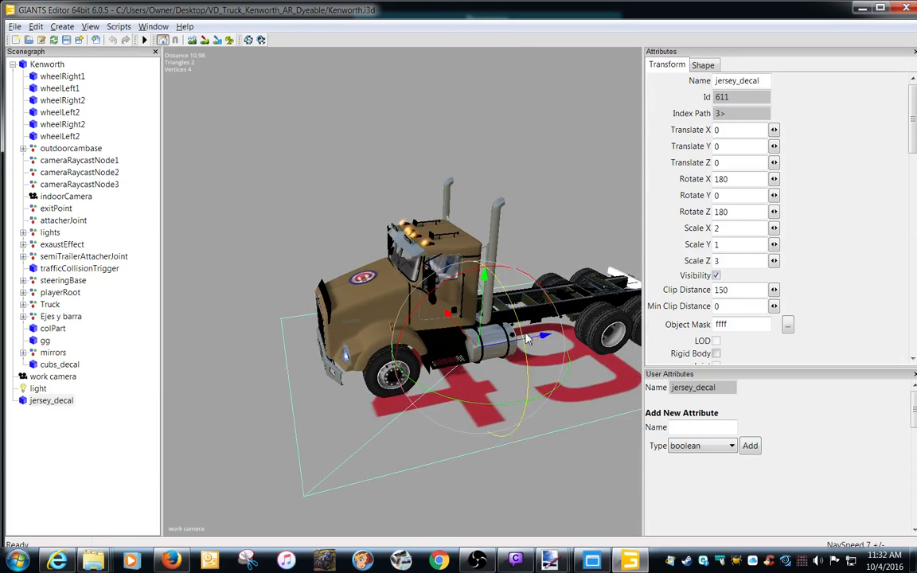
drag(519, 326, 528, 452)
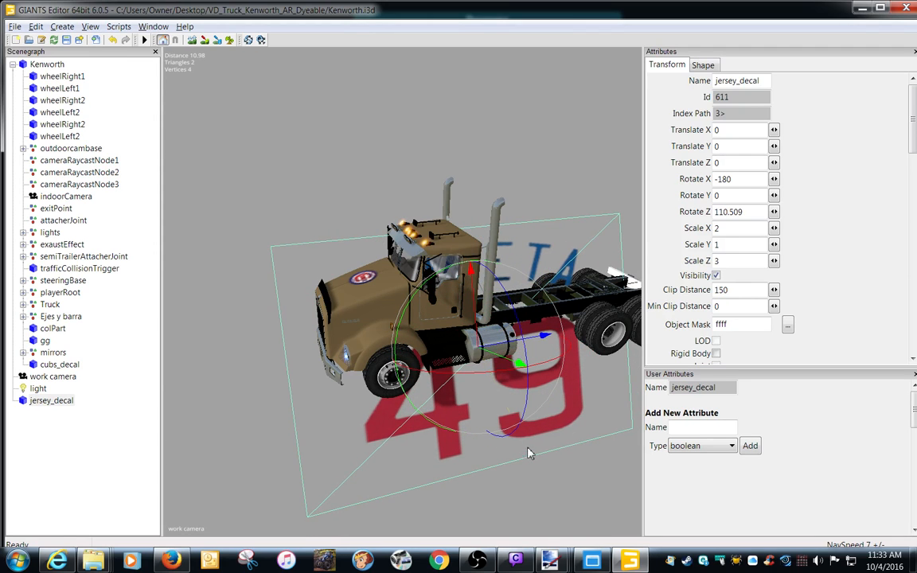
double_click(740, 212)
text(180)
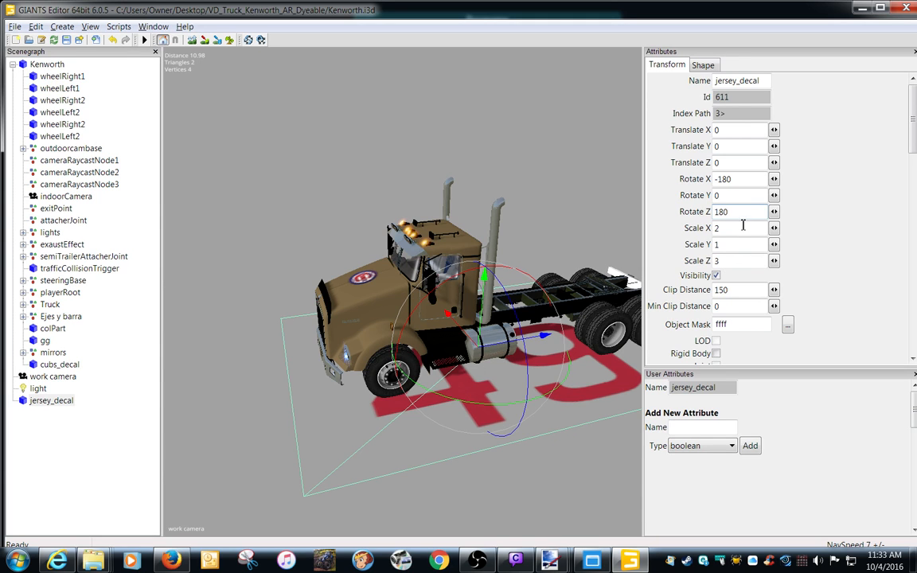
Stand jersey_decal upright with Rotate Z 90 and move it out from the truck to Translate X about 1.016.
drag(732, 213, 701, 216)
text(90)
key(Return)
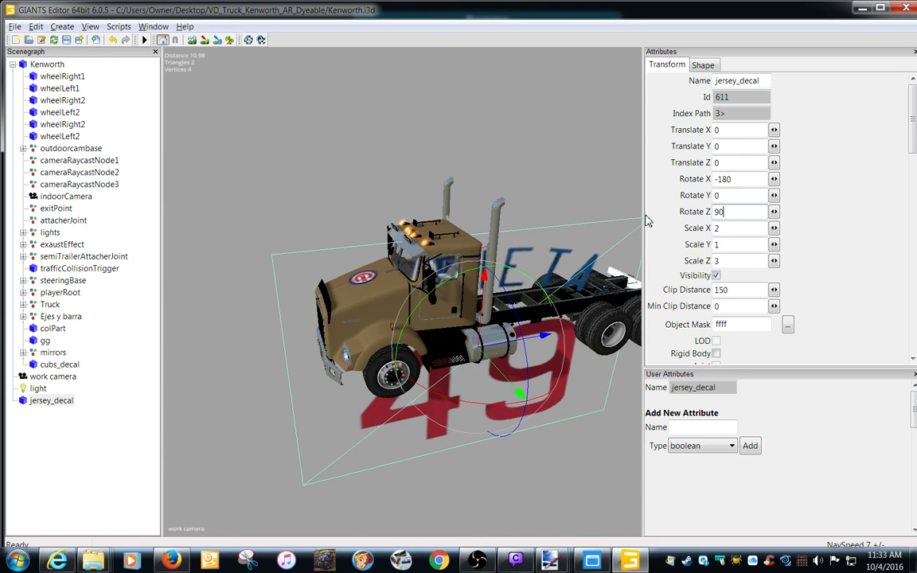
drag(503, 386, 496, 447)
Try shrinking jersey_decal by setting Scale X and Scale Z to 1, and reduce both further to 0.4.
drag(738, 232, 683, 234)
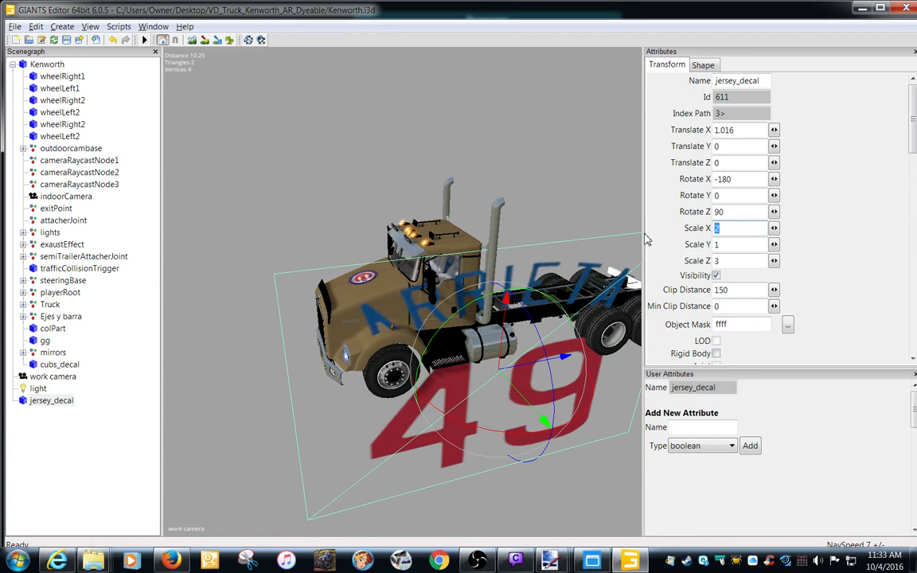
text(1)
double_click(739, 262)
text(1)
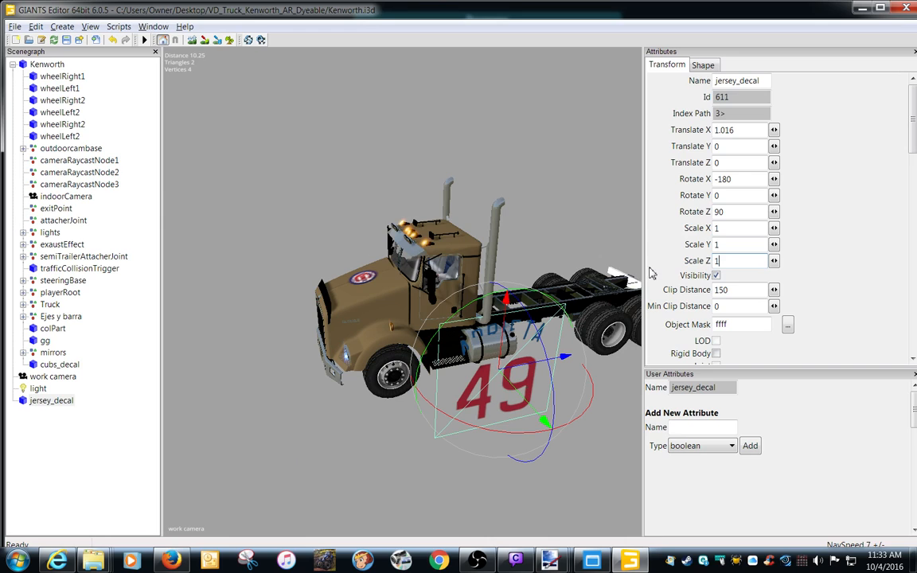
double_click(746, 227)
text(0.4)
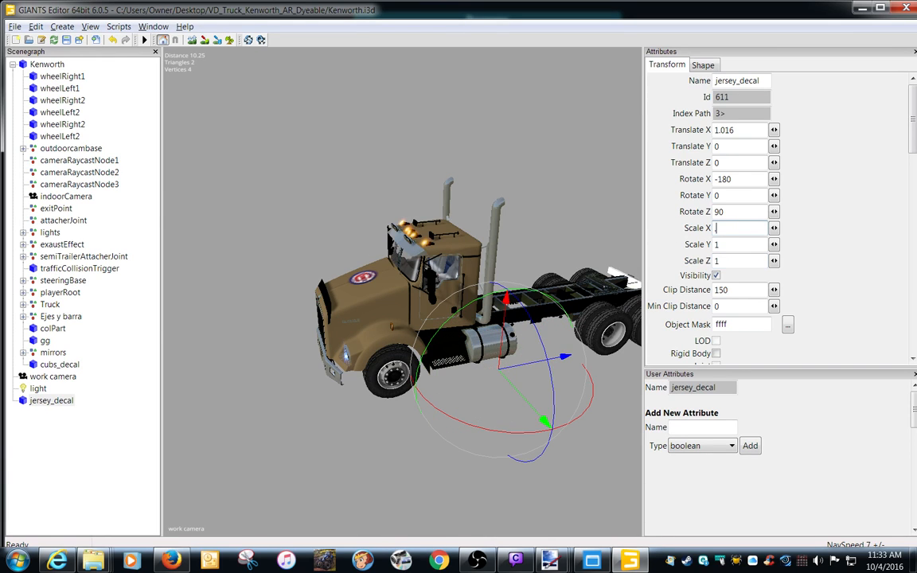
key(Tab)
key(Tab)
text(.4)
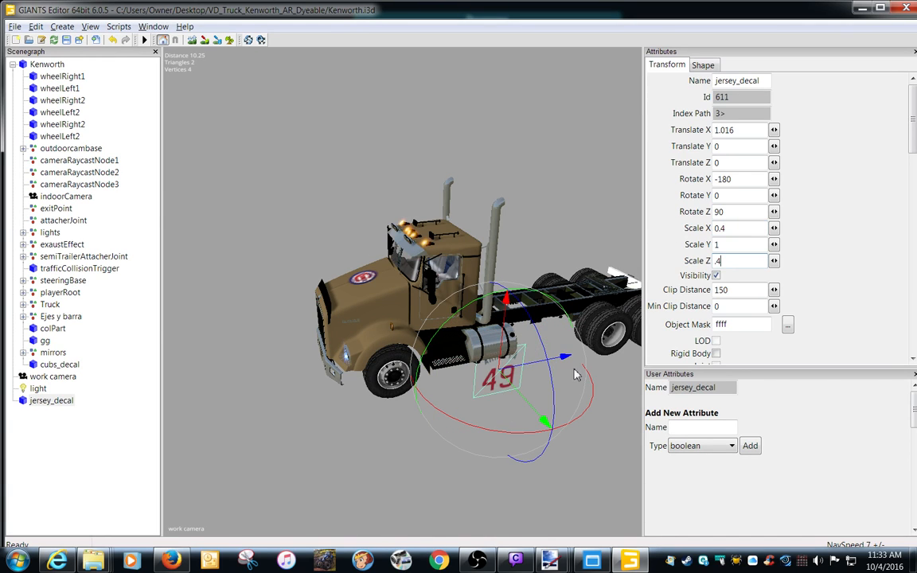
Move jersey_decal up against the cab door, to about X 0.876, Y 2.145 and Z 1.412.
mouse_move(514, 389)
mouse_down()
mouse_move(482, 368)
mouse_move(509, 398)
mouse_up()
drag(495, 344, 458, 311)
scroll(452, 404, up, 10)
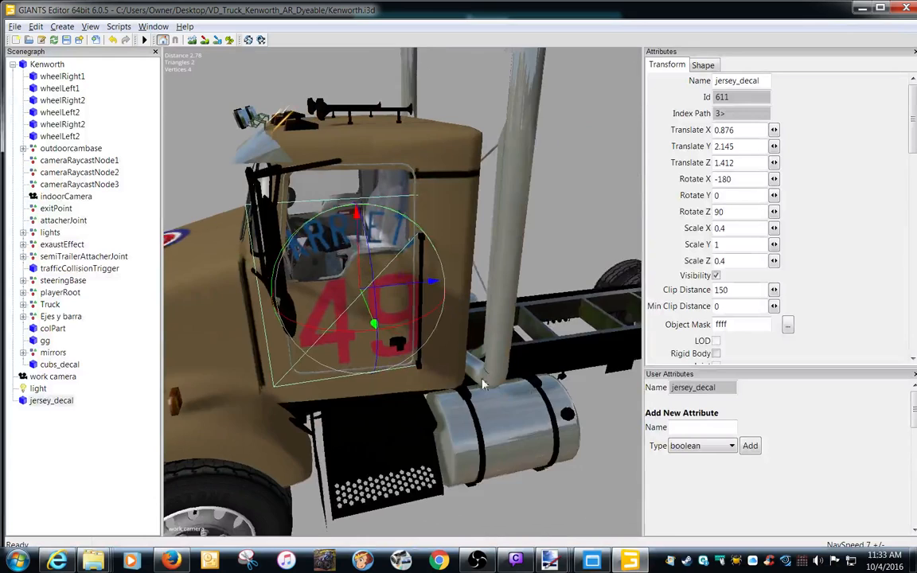
Set jersey_decal's Scale X and Scale Z to 0.2 and shift it below the door window, to about Y 1.933 and Z 1.484.
alt+drag(482, 380, 465, 379)
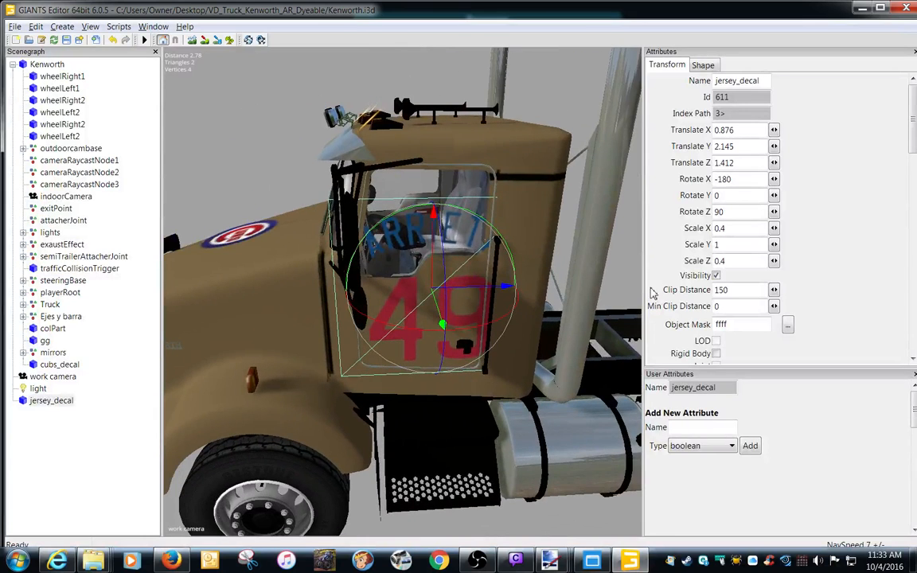
drag(741, 230, 651, 239)
text(.2)
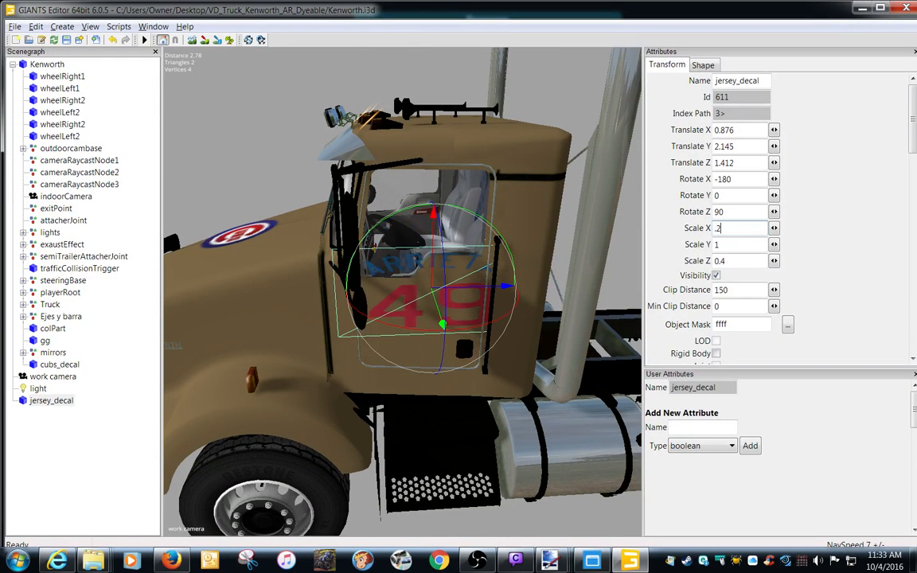
drag(741, 264, 653, 263)
text(.2)
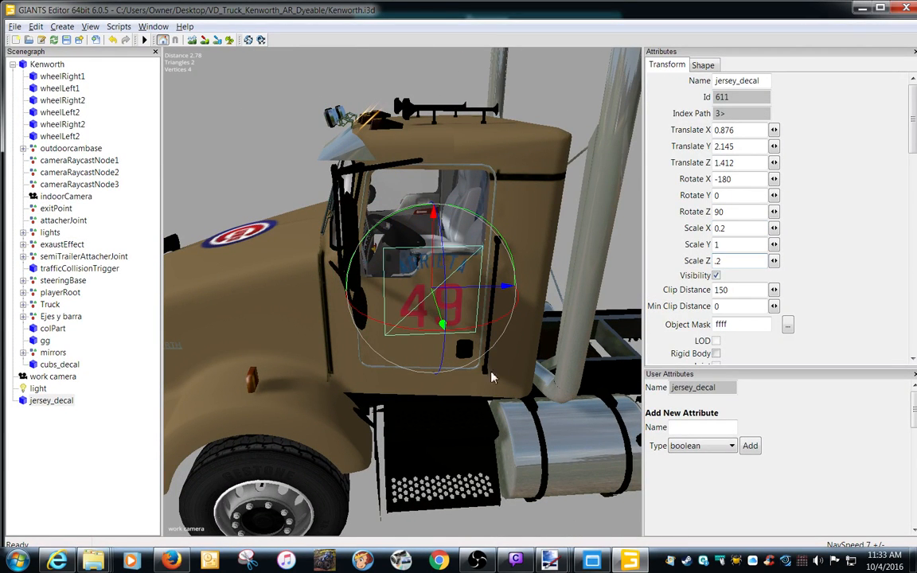
drag(435, 279, 434, 311)
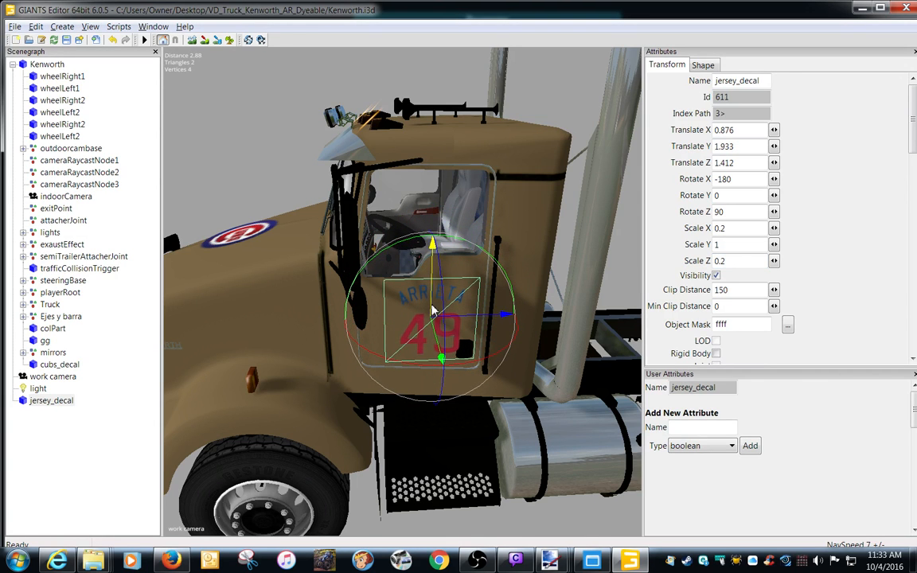
drag(500, 317, 478, 321)
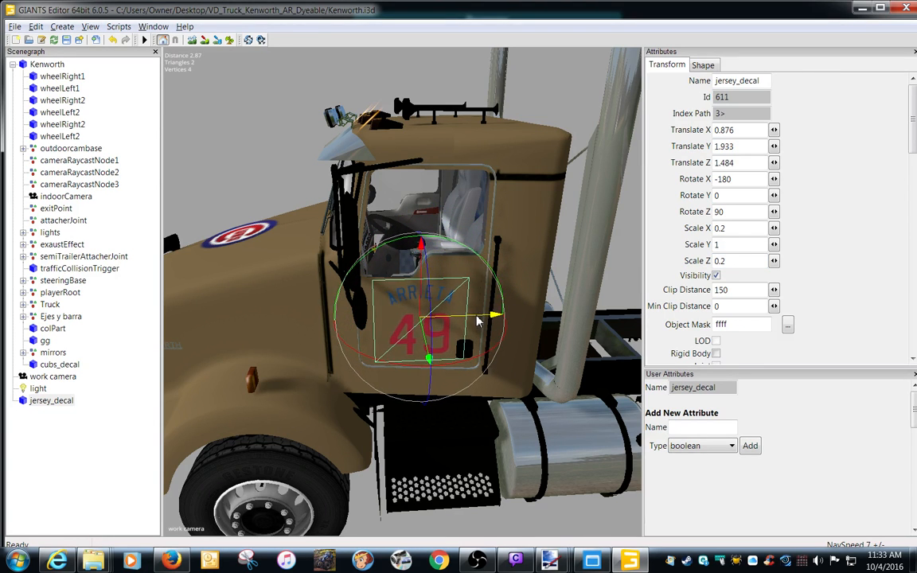
Tilt jersey_decal to match the cab door at Rotate X about 173.278 and bring it close to the surface at Translate X about 0.84.
drag(424, 349, 376, 371)
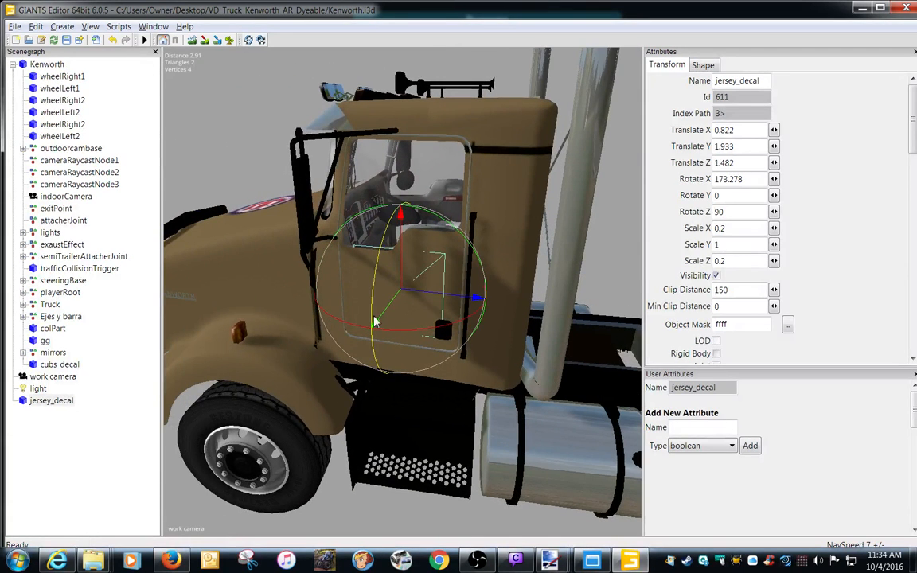
drag(388, 323, 382, 320)
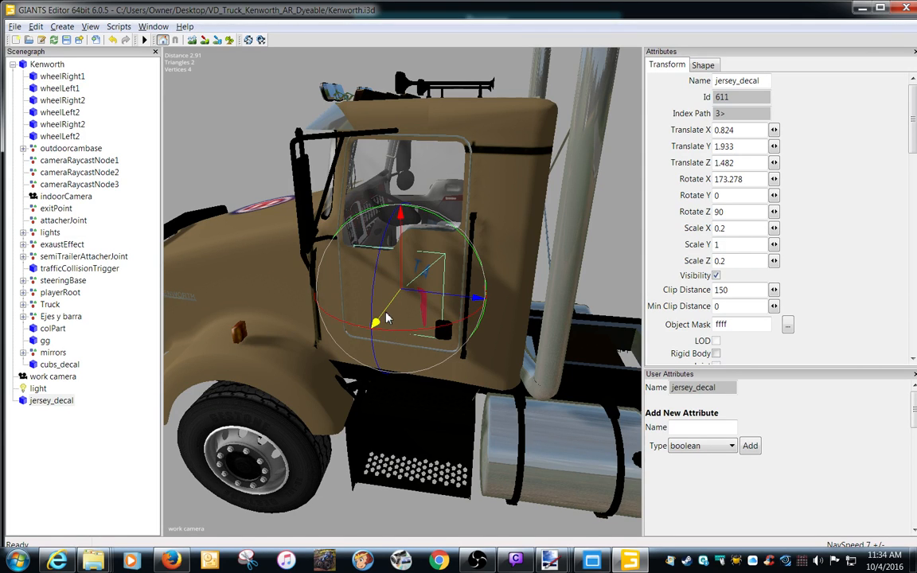
drag(386, 318, 388, 320)
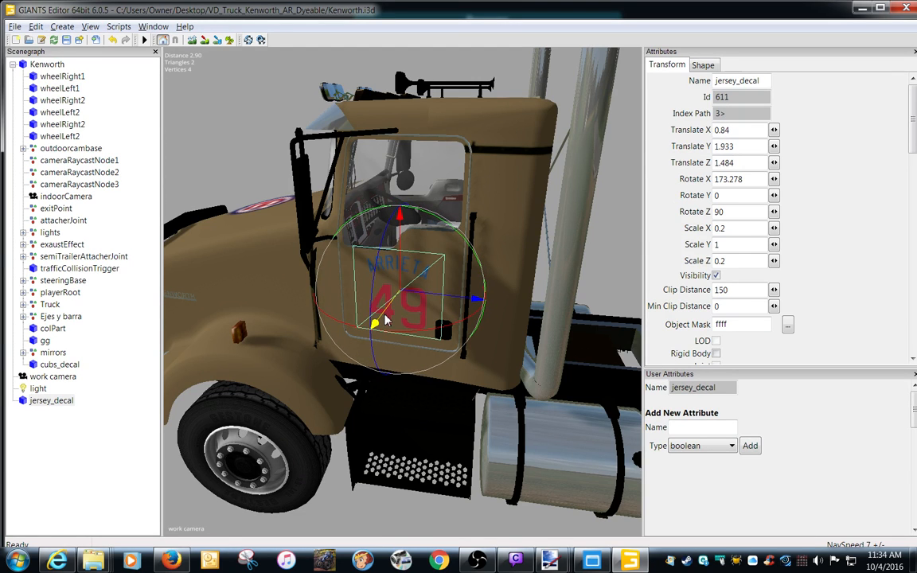
Set jersey_decal's Translate X to 0.835 and lower it slightly on the door to Translate Y about 1.9.
click(748, 131)
key(BackSpace)
text(3)
key(BackSpace)
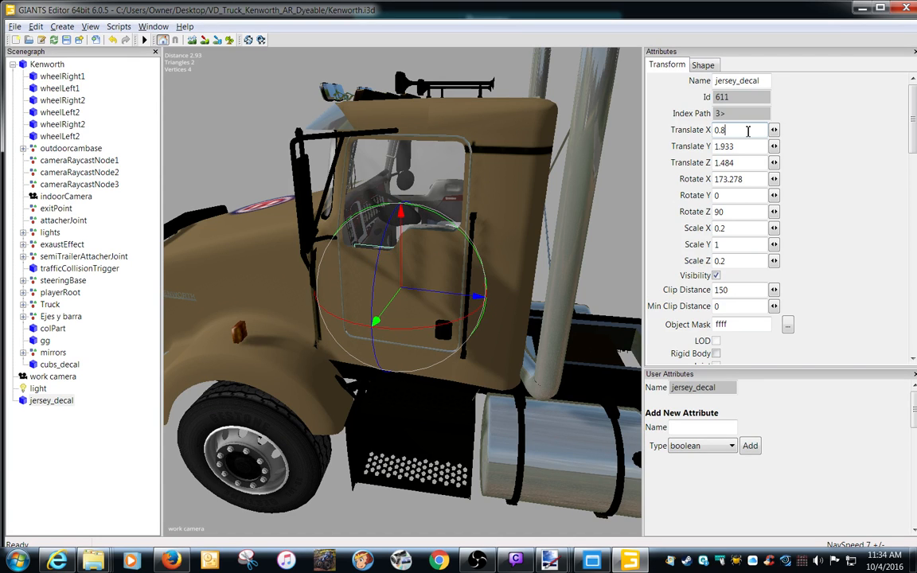
text(2)
key(BackSpace)
text(3)
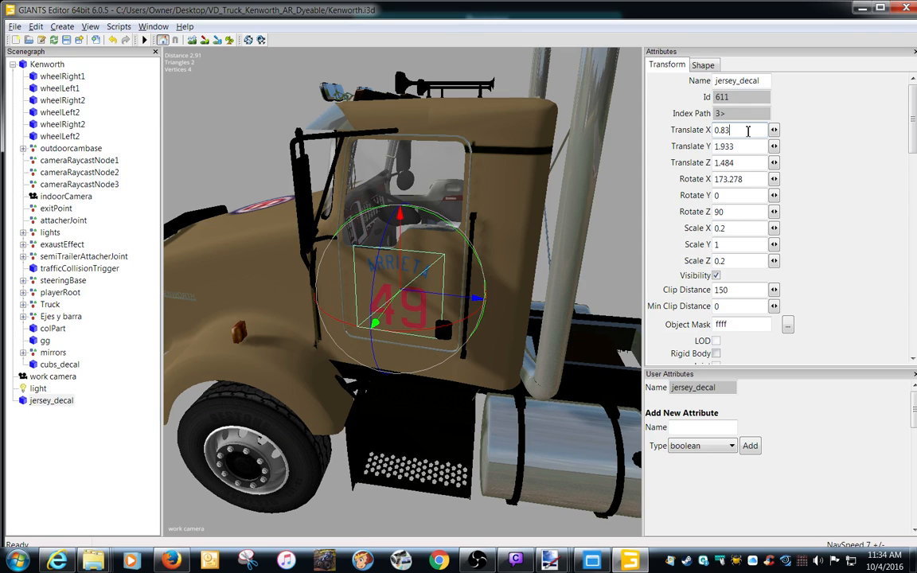
text(5)
drag(409, 260, 406, 266)
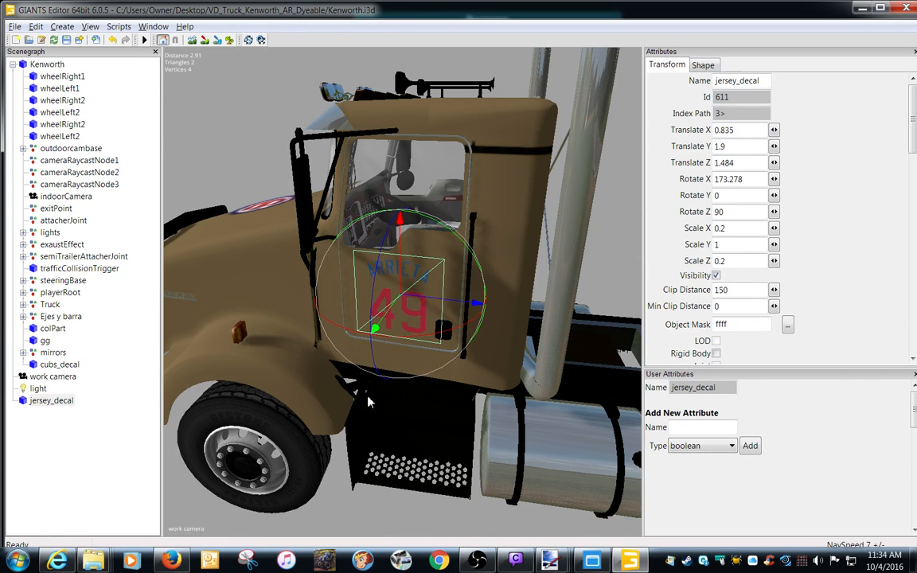
Deselect the decal and examine how the Arrieta 49 lettering sits on the cab door, close up and from farther away.
click(241, 172)
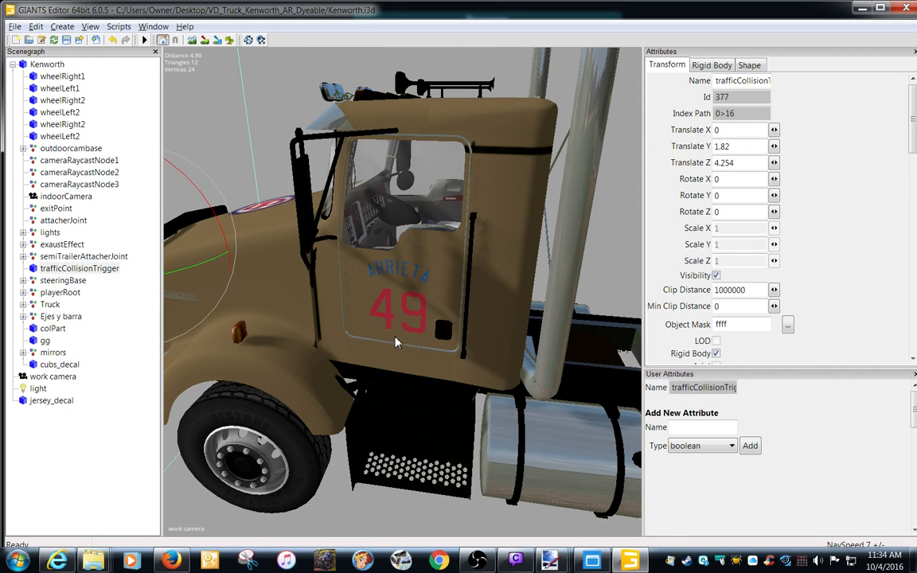
scroll(394, 342, up, 5)
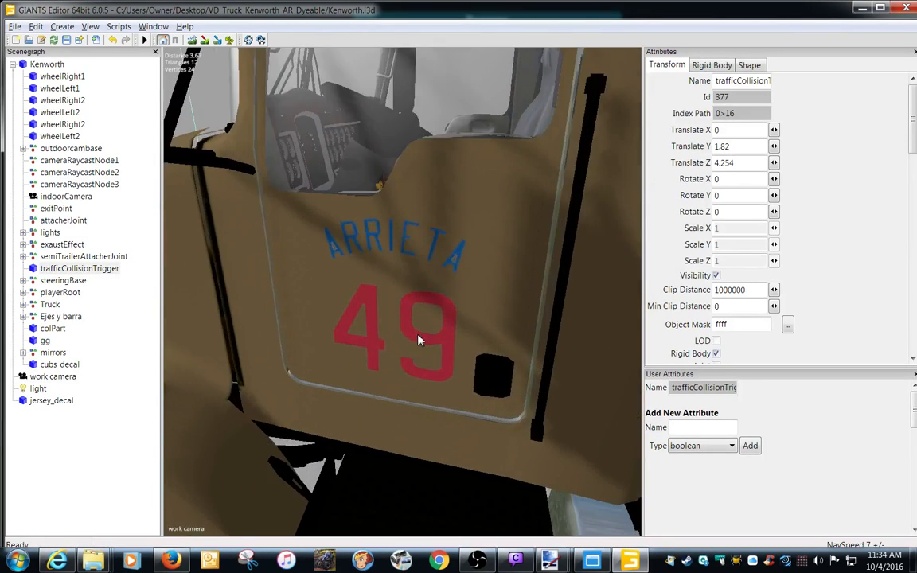
alt+drag(422, 333, 445, 313)
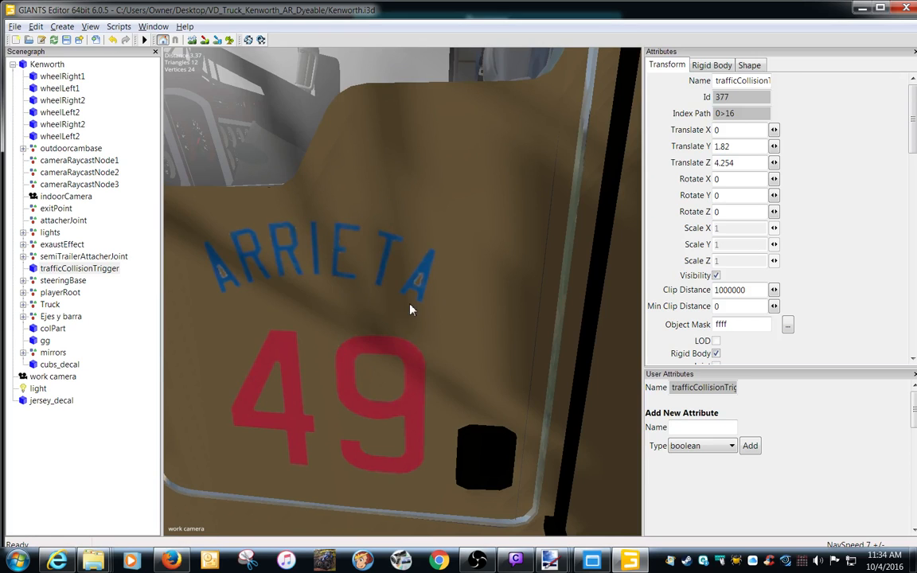
scroll(410, 309, down, 4)
scroll(376, 313, down, 4)
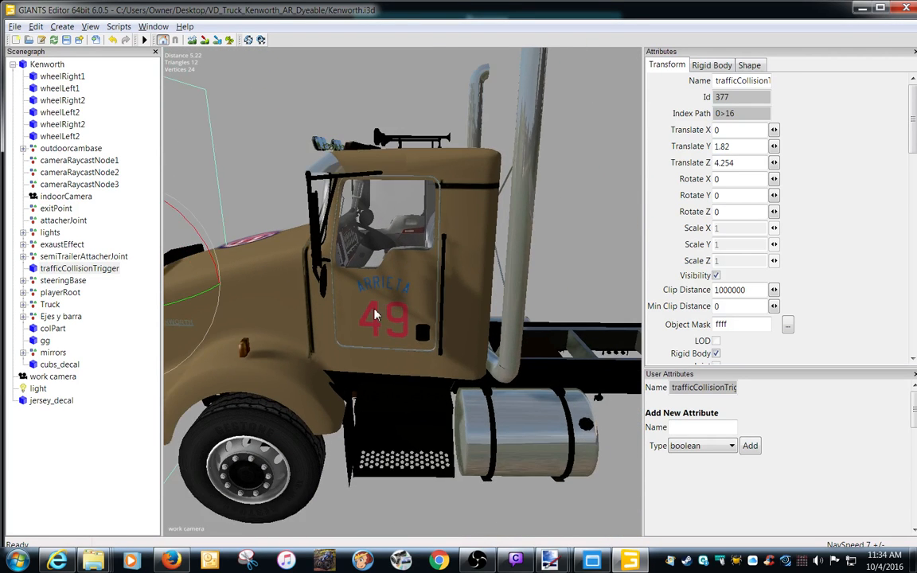
scroll(379, 314, up, 2)
scroll(375, 318, down, 2)
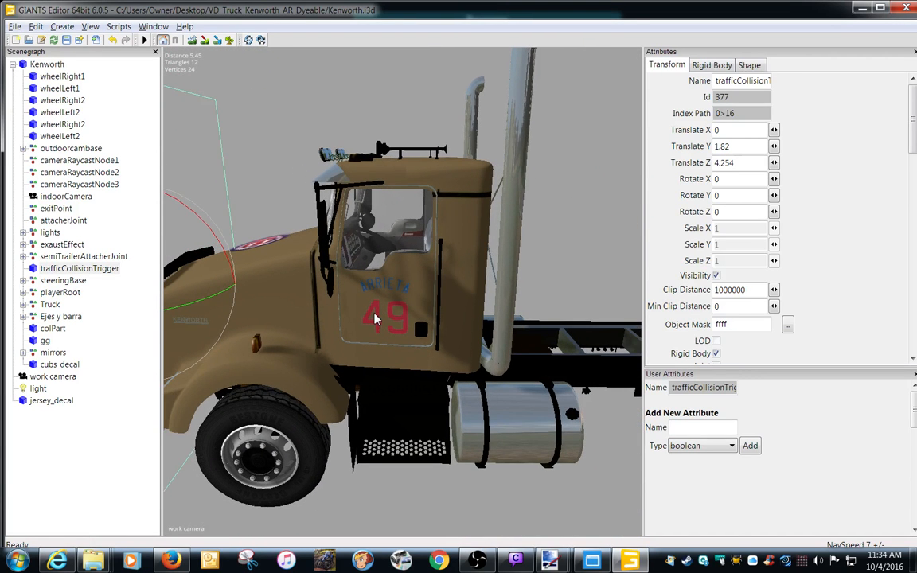
Cut jersey_decal from the scene root and paste it under the Kenworth node.
click(49, 401)
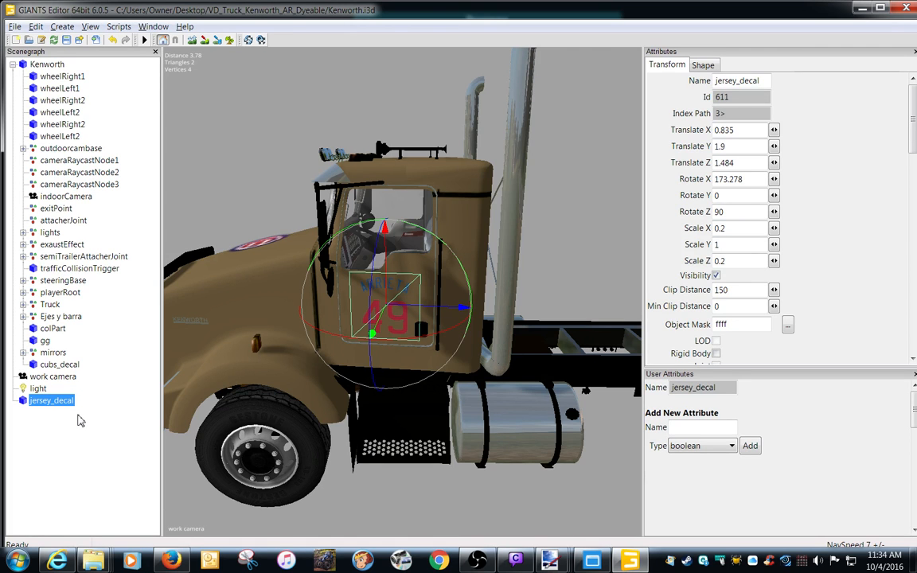
click(36, 26)
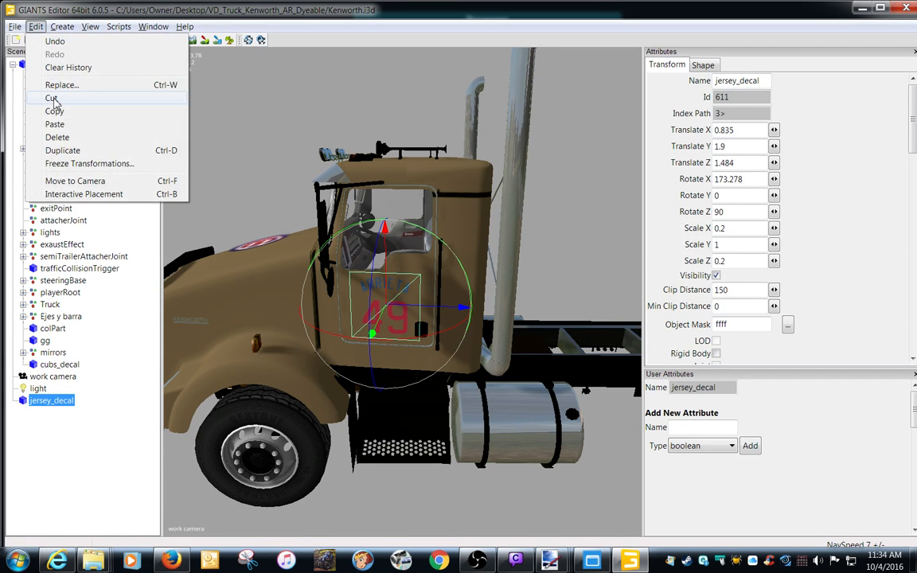
click(51, 98)
click(43, 64)
click(36, 26)
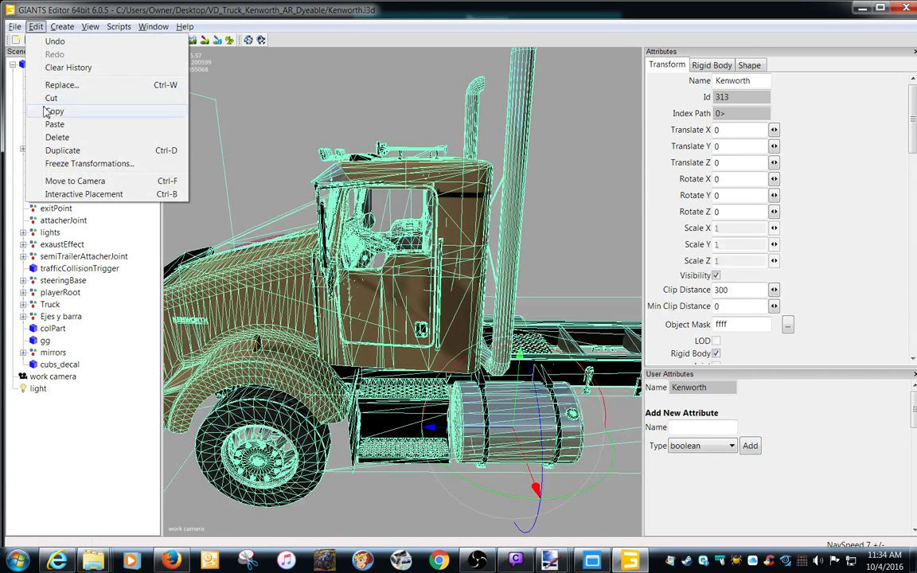
click(54, 124)
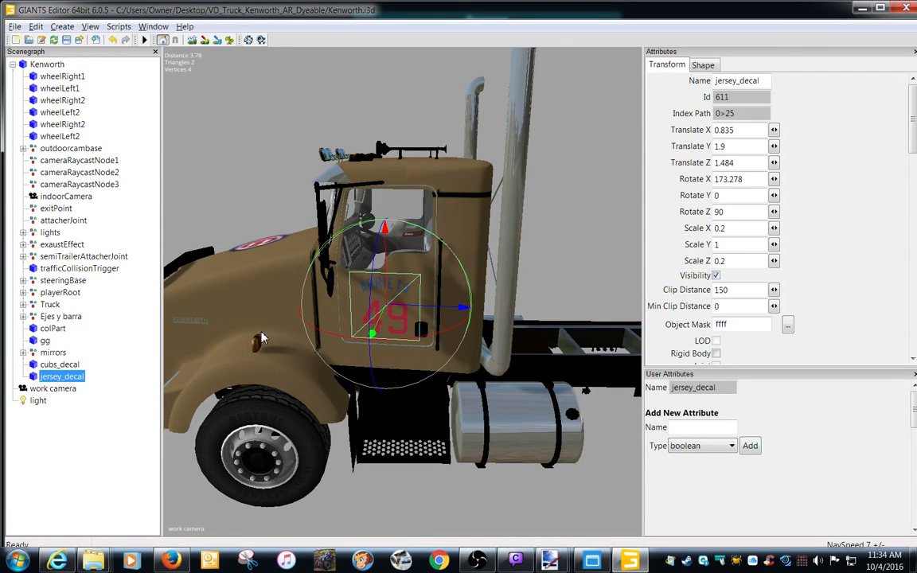
Duplicate the jersey_decal under the Kenworth node.
click(481, 456)
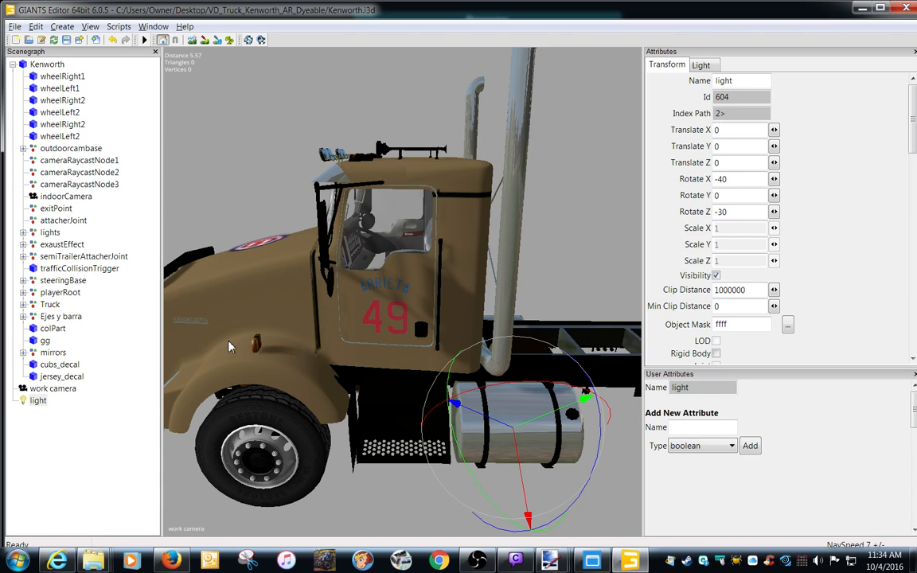
click(62, 378)
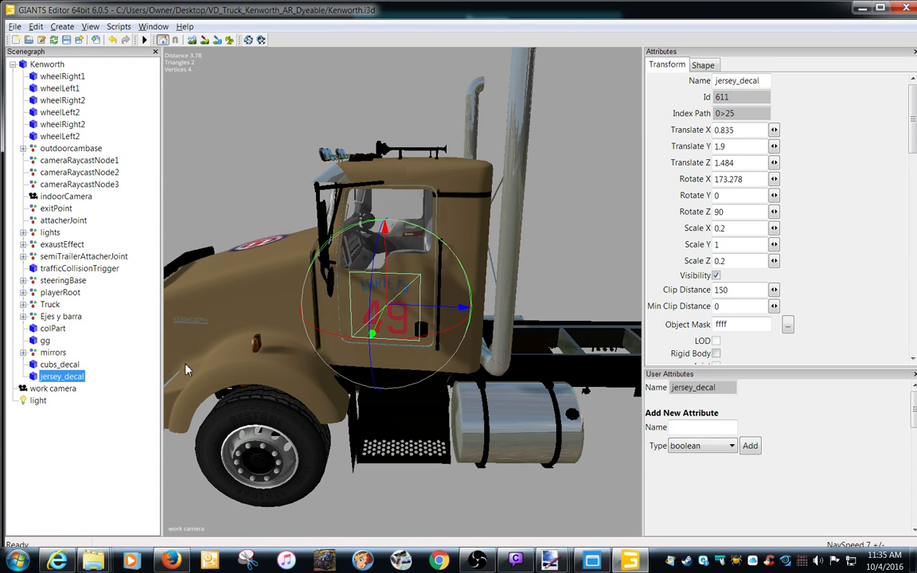
key(ctrl+d)
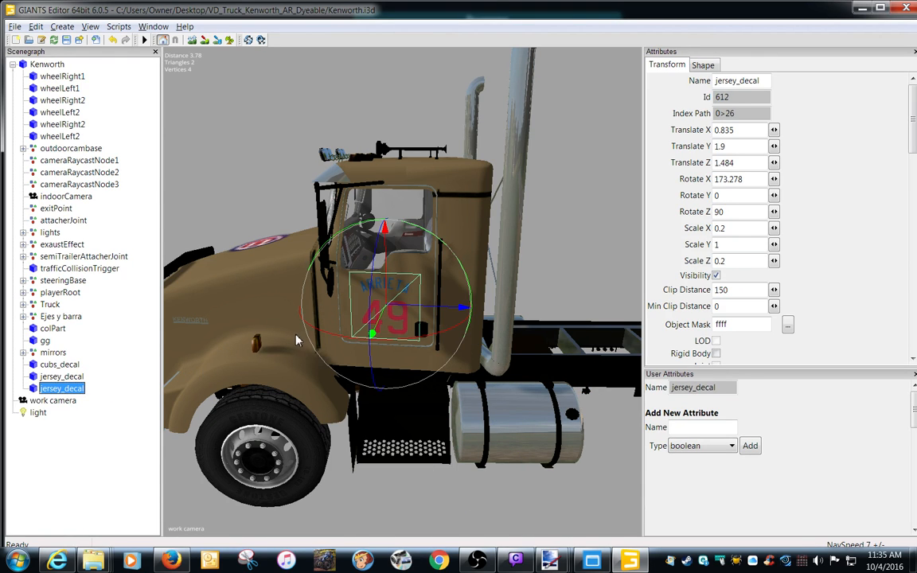
Try moving the duplicated jersey_decal inward to Translate X about 0.744, and undo the move.
mouse_move(374, 334)
mouse_down()
mouse_move(371, 324)
mouse_move(379, 374)
mouse_move(374, 329)
mouse_up()
click(36, 26)
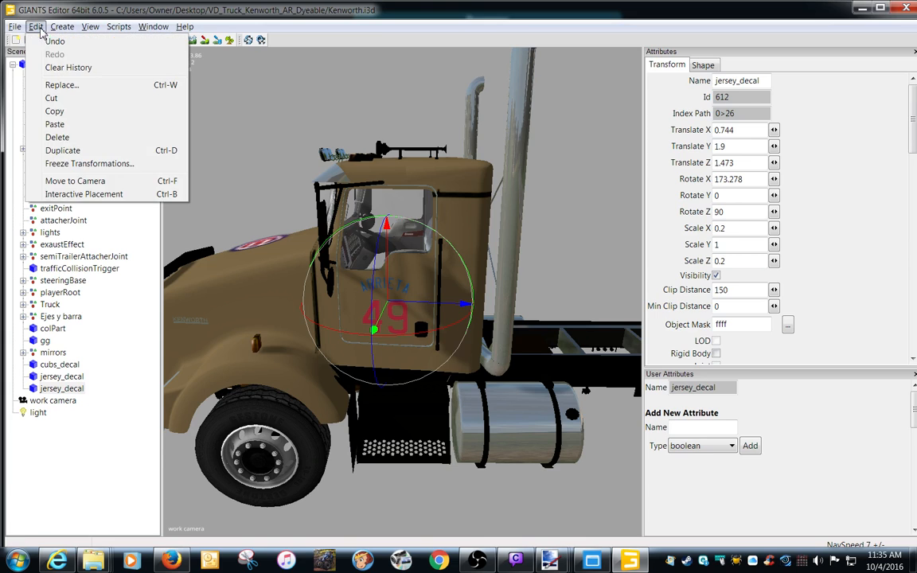
click(49, 39)
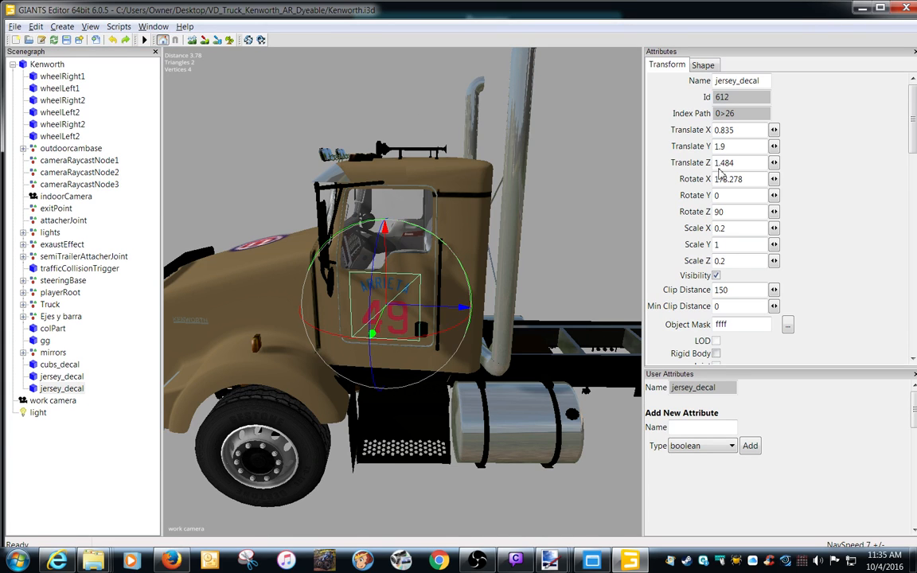
Try setting the duplicate's Translate Z to -1.484, and undo the change.
click(744, 164)
text(-)
key(Return)
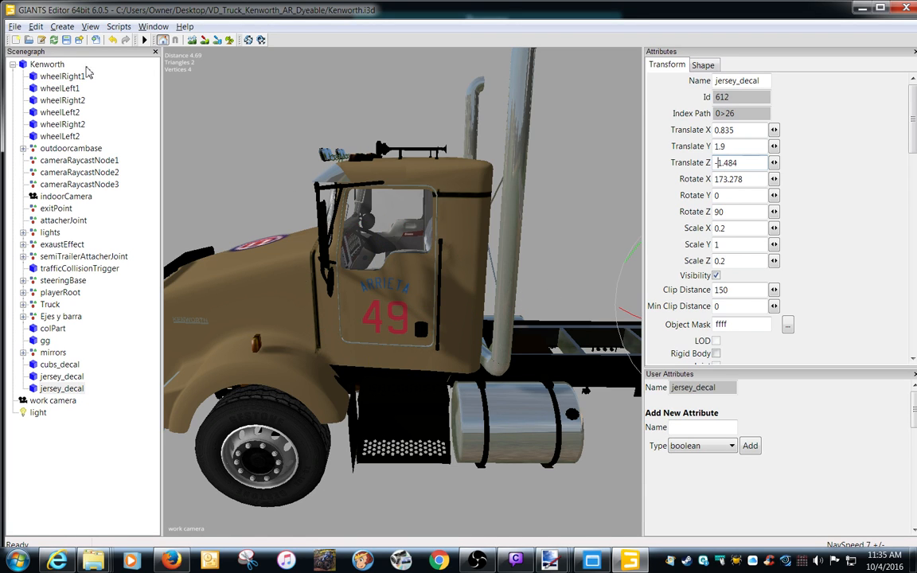
click(35, 27)
click(47, 42)
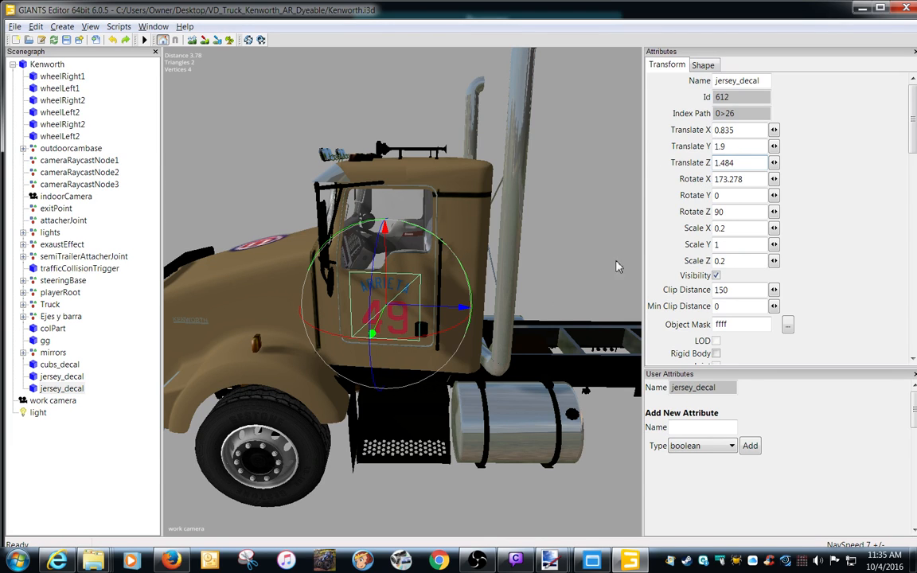
Set the duplicated jersey_decal's Translate X to -0.835 to place it on the opposite side of the cab.
click(719, 130)
text(-)
scroll(556, 309, up, 6)
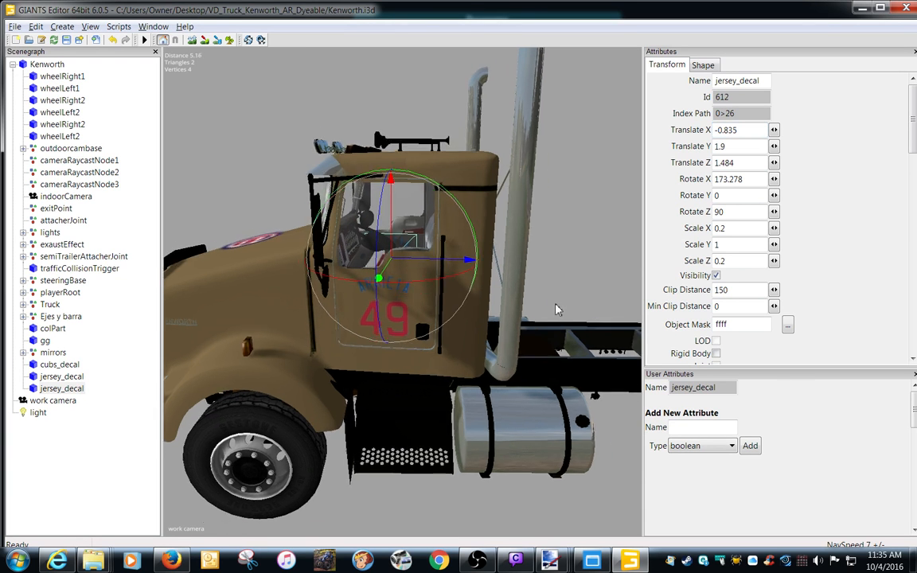
alt+drag(569, 304, 591, 310)
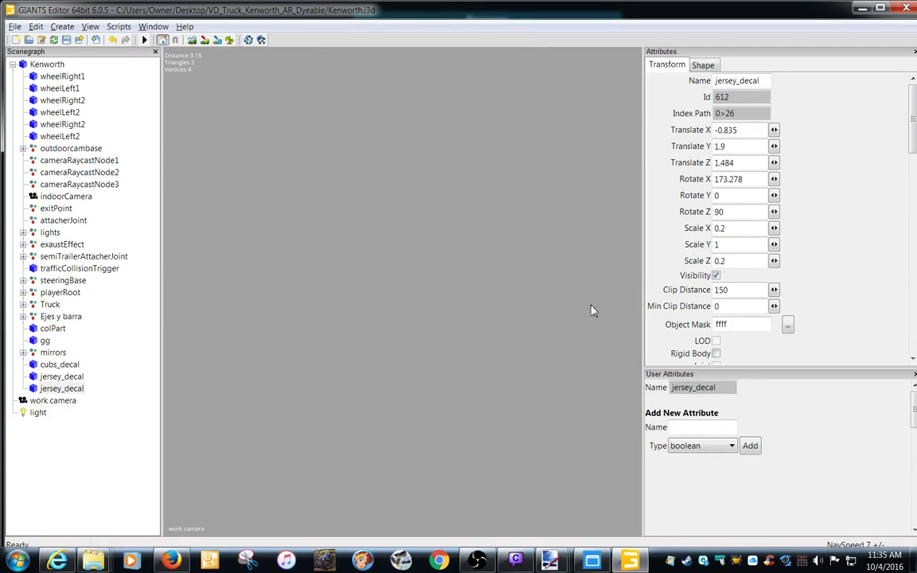
Rotate the duplicated jersey_decal to face outward at Rotate X about 1.806, and move it outside the door at Translate X about -0.951.
alt+drag(380, 303, 288, 287)
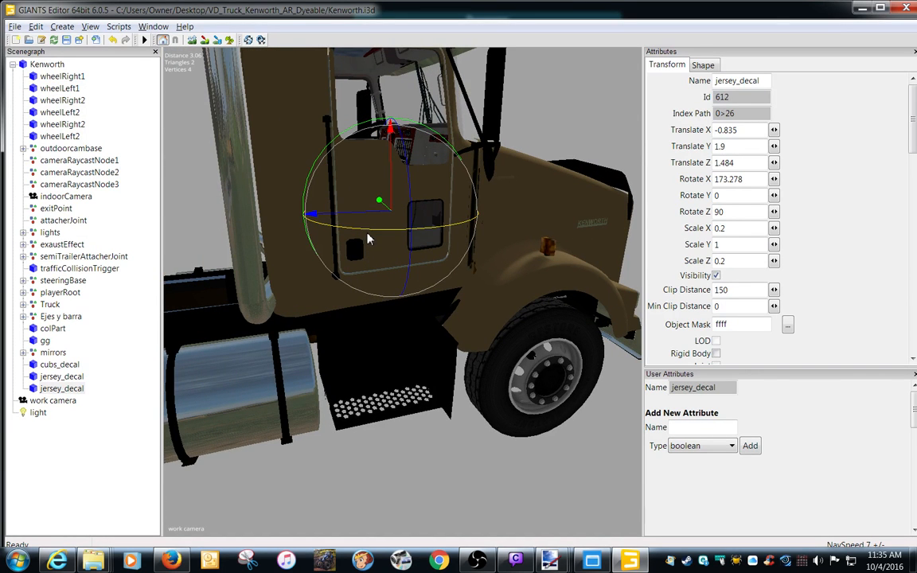
drag(369, 229, 466, 146)
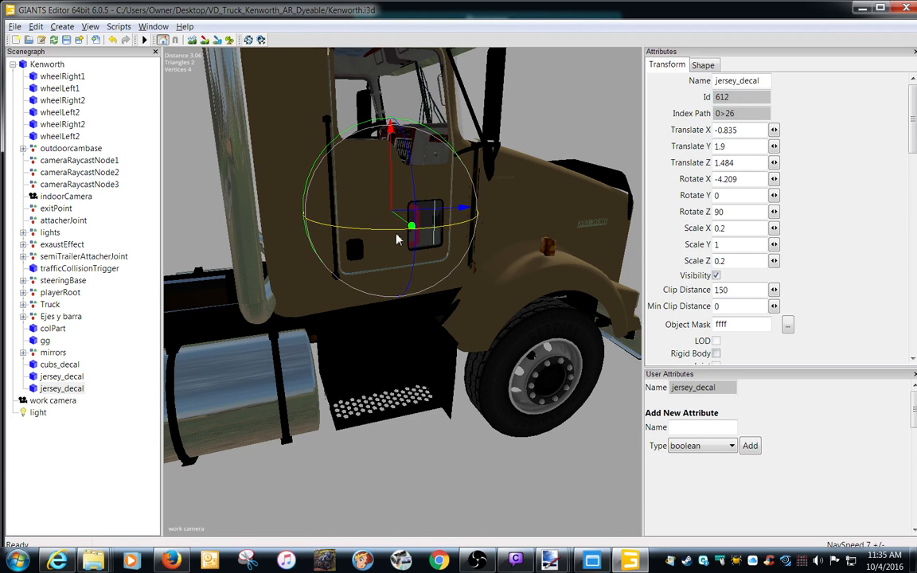
drag(396, 218, 406, 240)
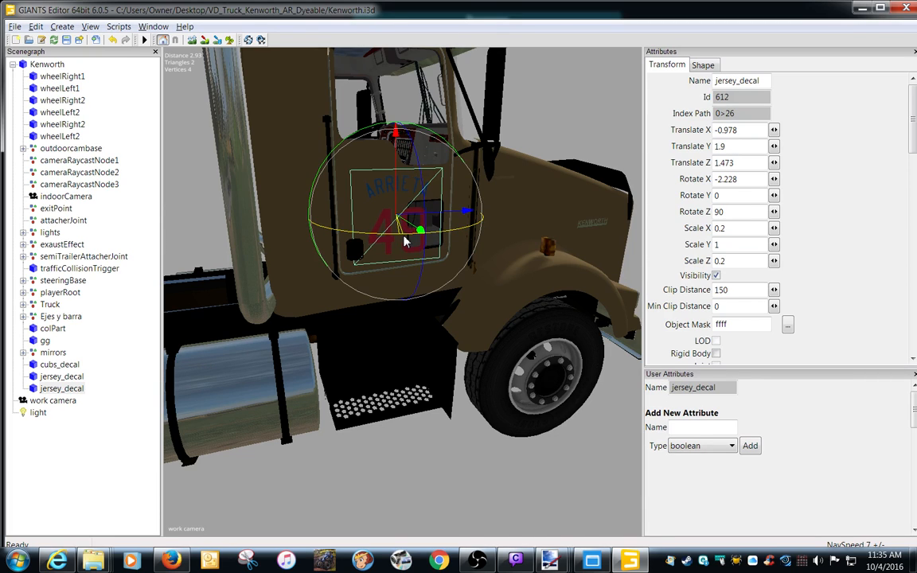
drag(411, 229, 409, 233)
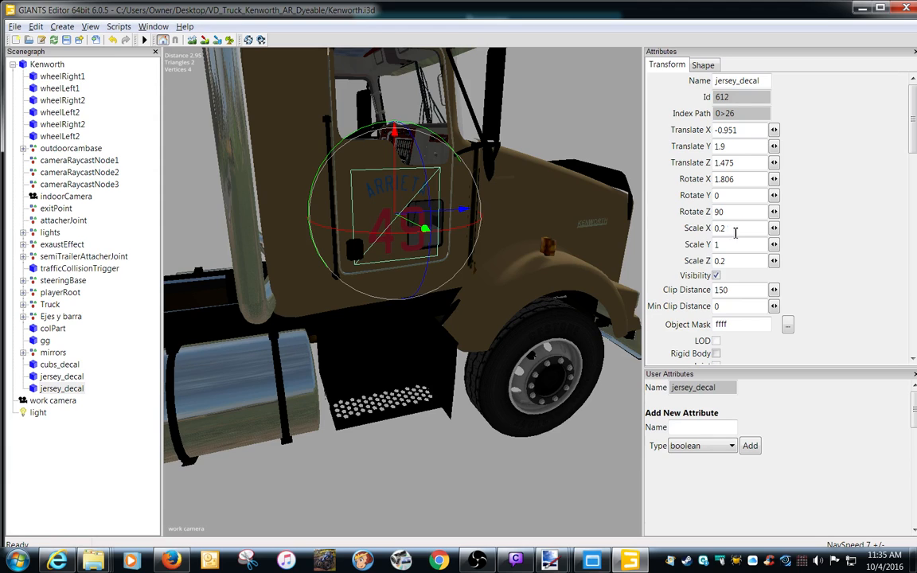
Shrink the duplicated jersey_decal by setting both Scale X and Scale Z to 0.1.
drag(736, 232, 649, 222)
text(.1)
click(740, 262)
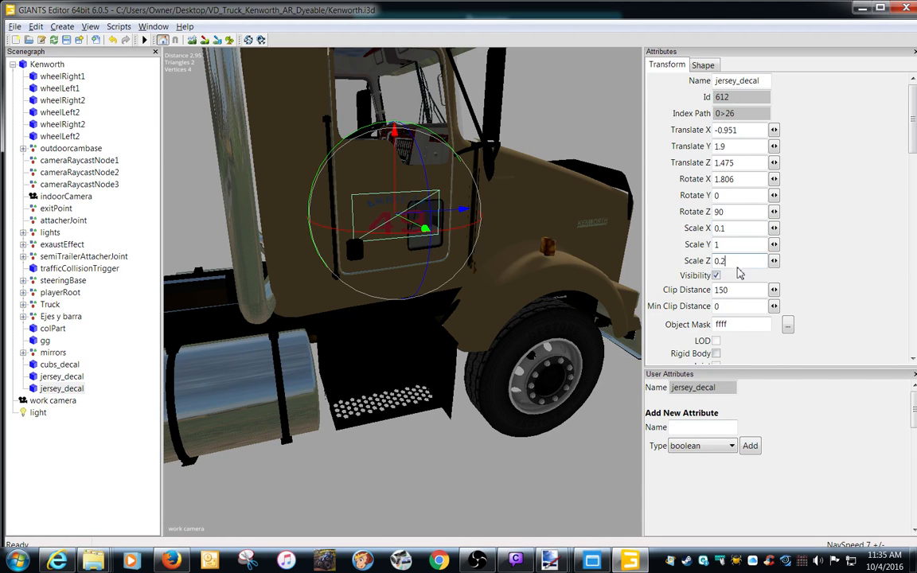
drag(738, 266, 649, 235)
text(.1)
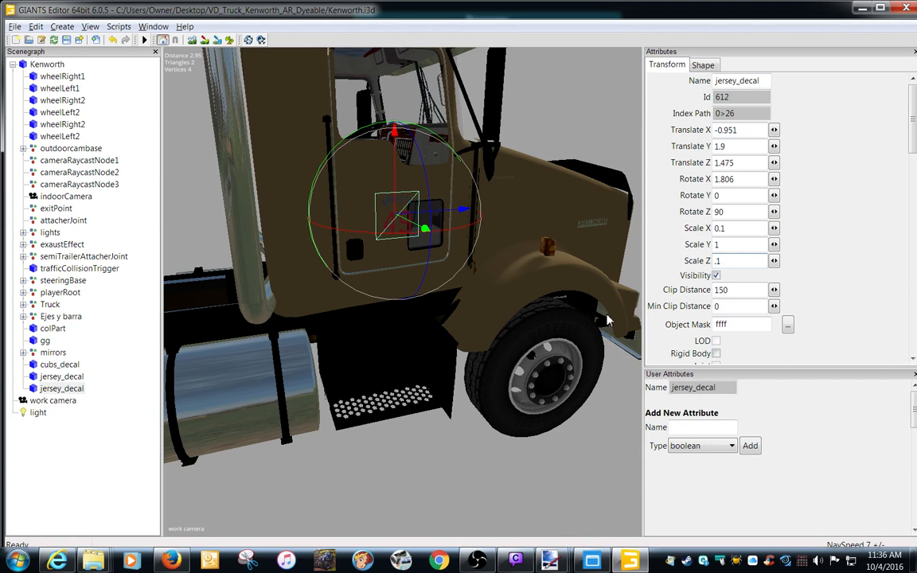
Move the duplicated jersey_decal up and back to Translate Y about 2.109, Z about 1.286, and set Scale X and Scale Z to 0.15.
mouse_move(394, 198)
mouse_down()
mouse_move(385, 162)
mouse_move(387, 182)
mouse_up()
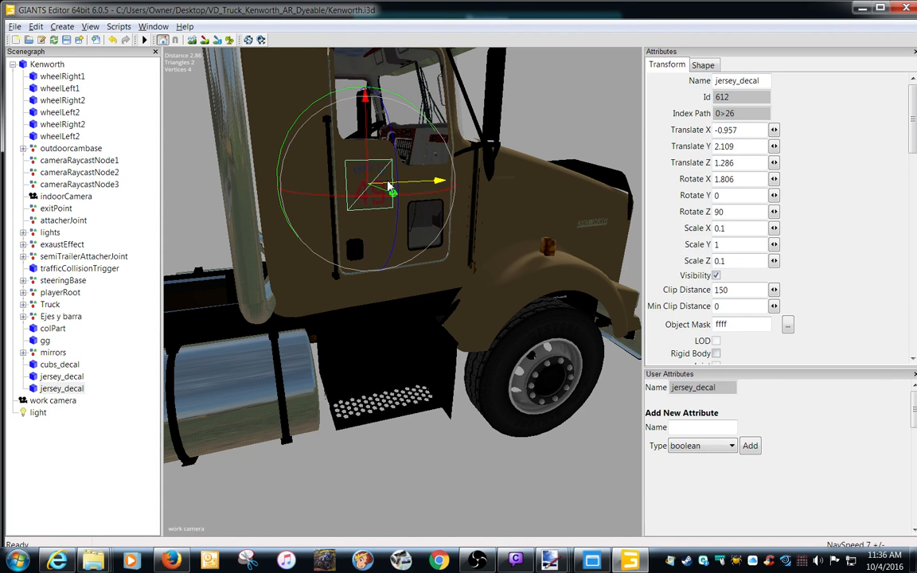
click(749, 230)
text(5)
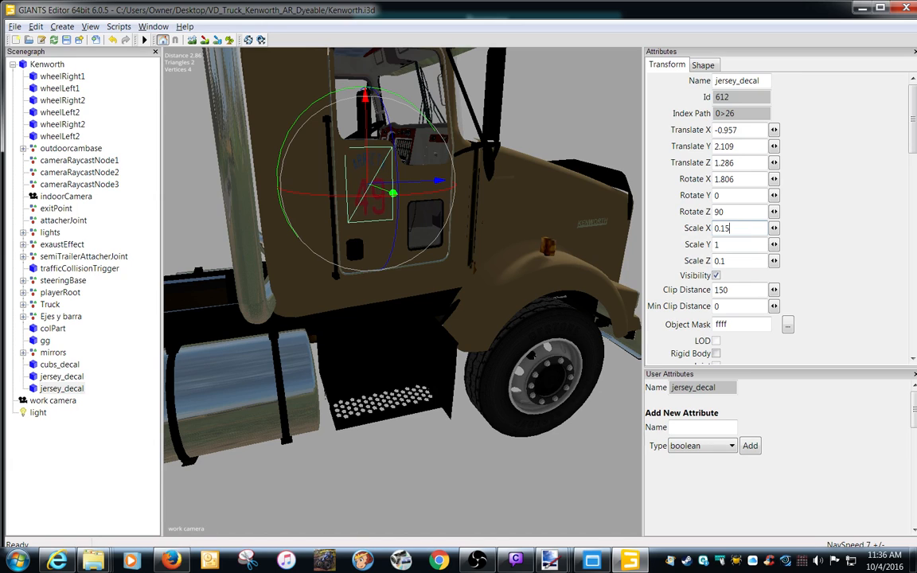
click(740, 262)
text(5)
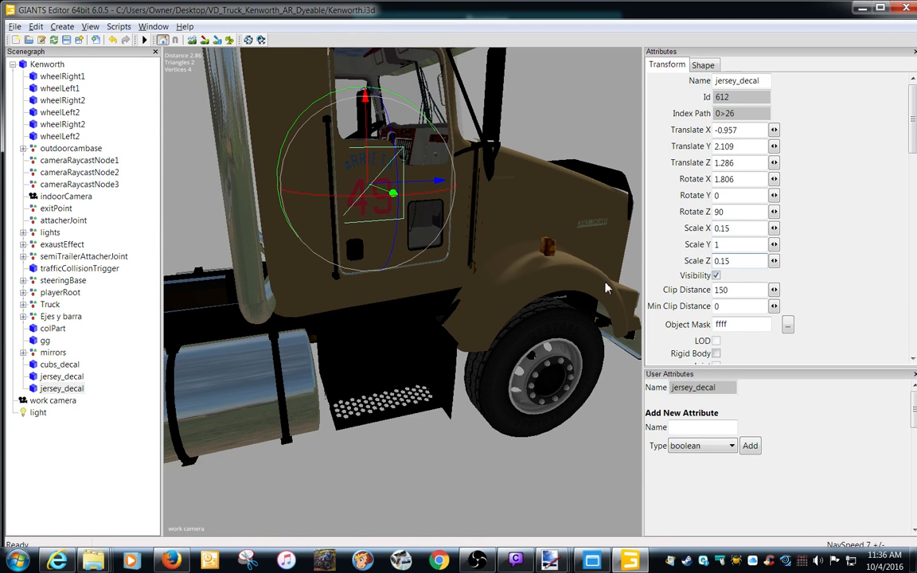
Align the decal on the door at Translate Z about 1.334, Translate X about -0.951 and Rotate X about 5.552, and deselect it.
drag(403, 191, 424, 191)
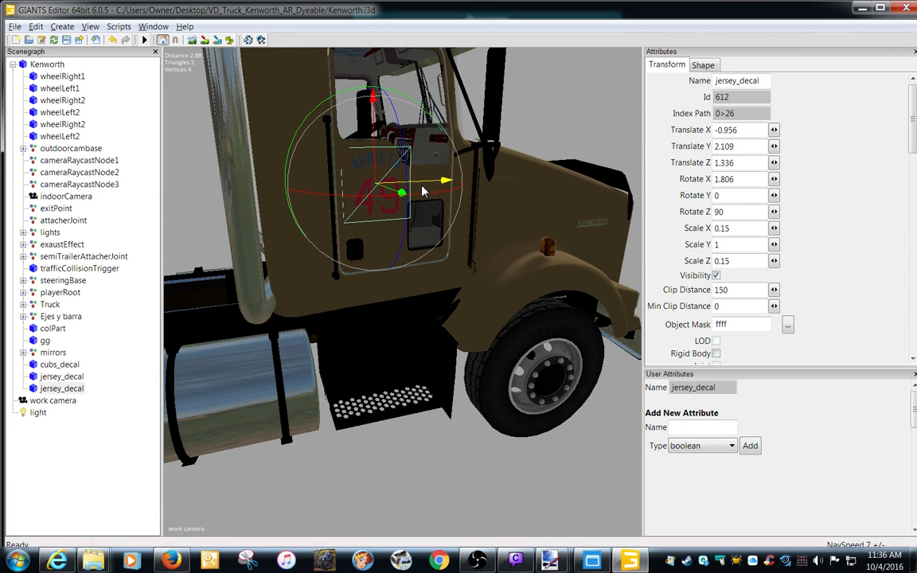
drag(369, 202, 390, 189)
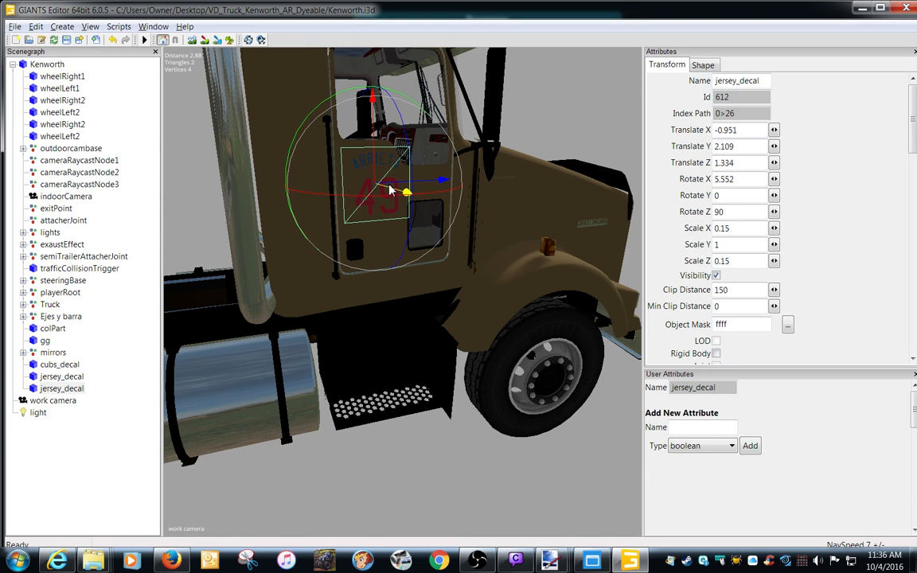
click(438, 466)
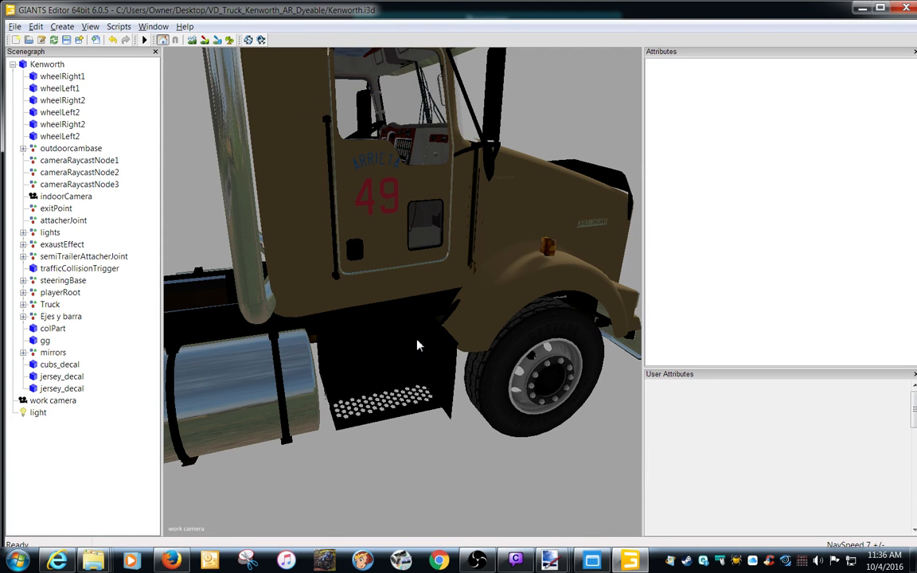
Check the decal's placement on the cab door, save Kenworth.i3d, and close GIANTS Editor.
middle_drag(419, 342, 364, 307)
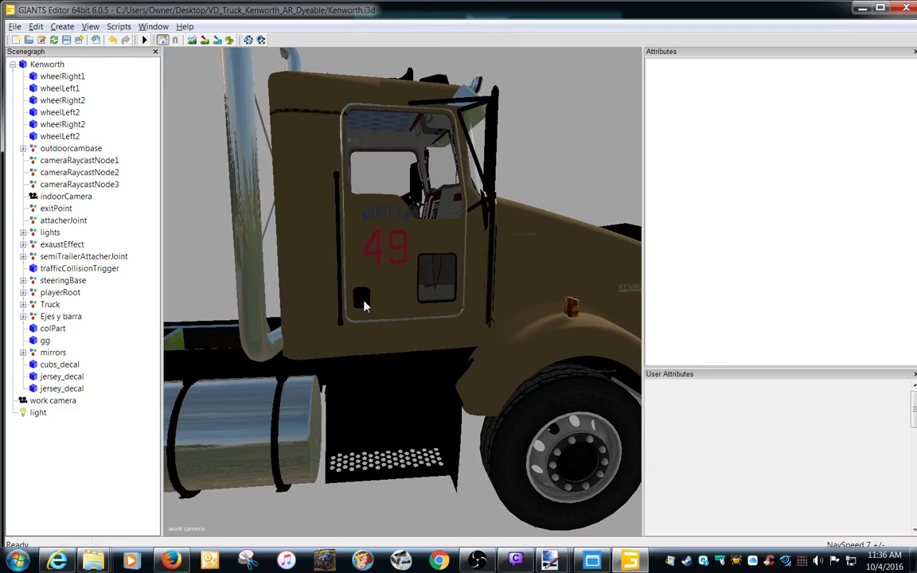
alt+right_drag(364, 307, 377, 307)
alt+middle_drag(377, 297, 376, 304)
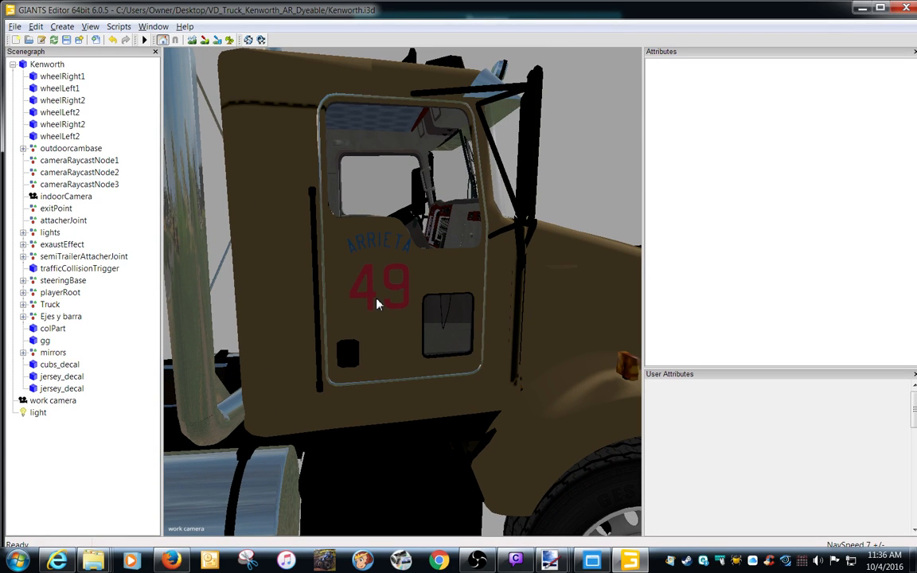
click(67, 44)
click(90, 26)
mouse_move(101, 46)
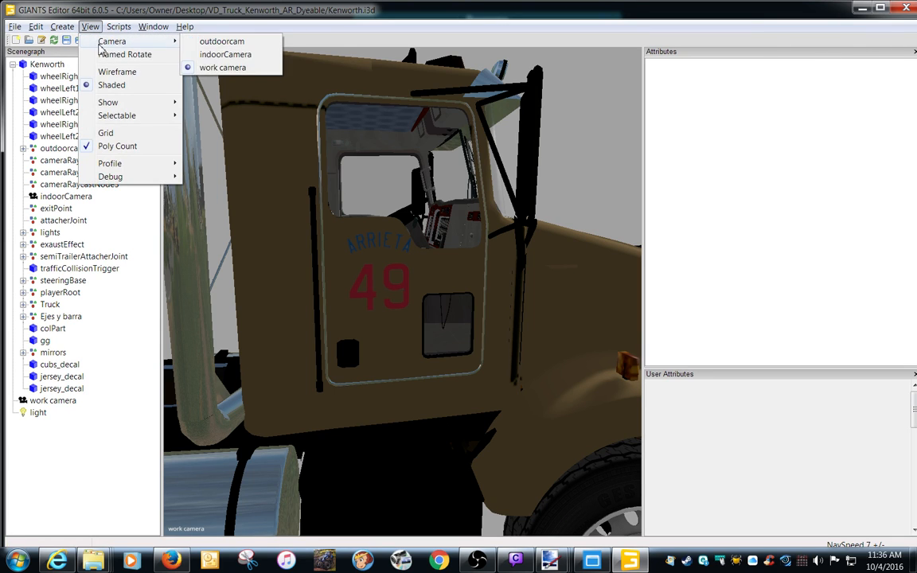
click(904, 7)
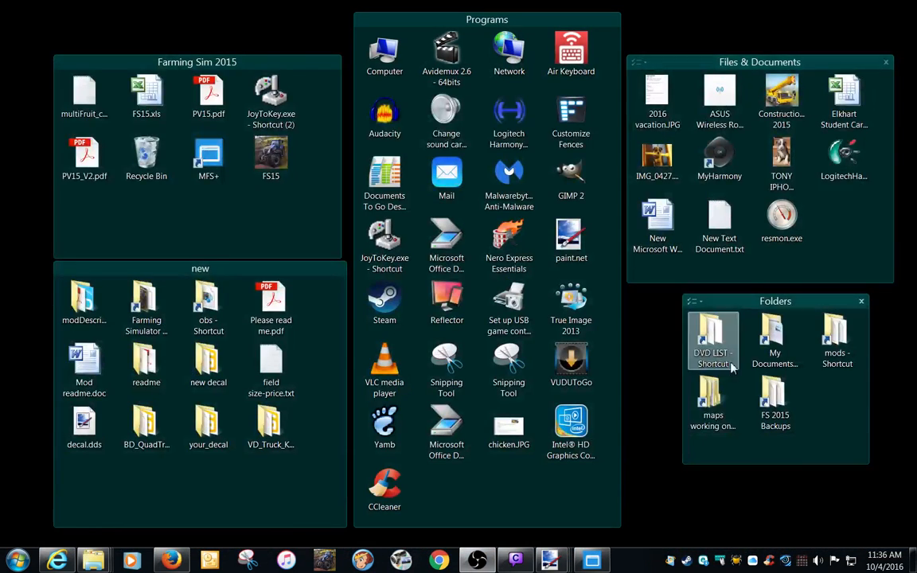
Delete the old VD_Truck_Kenworth_AR_Dyeable folder from the test.track folder in 1 MFS.
double_click(771, 426)
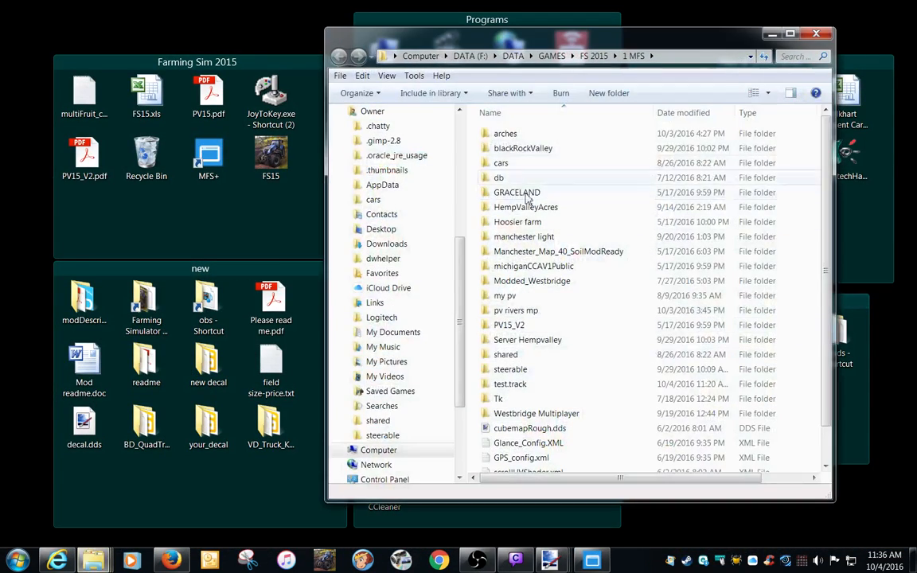
double_click(508, 384)
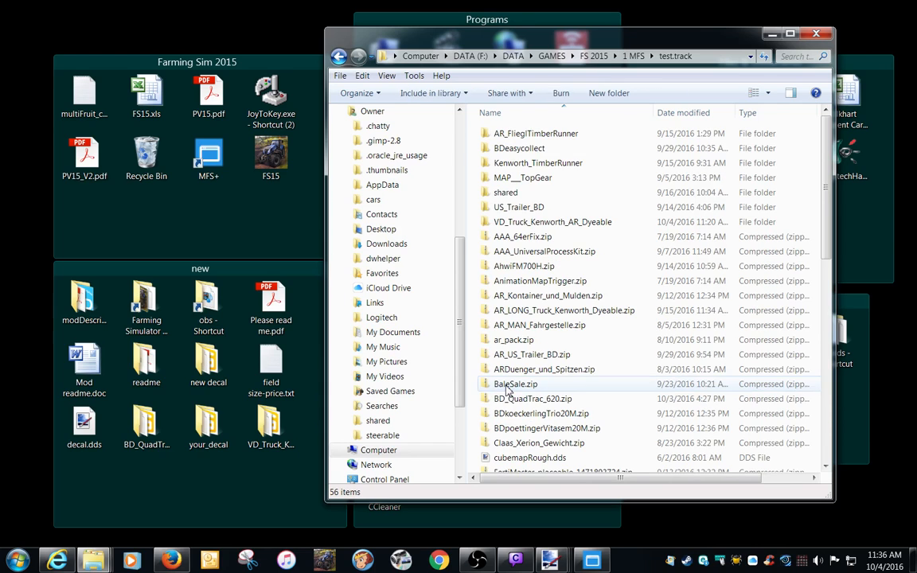
click(535, 223)
key(Delete)
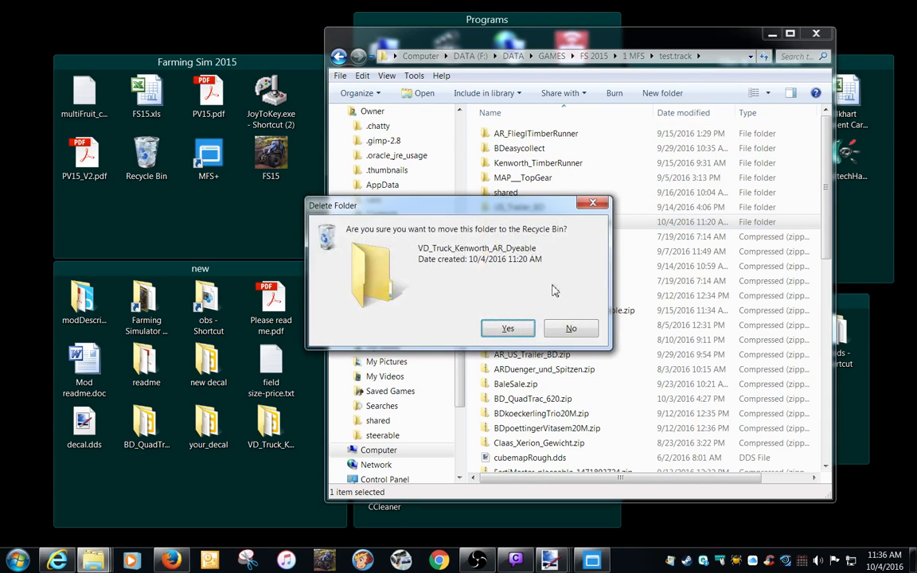
click(512, 332)
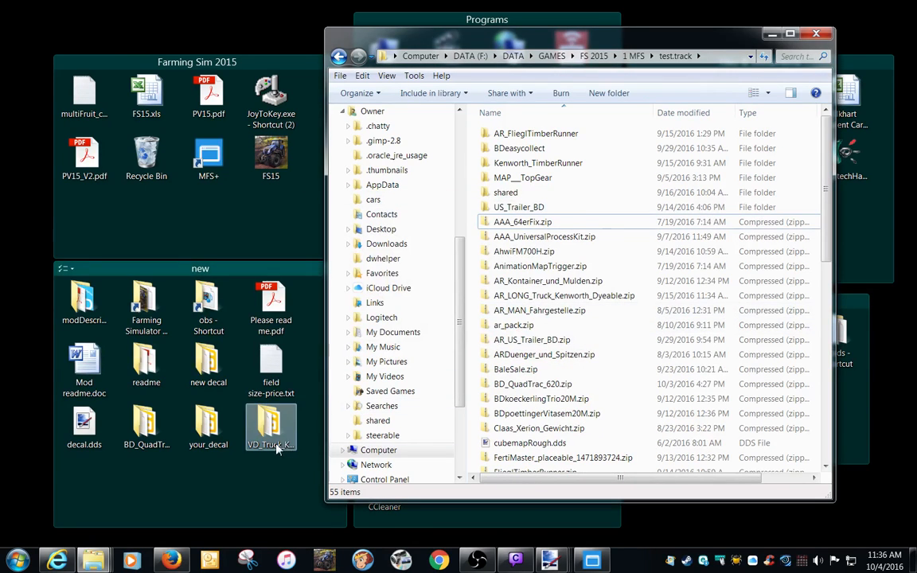
Copy the edited VD_Truck_Kenworth_AR_Dyeable folder from the desktop into the test.track folder.
click(635, 57)
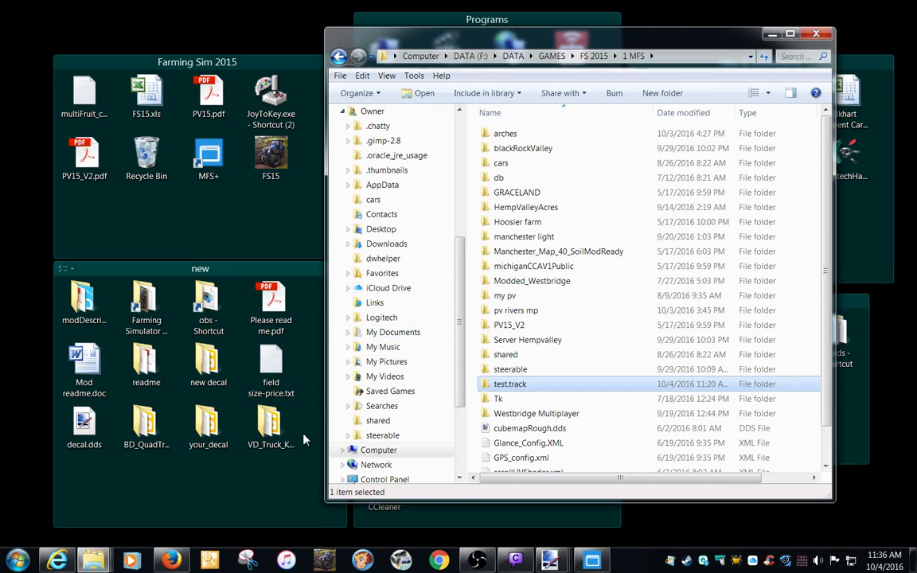
right_drag(268, 434, 500, 387)
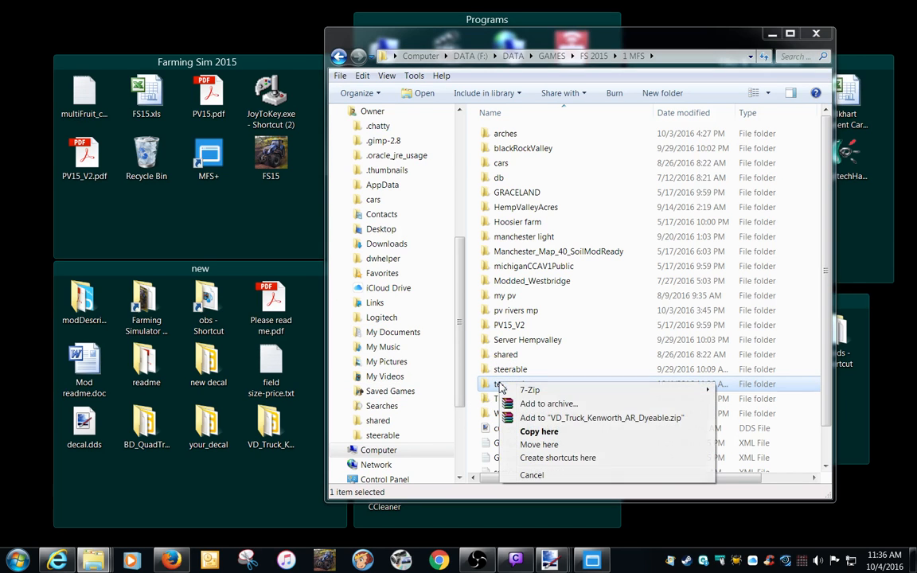
click(535, 431)
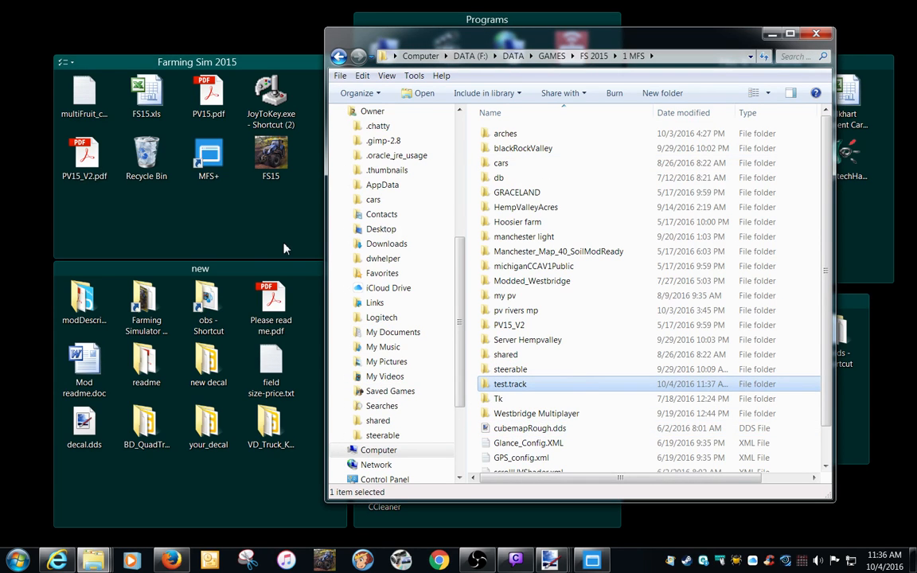
Launch Farming Simulator 15 from the FS15 desktop shortcut.
click(269, 162)
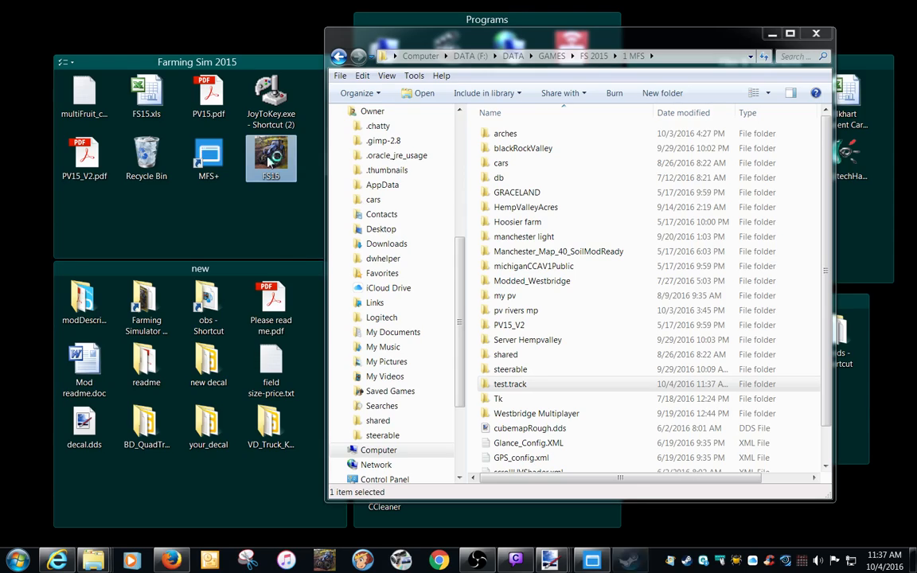
double_click(269, 162)
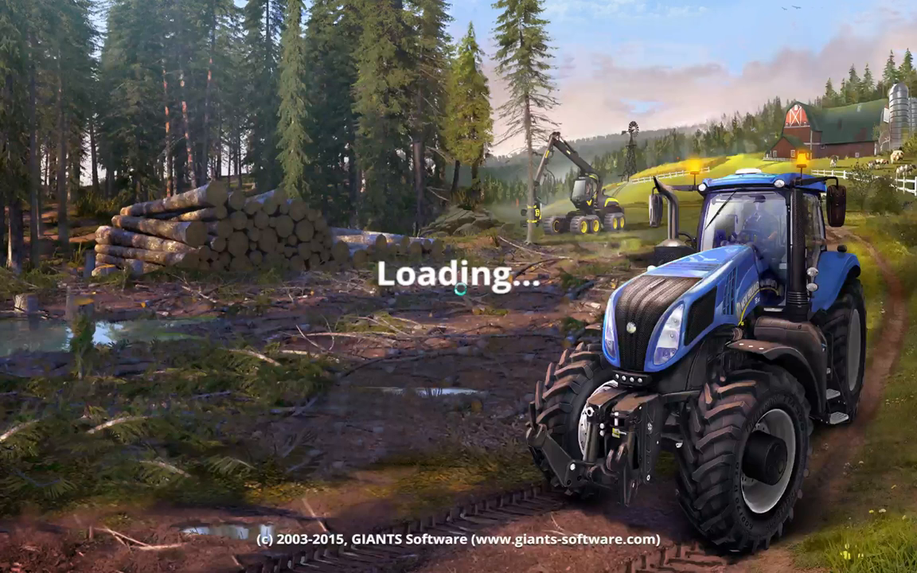
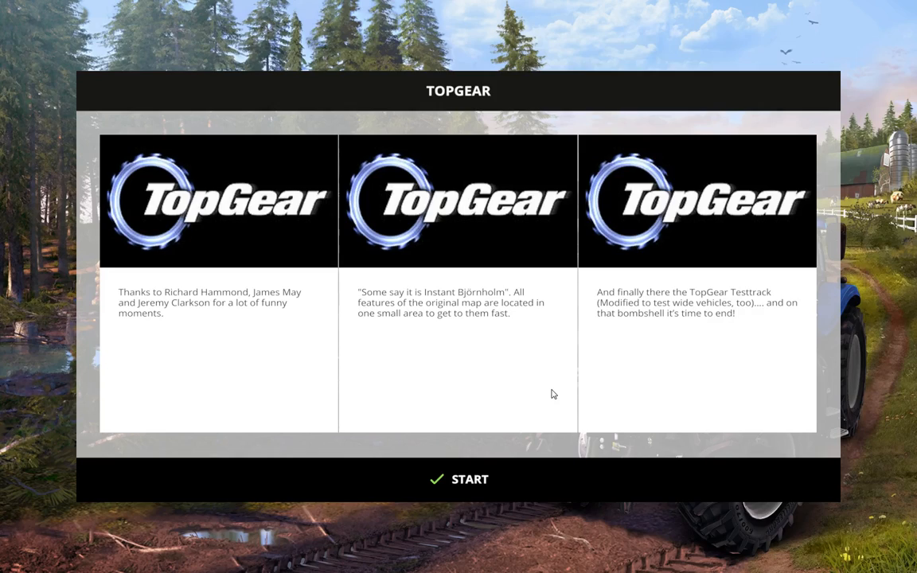
Start the TopGear map and buy the edited Kenworth truck in yellow from the modded trucks category.
click(508, 473)
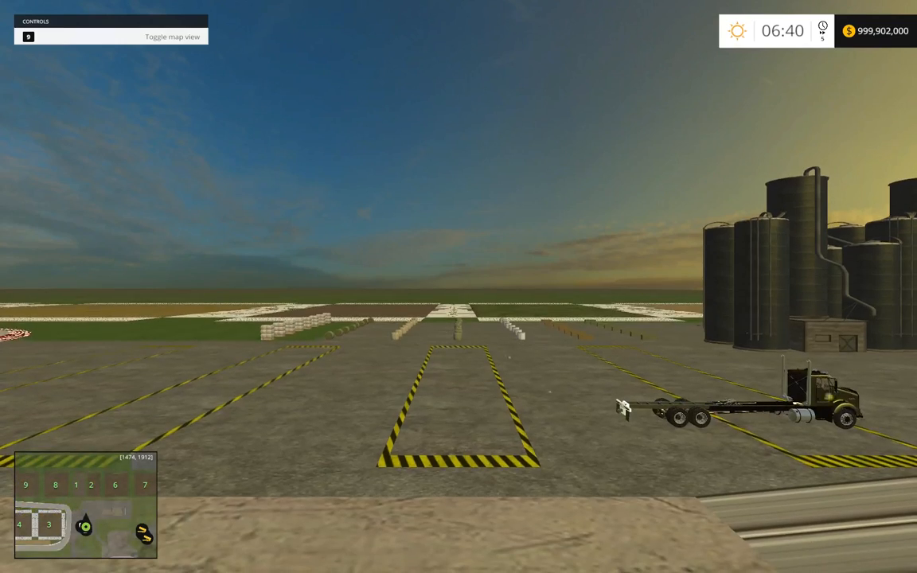
key(p)
click(817, 103)
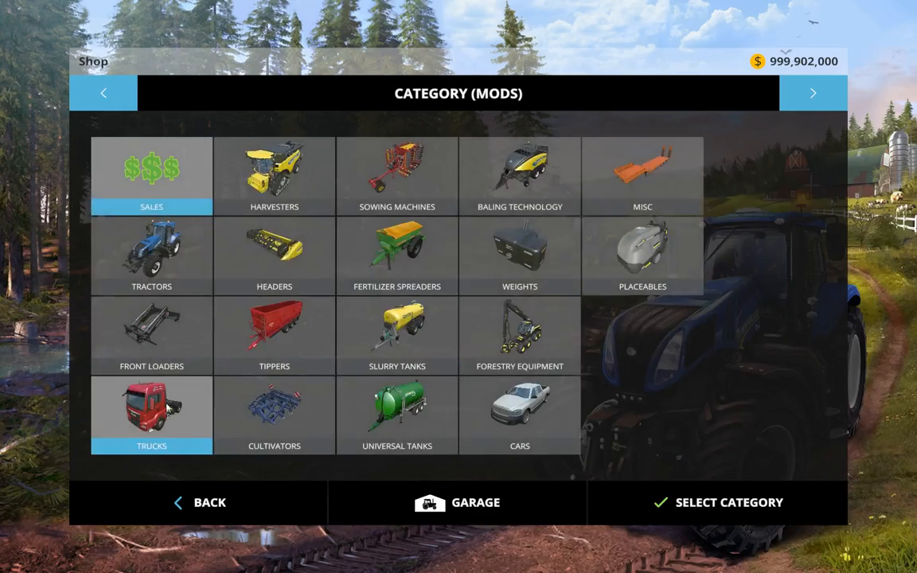
click(169, 409)
double_click(436, 218)
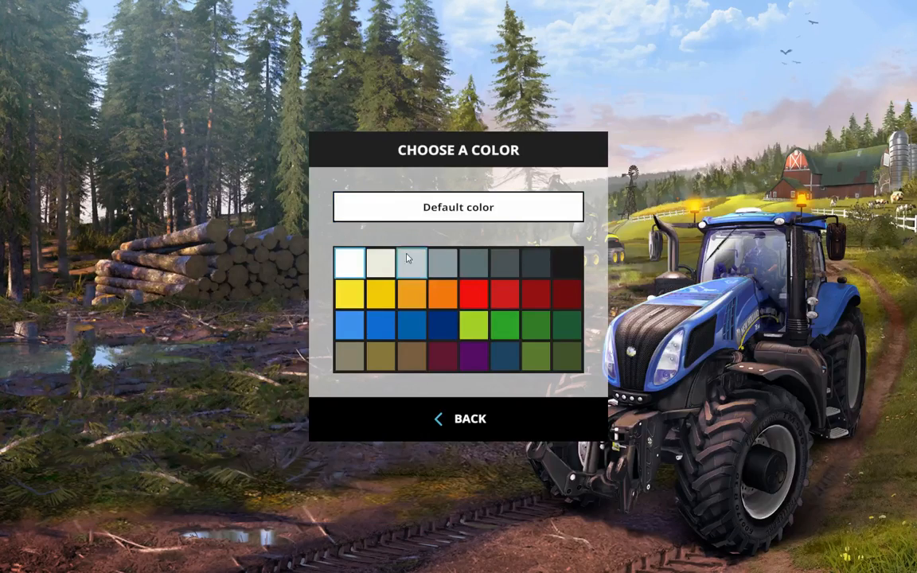
click(381, 322)
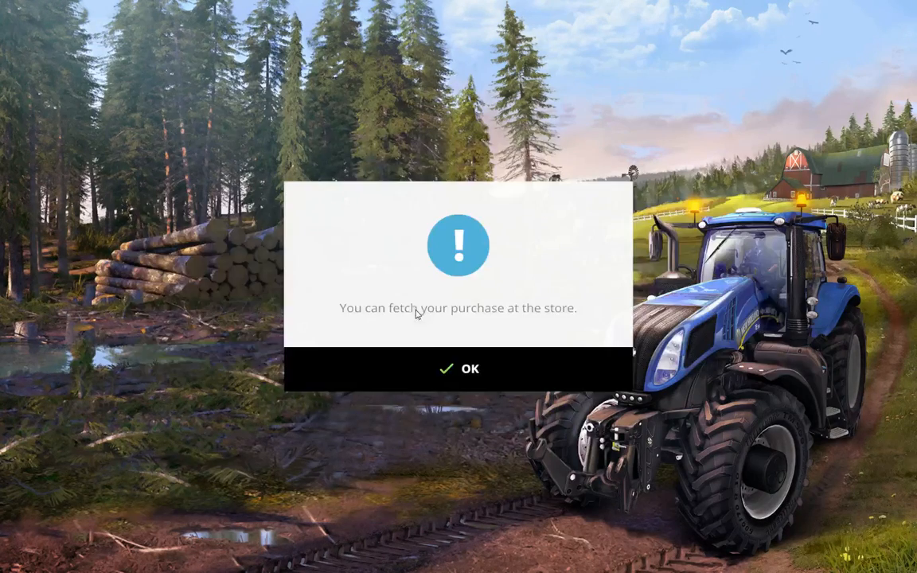
click(441, 379)
key(Escape)
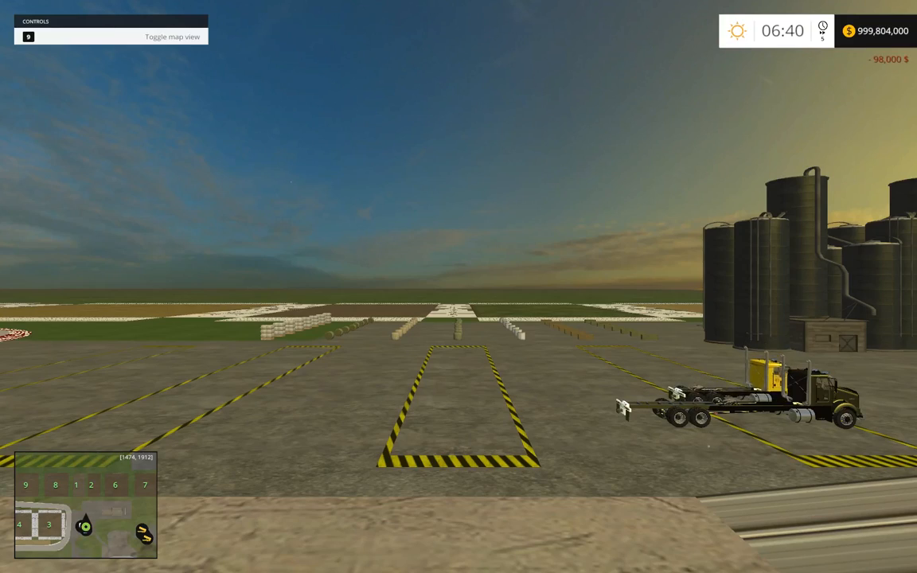
Switch to the yellow Kenworth, get out, and inspect the Arrieta 49 decal on the driver's door.
key(Tab)
key(Tab)
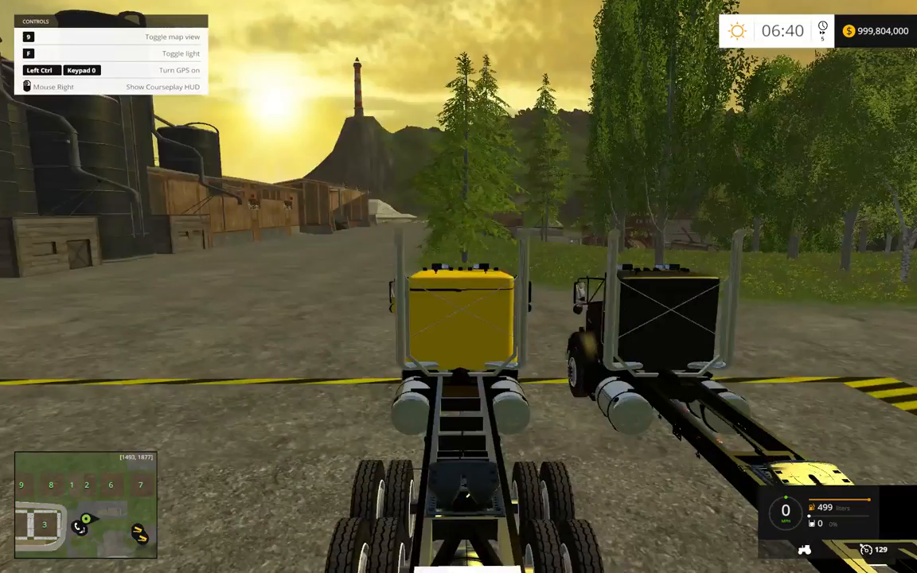
key(e)
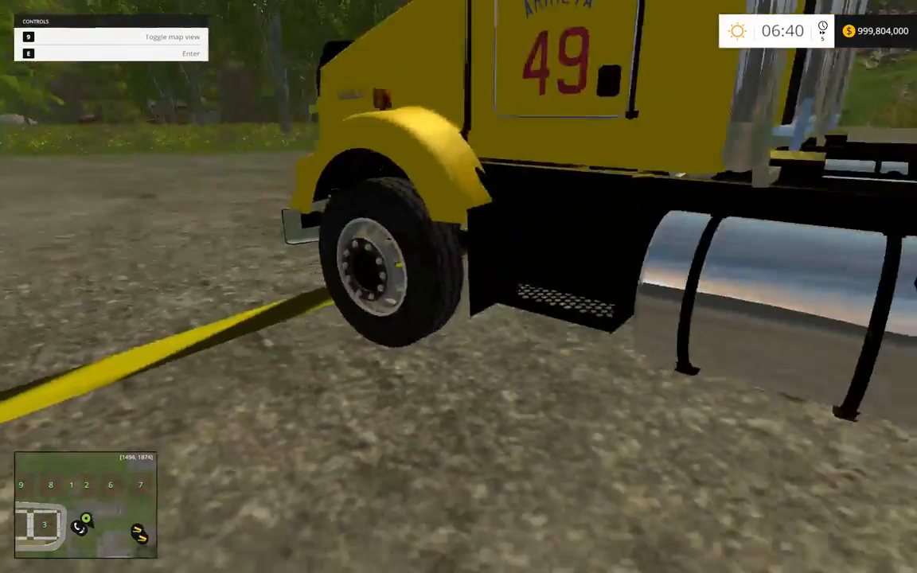
key(w)
key(s)
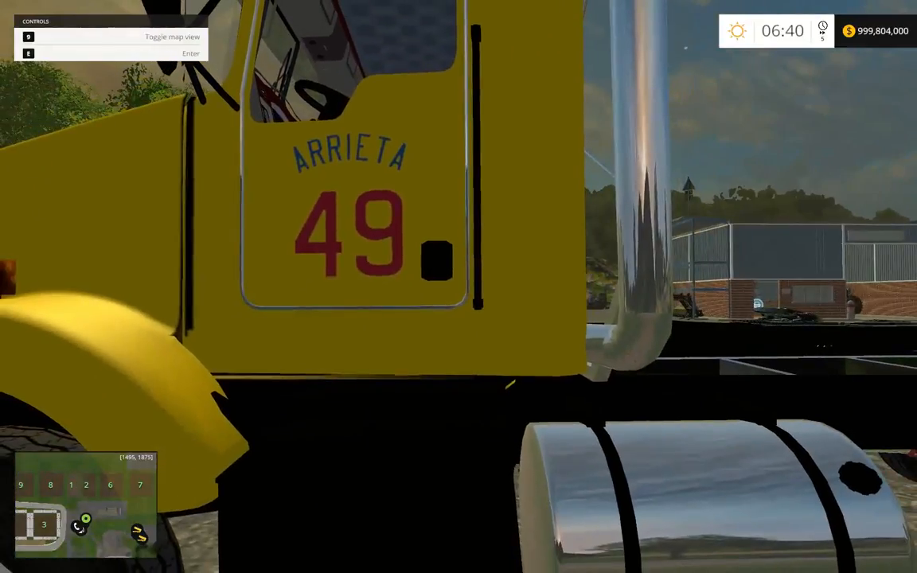
key(a)
key(a)
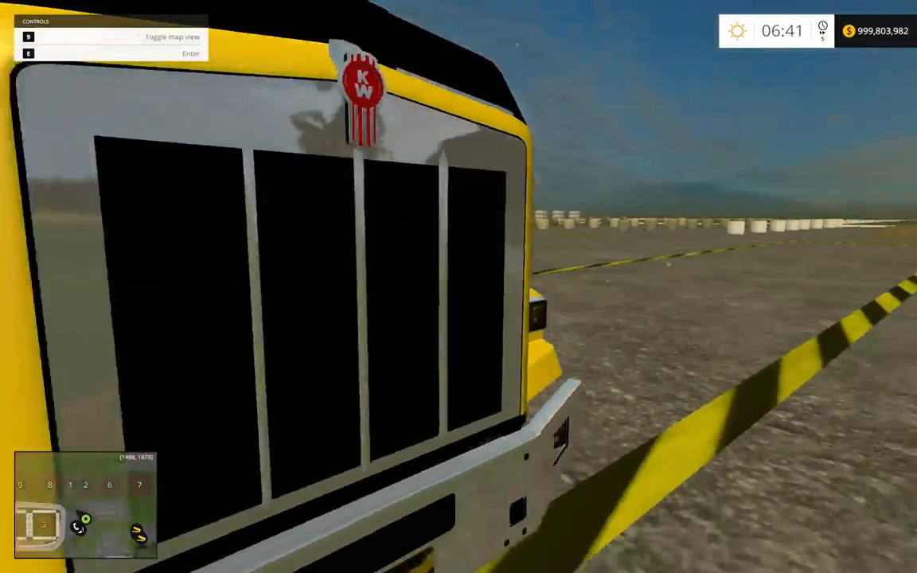
Inspect the Arrieta 49 decal on the passenger door and the Cubs logo on the hood.
key(space)
key(w)
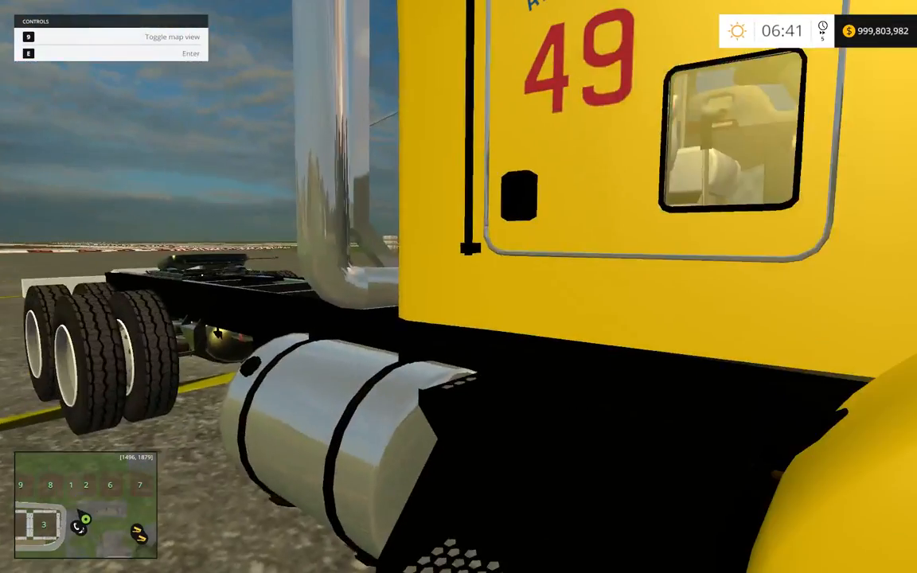
key(s)
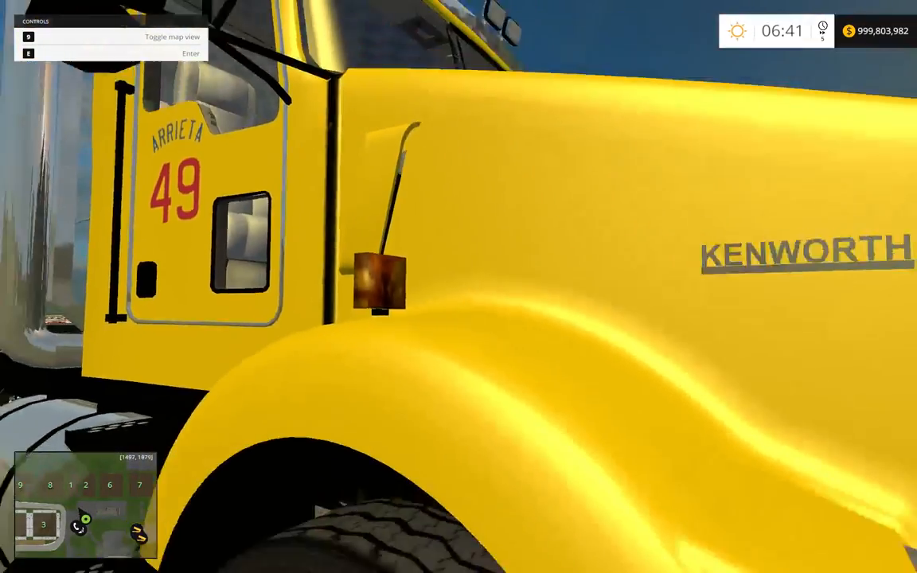
key(space)
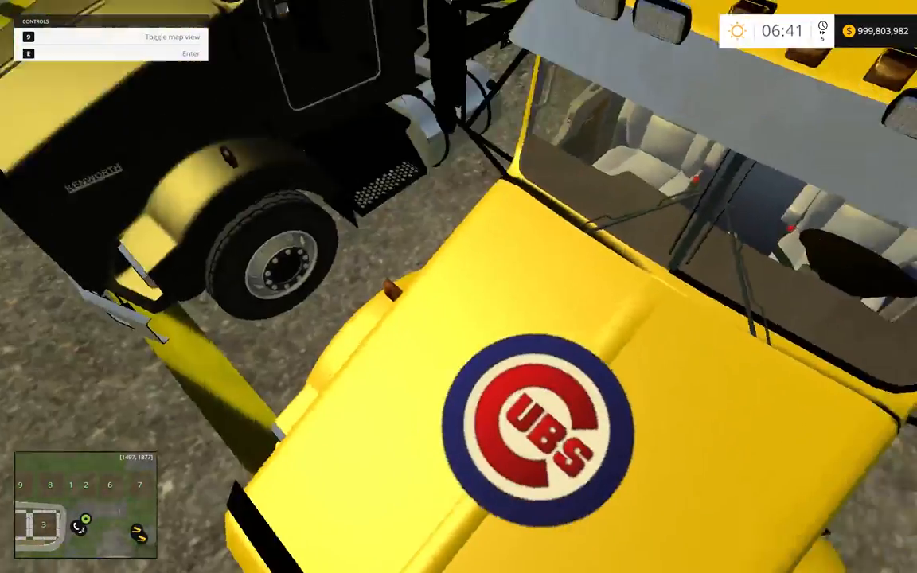
key(d)
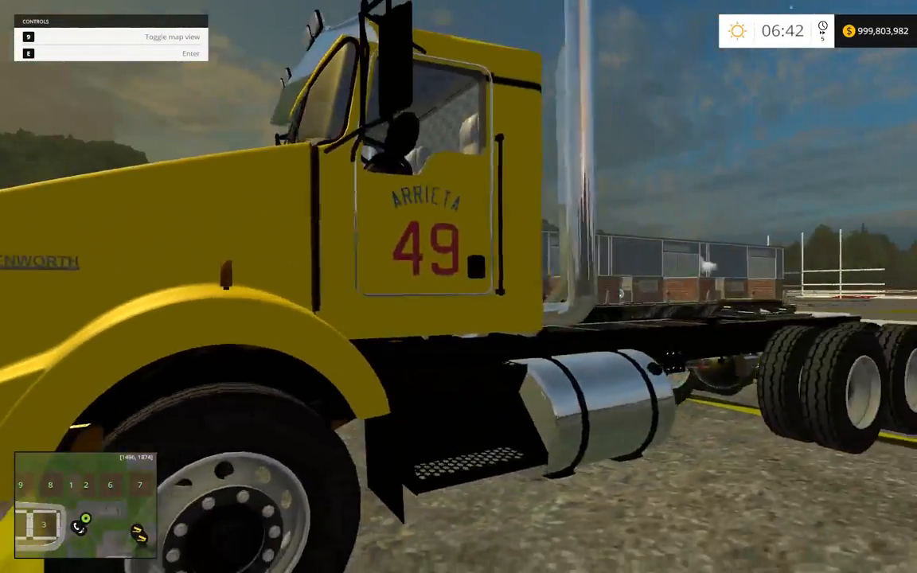
Walk around the yellow Kenworth to check its decals from the front, both sides and the rear.
key(d)
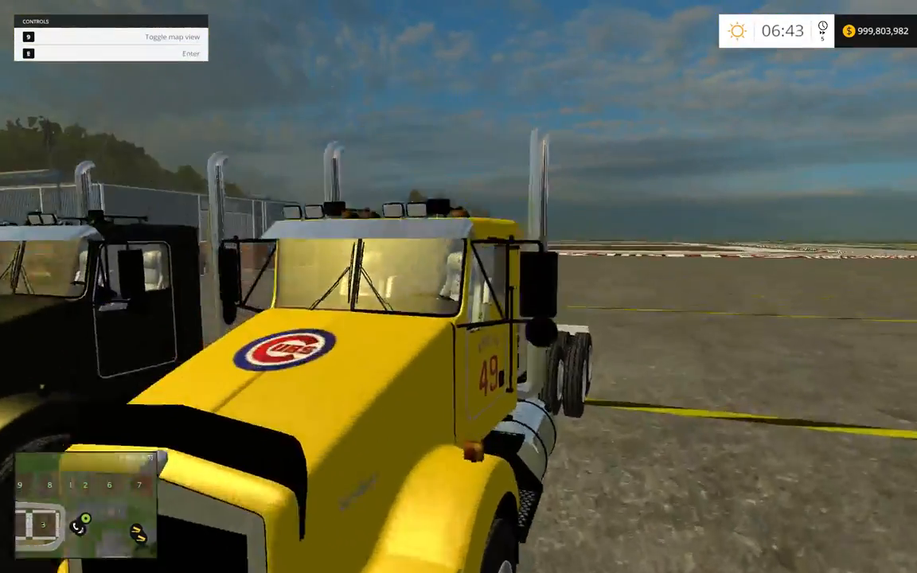
key(d)
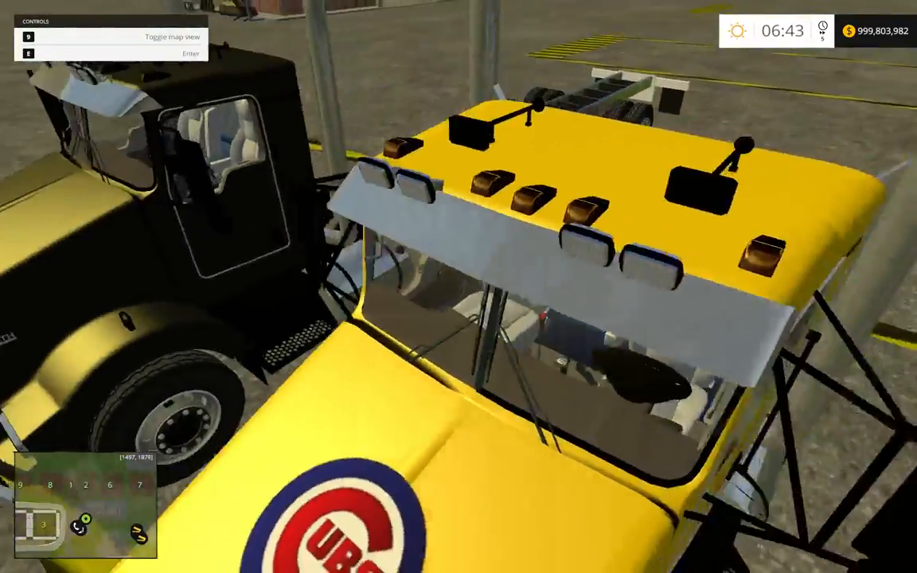
key(d)
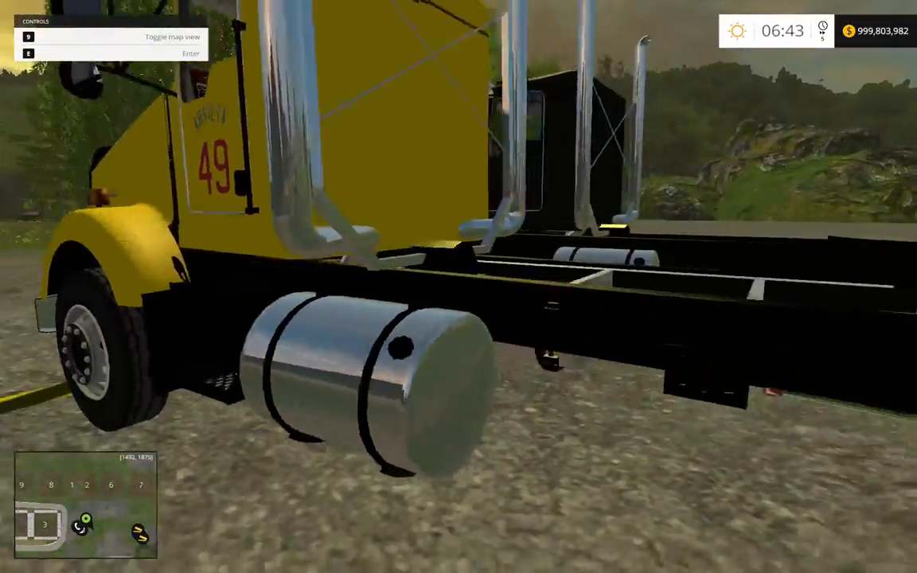
key(d)
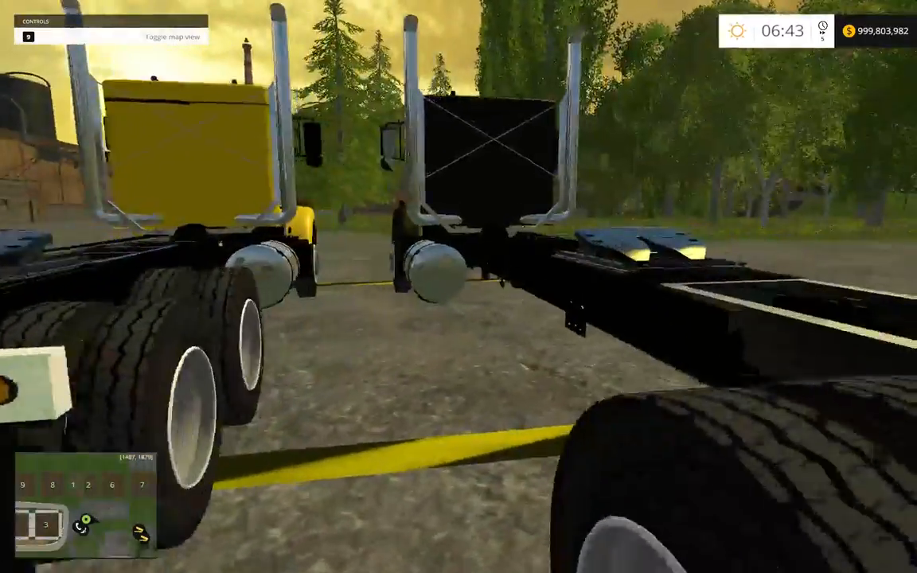
key(w)
key(space)
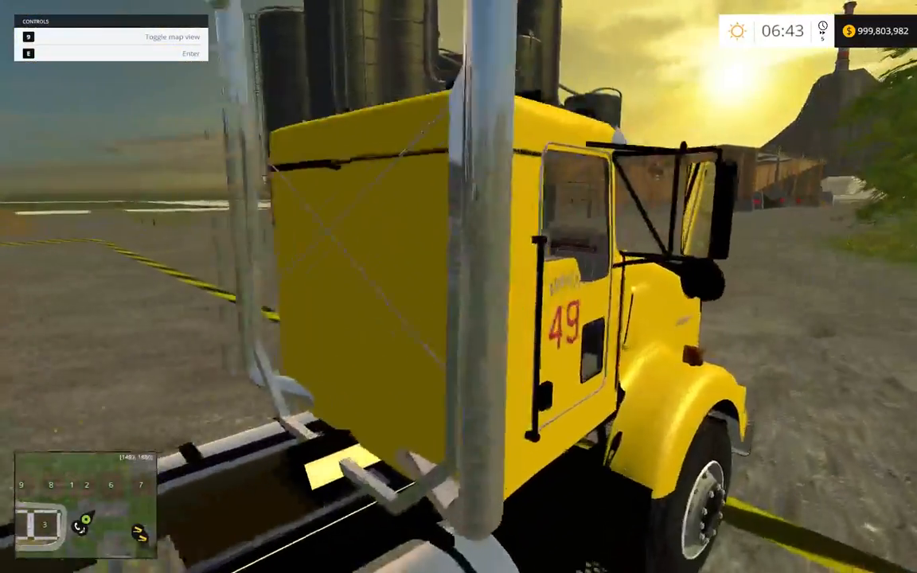
key(w)
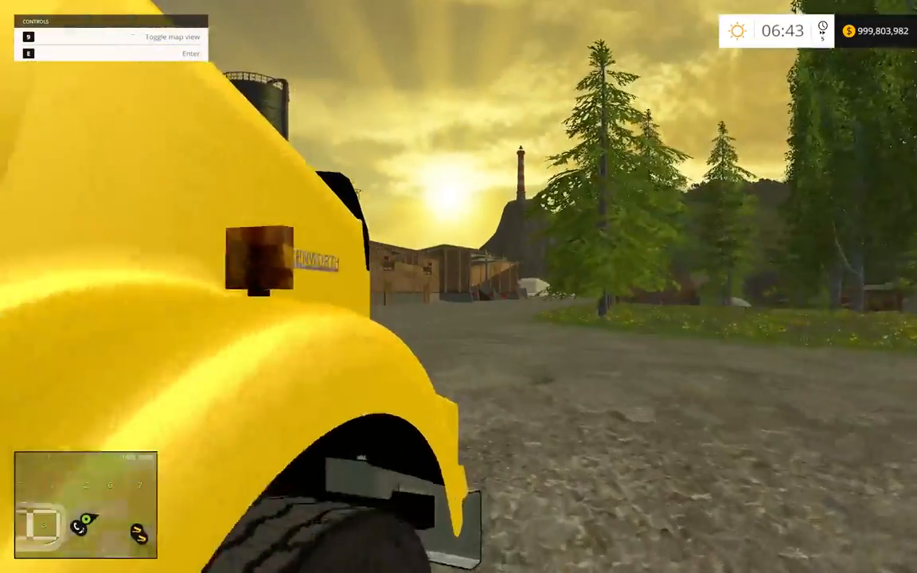
key(w)
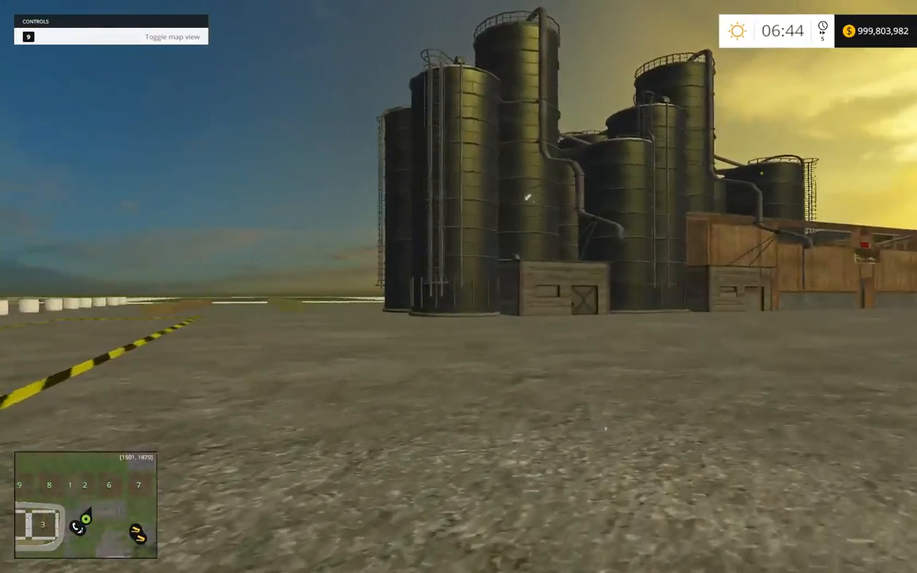
key(w)
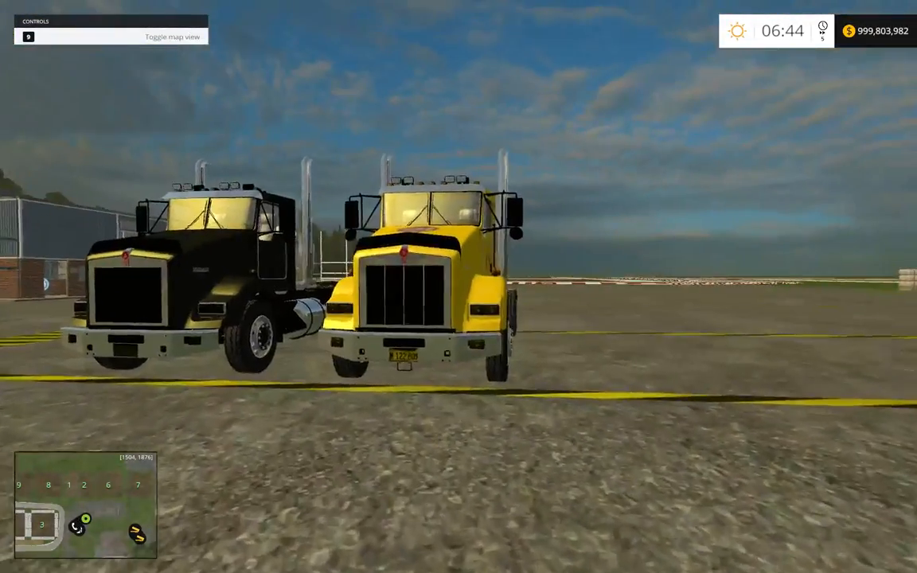
key(w)
Buy the BaleSale placeable from the mods shop and place it on the pavement in front of the trucks.
key(p)
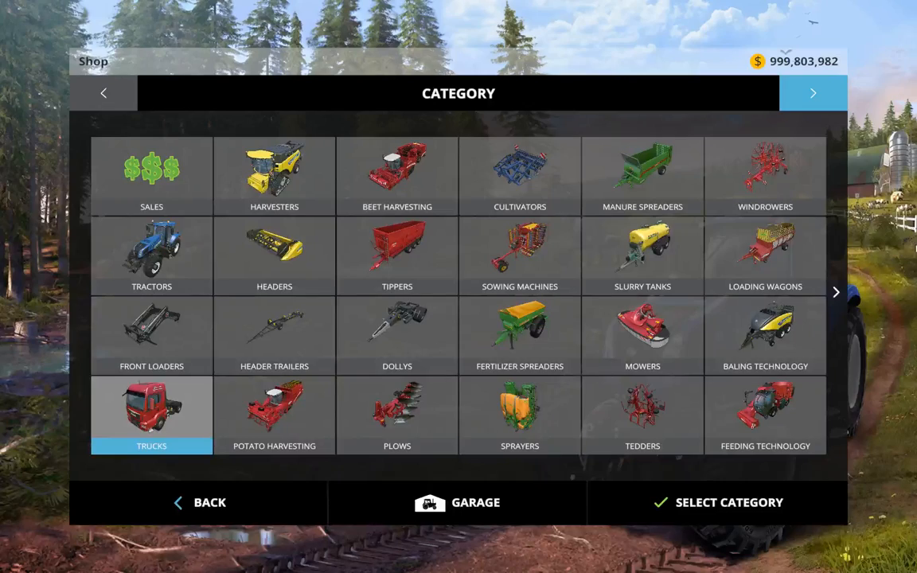
click(835, 109)
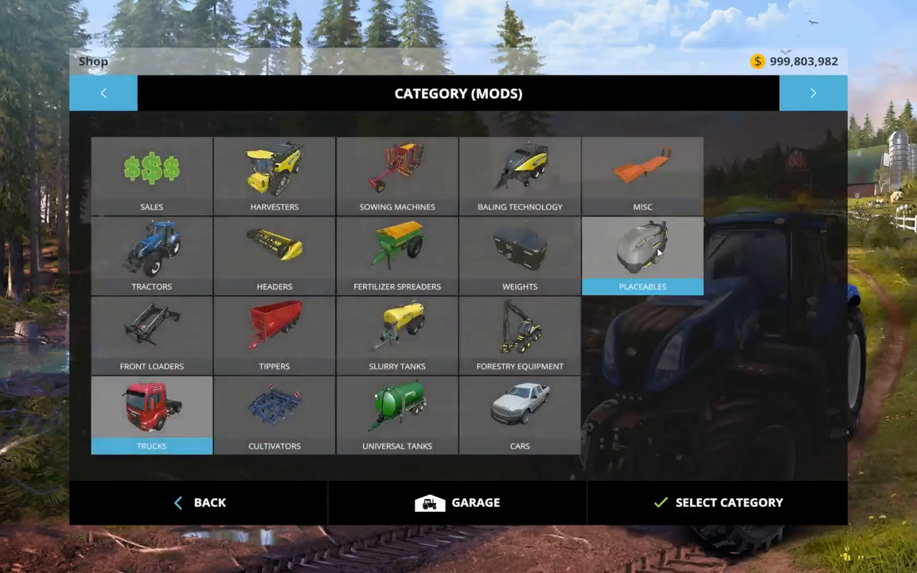
click(659, 253)
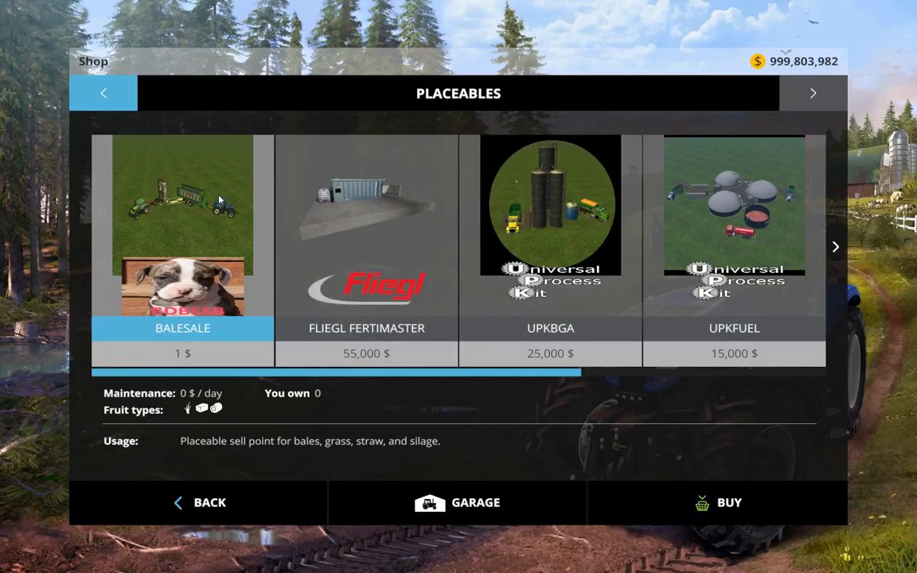
double_click(221, 199)
mouse_move(554, 569)
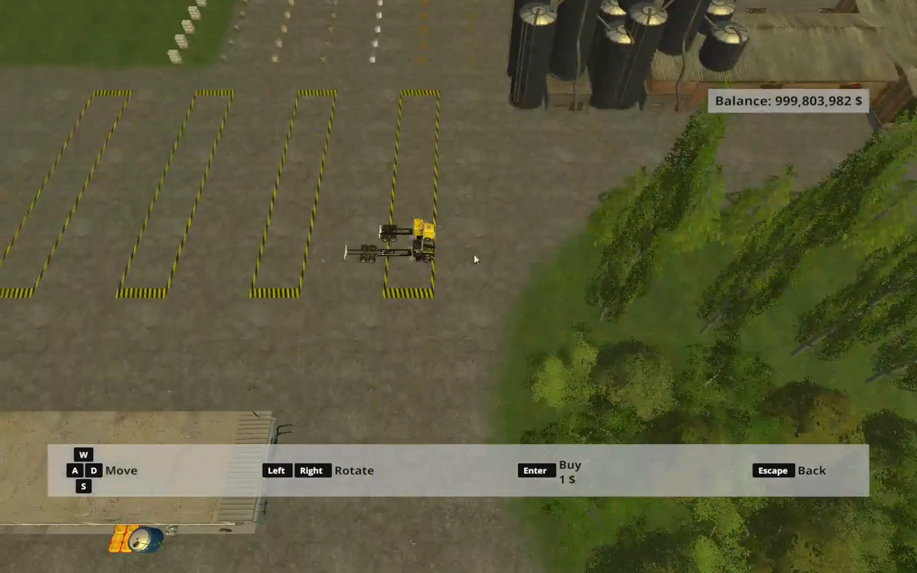
click(496, 209)
key(Escape)
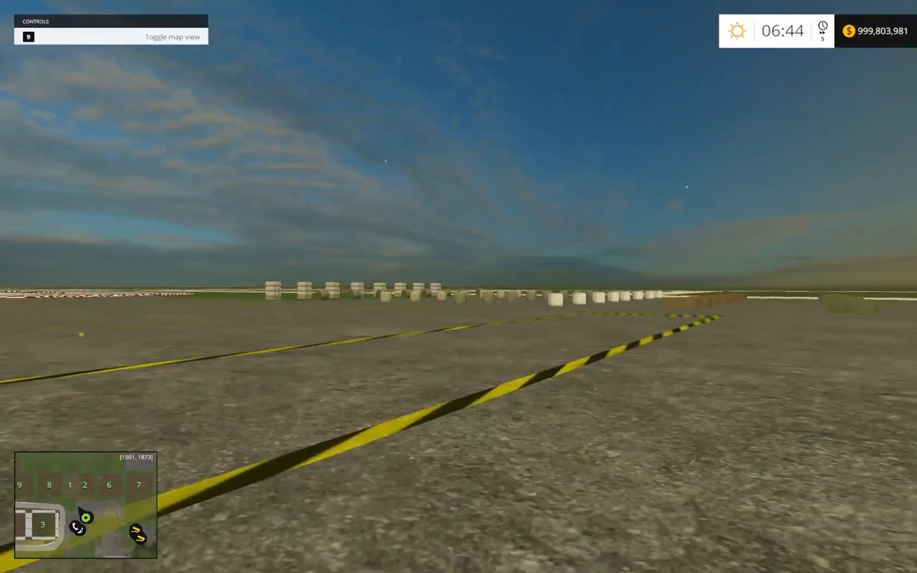
Examine the BaleSale ground markings from all sides, including the grass and bale symbols and the yellow border.
key(a)
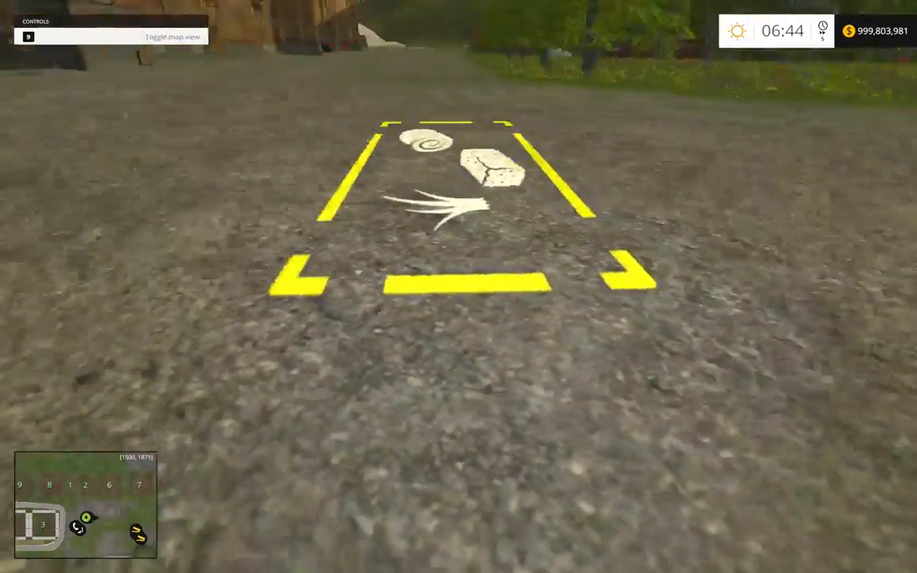
key(d)
key(d)
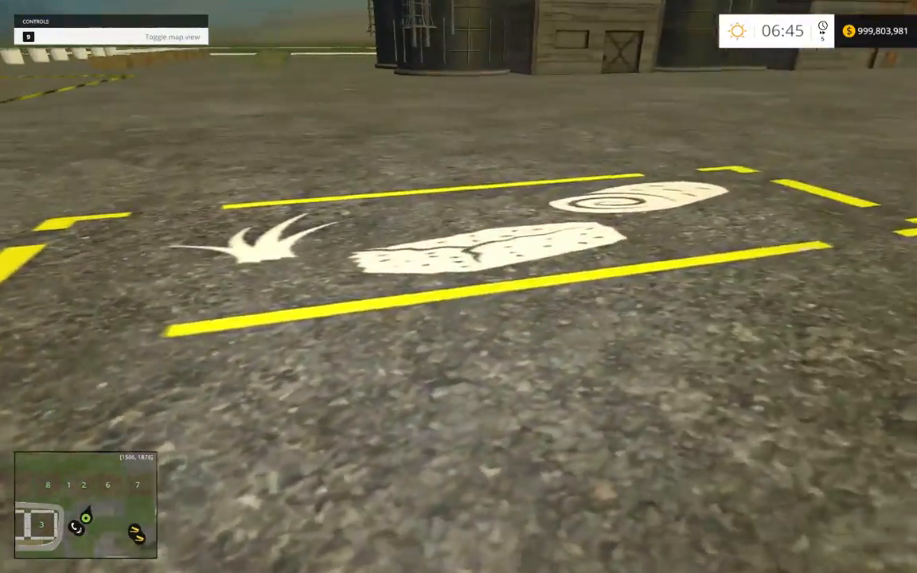
key(a)
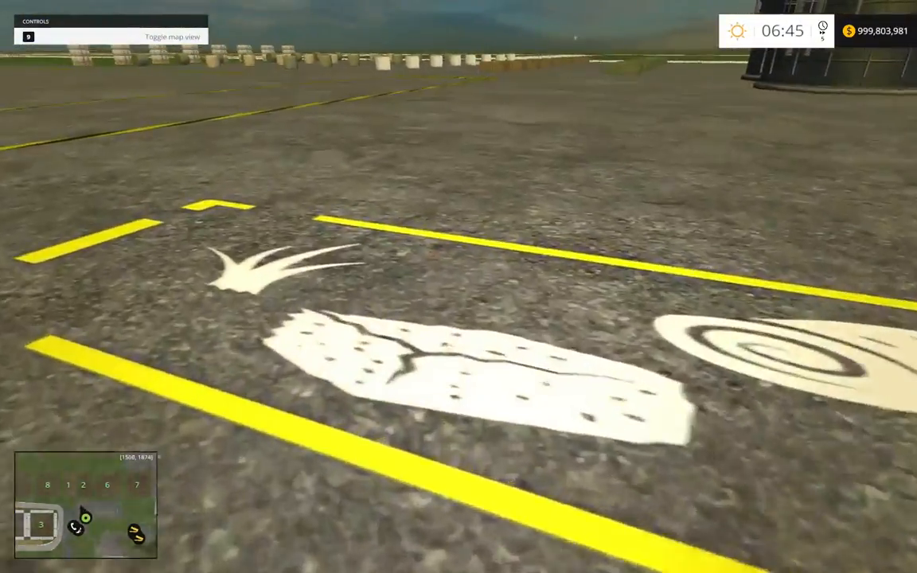
key(w)
key(d)
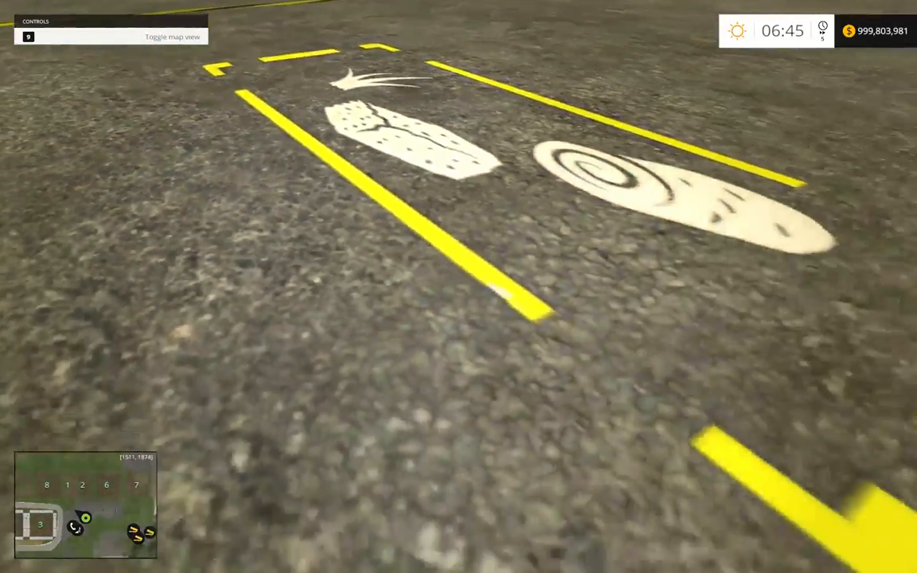
key(a)
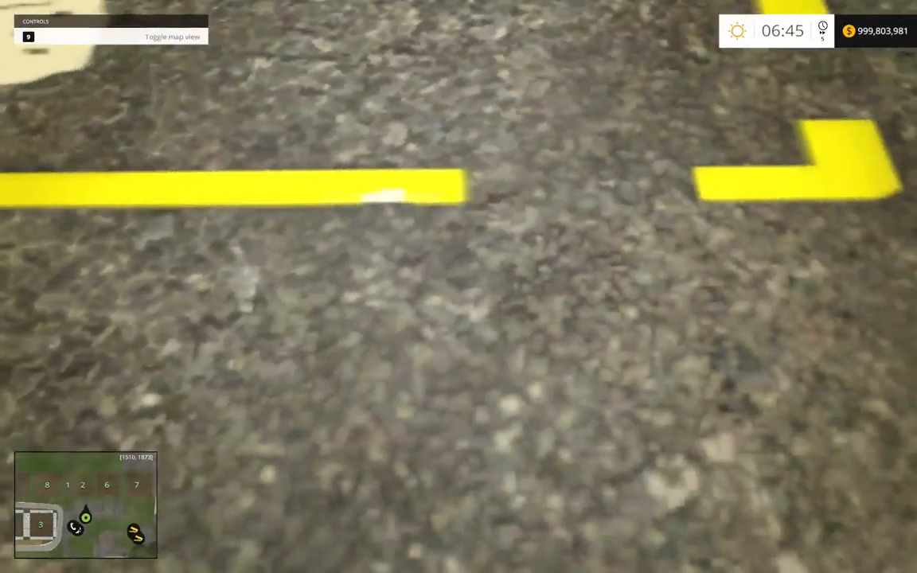
key(d)
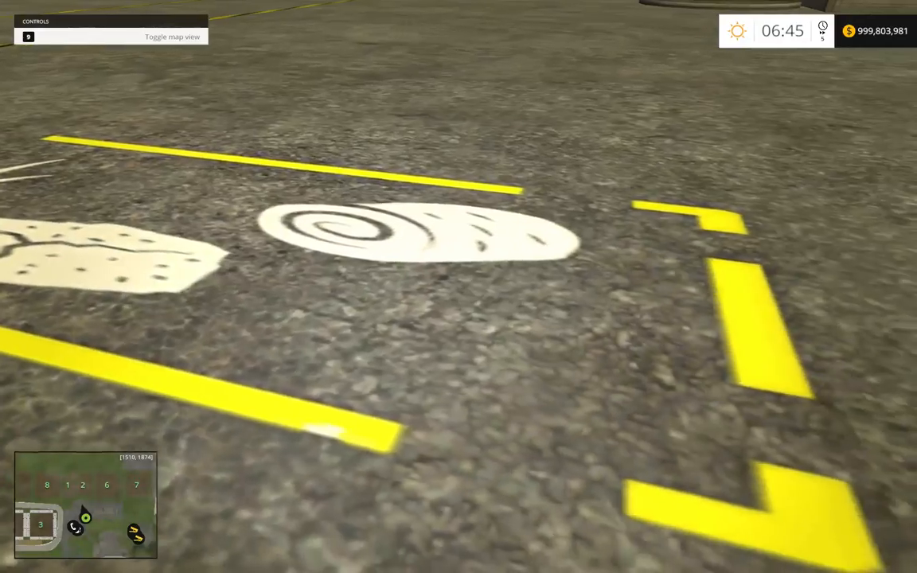
key(d)
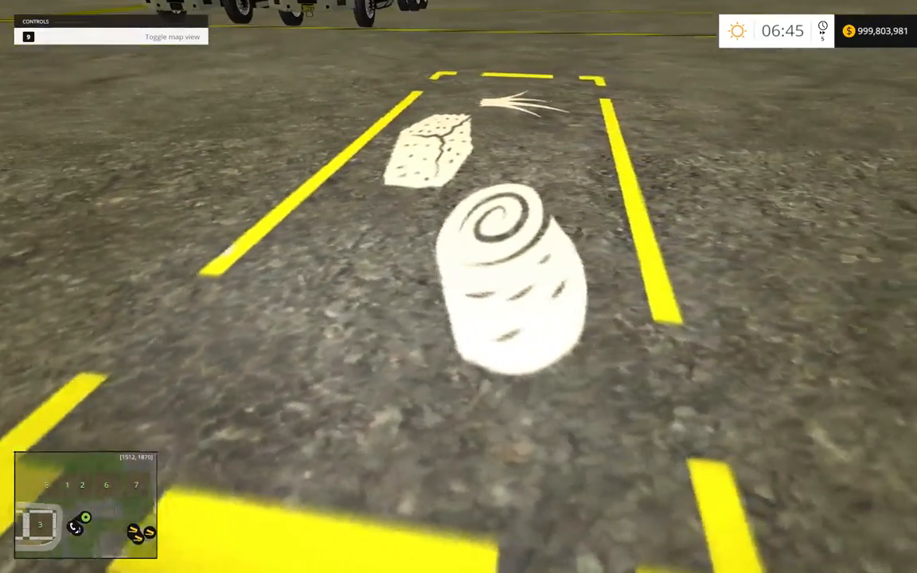
key(a)
key(a)
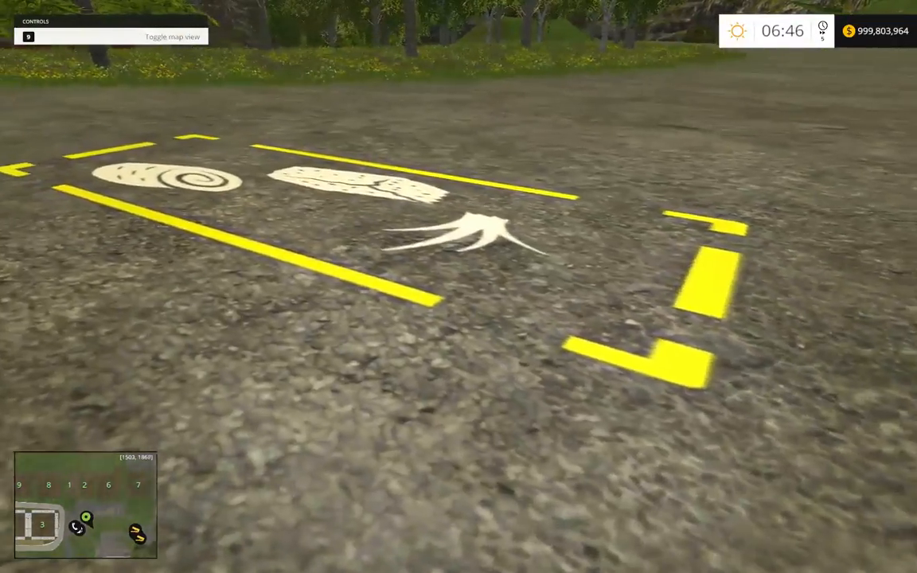
key(d)
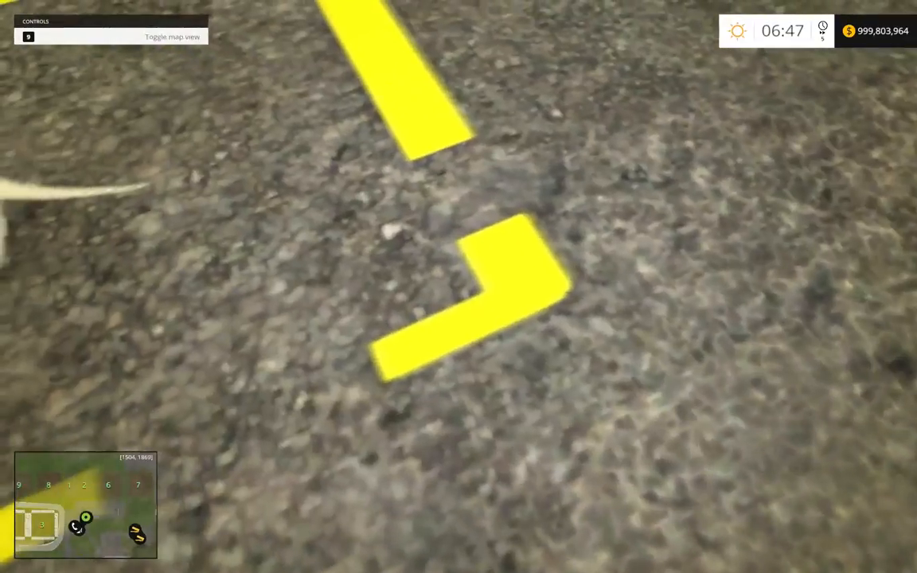
Return from the BaleSale ground markings to the yellow Kenworth and view its decals from the driver's side and the front.
key(d)
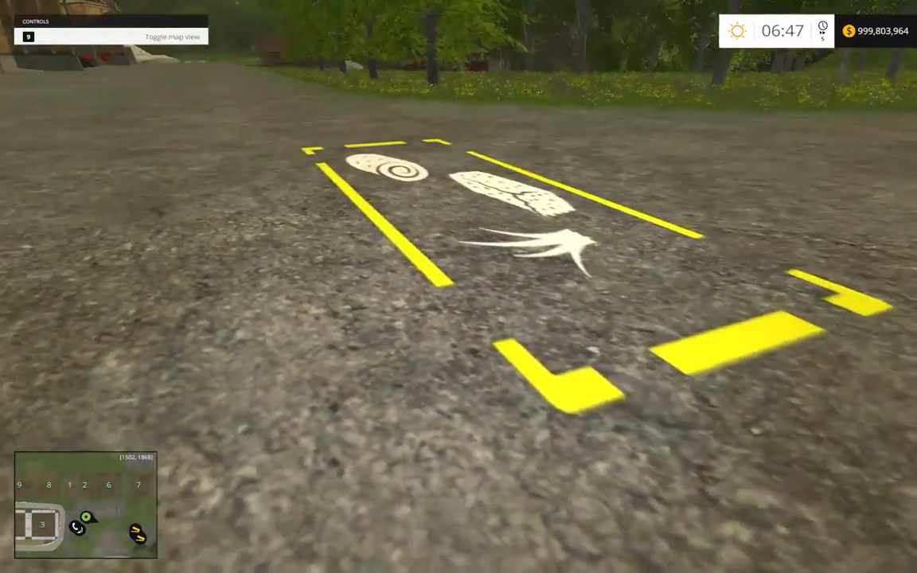
key(d)
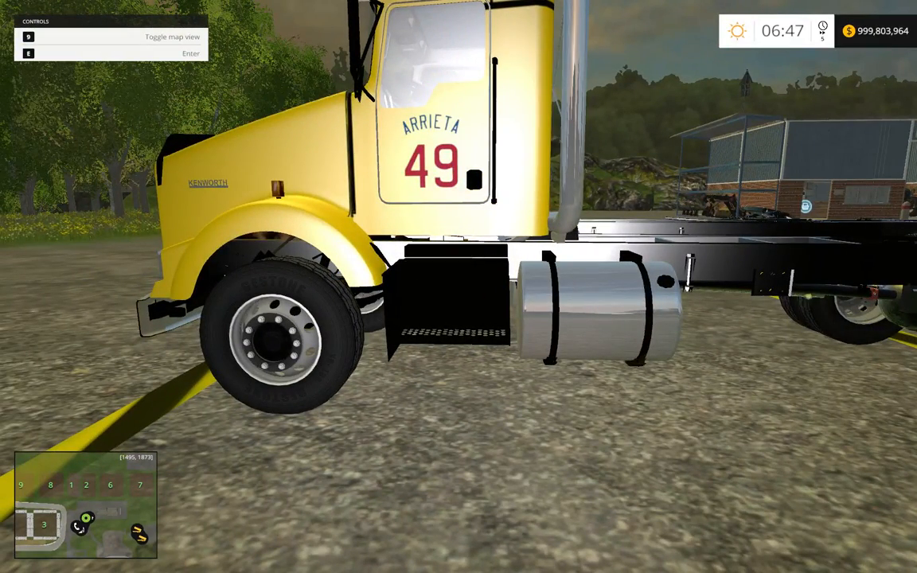
key(a)
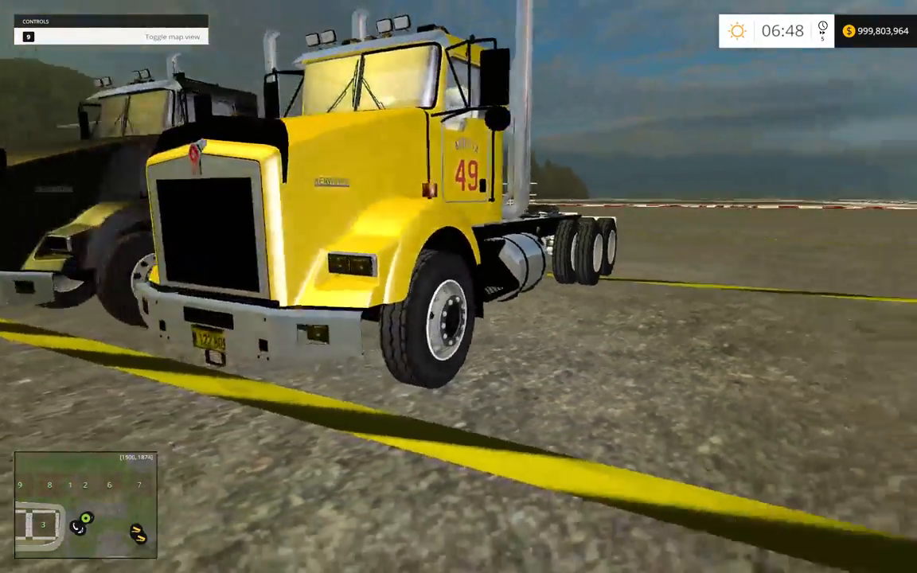
key(a)
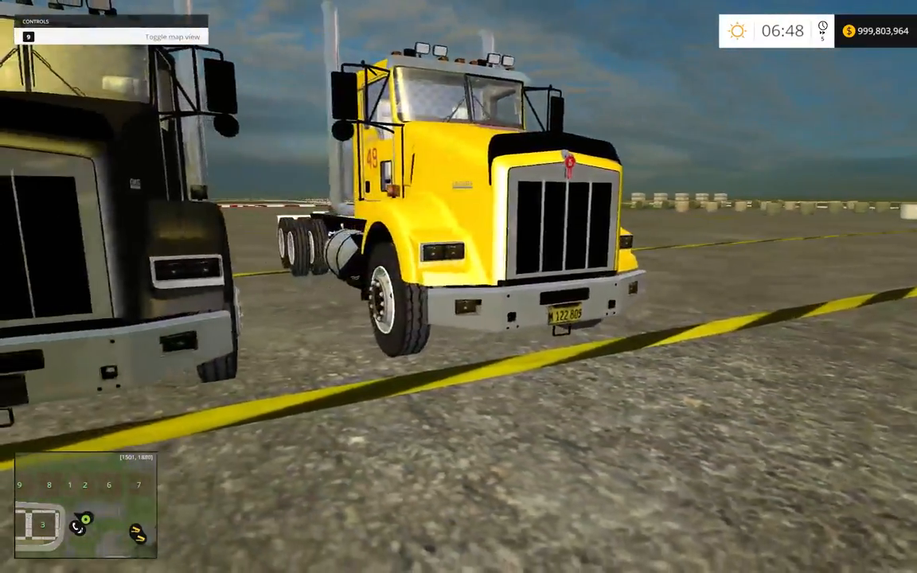
key(d)
Inspect the Arrieta 49 decal on the yellow Kenworth's driver door up close, and pause the game.
key(d)
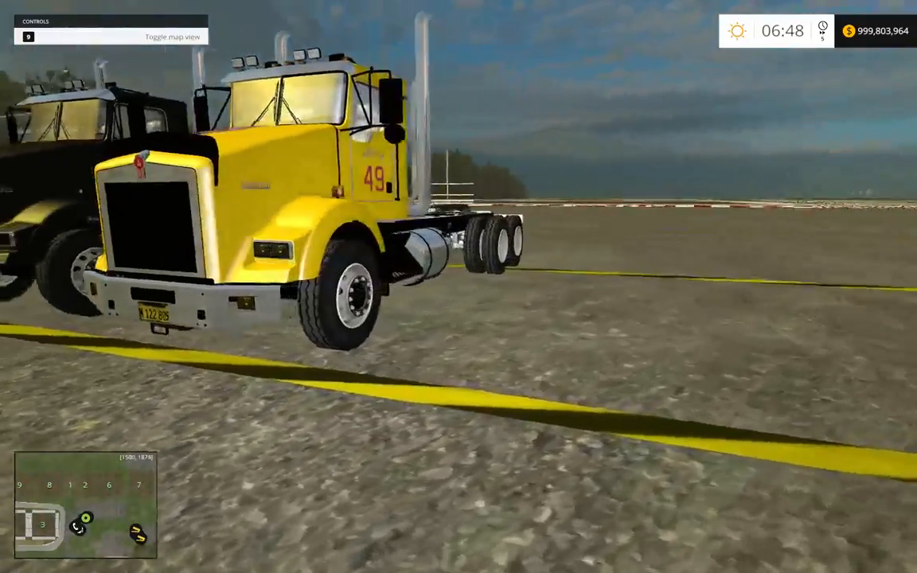
key(d)
key(w)
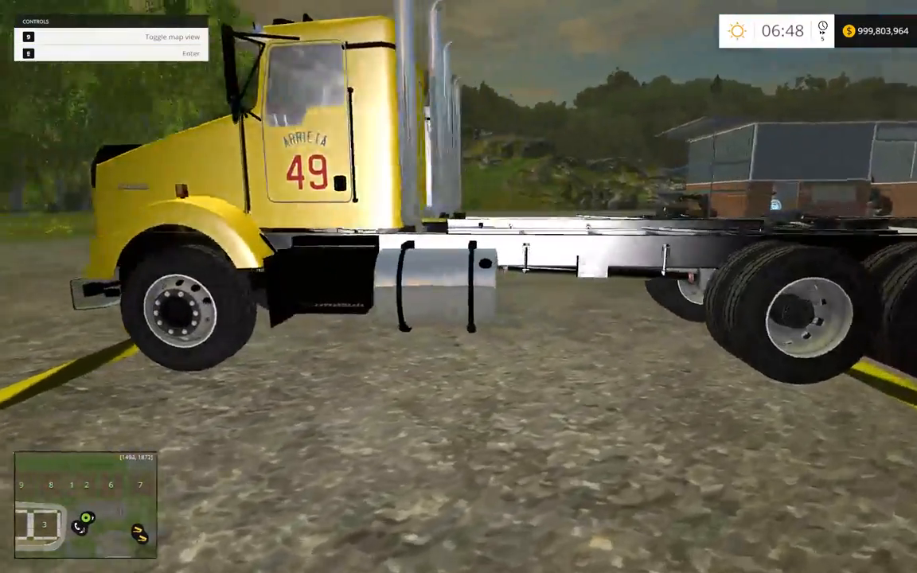
key(a)
key(d)
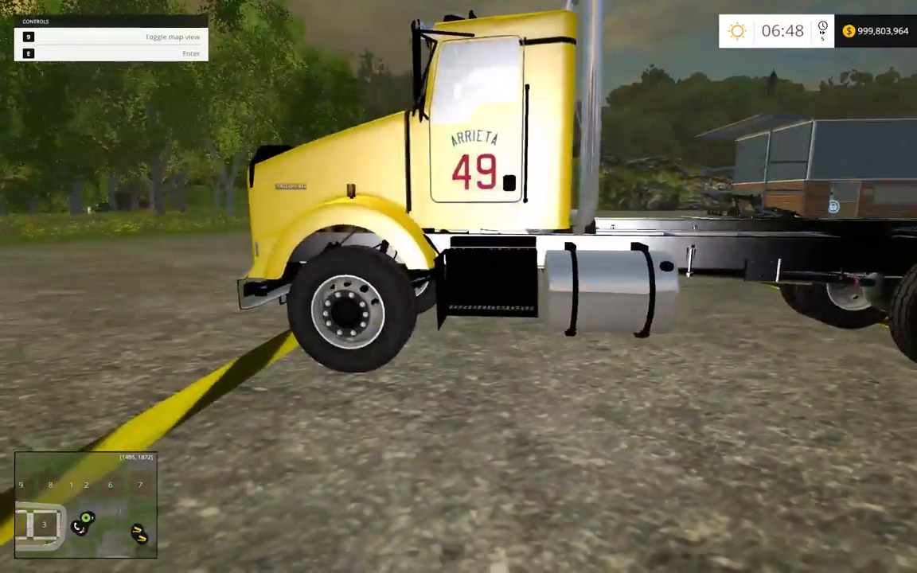
key(a)
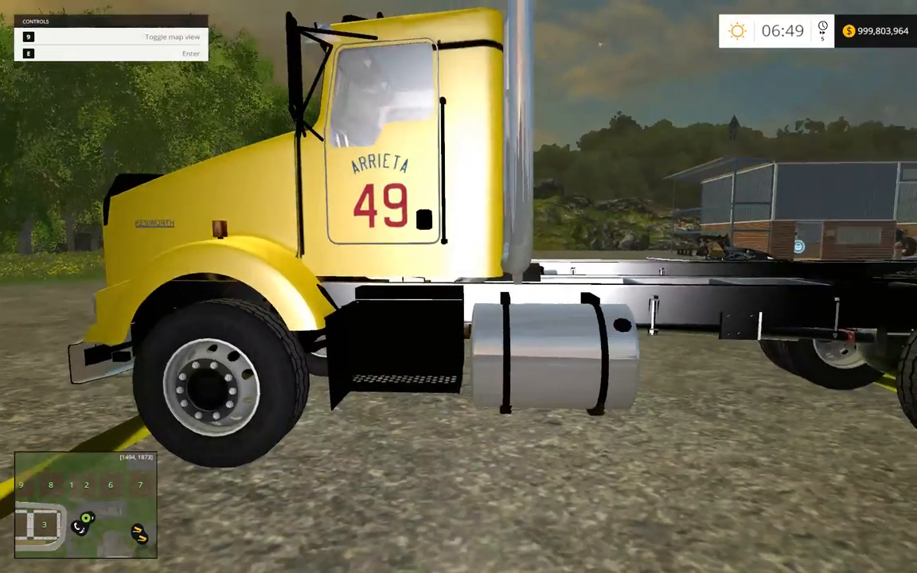
key(Escape)
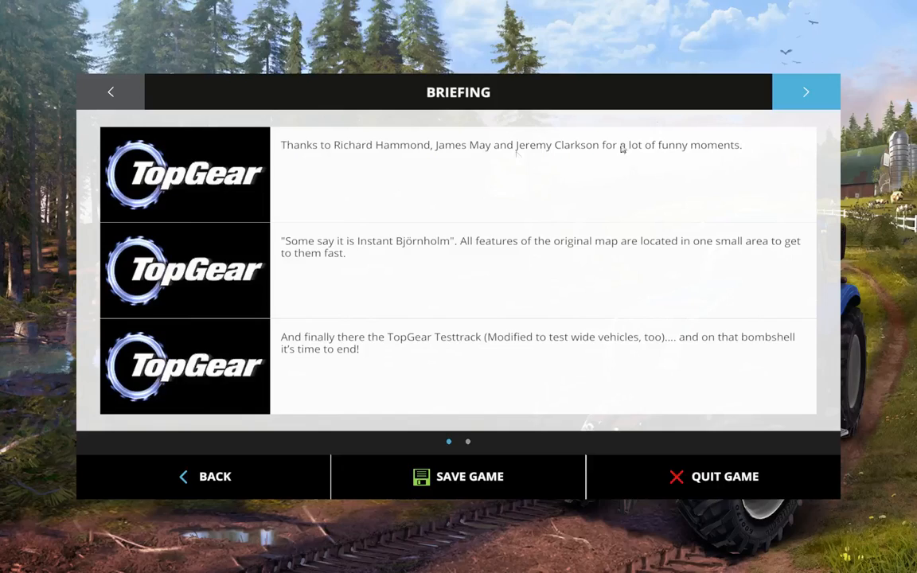